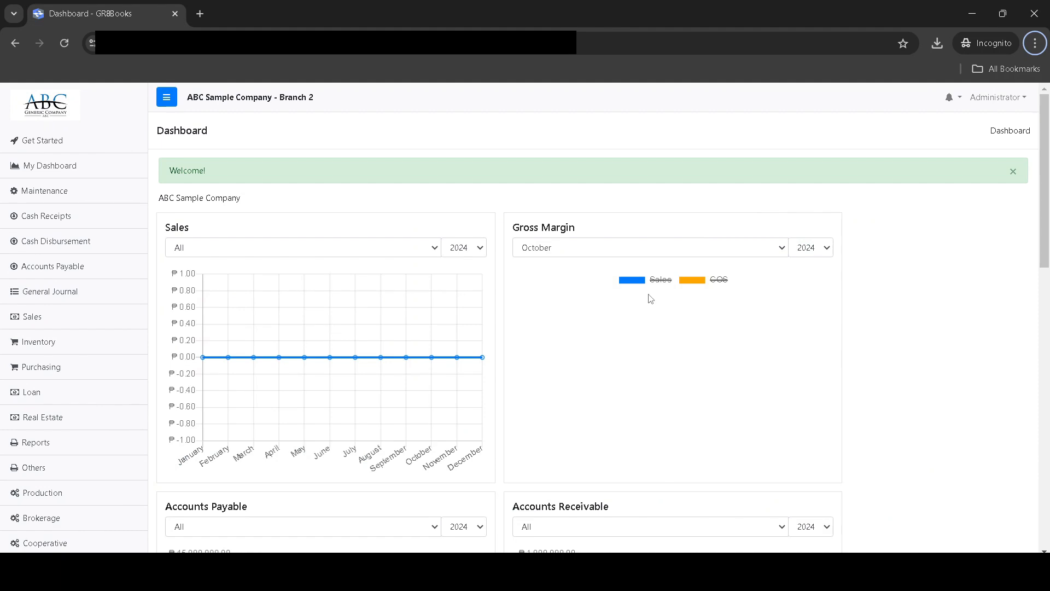
# Open the setup wizard and view the chart of accounts template options in its second stage.
pyautogui.click(64, 144)
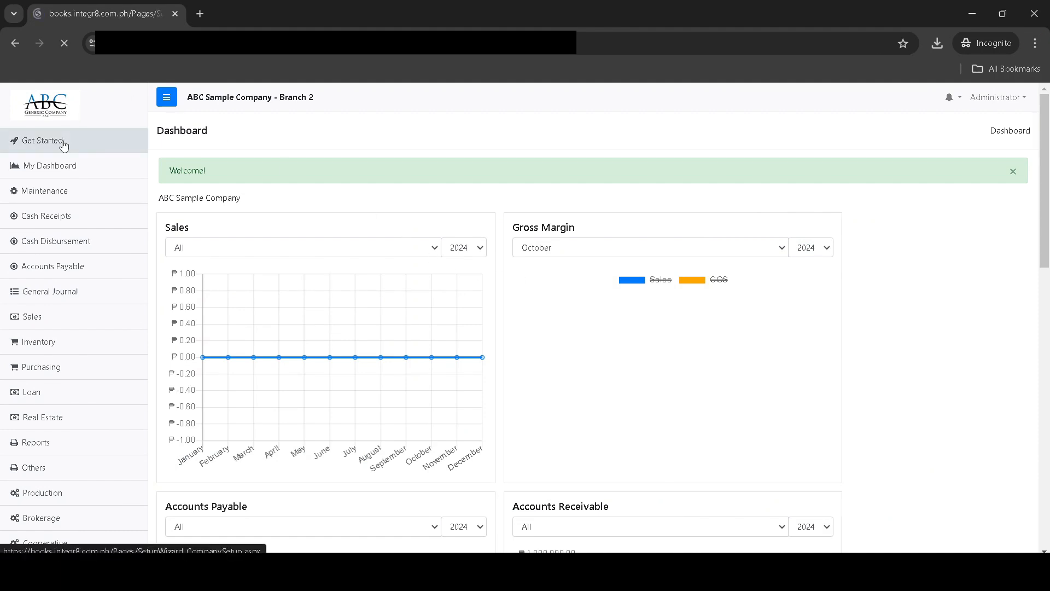
pyautogui.press('alt')
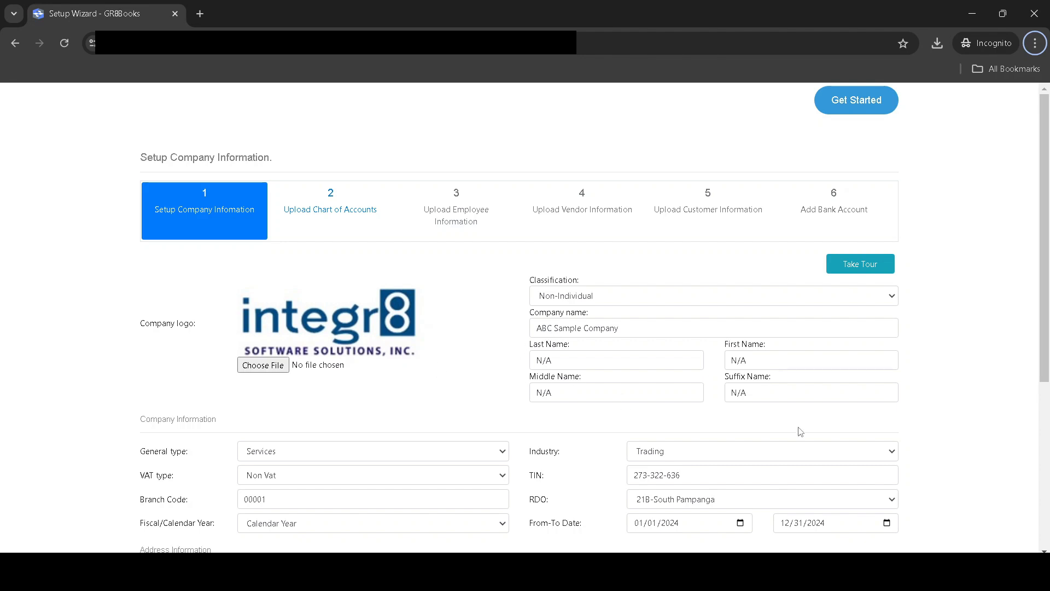
pyautogui.click(347, 211)
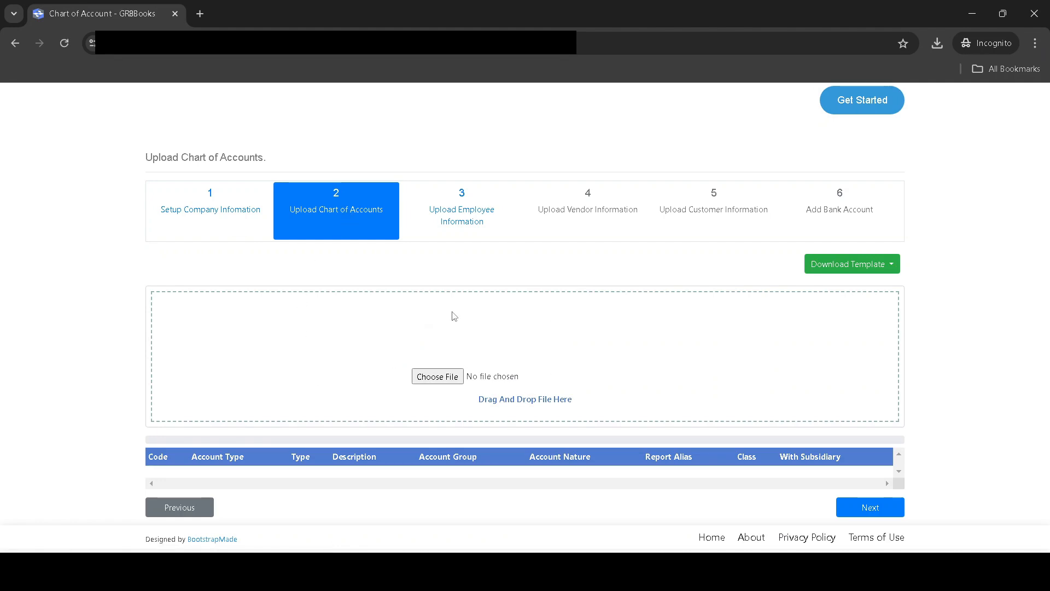
pyautogui.click(898, 270)
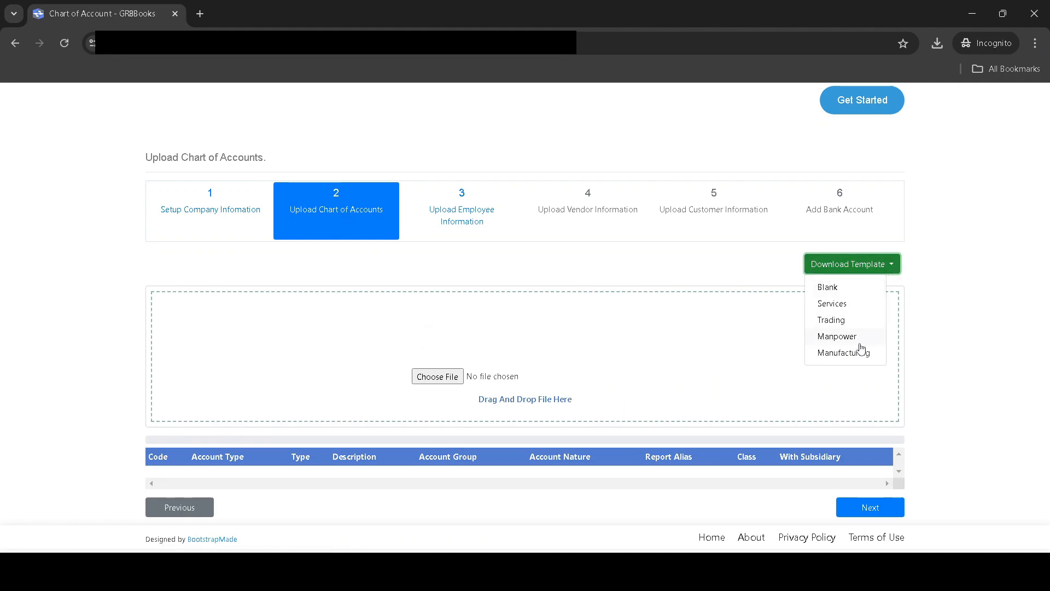
pyautogui.click(869, 269)
# View the employee information template options in the wizard's third stage.
pyautogui.click(448, 227)
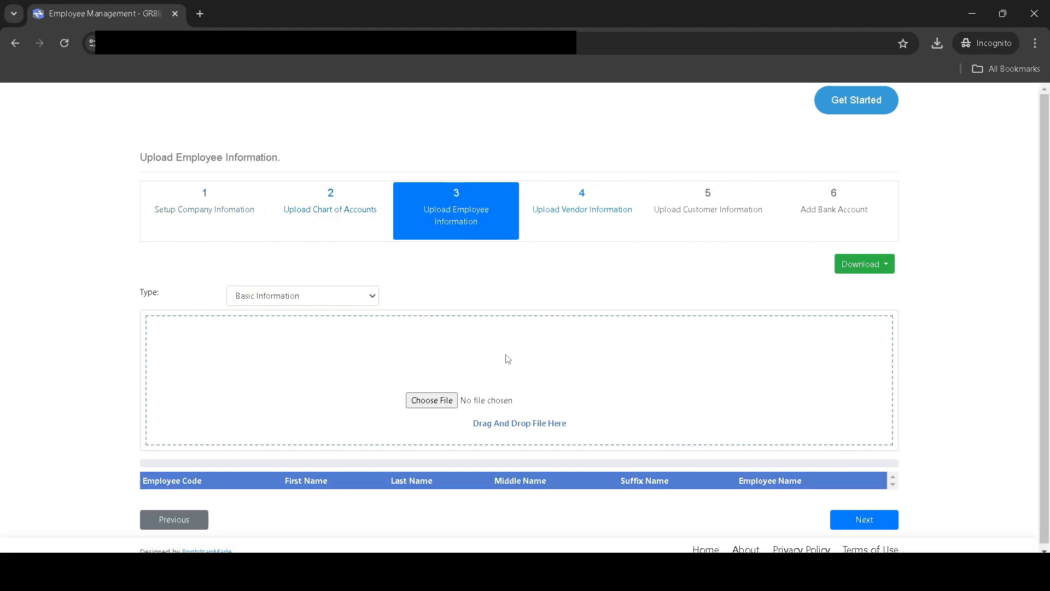
pyautogui.click(889, 272)
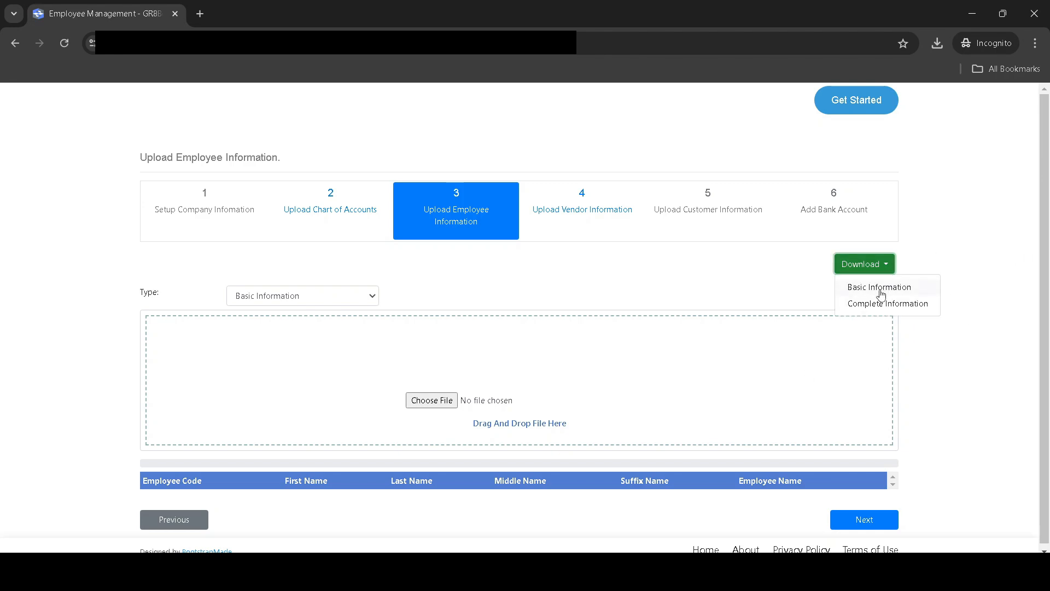
pyautogui.click(889, 272)
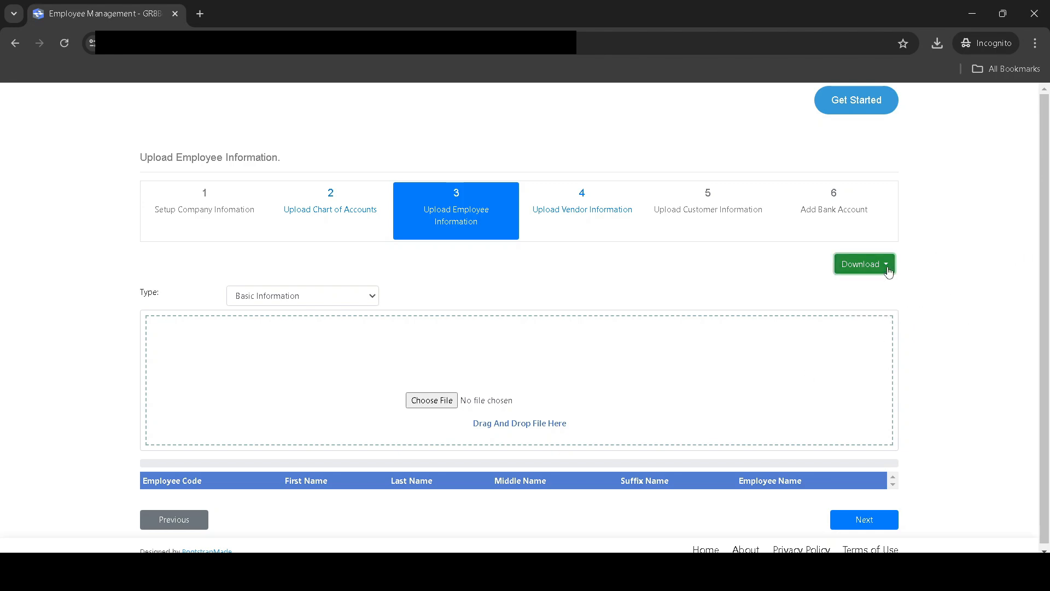
# View the template options for vendor information and customer information in the wizard's fourth and fifth stages.
pyautogui.click(584, 219)
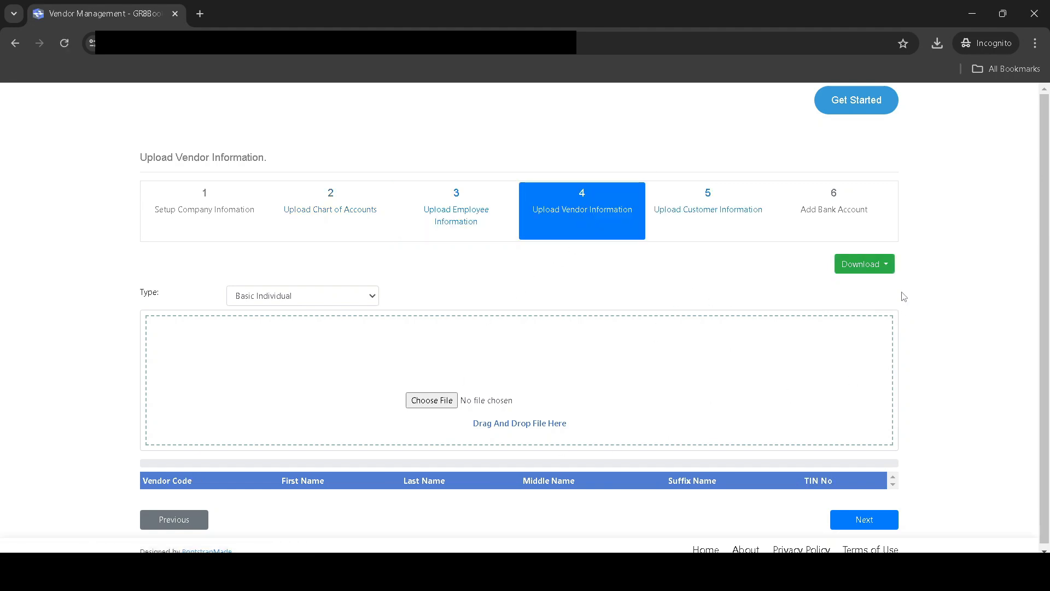
pyautogui.click(885, 265)
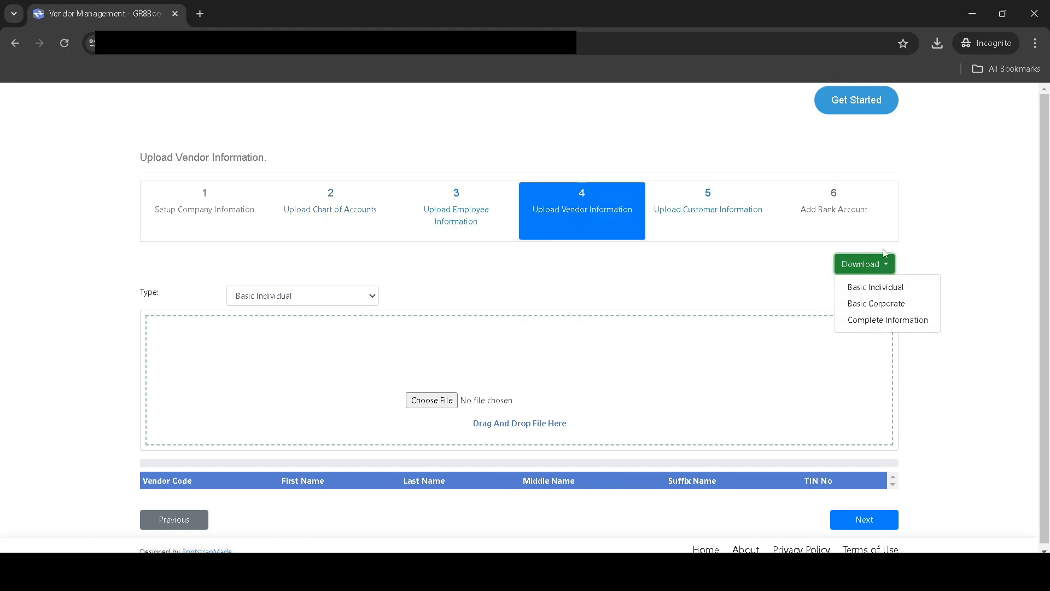
pyautogui.click(704, 221)
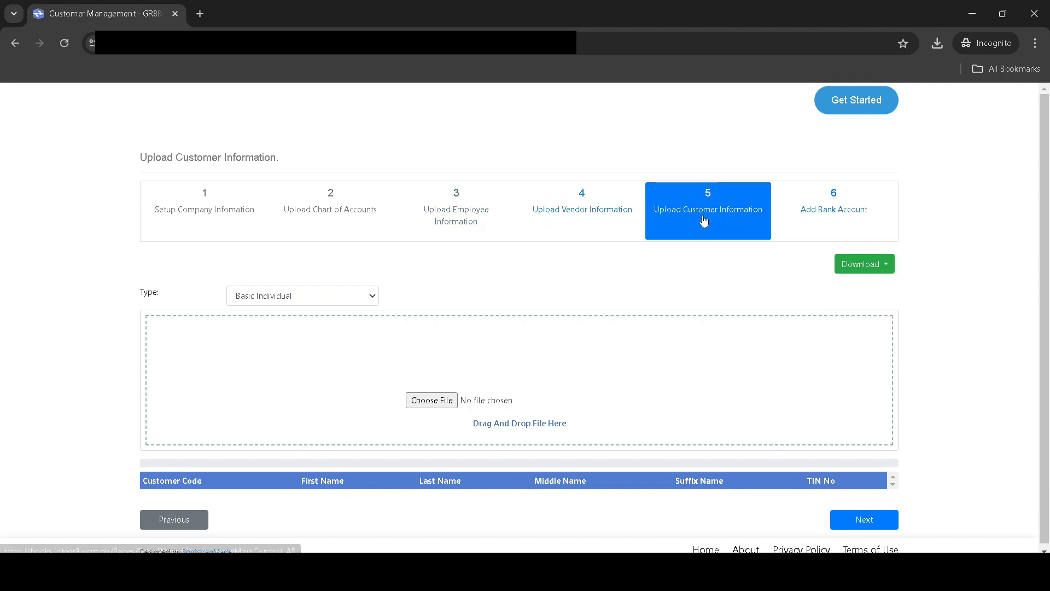
pyautogui.click(865, 270)
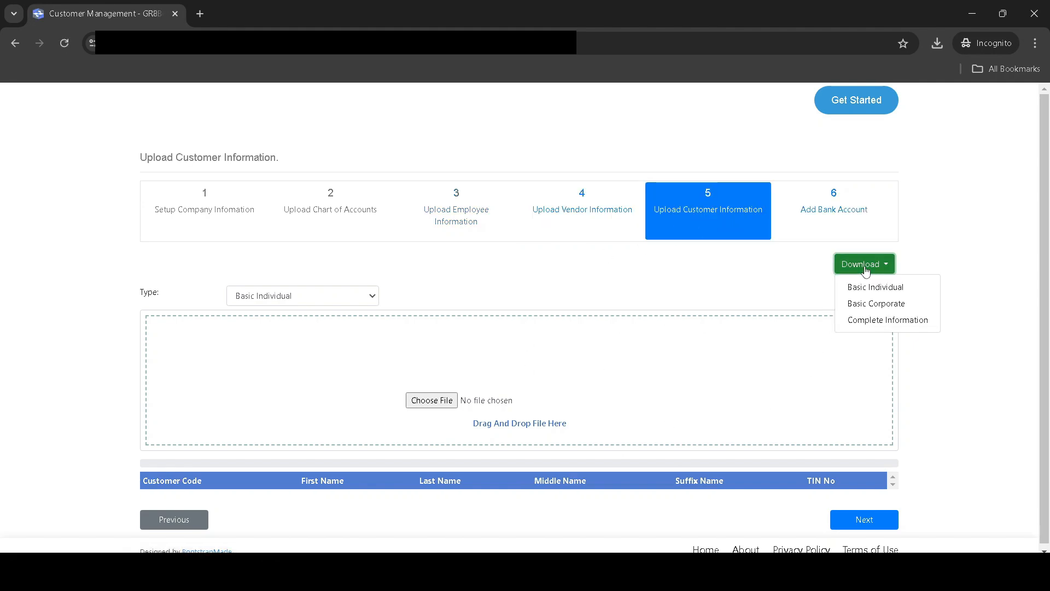
# Finish the setup wizard from its bank account stage without adding an account and continue to the dashboard.
pyautogui.click(823, 206)
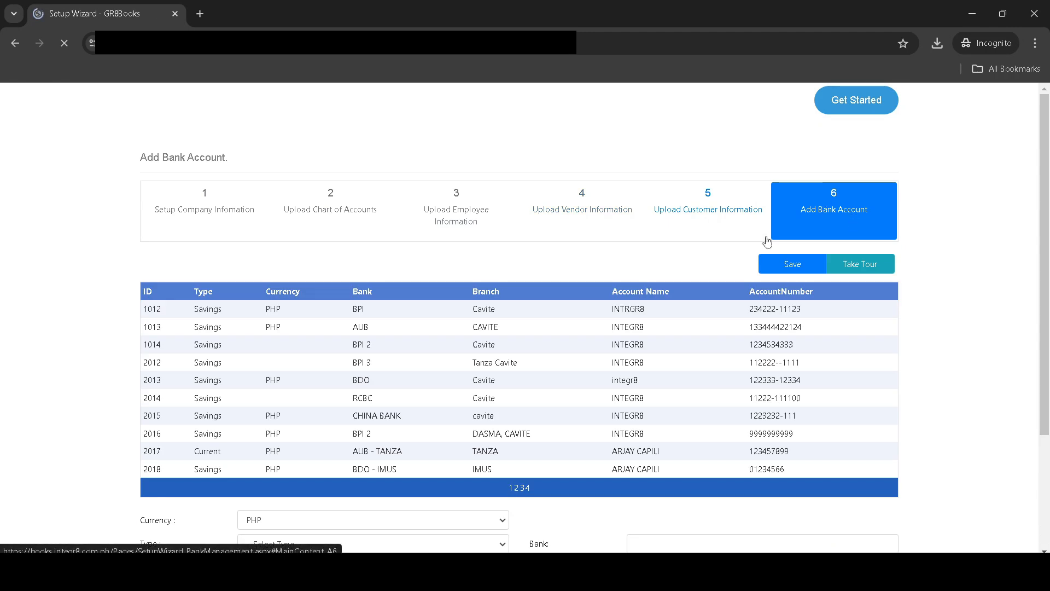
pyautogui.scroll(-3, 591, 382)
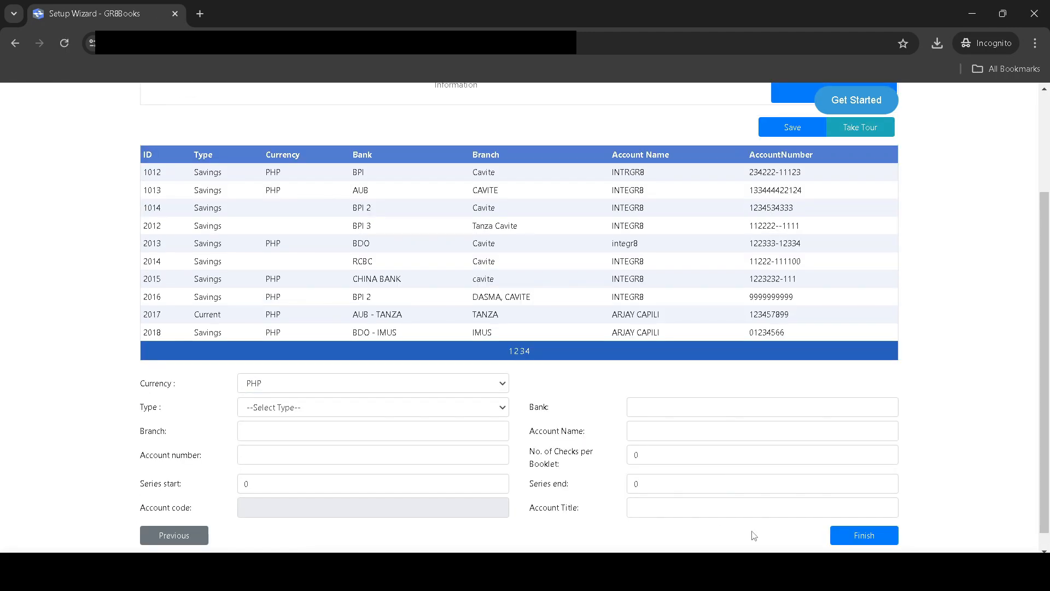
pyautogui.click(864, 536)
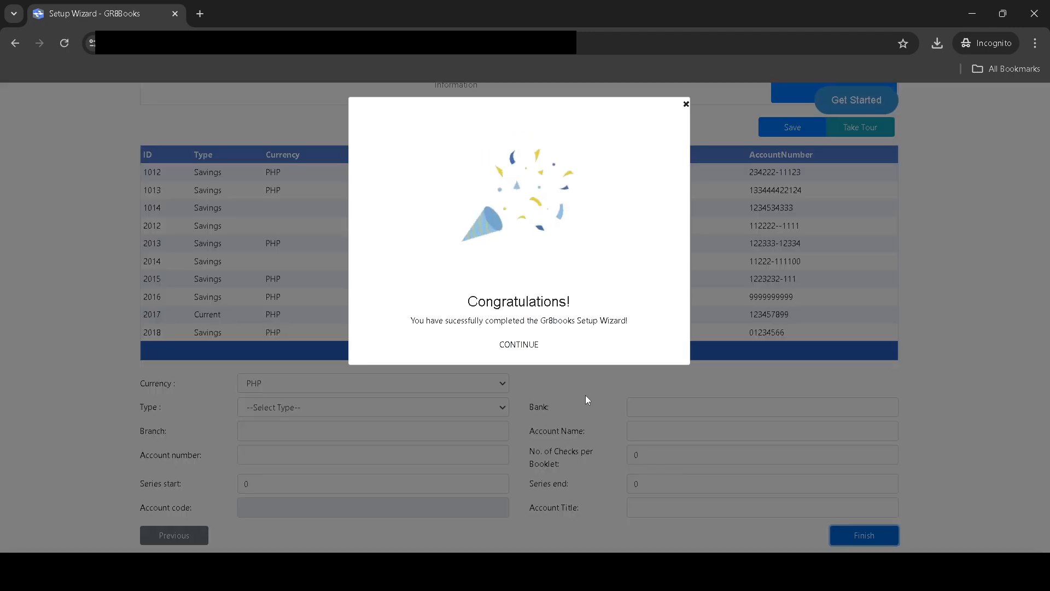
pyautogui.click(525, 348)
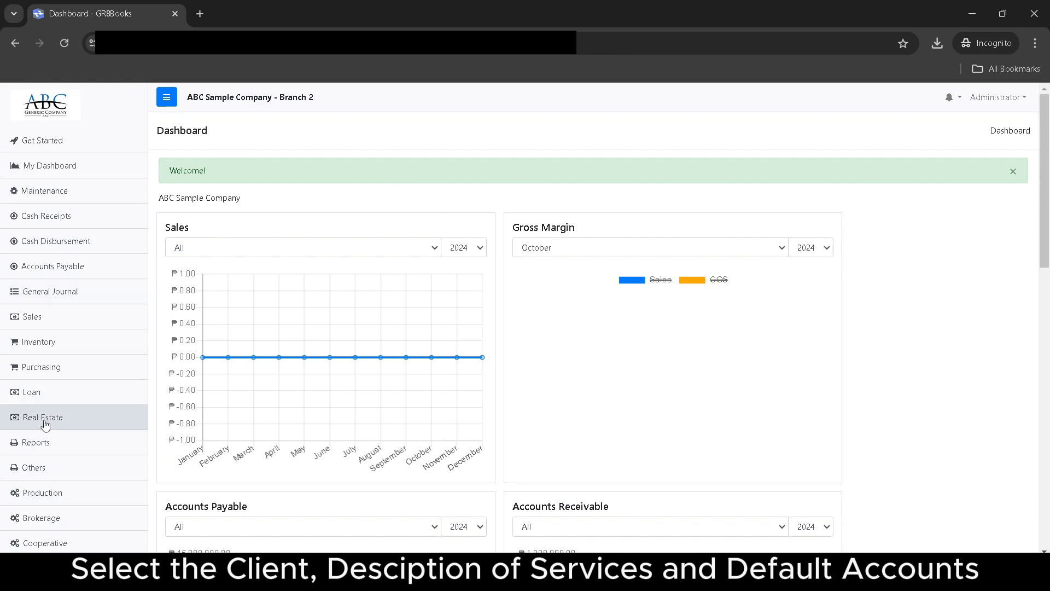
# Start a new billing statement in the sales module.
pyautogui.click(50, 318)
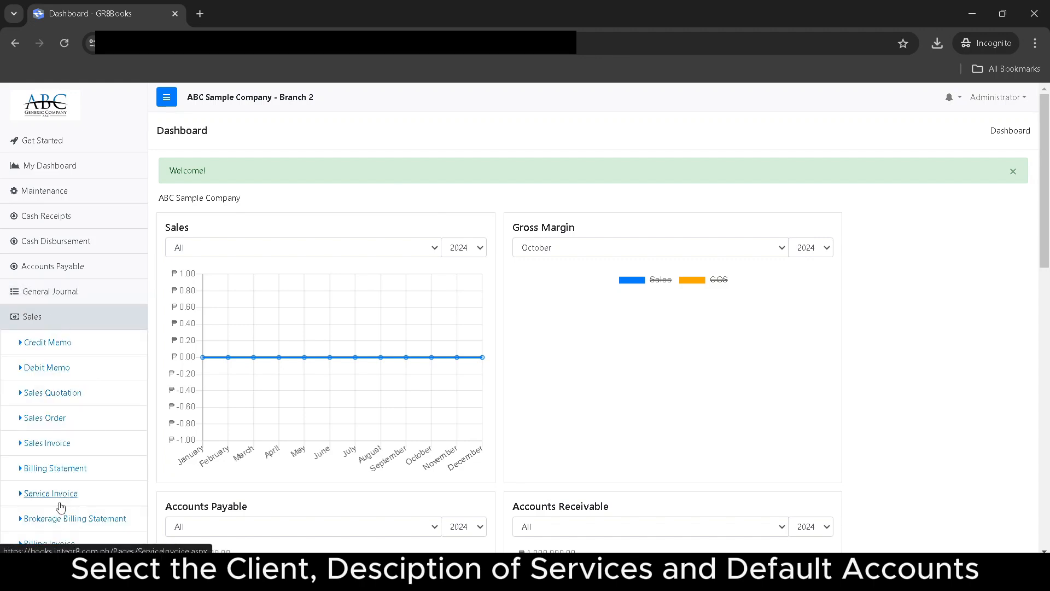
pyautogui.click(55, 476)
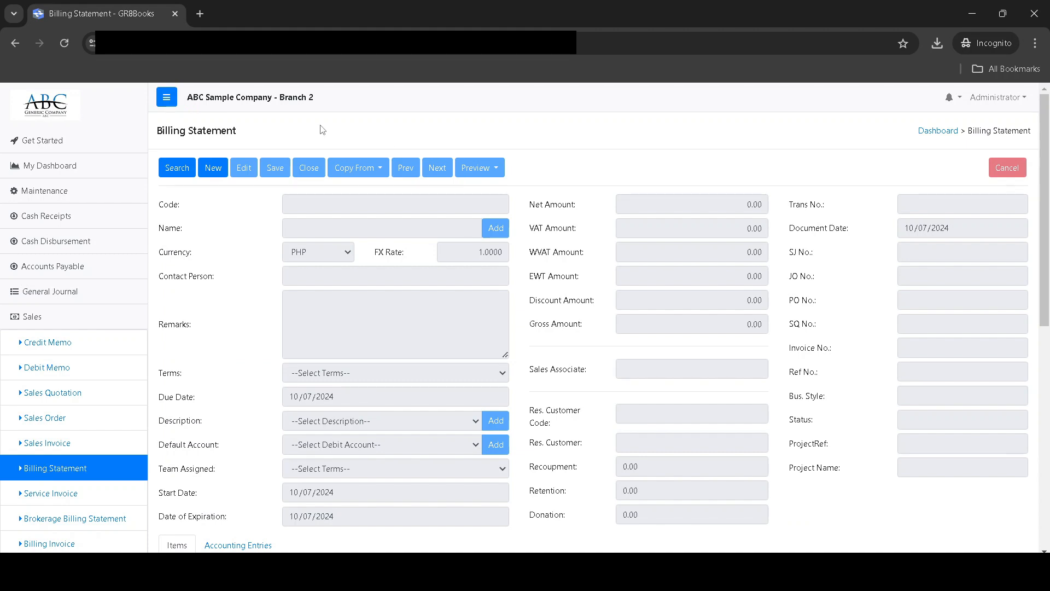
pyautogui.click(218, 170)
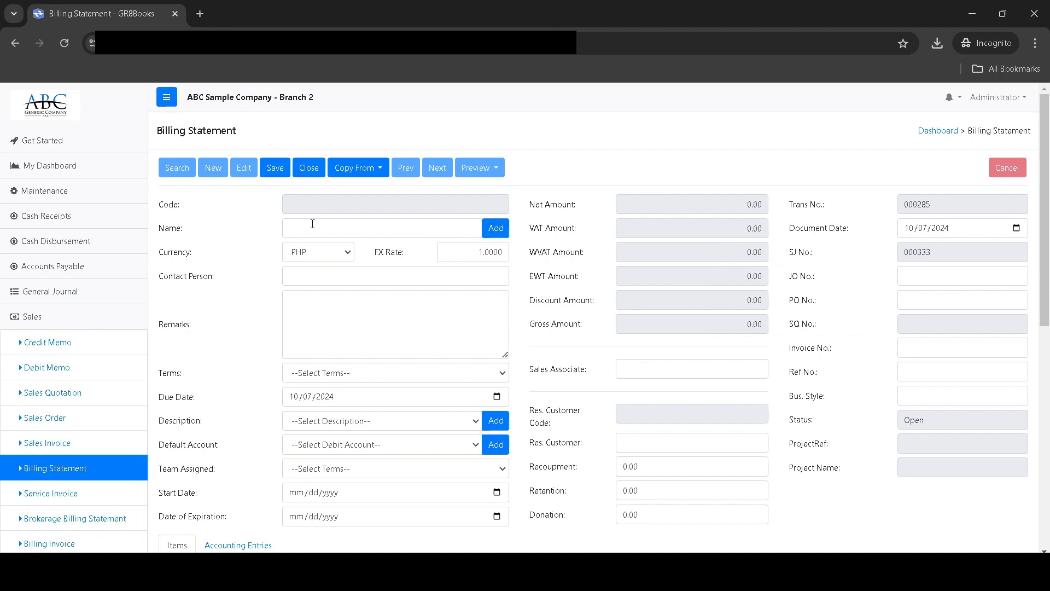
# Select the test customer found with "Test C" for the billing statement and enter the remark "Test".
pyautogui.click(312, 224)
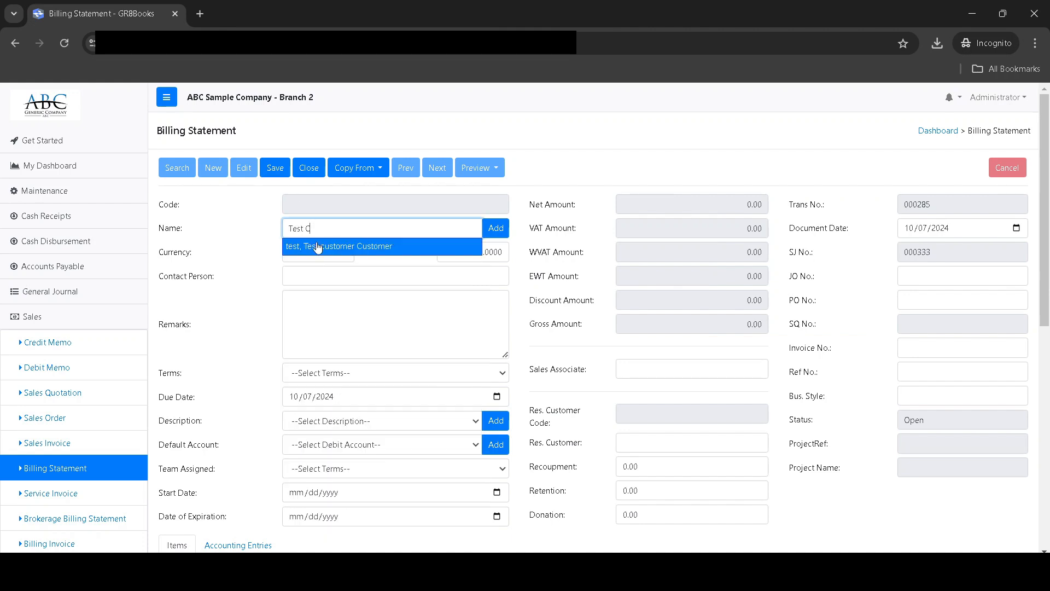
pyautogui.click(317, 245)
pyautogui.click(315, 303)
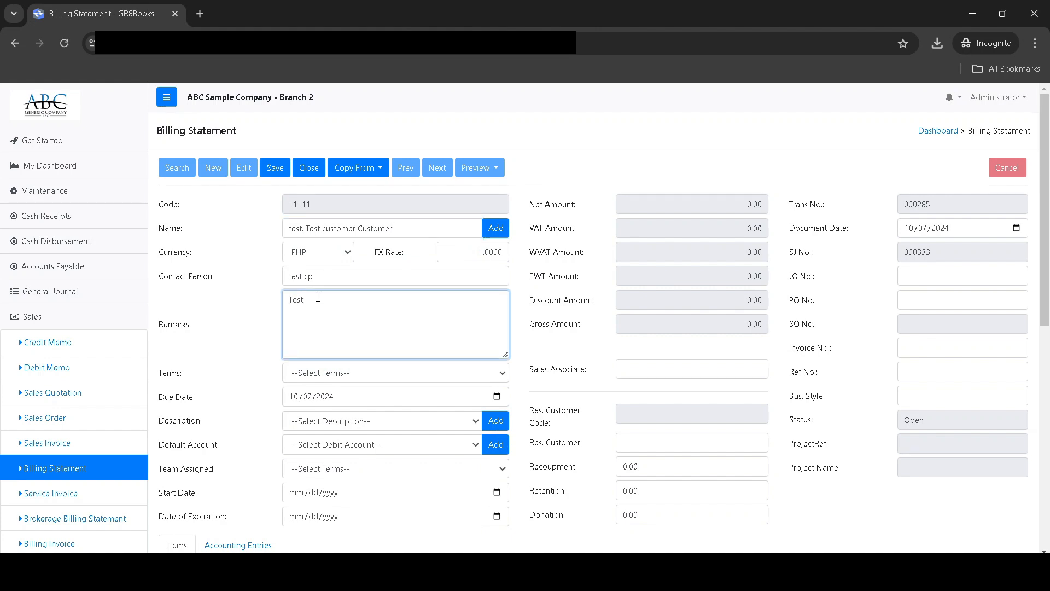
# Add Accounting Software as the billed service and enter "Test" as the item's particulars.
pyautogui.scroll(-3, 318, 297)
pyautogui.click(371, 221)
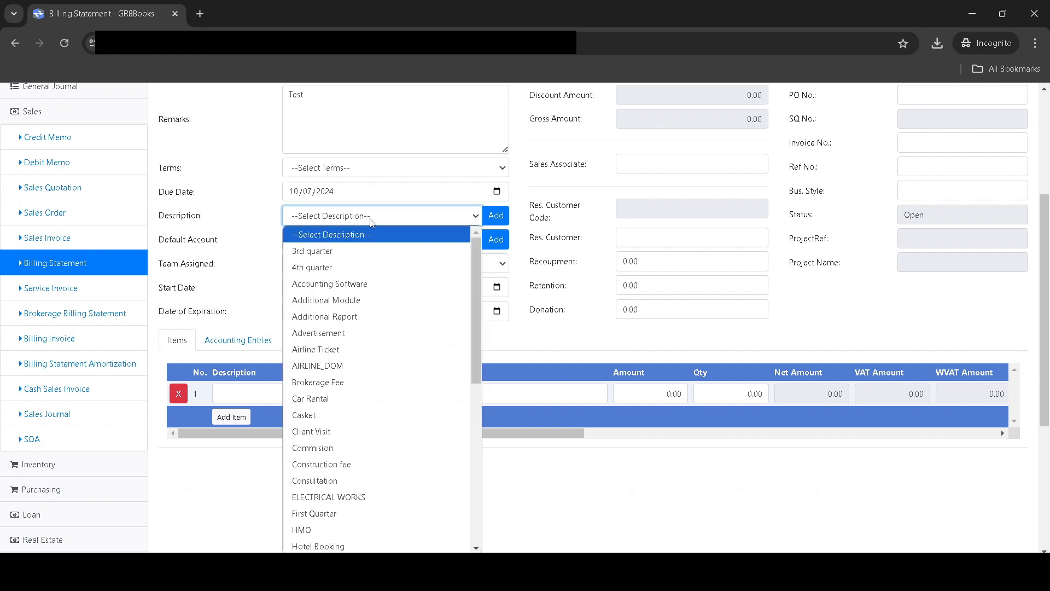
pyautogui.click(374, 284)
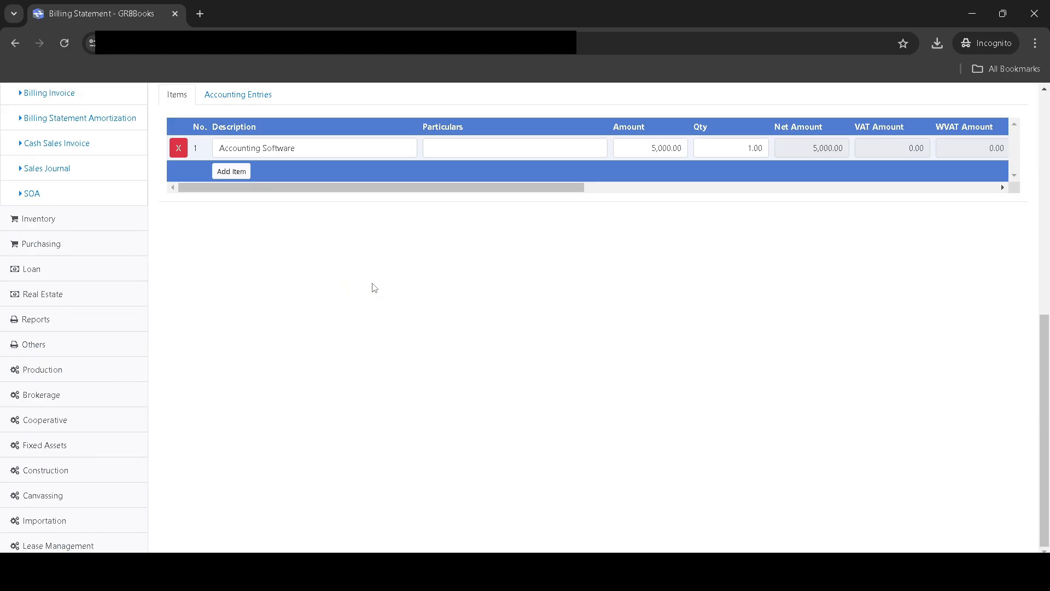
pyautogui.scroll(5, 374, 288)
pyautogui.click(456, 419)
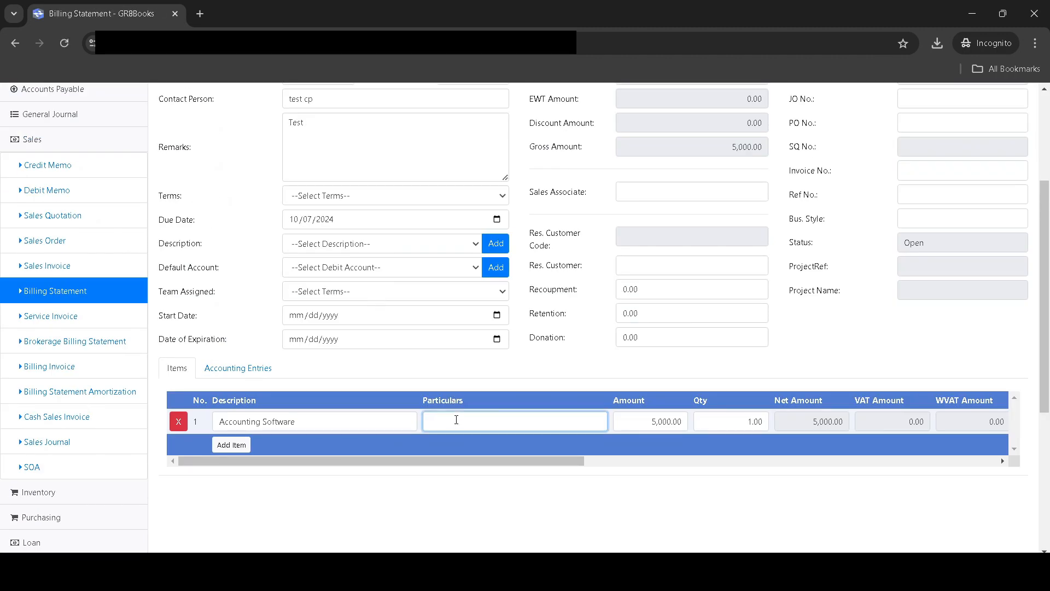
pyautogui.write('Test')
# Set the billing statement's default account to the first Accounts Receivable - Trade option.
pyautogui.scroll(1, 456, 419)
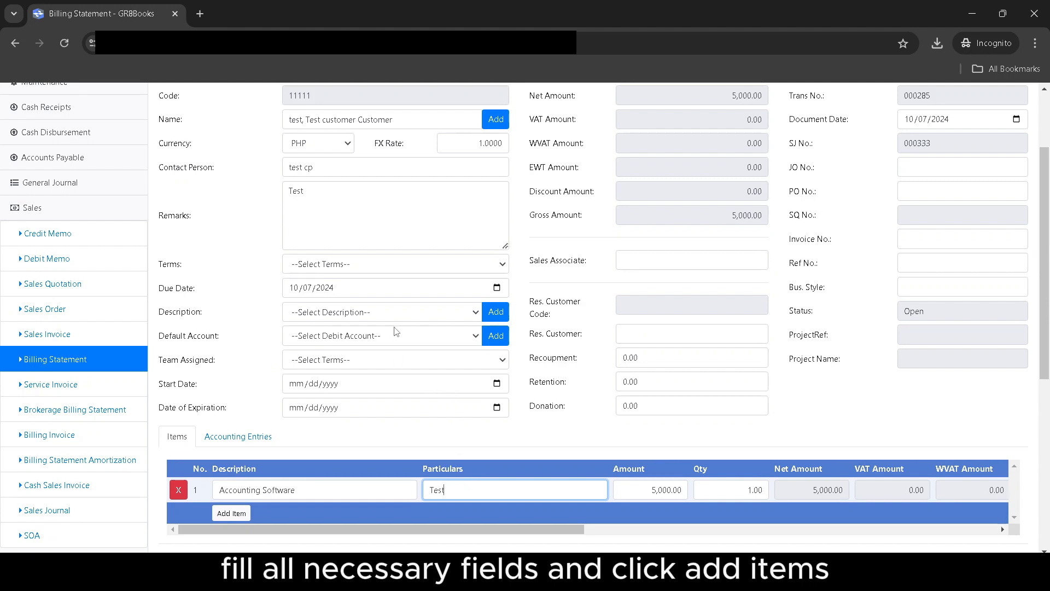
pyautogui.click(377, 317)
pyautogui.click(375, 322)
pyautogui.click(362, 340)
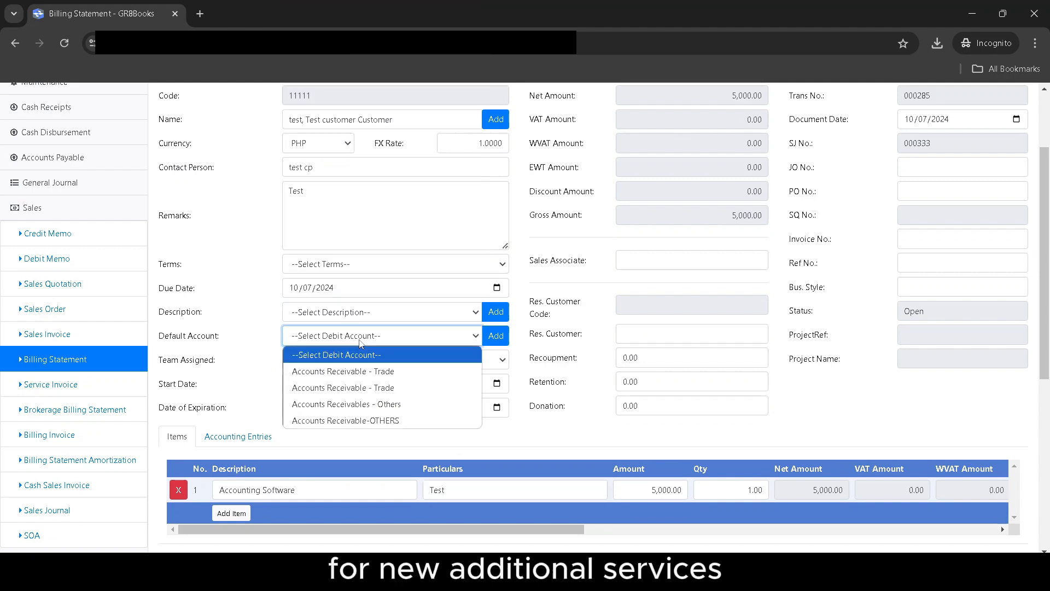
pyautogui.click(342, 370)
pyautogui.scroll(2, 342, 376)
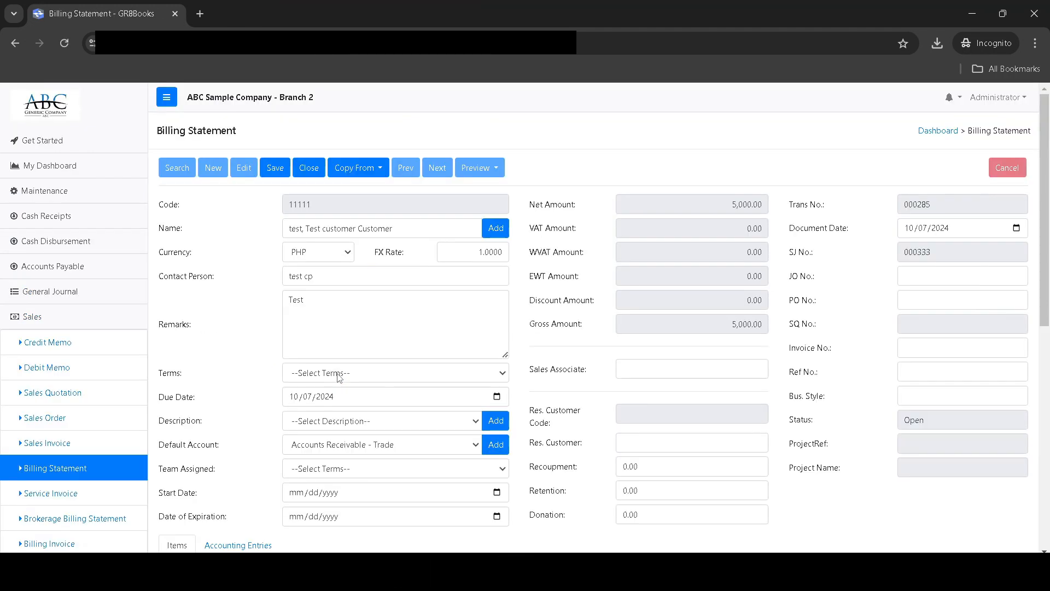
pyautogui.click(342, 374)
pyautogui.click(342, 374)
pyautogui.click(309, 493)
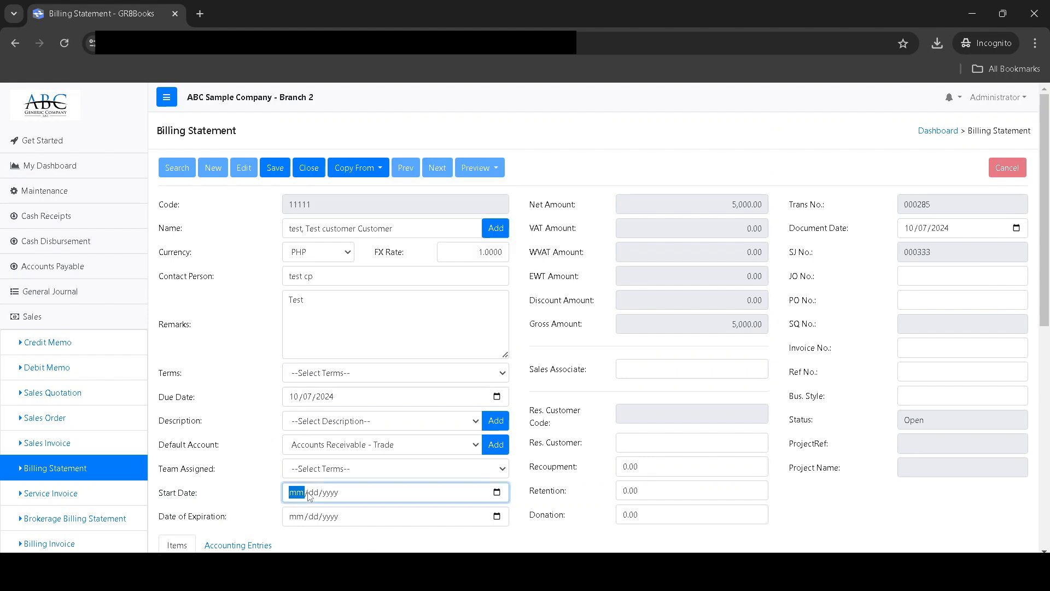
pyautogui.click(497, 492)
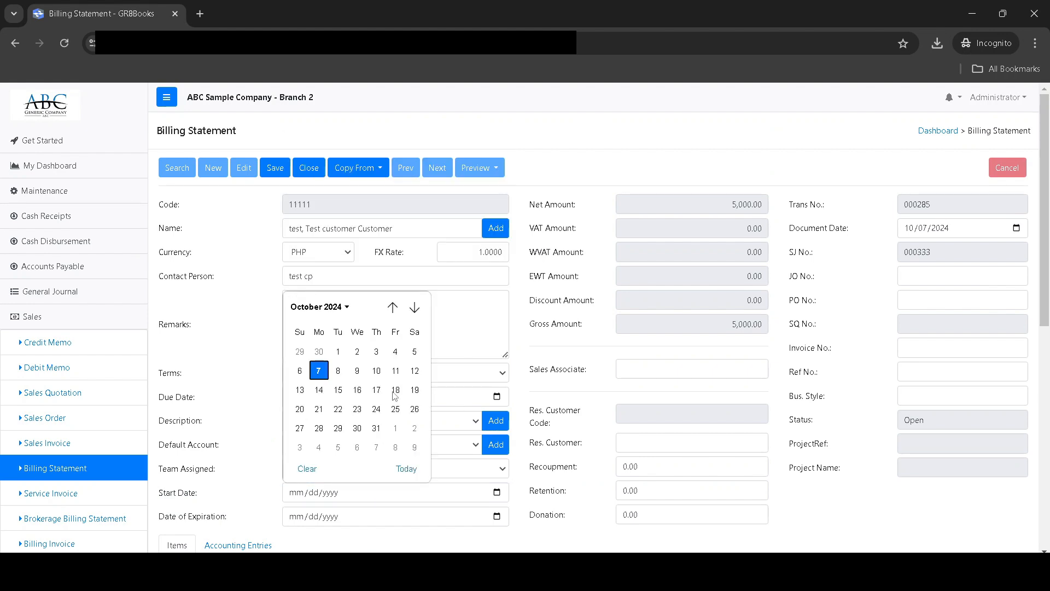
pyautogui.click(306, 468)
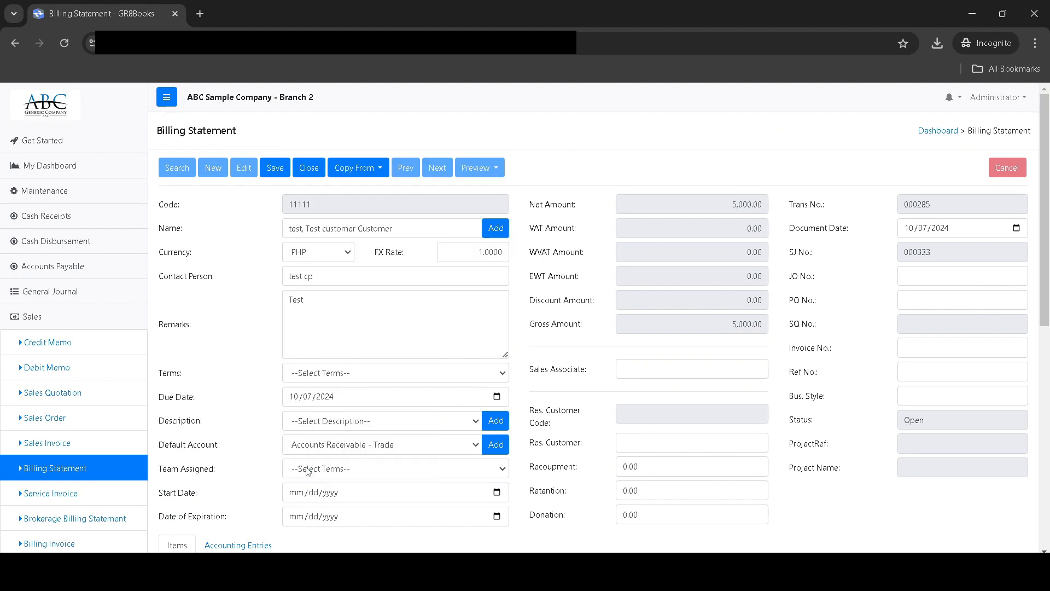
pyautogui.click(497, 517)
pyautogui.click(307, 492)
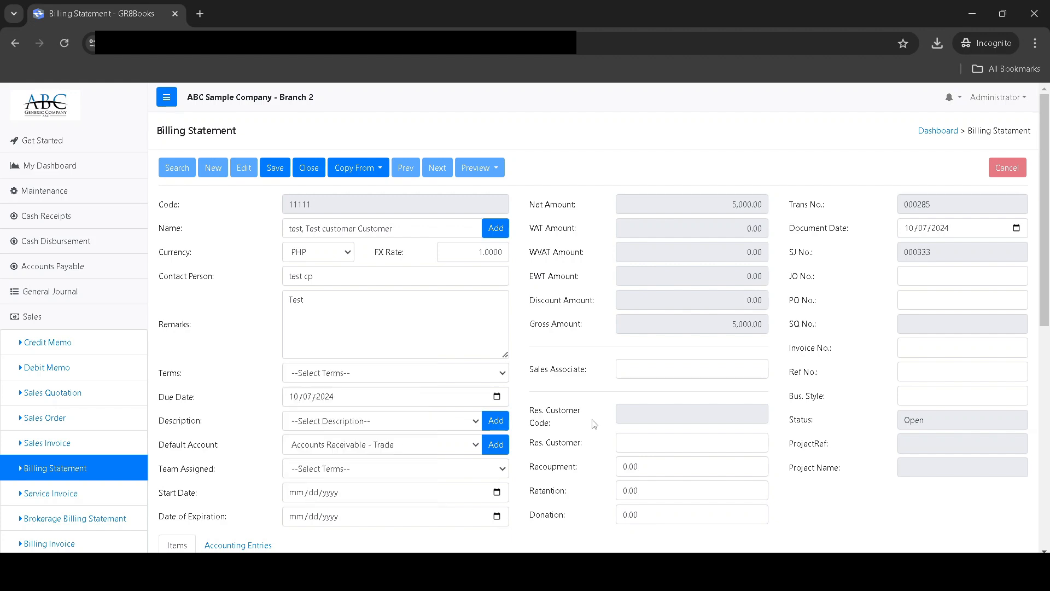
# Look up sales associates with "as" and assign the first match to the billing statement.
pyautogui.click(640, 371)
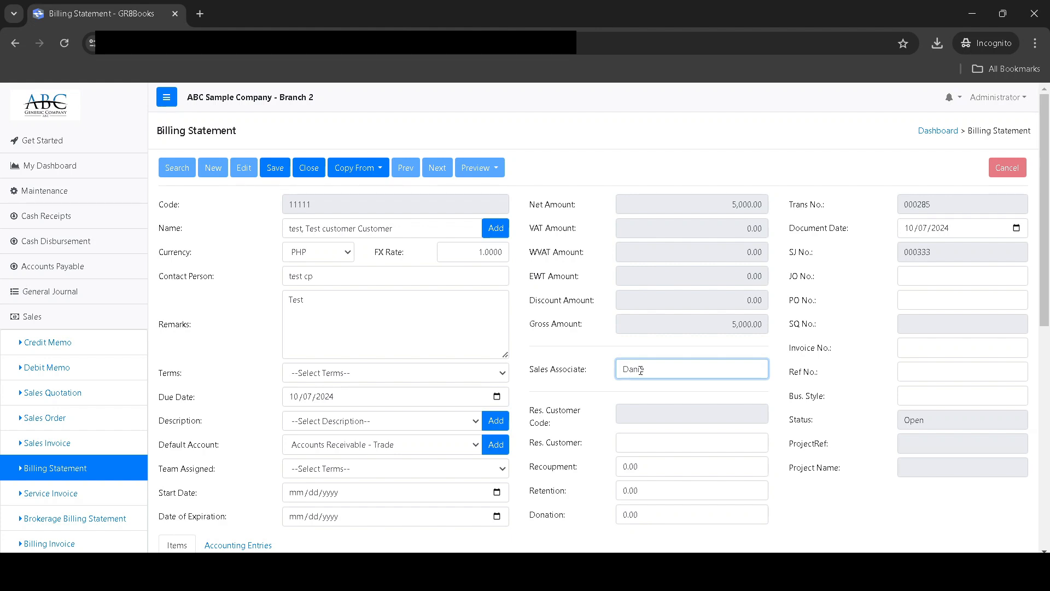
pyautogui.write('Dani')
pyautogui.press('BackSpace')
pyautogui.press('BackSpace')
pyautogui.press('BackSpace')
pyautogui.press('BackSpace')
pyautogui.write('as')
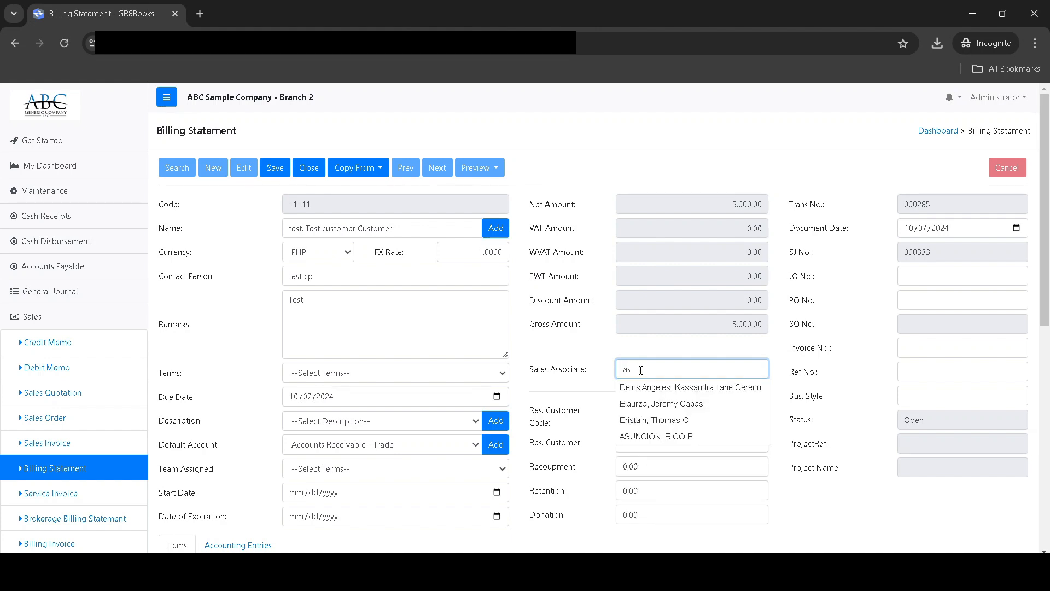
pyautogui.click(647, 386)
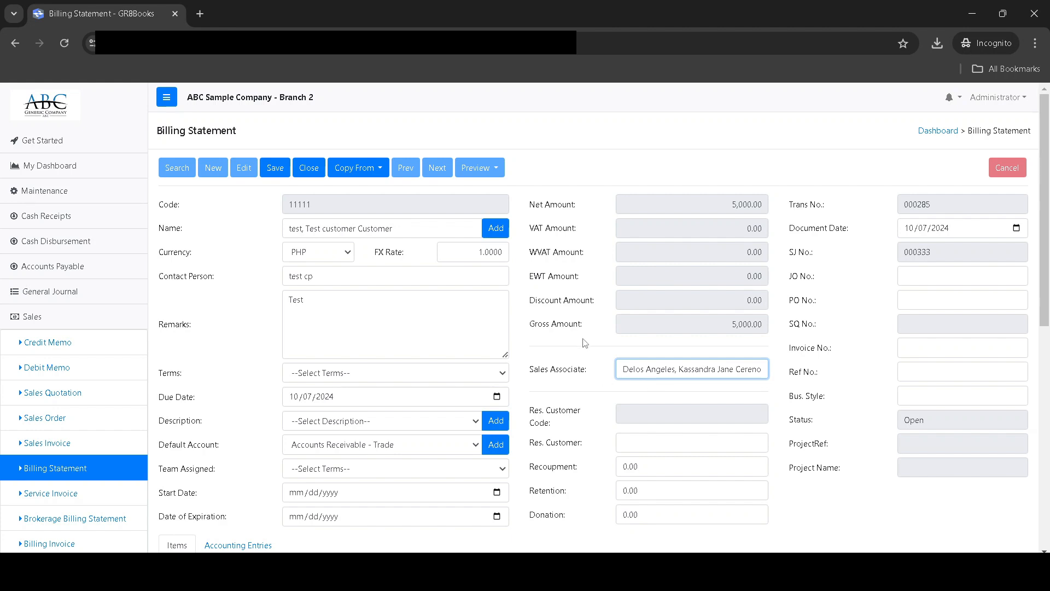
# Save the completed billing statement.
pyautogui.scroll(-2, 598, 349)
pyautogui.scroll(1, 594, 354)
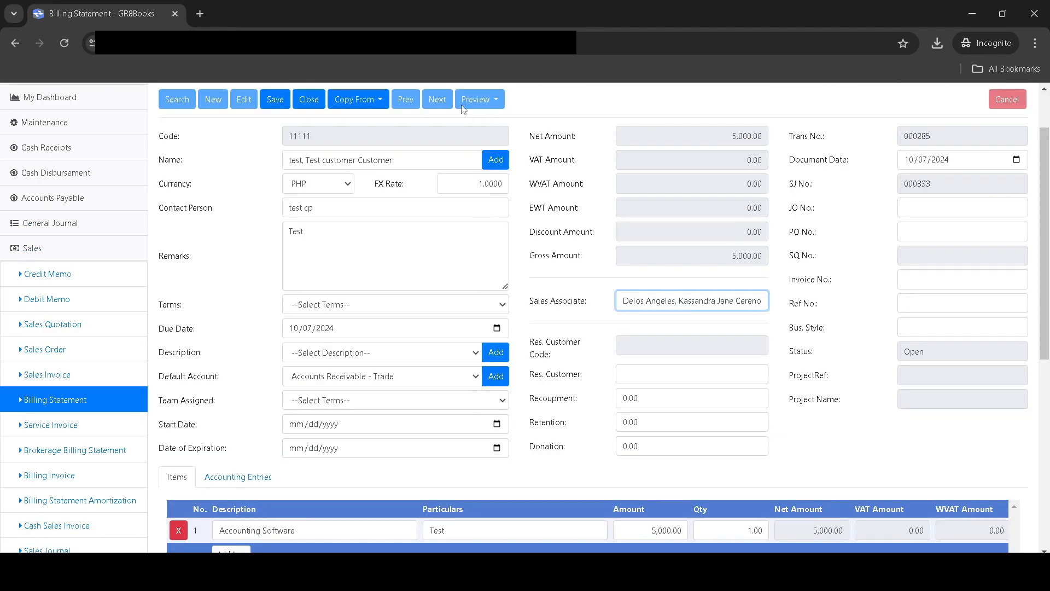
pyautogui.click(268, 104)
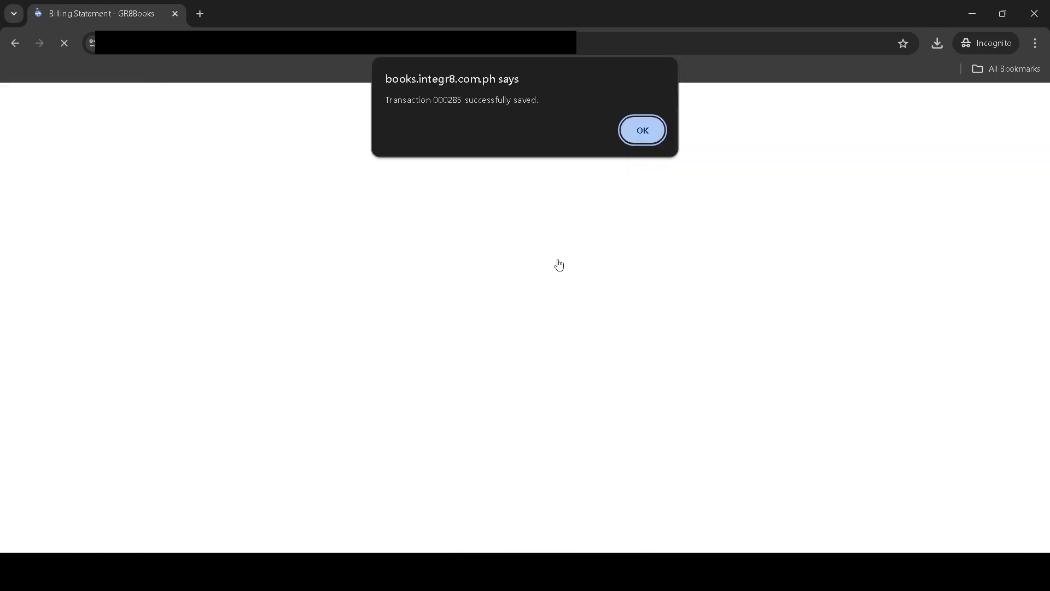
# Preview the saved billing statement as a printable report, examine its details and totals, and close the report.
pyautogui.click(656, 136)
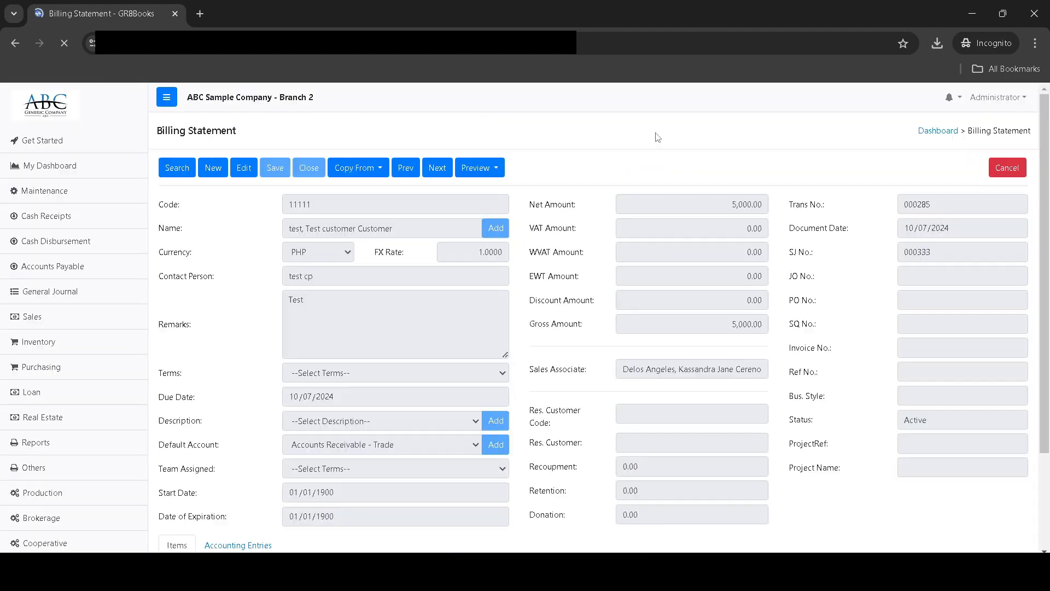
pyautogui.click(494, 169)
pyautogui.click(507, 191)
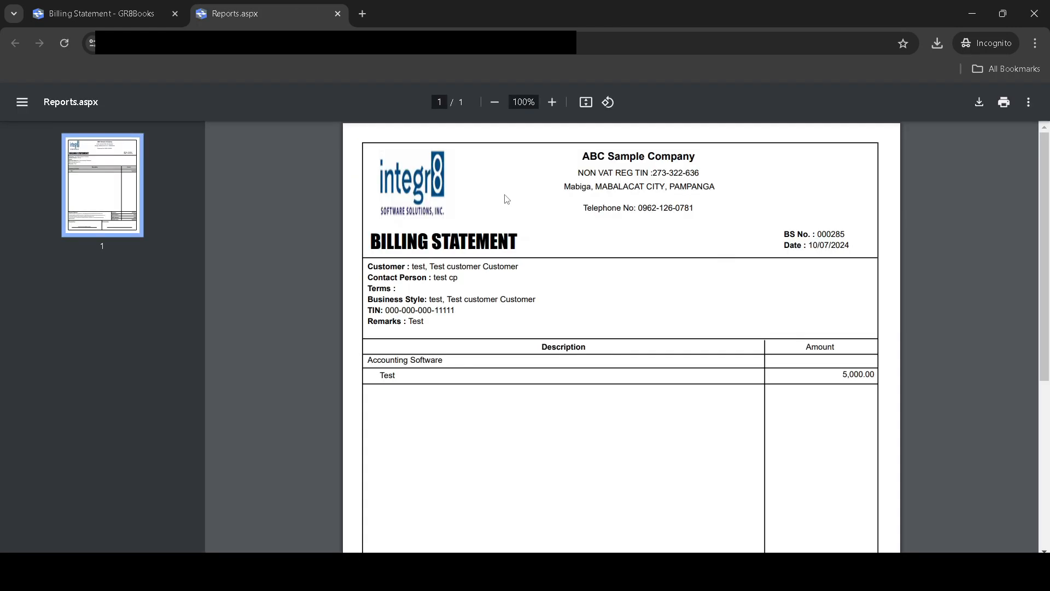
pyautogui.scroll(-5, 556, 366)
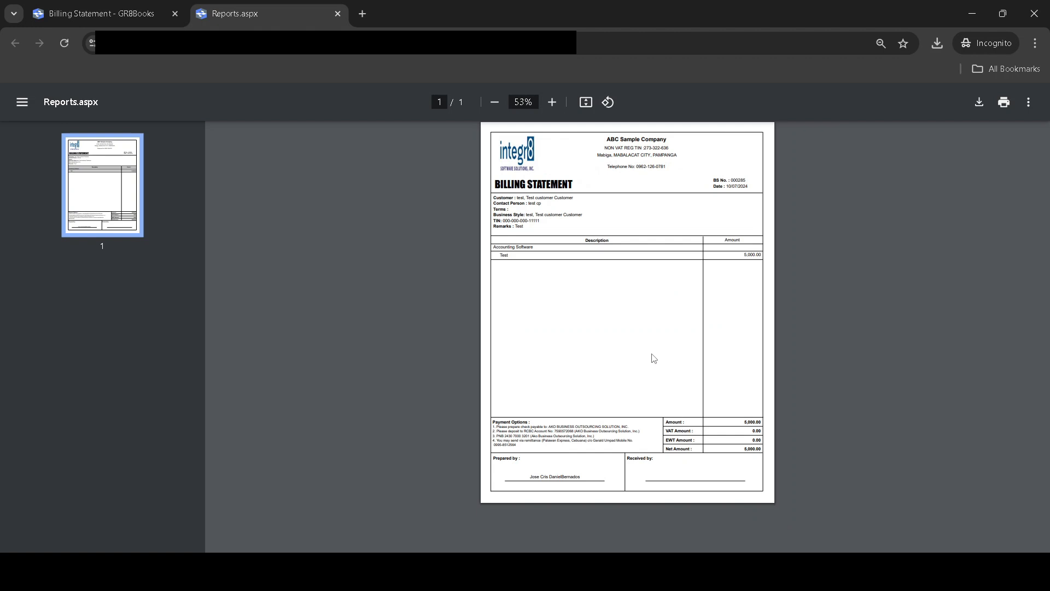
pyautogui.scroll(1, 661, 352)
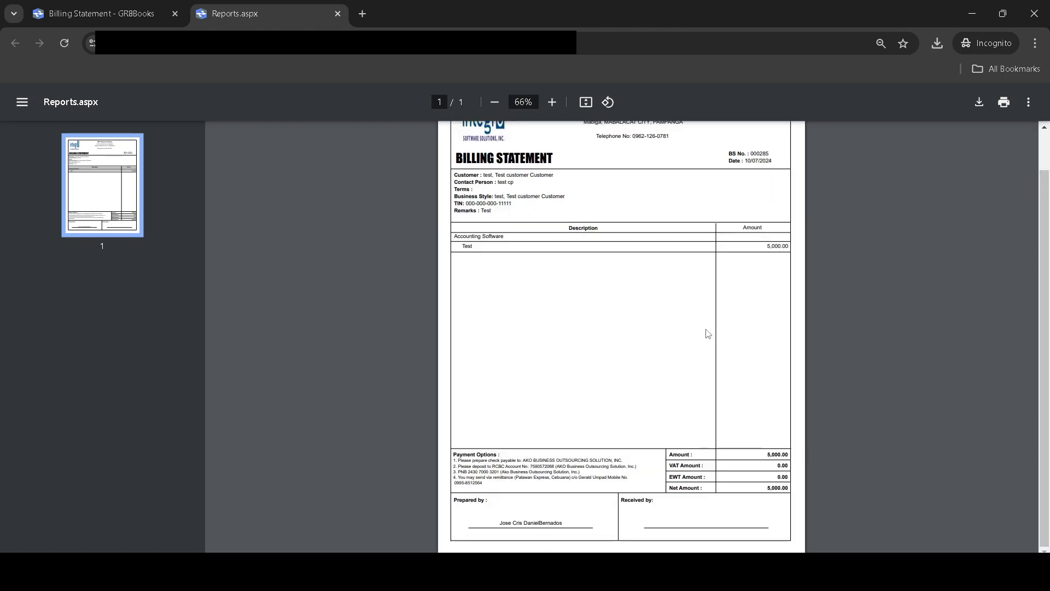
pyautogui.click(337, 13)
pyautogui.click(520, 328)
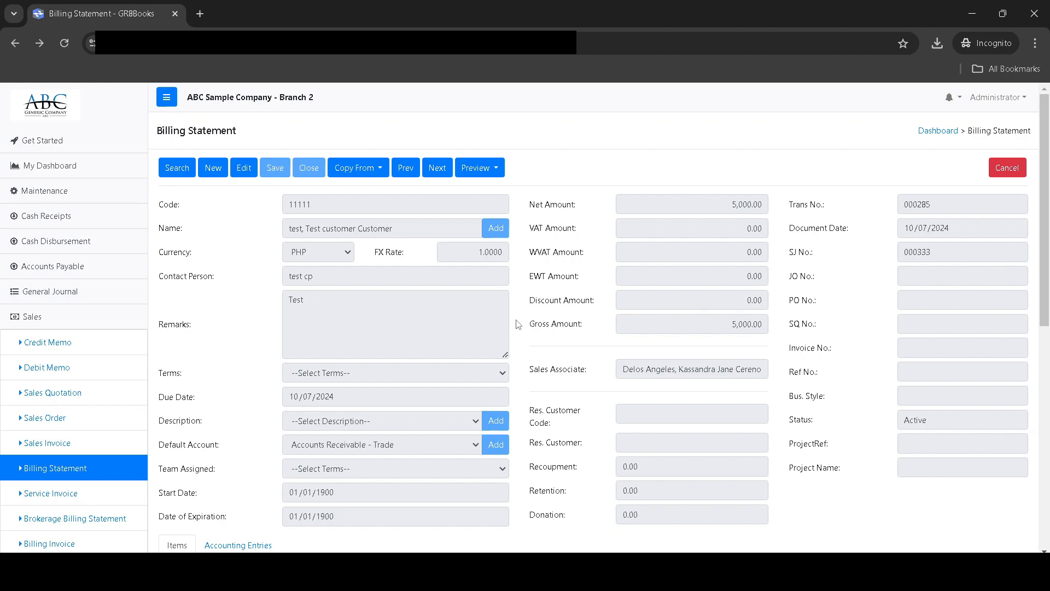
# Create a new acknowledgement receipt by copying the test customer's 5,000.00 billing statement dated 2024-10-07.
pyautogui.click(33, 217)
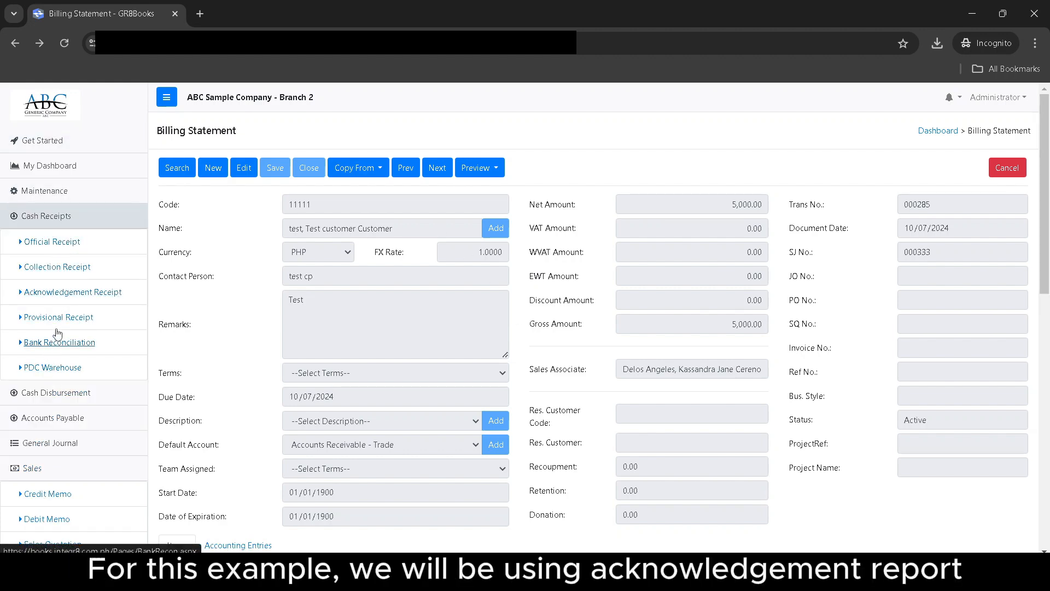
pyautogui.click(60, 294)
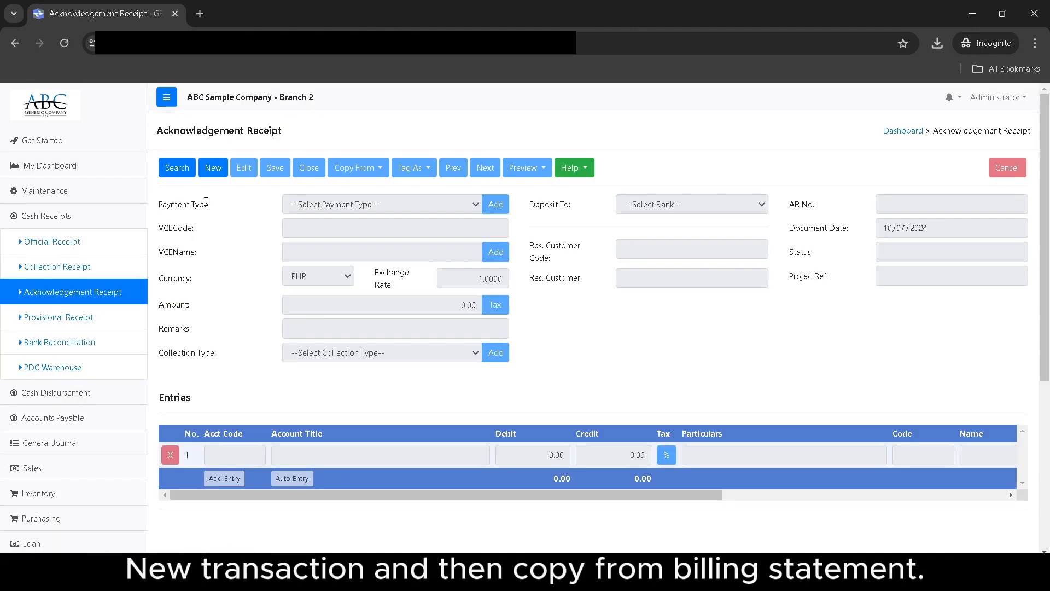
pyautogui.click(212, 168)
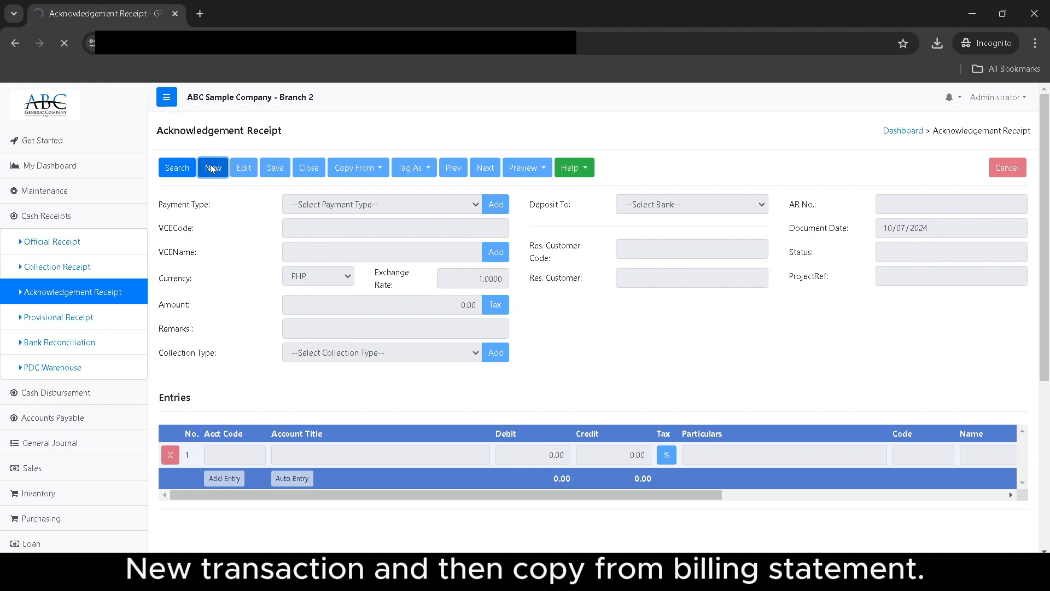
pyautogui.click(351, 168)
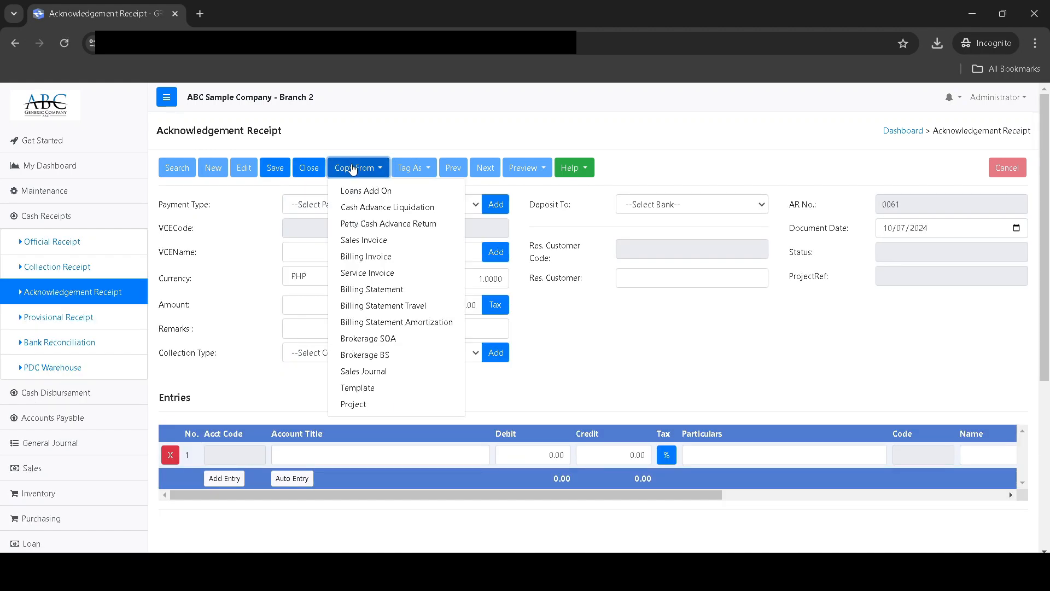
pyautogui.click(385, 291)
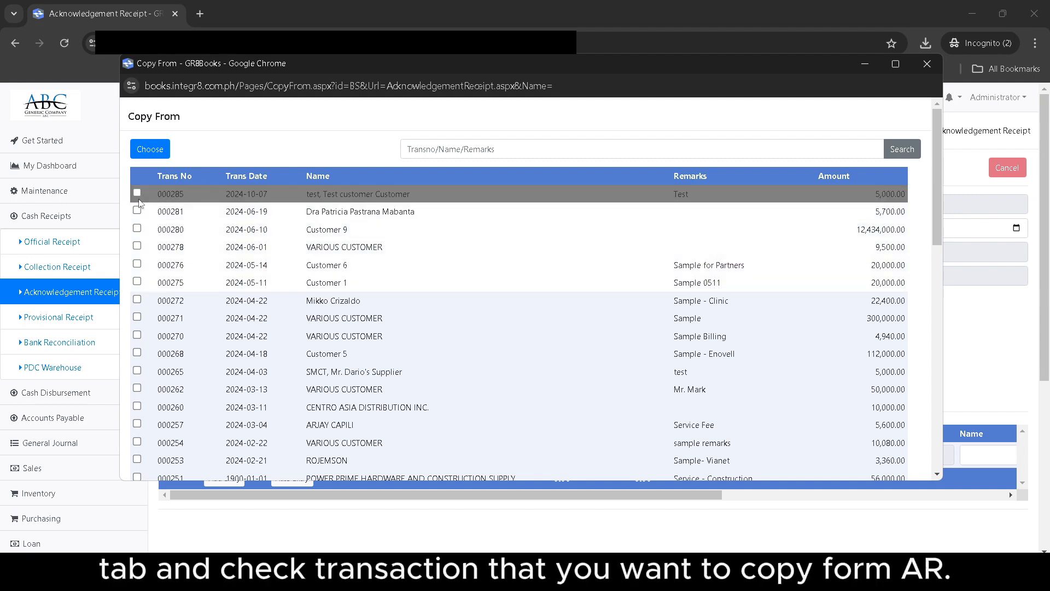
pyautogui.click(151, 151)
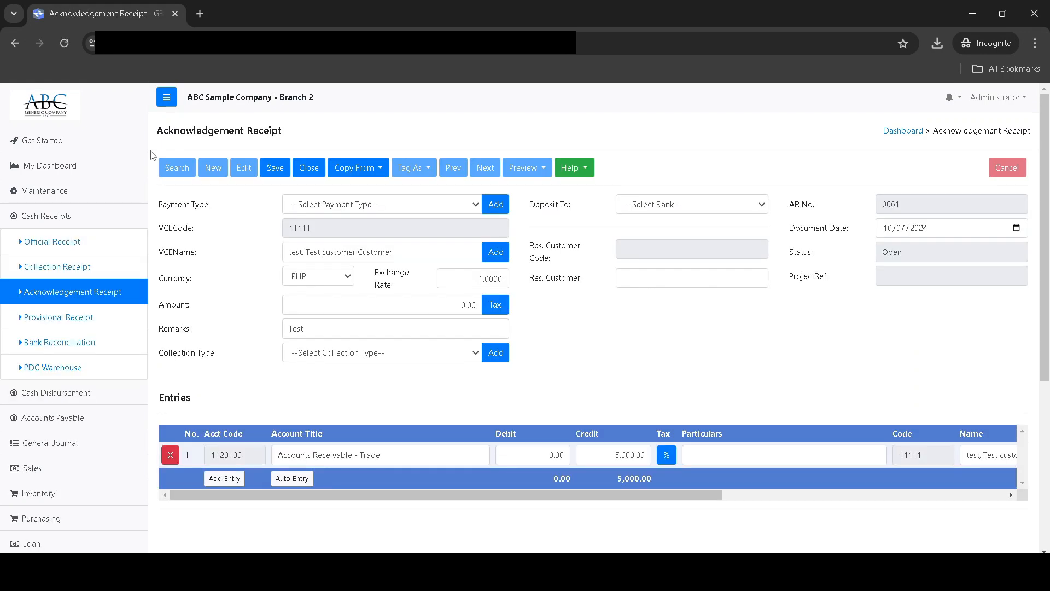
# Set the acknowledgement receipt's payment type to Cash and its deposit bank to BPI.
pyautogui.click(324, 206)
pyautogui.click(333, 231)
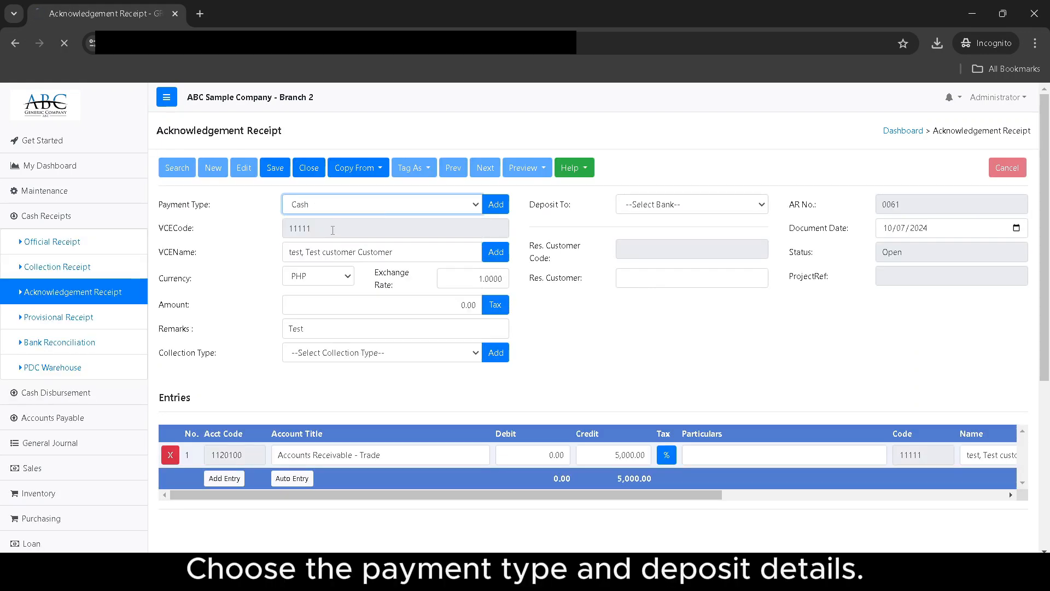
pyautogui.click(683, 206)
pyautogui.click(669, 240)
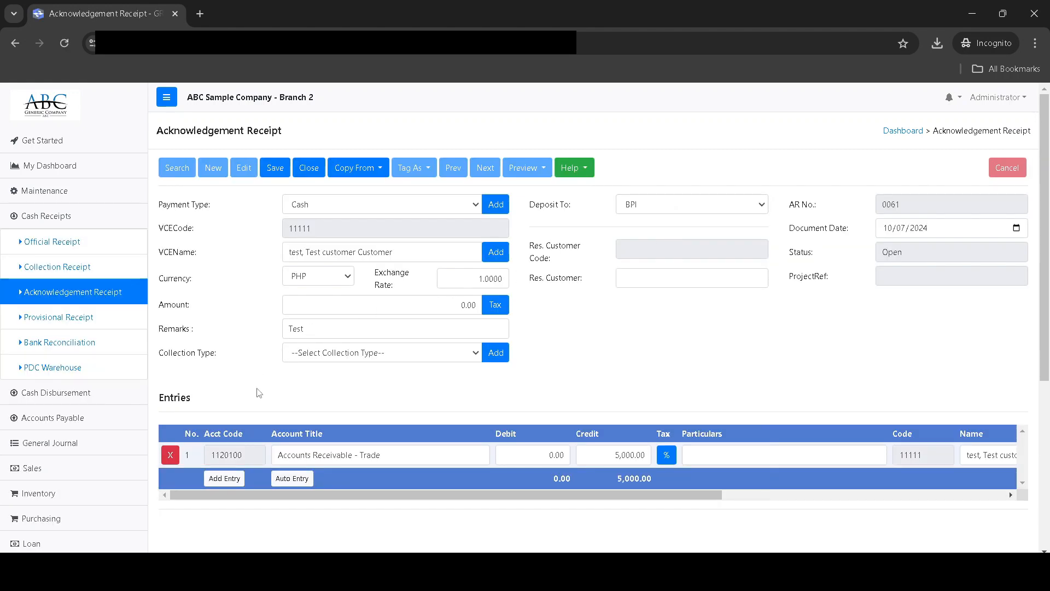
# Generate the balancing entry with Auto Entry and save the acknowledgement receipt.
pyautogui.click(301, 479)
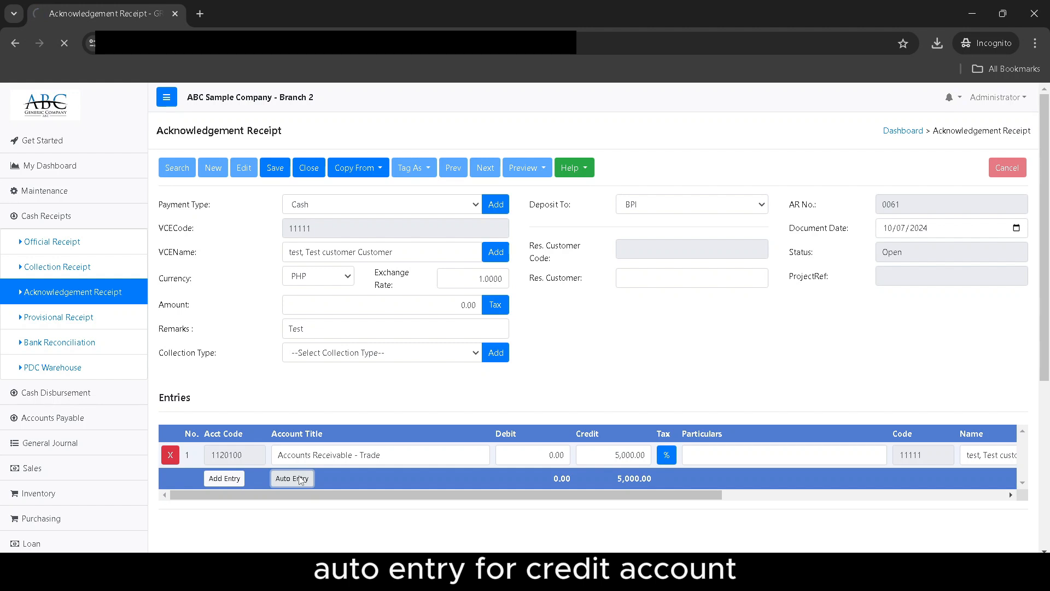
pyautogui.click(279, 170)
pyautogui.click(586, 130)
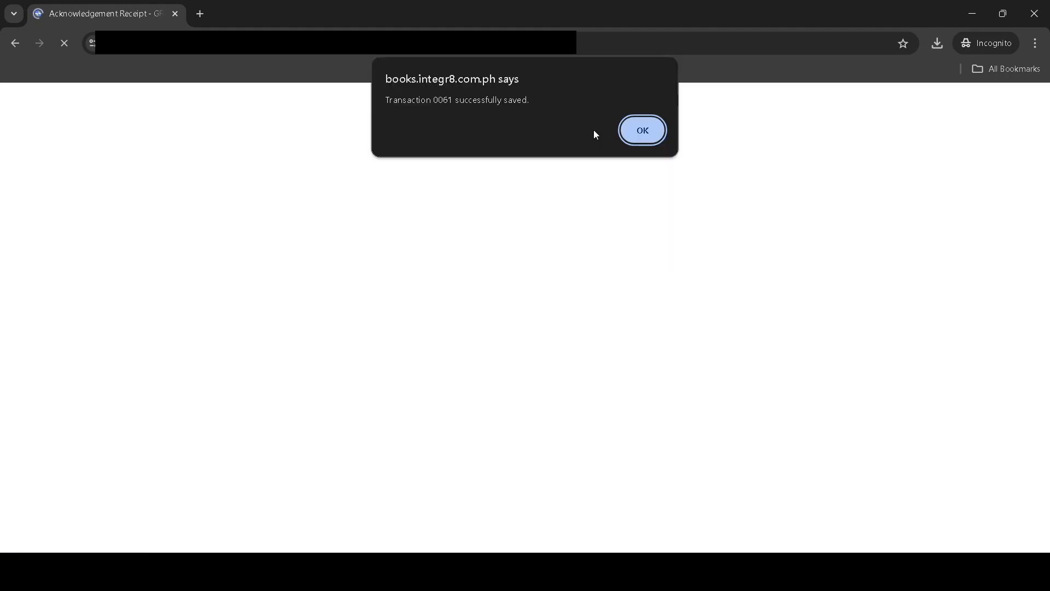
pyautogui.click(640, 130)
pyautogui.click(539, 172)
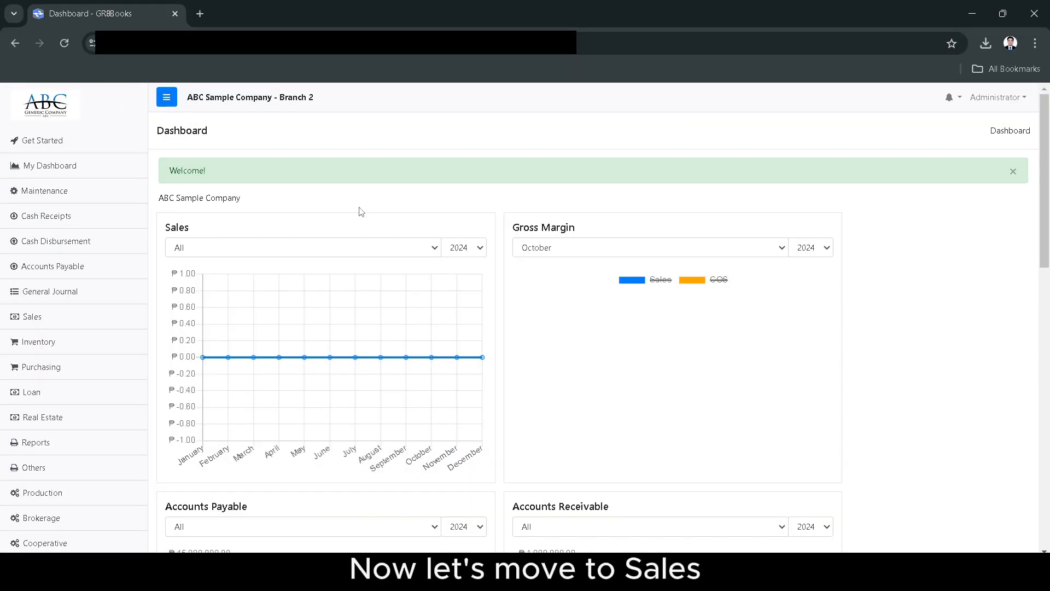
# Start a new Sales Journal transaction, look up "Test" and set TEST VENDOR as the client.
pyautogui.click(60, 318)
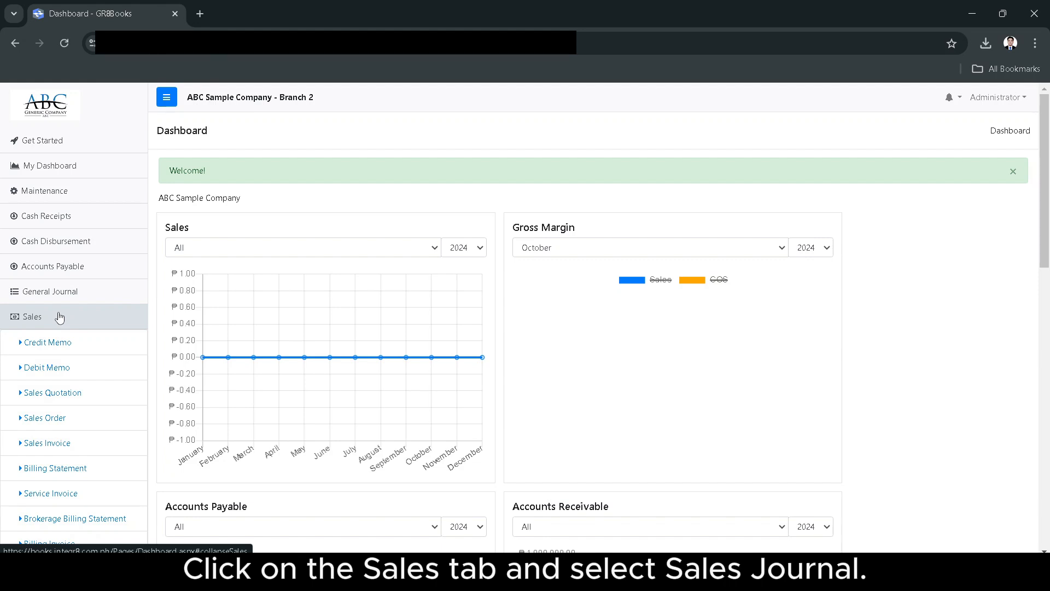
pyautogui.scroll(-3, 60, 318)
pyautogui.click(60, 484)
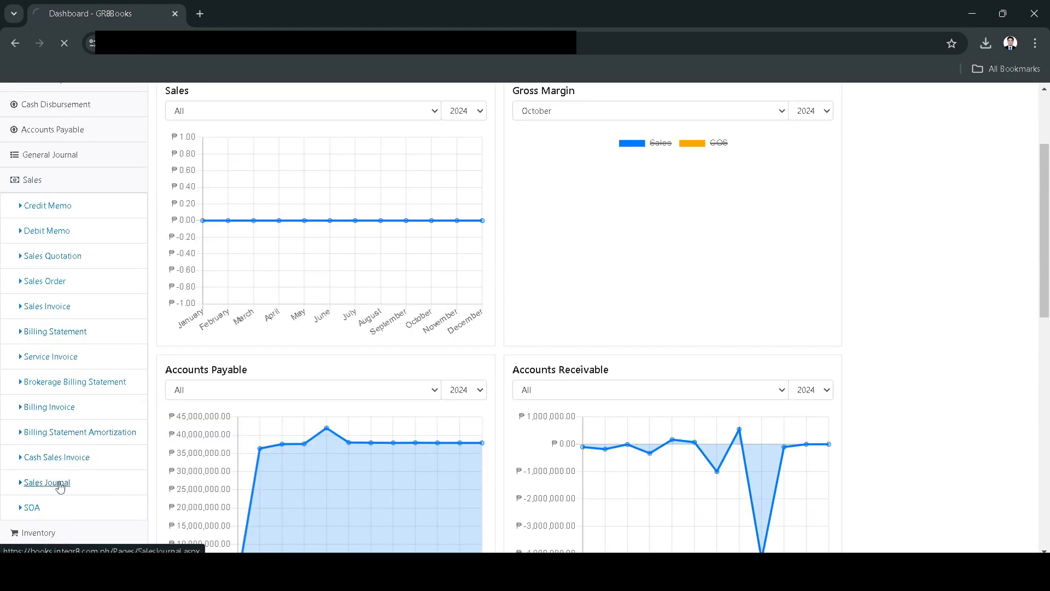
pyautogui.click(215, 178)
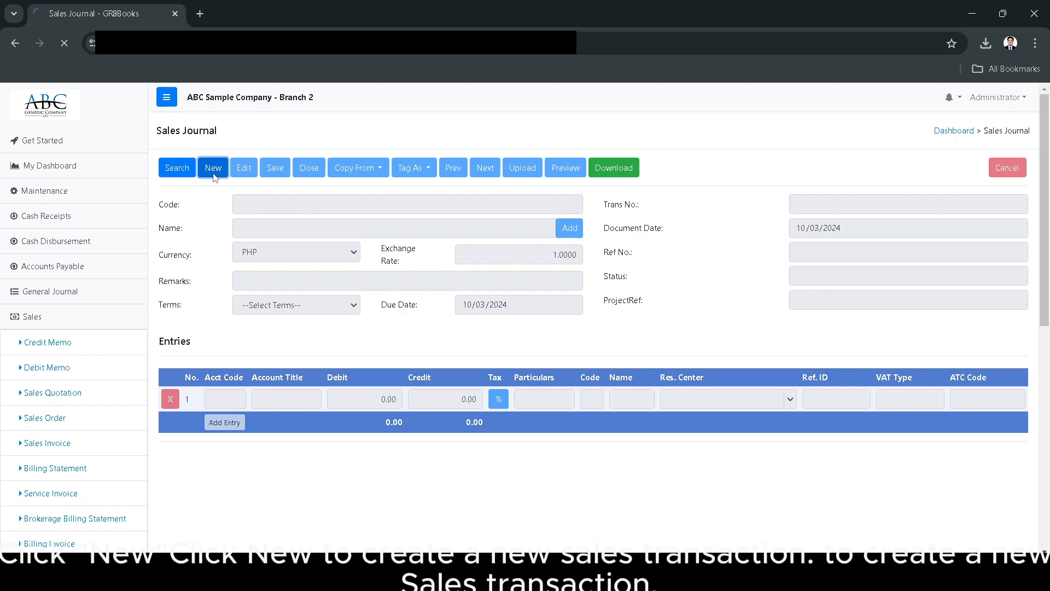
pyautogui.click(299, 233)
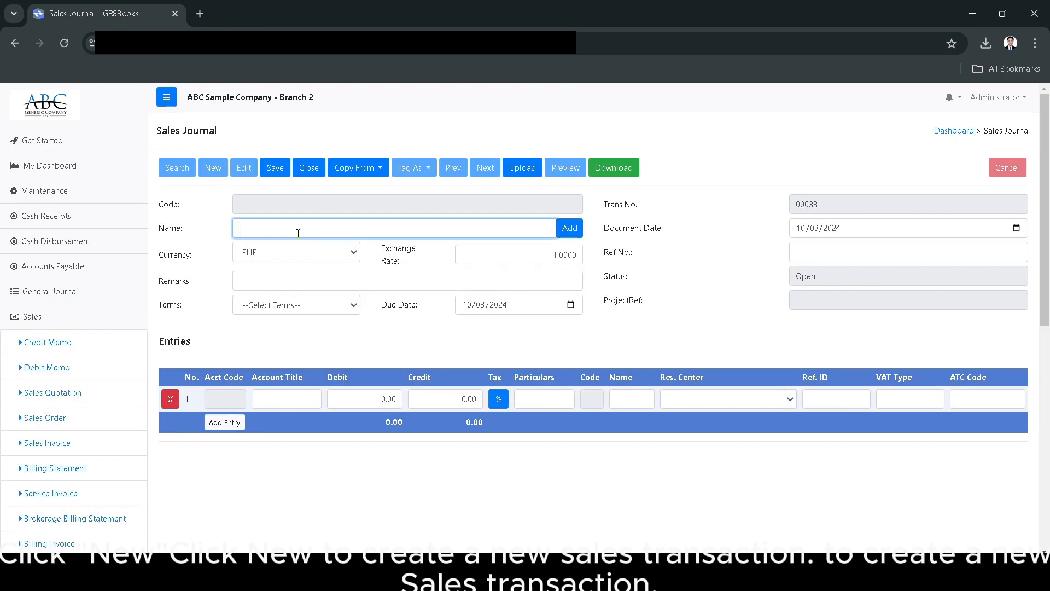
pyautogui.write('Test')
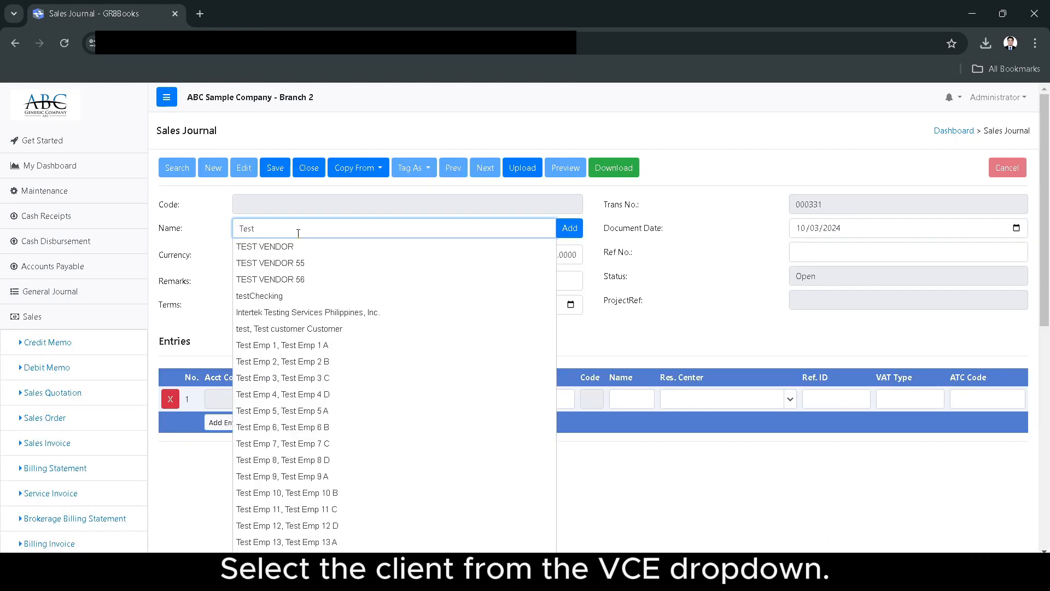
pyautogui.click(290, 246)
# Set the sales journal's terms to 3 Months, its due date to 12/03/2024 and its remarks to "Test".
pyautogui.click(299, 310)
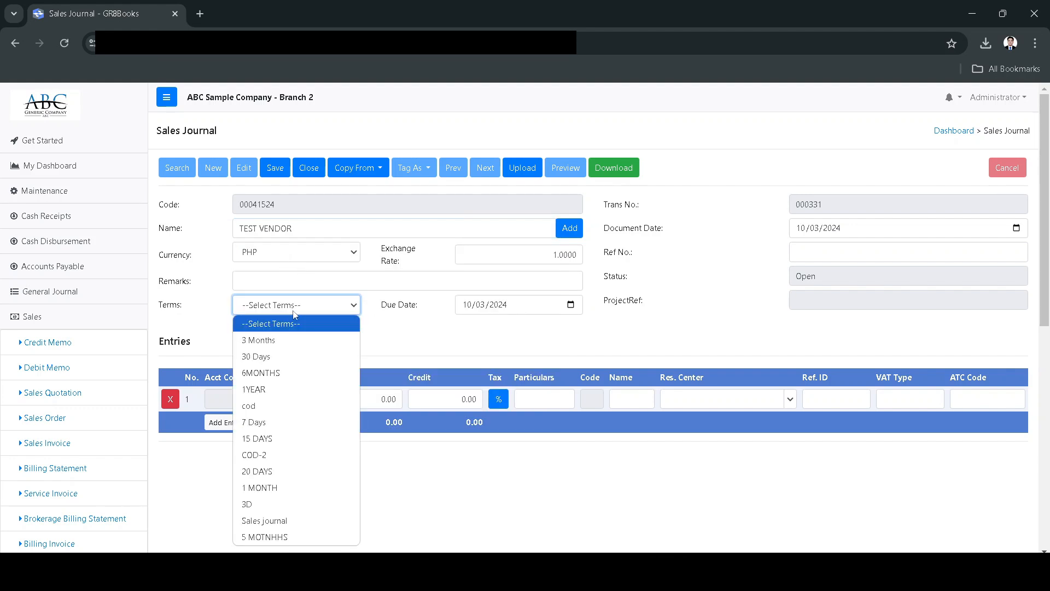
pyautogui.click(283, 337)
pyautogui.click(569, 308)
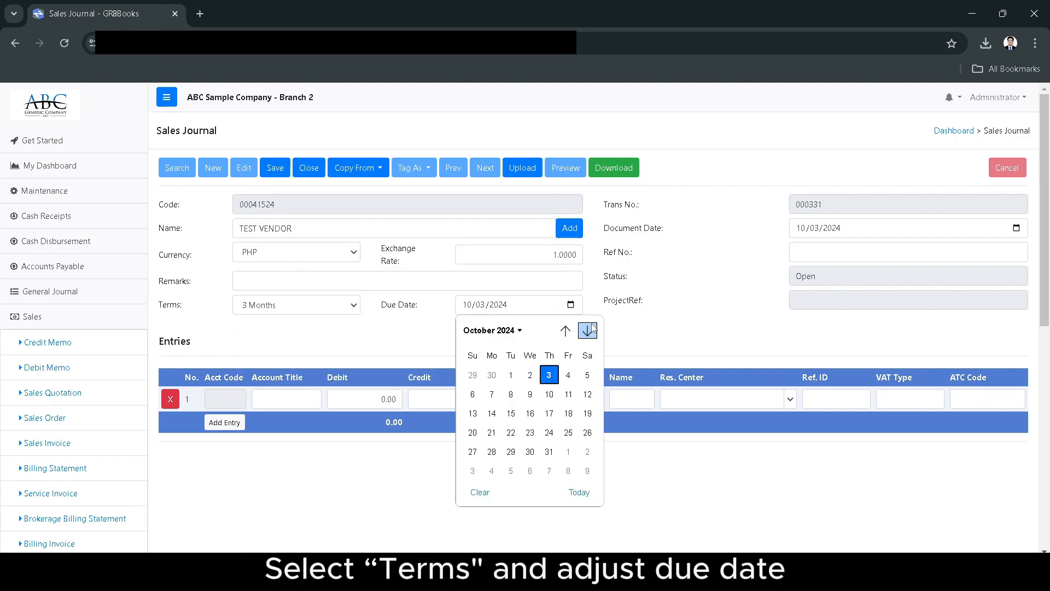
pyautogui.click(587, 330)
pyautogui.click(588, 331)
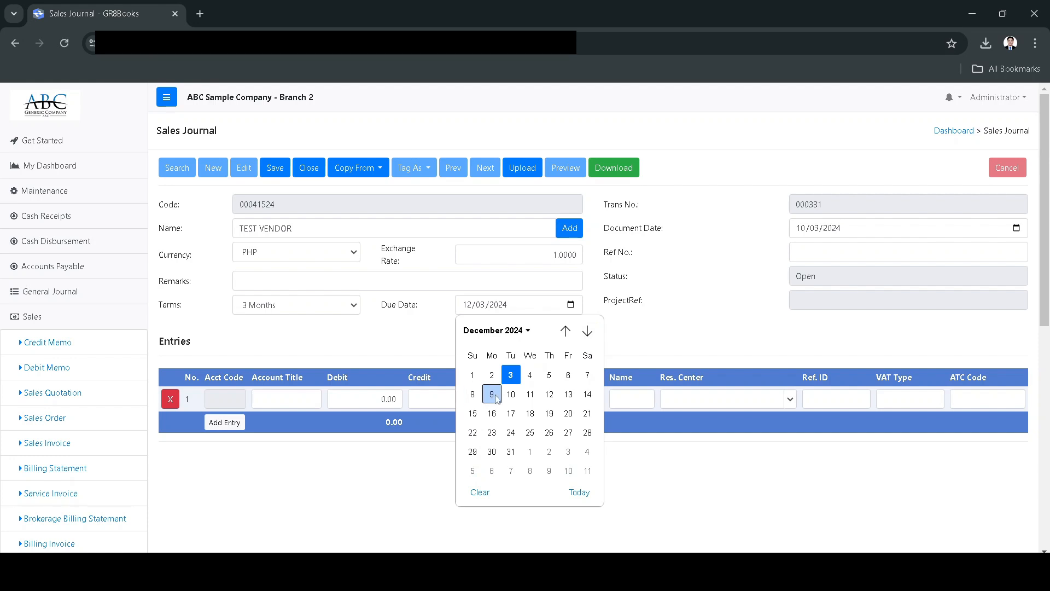
pyautogui.click(513, 375)
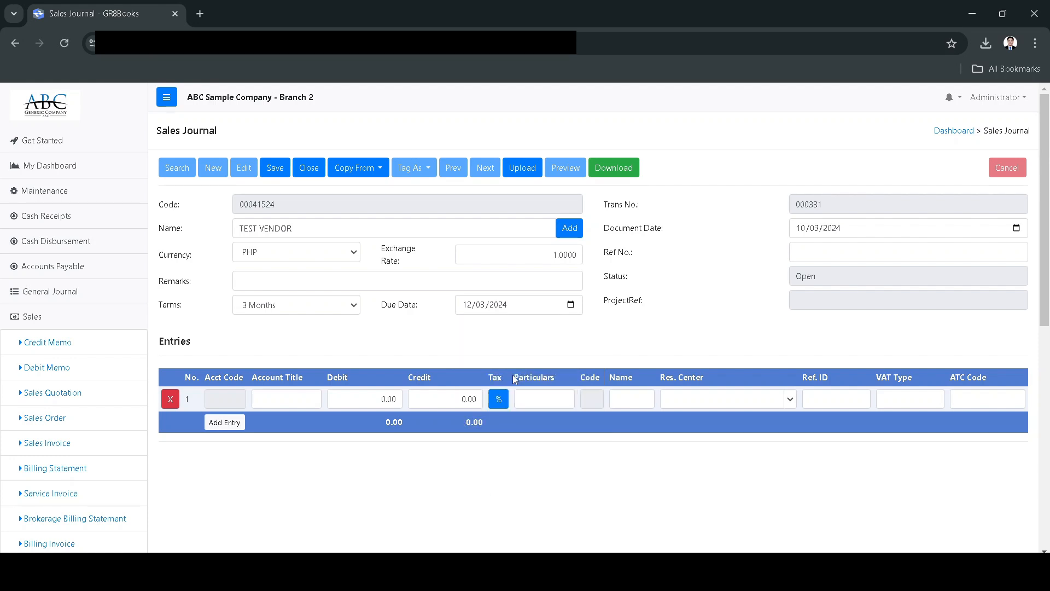
pyautogui.click(349, 282)
pyautogui.write('Test')
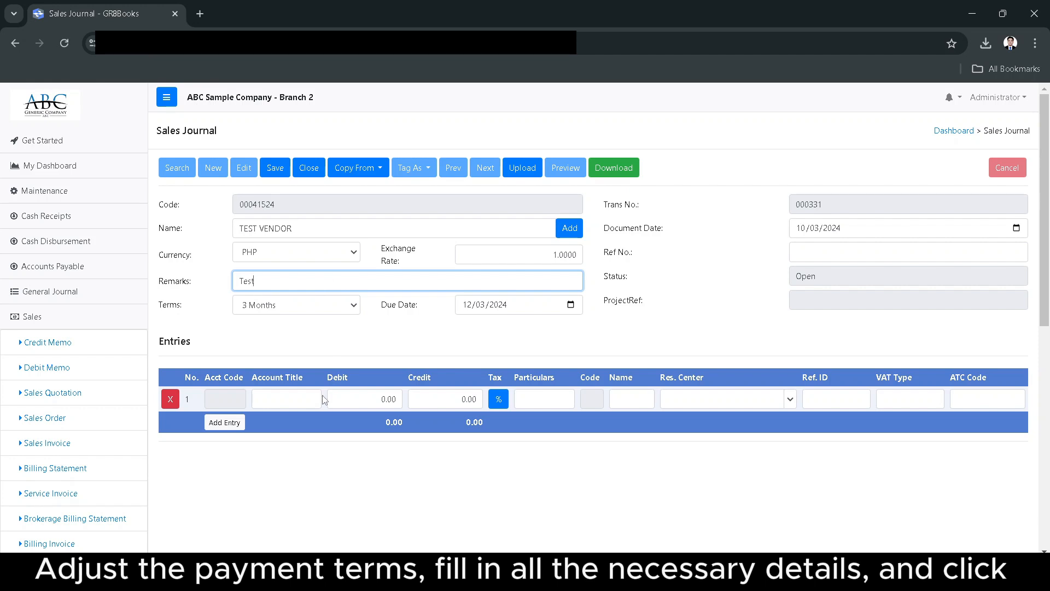
# Look up "Account" for the first entry, choose an Accounts Receivable account and set its debit to 112000.
pyautogui.click(293, 404)
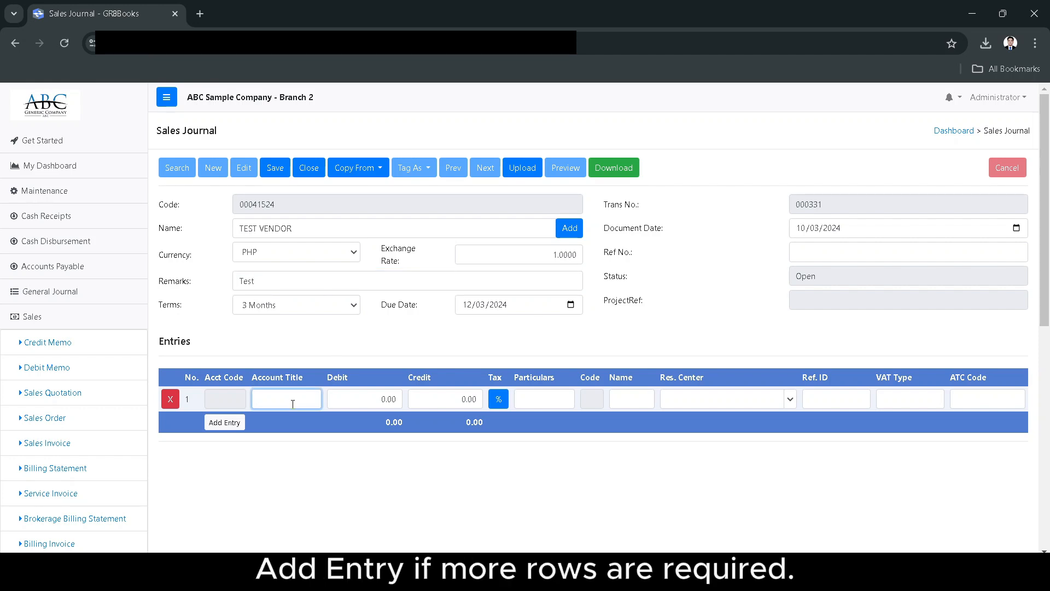
pyautogui.write('ount')
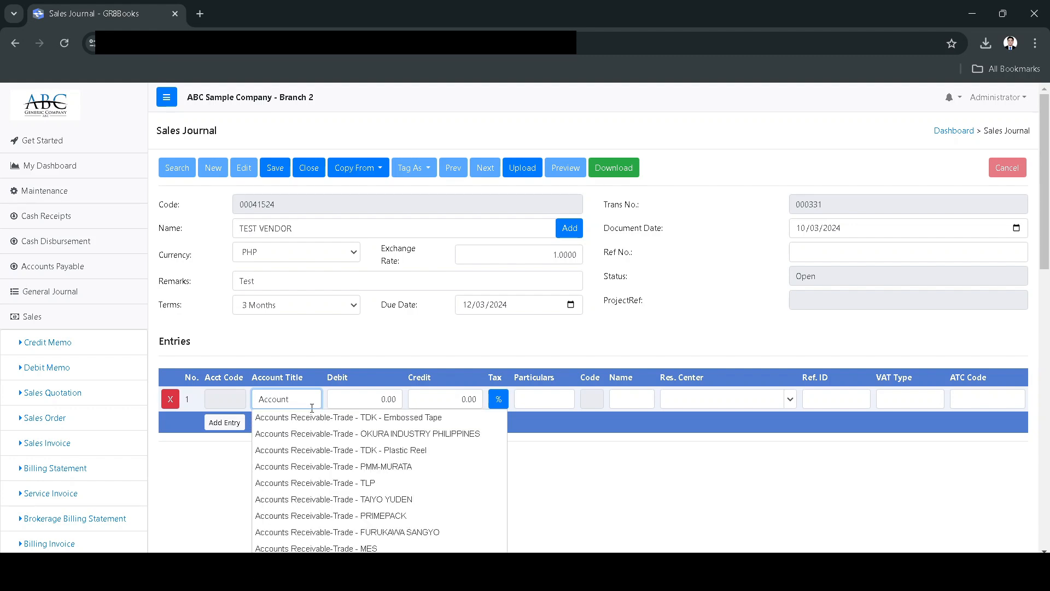
pyautogui.scroll(-4, 323, 438)
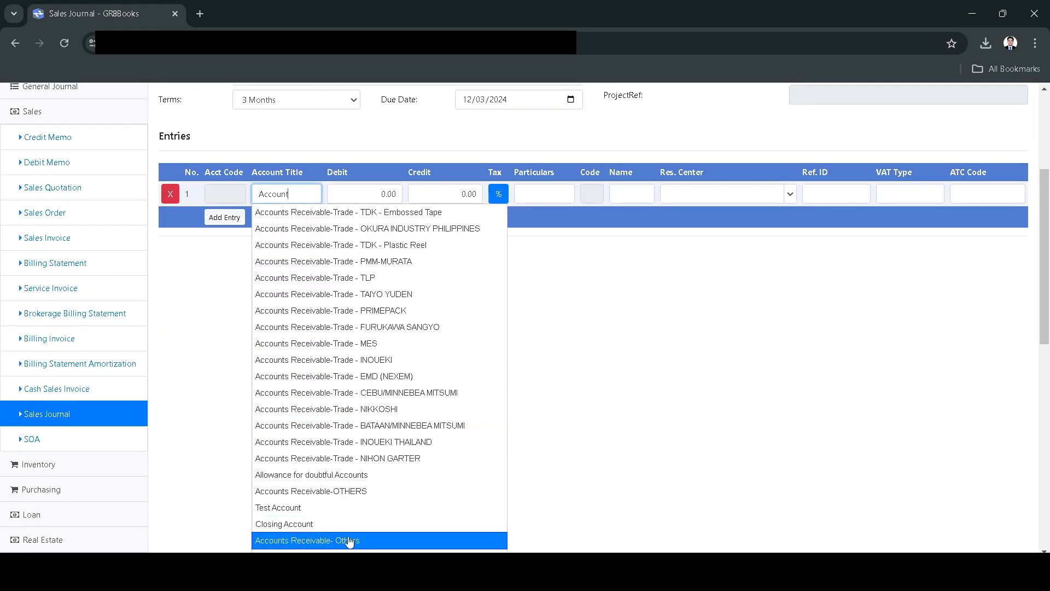
pyautogui.scroll(-1, 346, 531)
pyautogui.click(361, 505)
pyautogui.scroll(3, 371, 350)
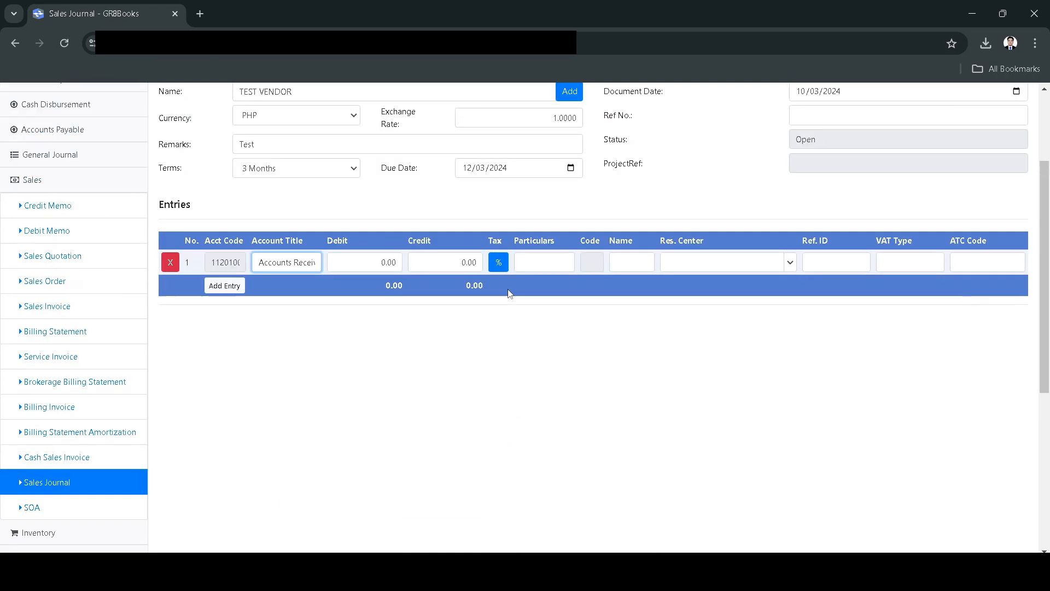
pyautogui.click(383, 328)
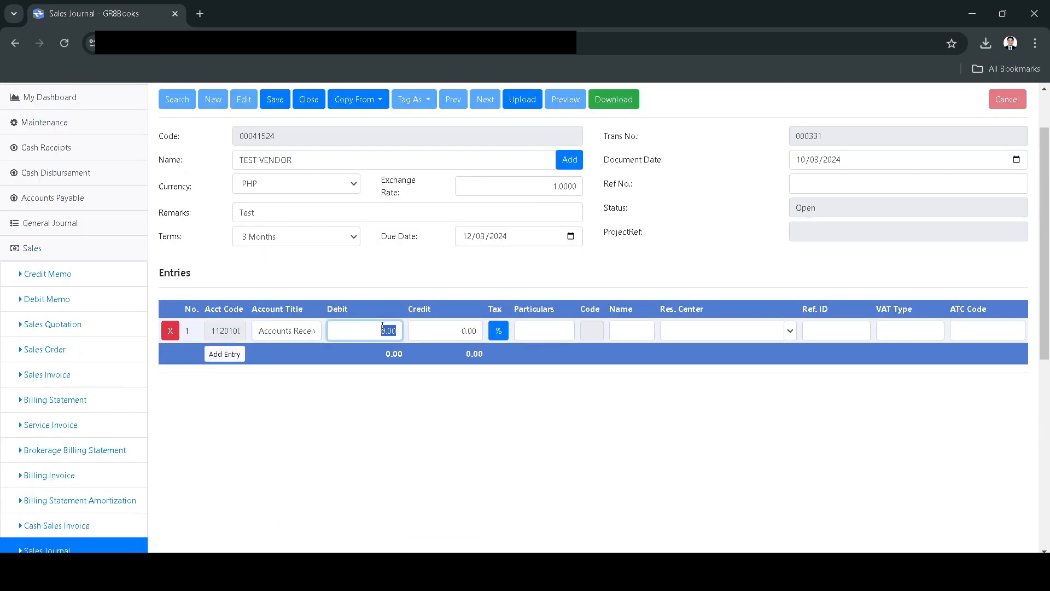
pyautogui.write('112000')
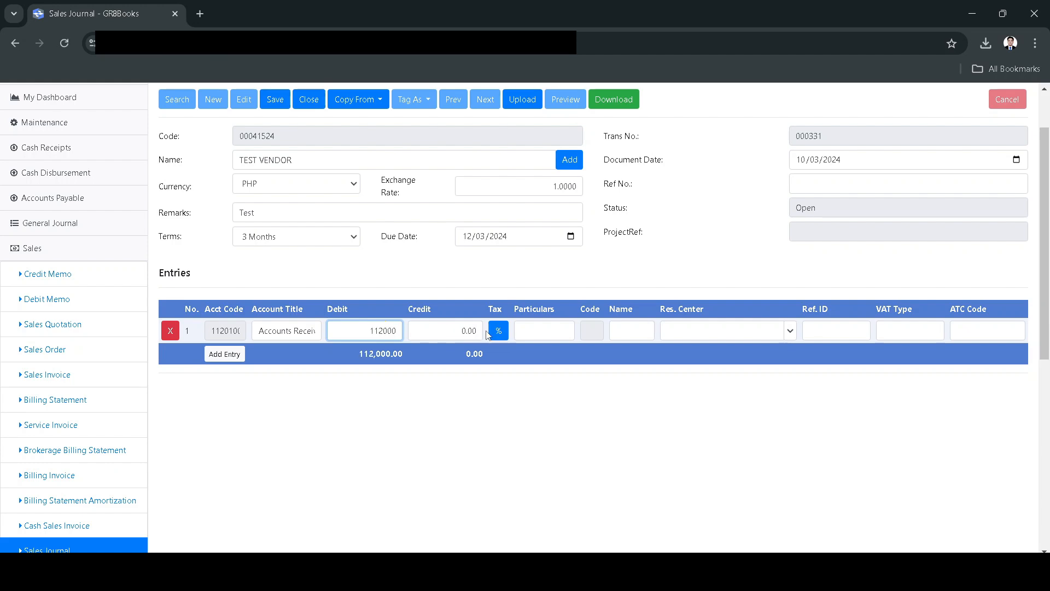
# Apply VAT (12%) and Withholding Tax 2% to the Accounts Receivable entry and save the tax details.
pyautogui.click(498, 331)
pyautogui.click(578, 188)
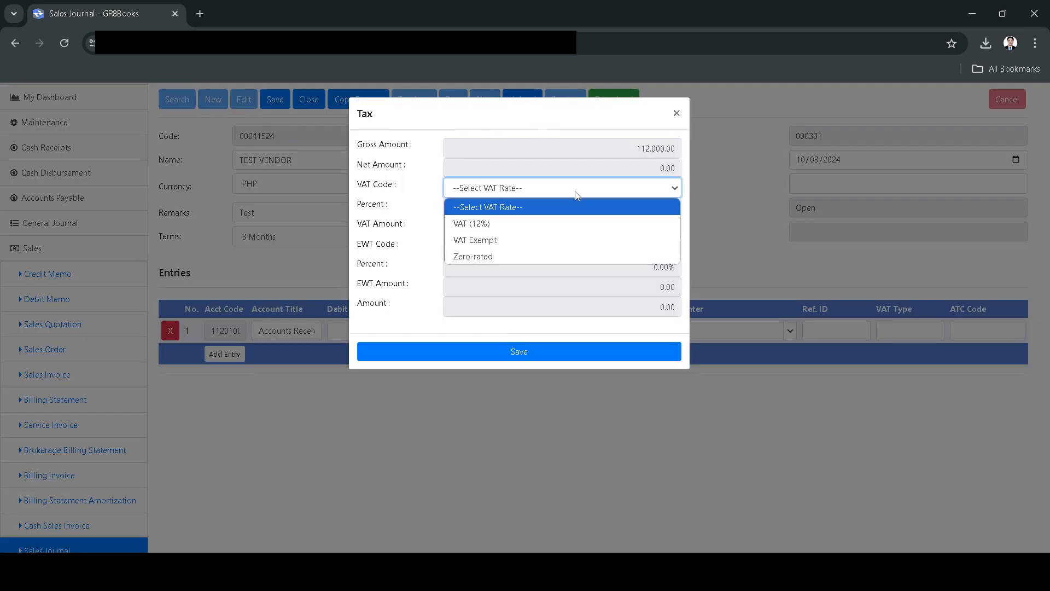
pyautogui.click(493, 226)
pyautogui.click(500, 249)
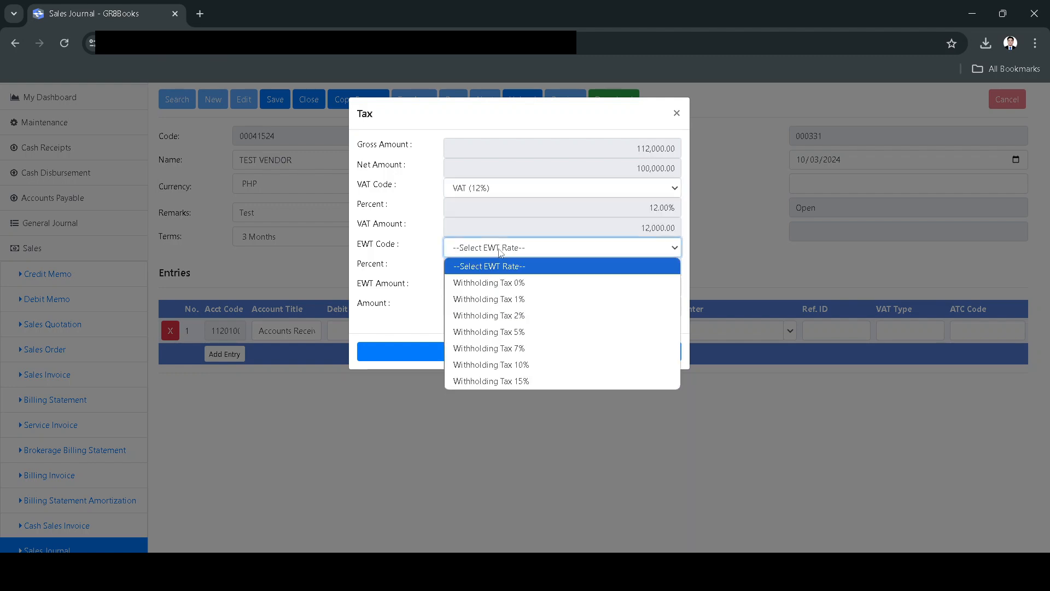
pyautogui.click(505, 316)
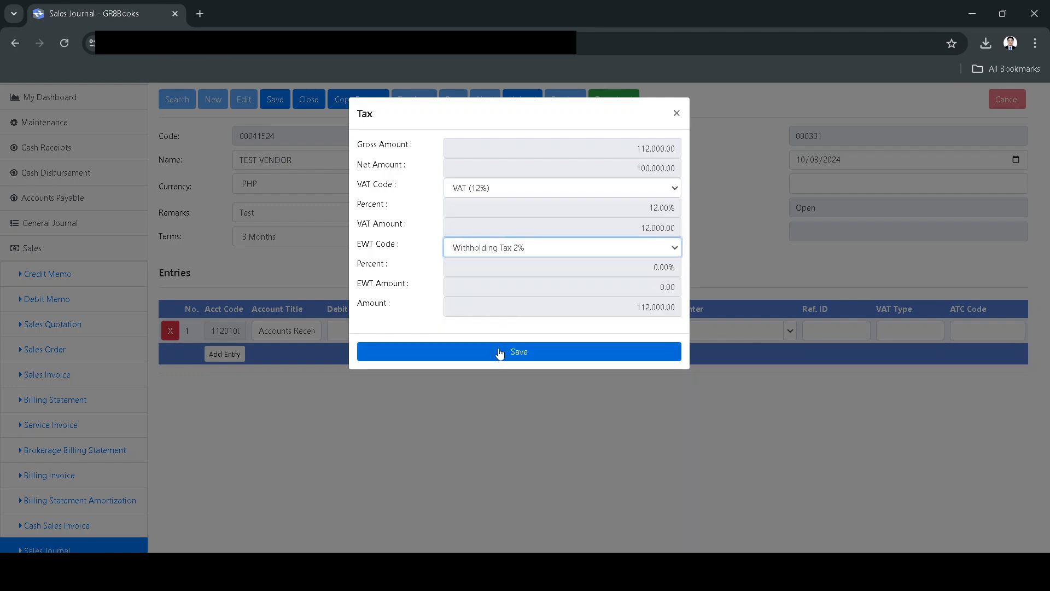
pyautogui.click(497, 355)
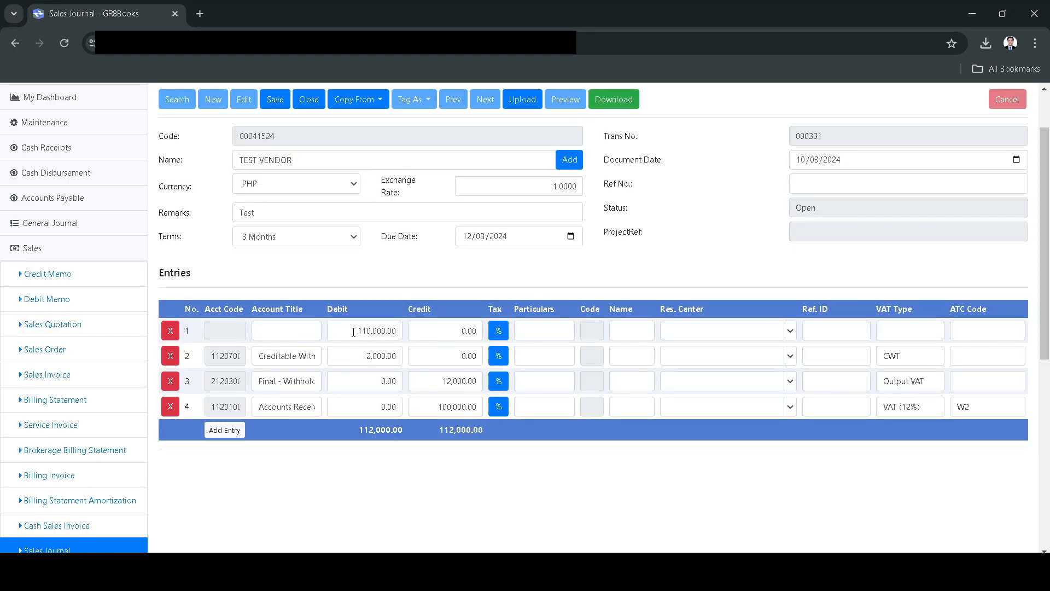
# Look up "zer" for the blank first entry's account title and choose Zero Rated Sales.
pyautogui.click(255, 335)
pyautogui.write('zer')
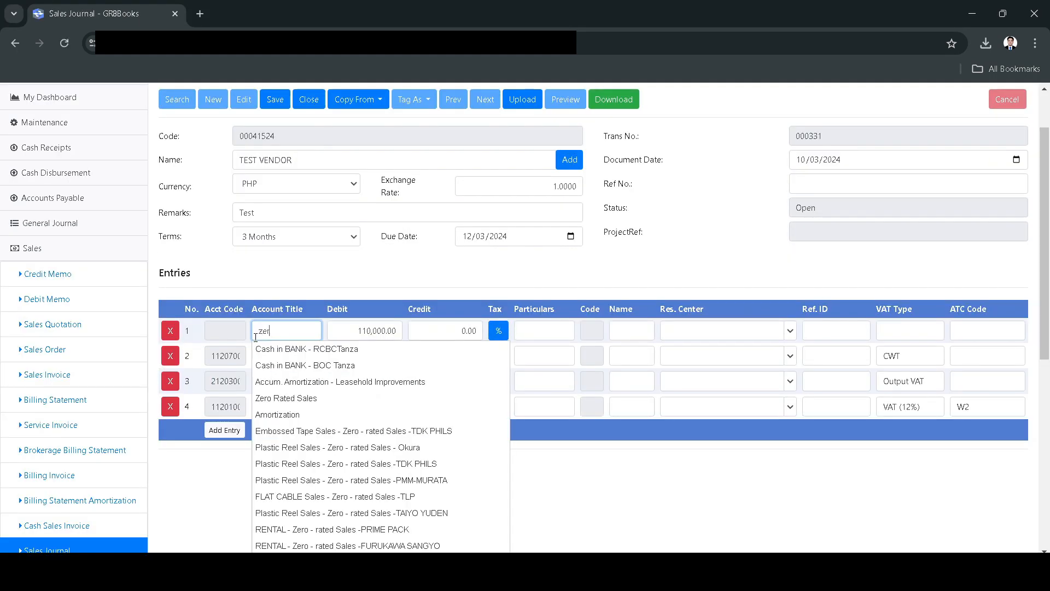
pyautogui.click(328, 350)
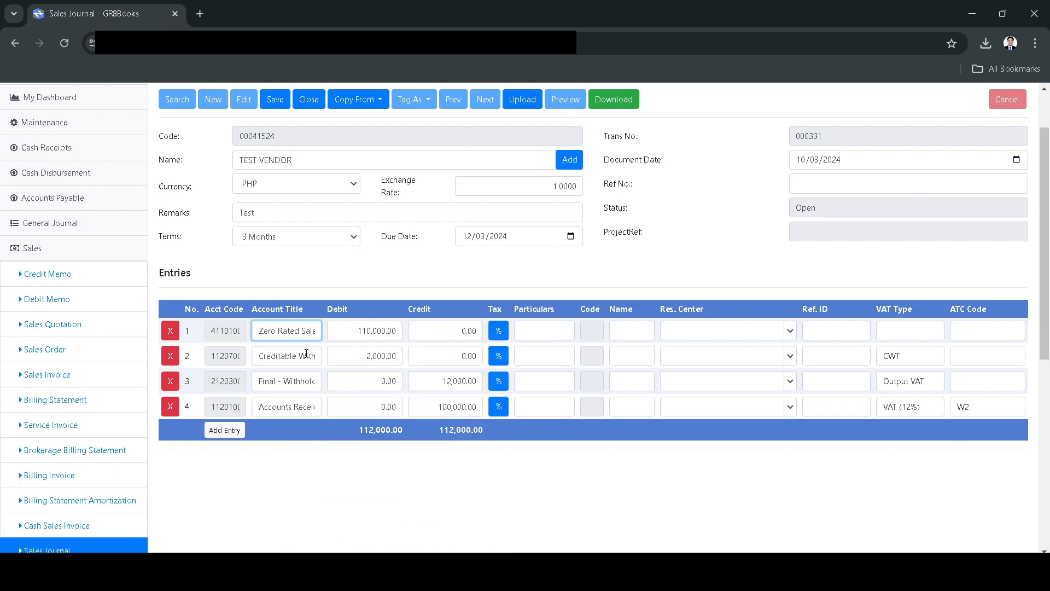
# Change the sales journal's remarks to "Testss" and save the transaction.
pyautogui.scroll(2, 372, 465)
pyautogui.click(600, 355)
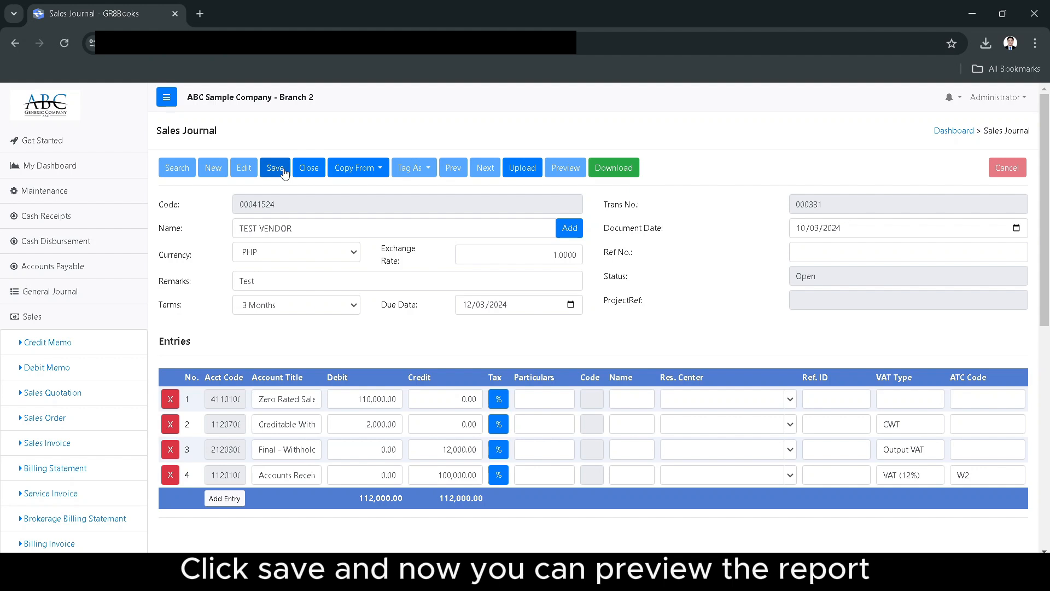
pyautogui.click(266, 275)
pyautogui.click(275, 169)
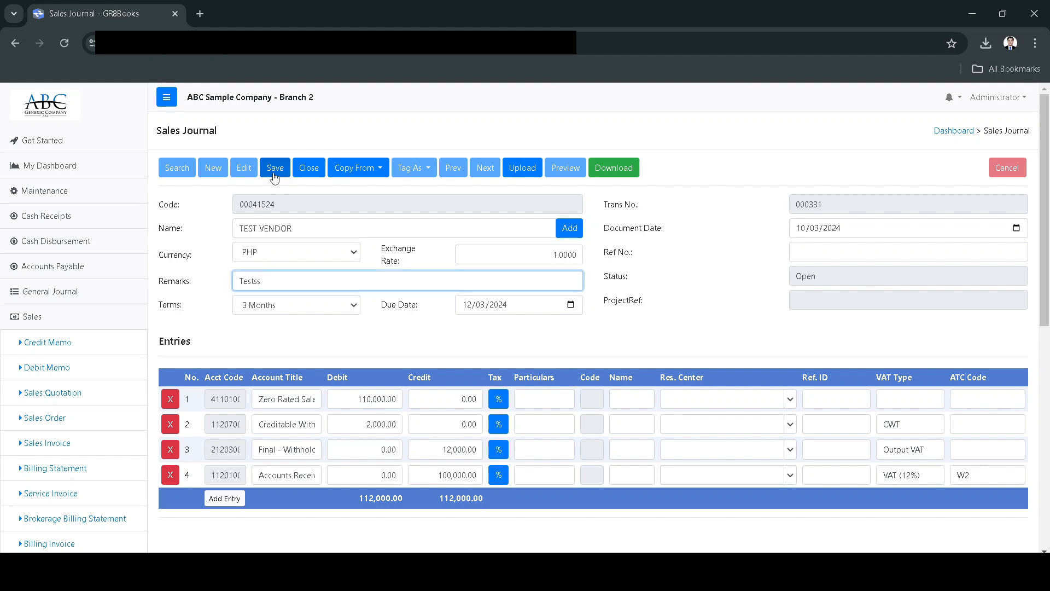
pyautogui.click(585, 130)
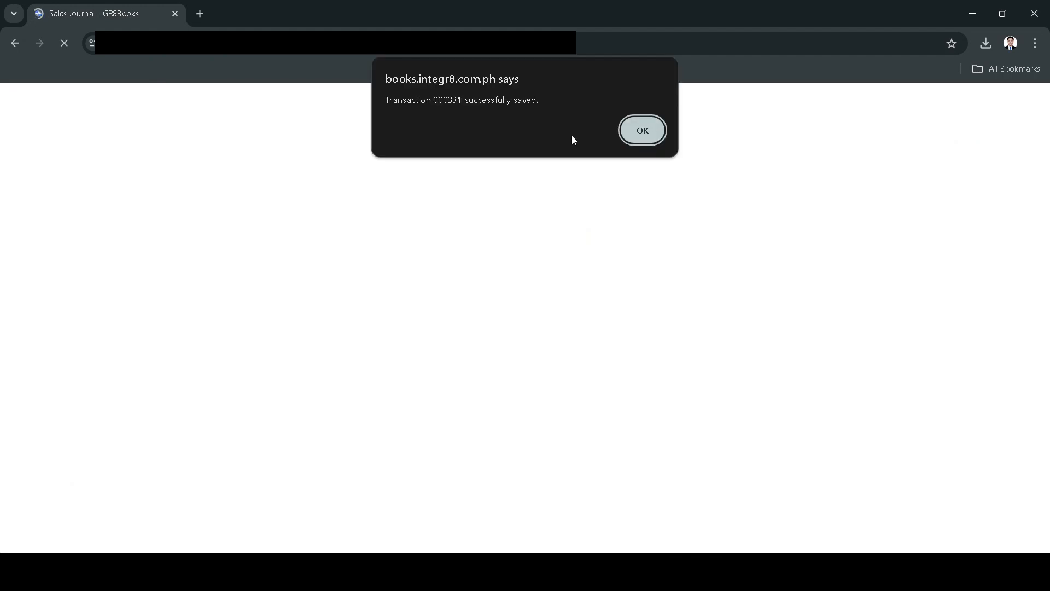
pyautogui.click(643, 131)
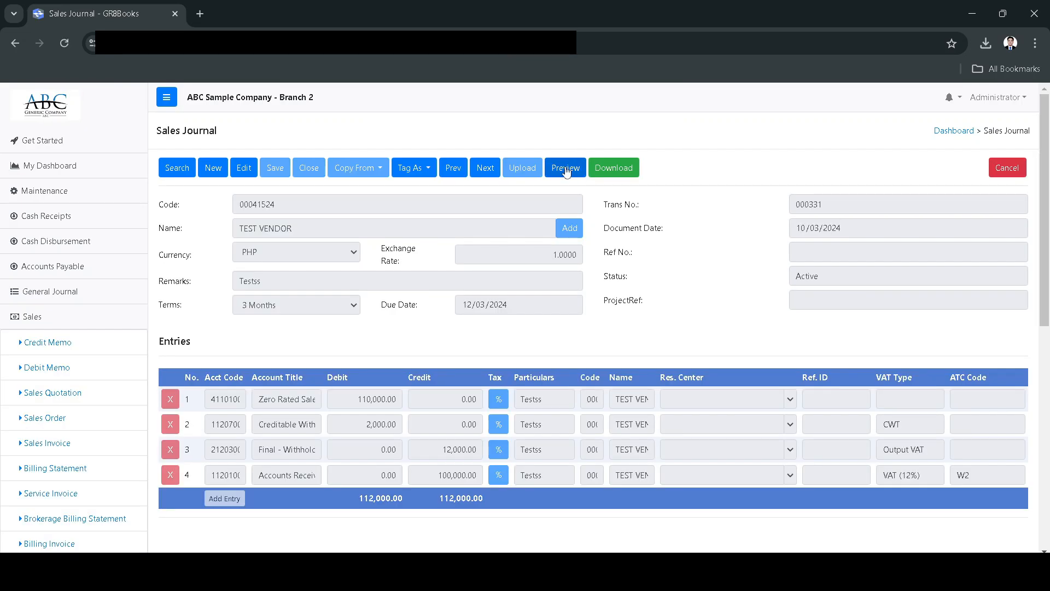
# Preview the saved sales journal report, look through its entries and totals, and close the report.
pyautogui.click(567, 169)
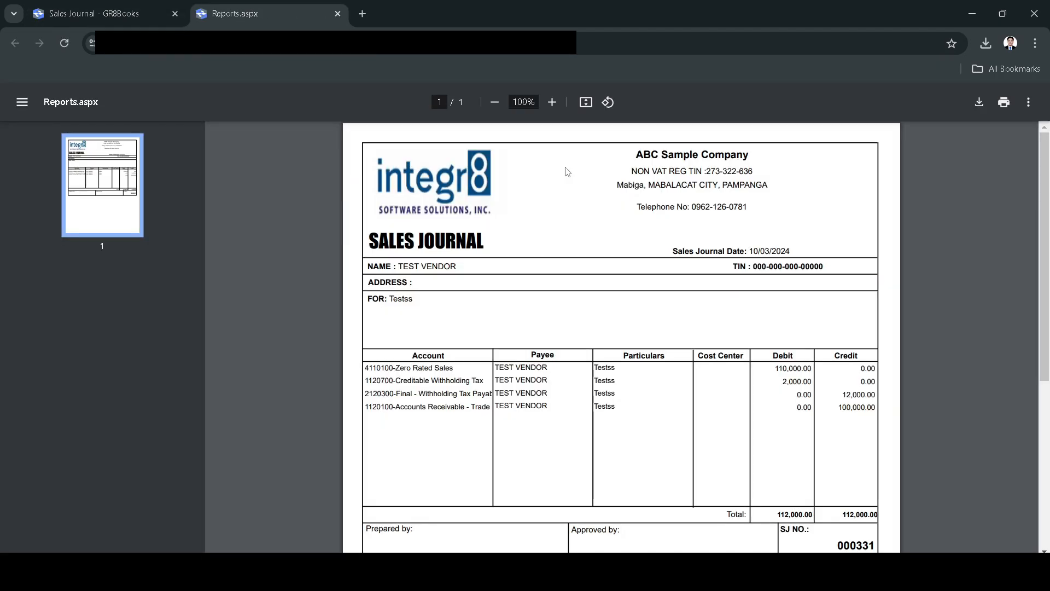
pyautogui.scroll(-1, 583, 294)
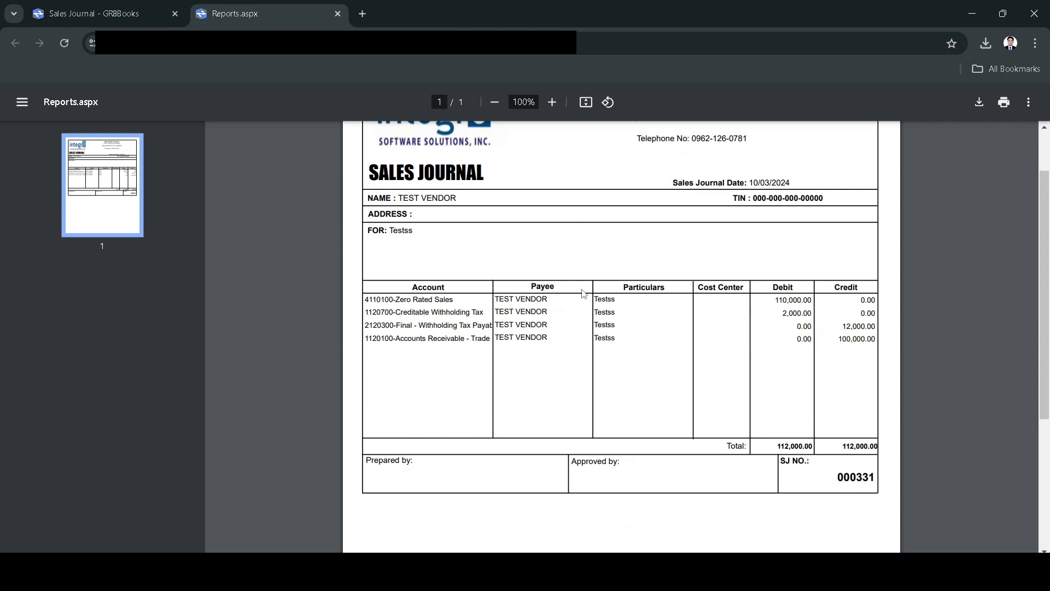
pyautogui.scroll(-3, 583, 293)
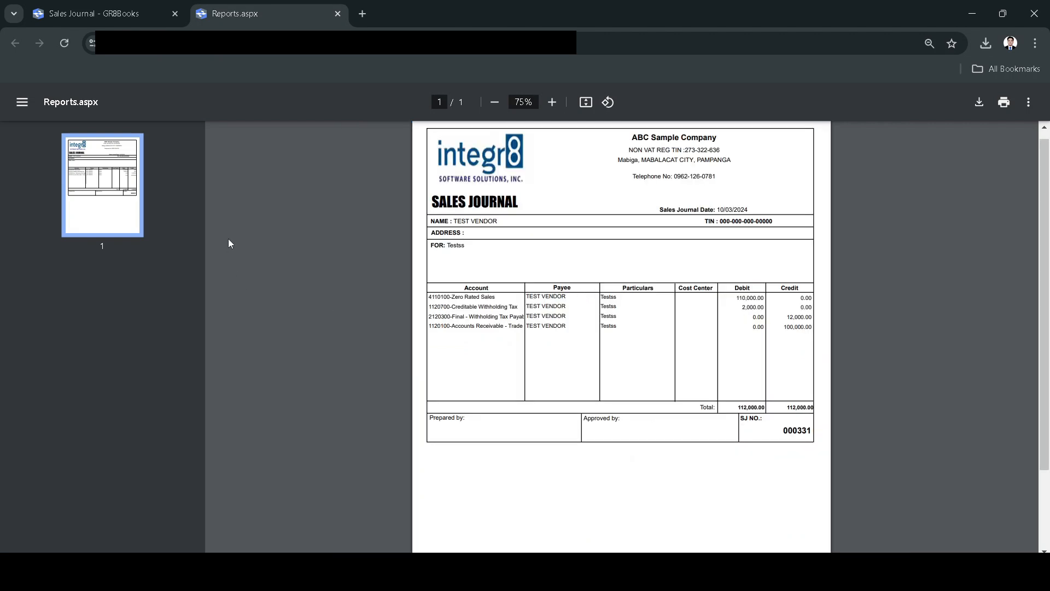
pyautogui.click(337, 15)
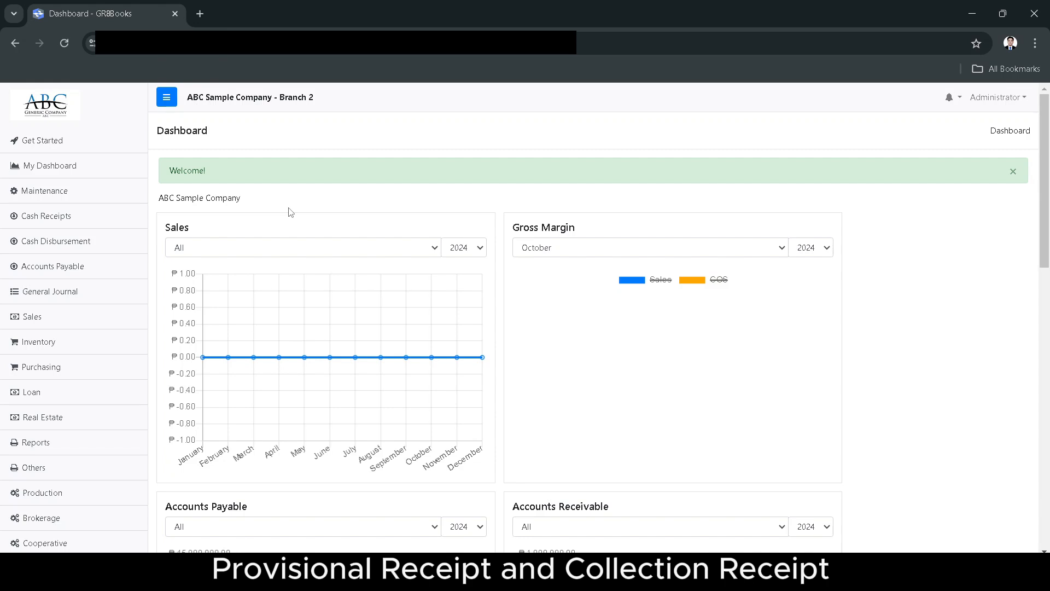
# Start a new Official Receipt and copy TEST VENDOR's 2024-10-03 Sales Journal transaction with remarks "Testss" into it.
pyautogui.click(85, 221)
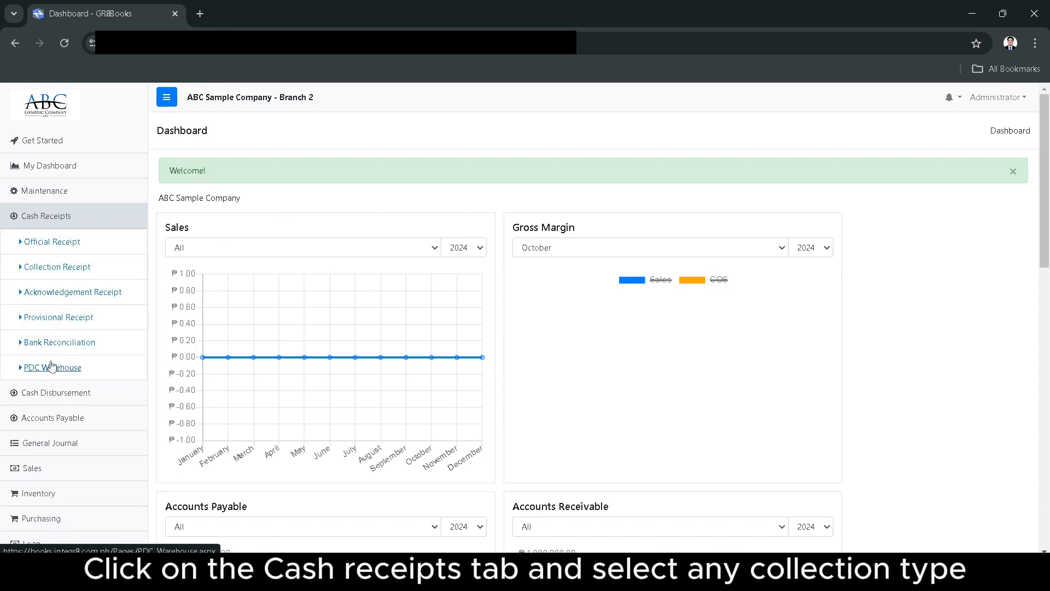
pyautogui.click(69, 243)
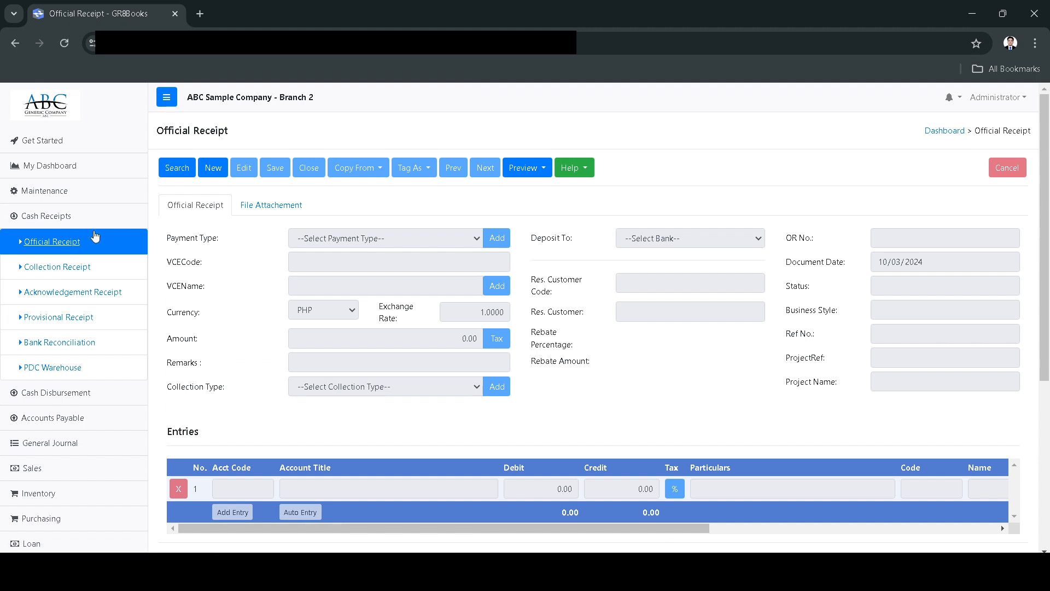
pyautogui.click(214, 169)
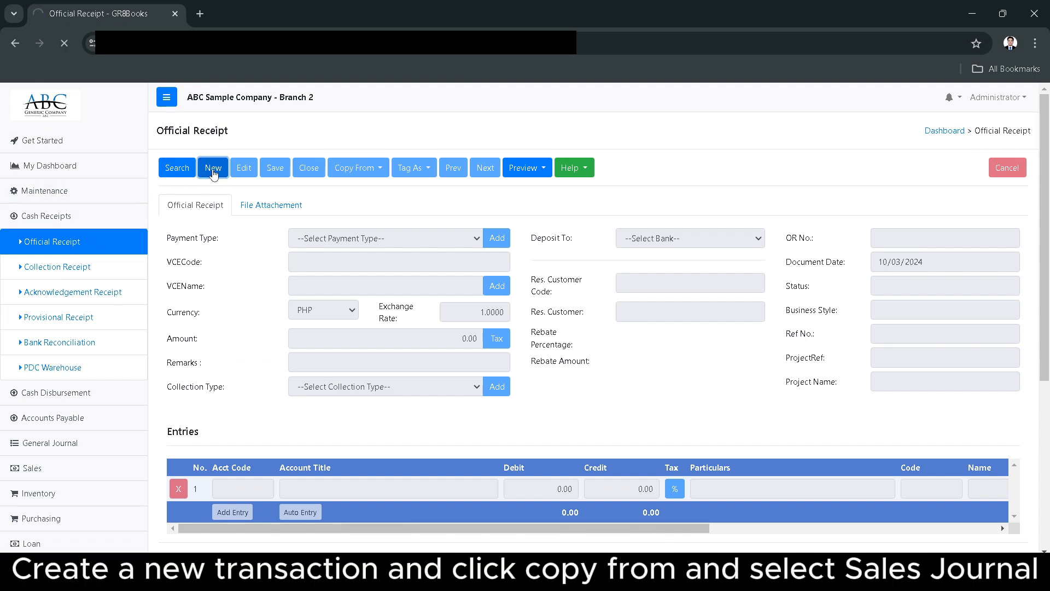
pyautogui.click(365, 171)
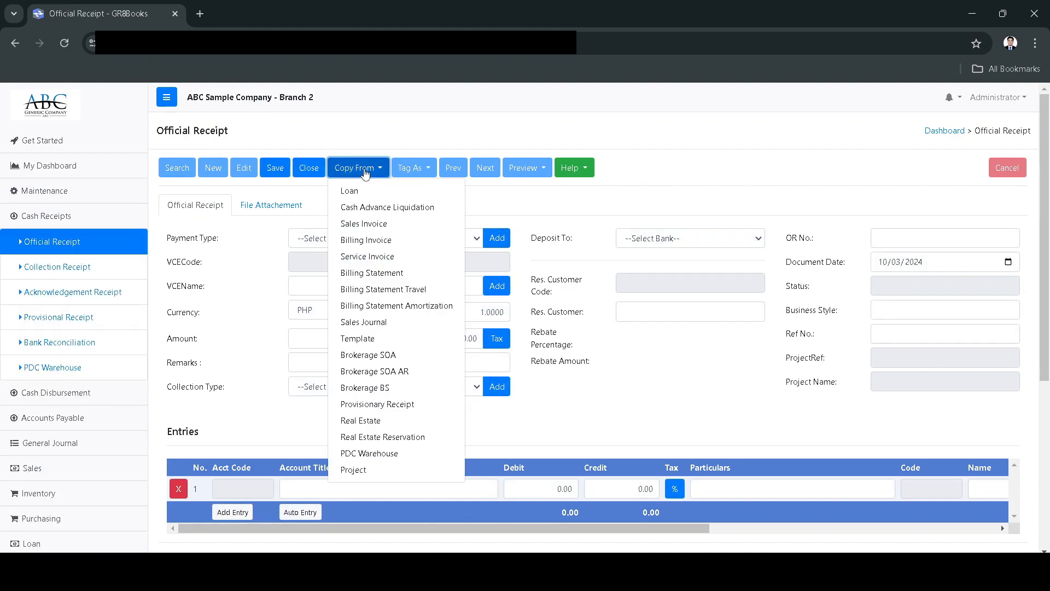
pyautogui.click(374, 321)
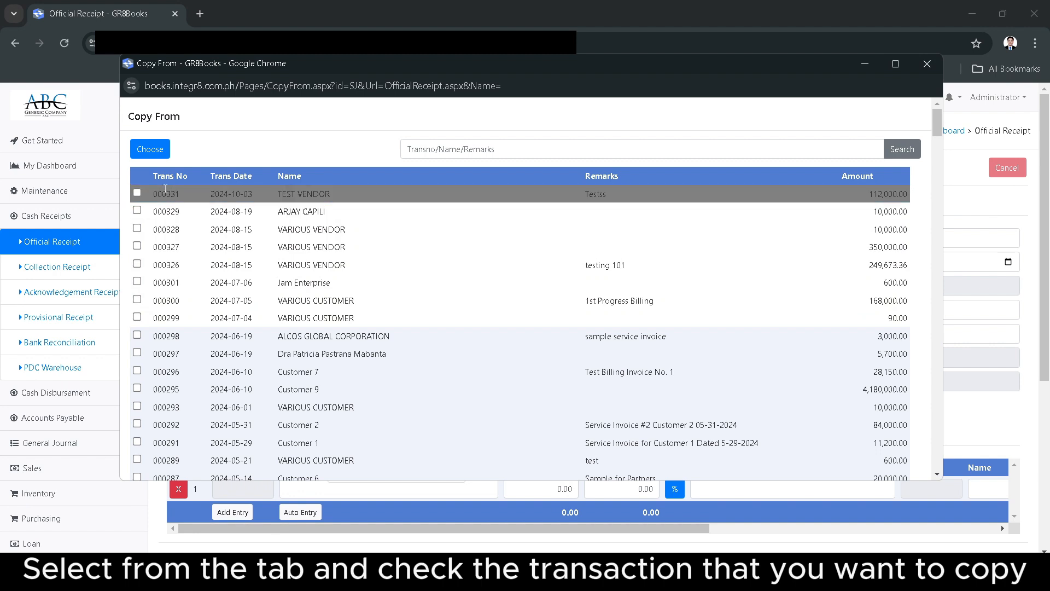
pyautogui.click(137, 193)
pyautogui.click(160, 152)
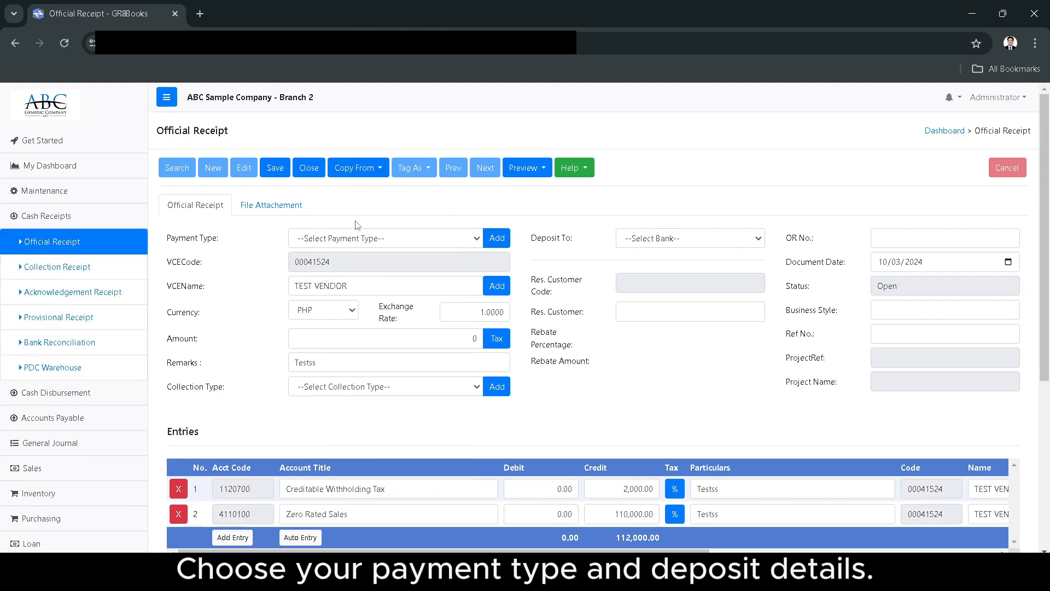
# Set the official receipt's payment type to Cash, its deposit bank to BPI and its OR number to 3315.
pyautogui.click(352, 245)
pyautogui.click(332, 274)
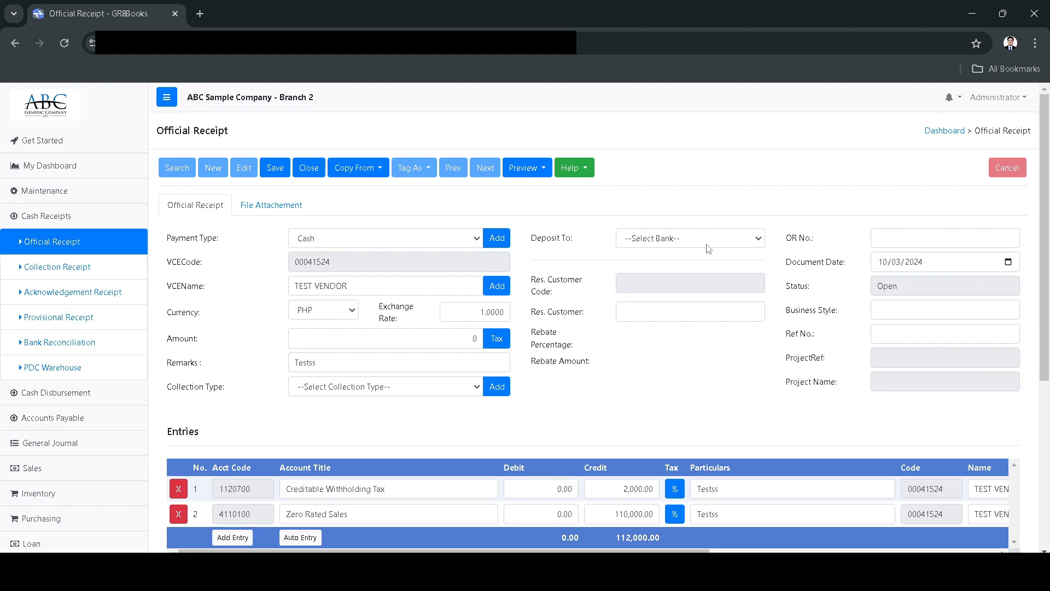
pyautogui.click(711, 244)
pyautogui.click(670, 277)
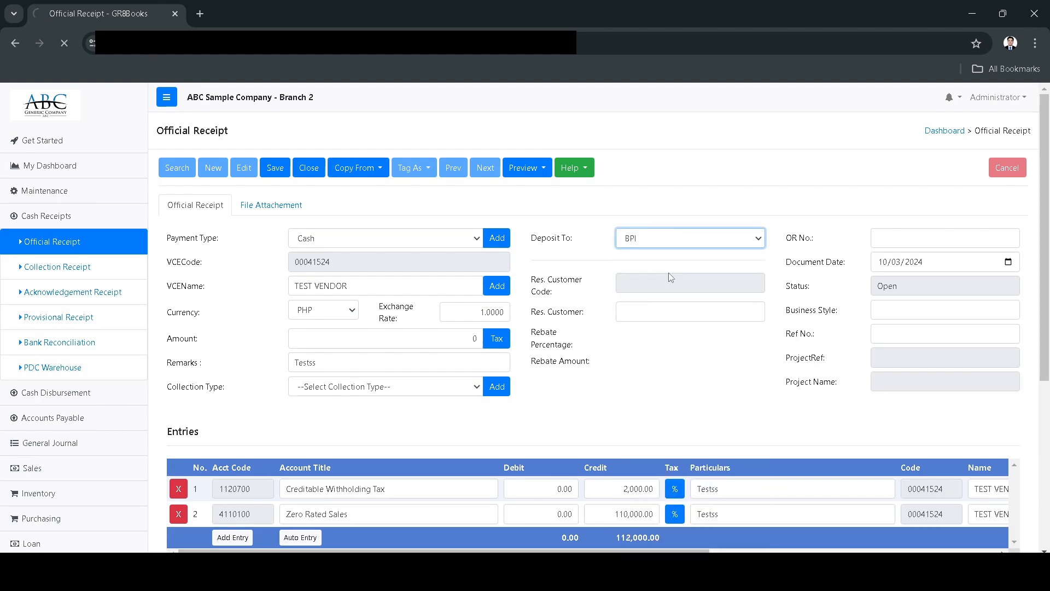
pyautogui.click(911, 242)
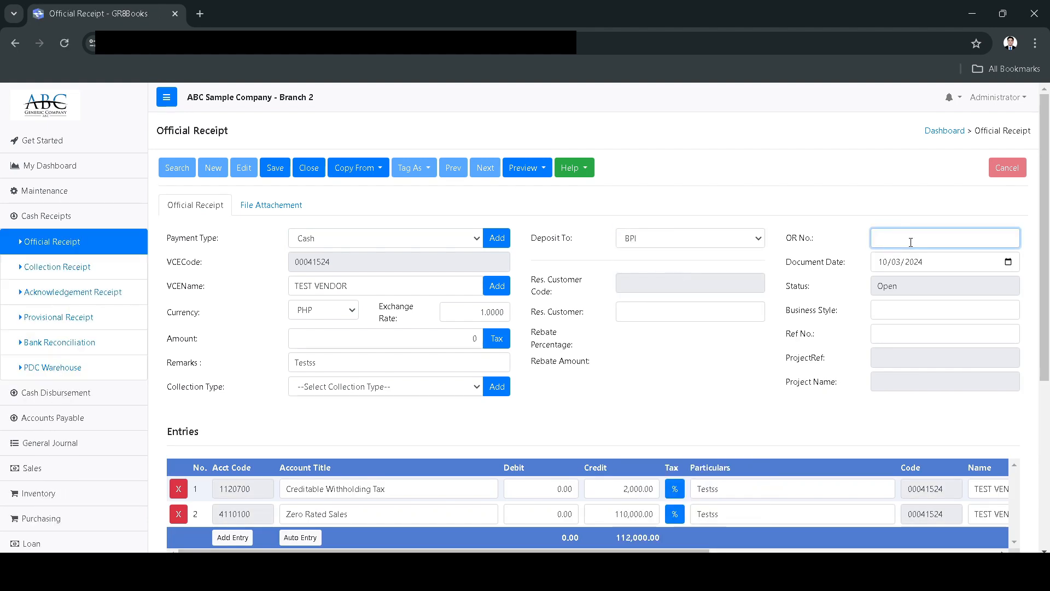
pyautogui.write('3315')
# Generate the official receipt's balancing bank entry with Auto Entry and save the transaction.
pyautogui.scroll(-1, 711, 278)
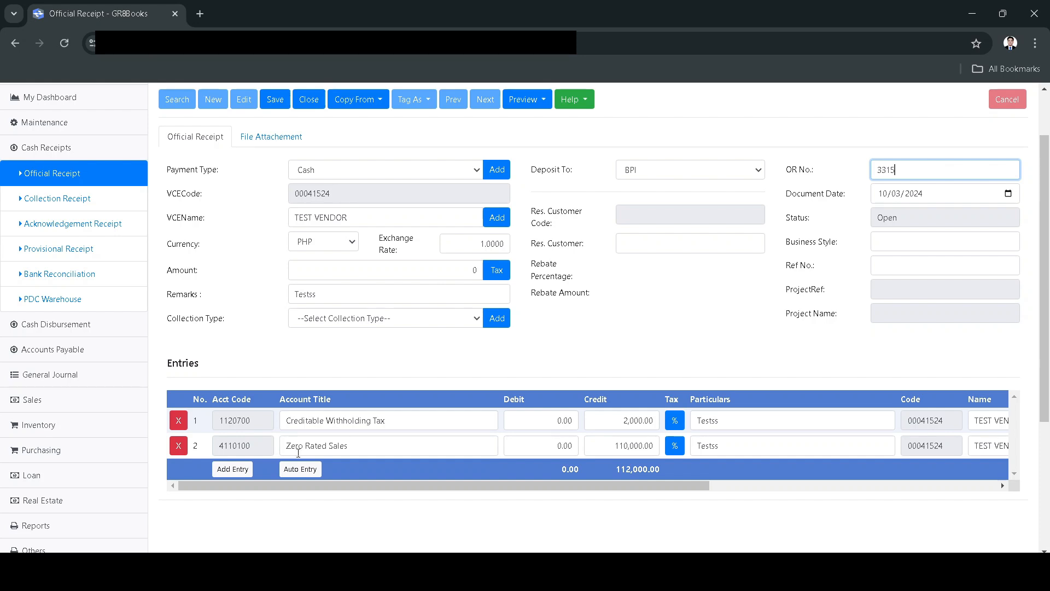
pyautogui.click(306, 471)
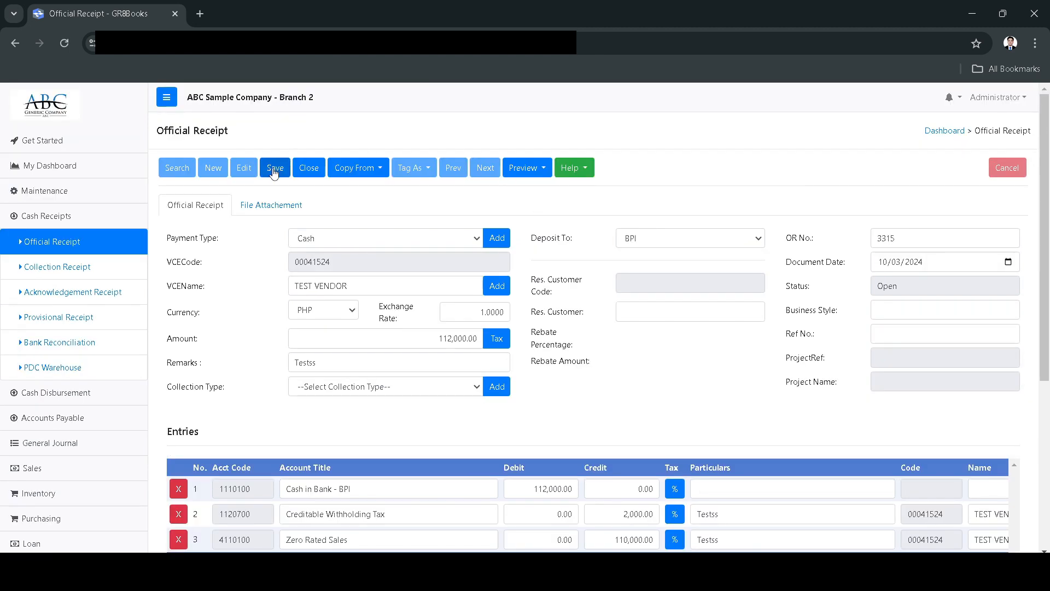
pyautogui.click(271, 170)
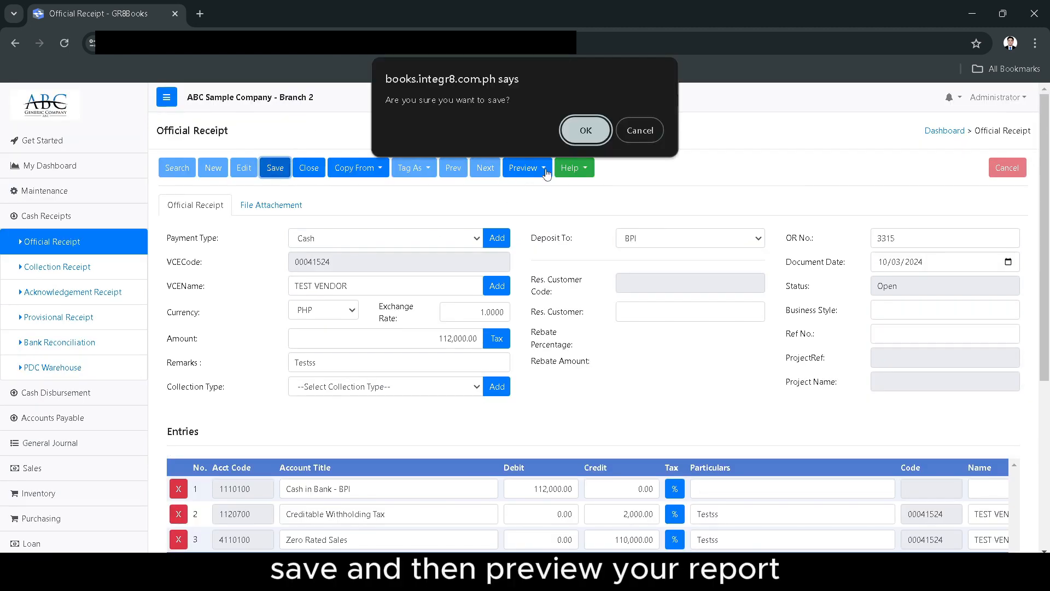
pyautogui.click(569, 138)
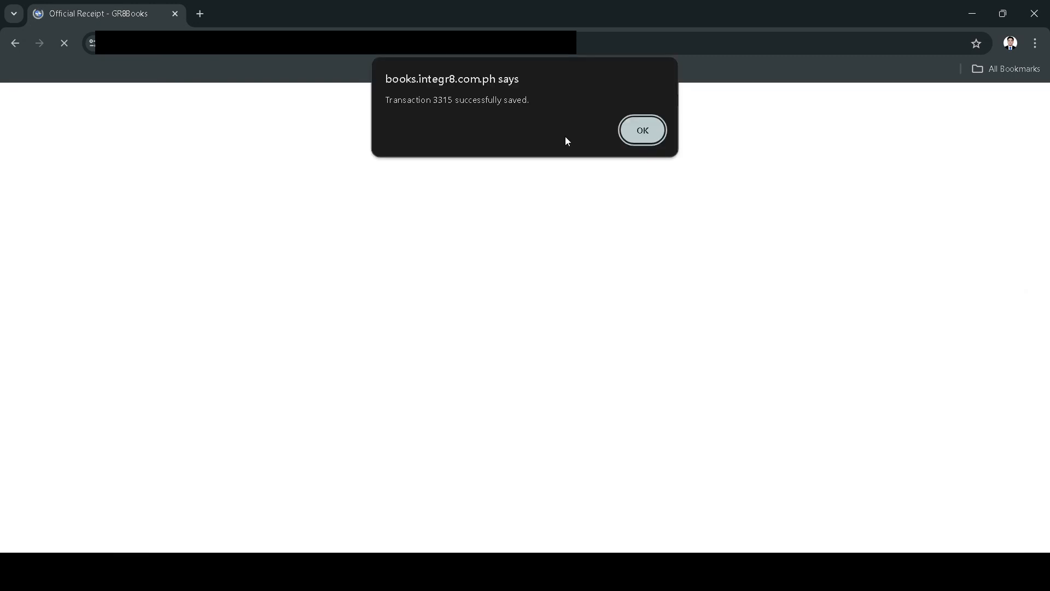
pyautogui.click(643, 131)
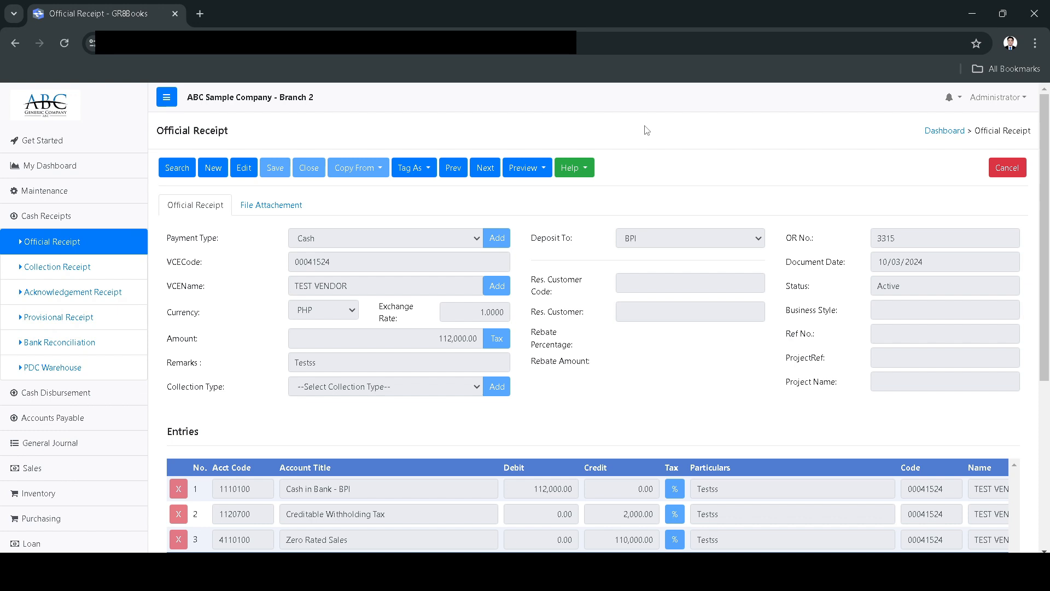
# Preview the saved official receipt's printable report and close it.
pyautogui.click(534, 171)
pyautogui.click(550, 192)
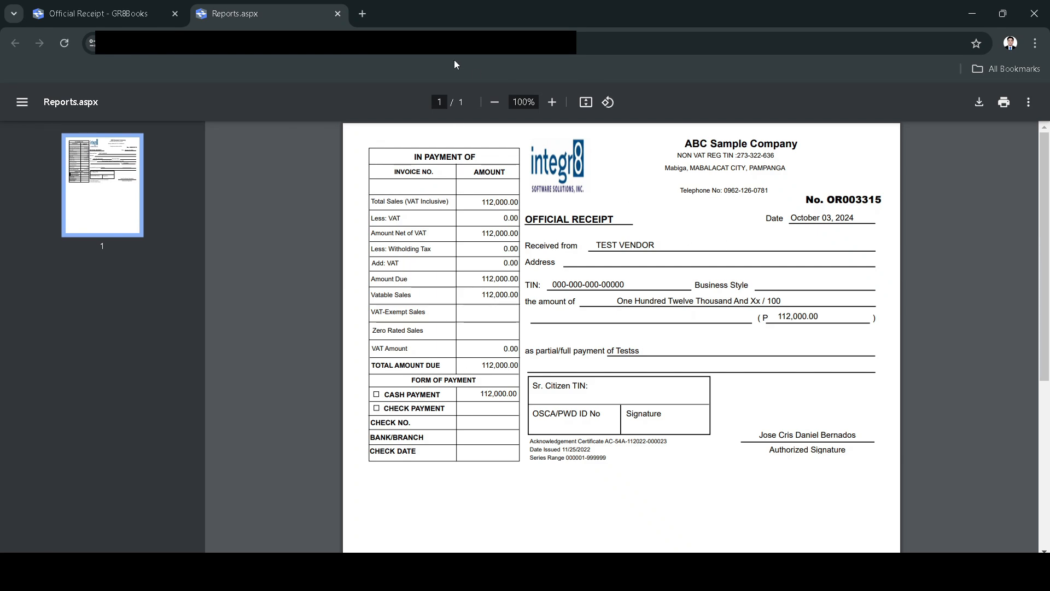
pyautogui.click(338, 13)
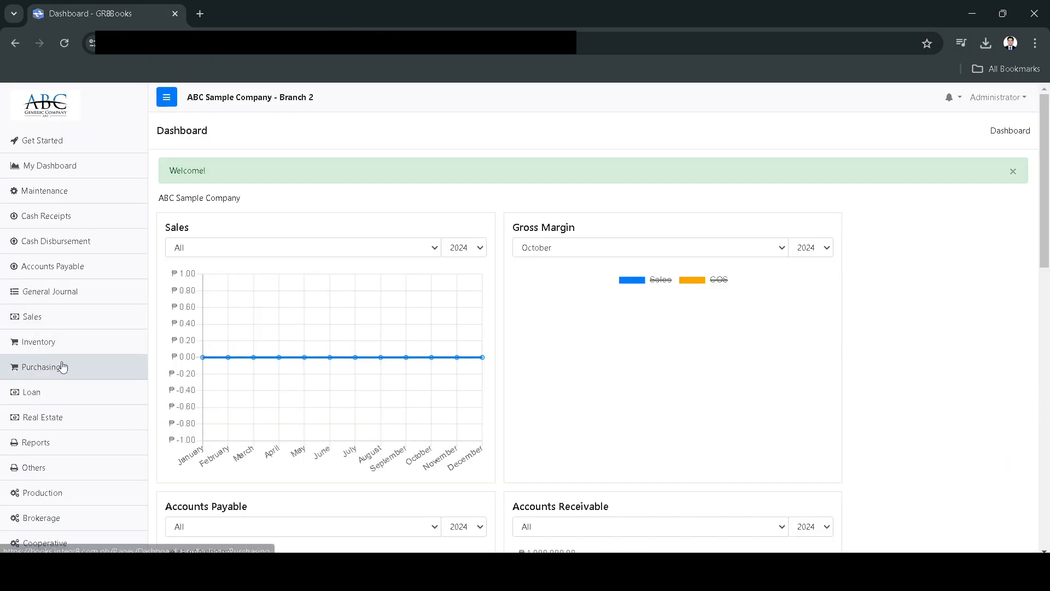
# Start a new Purchase Journal transaction and set its vendor to VARIOUS VENDOR.
pyautogui.click(62, 366)
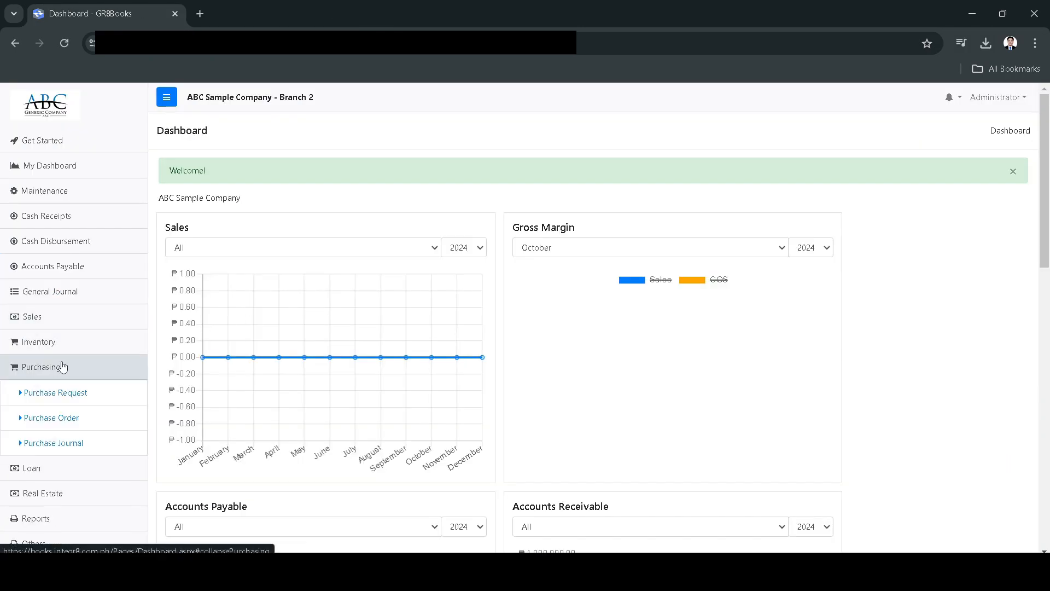
pyautogui.click(60, 448)
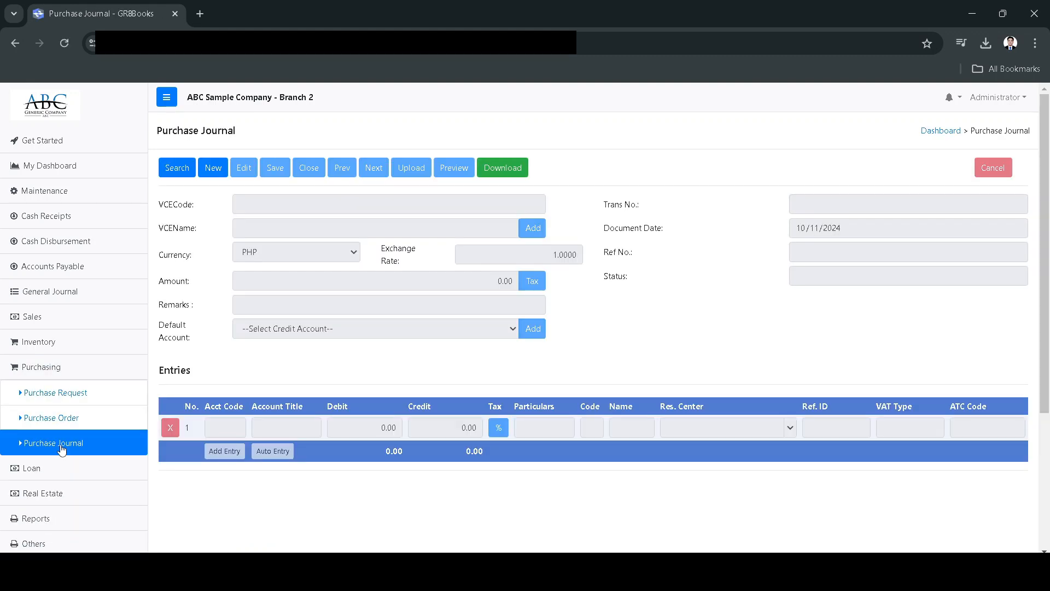
pyautogui.click(213, 179)
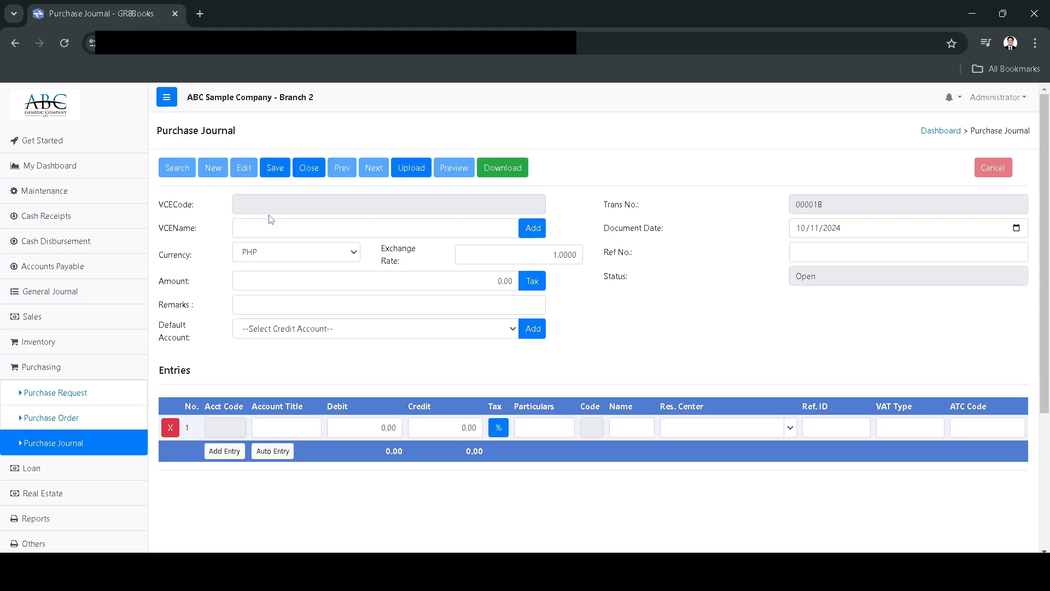
pyautogui.click(264, 232)
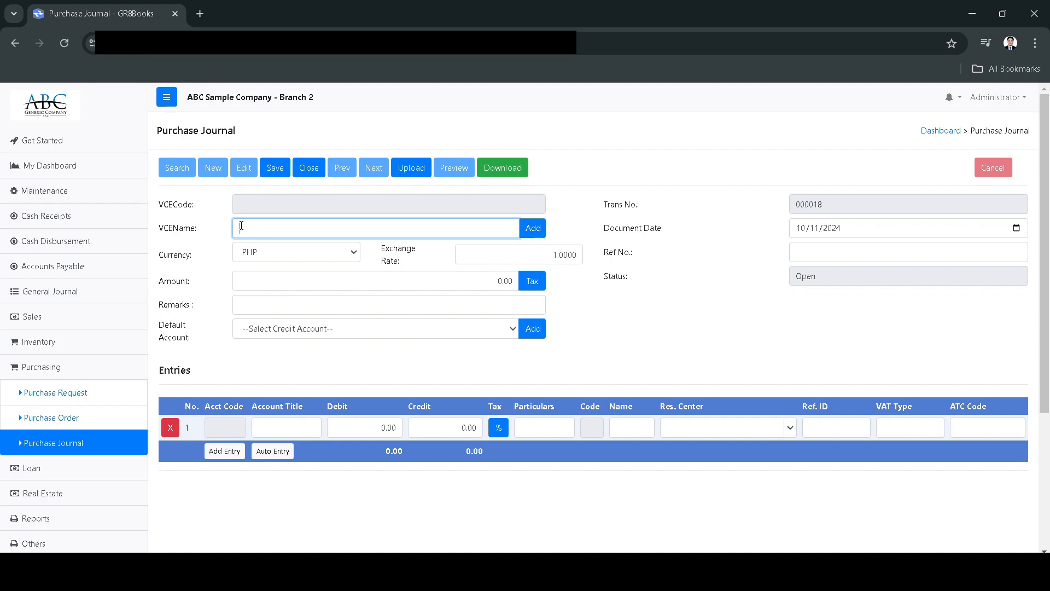
pyautogui.write('Ve')
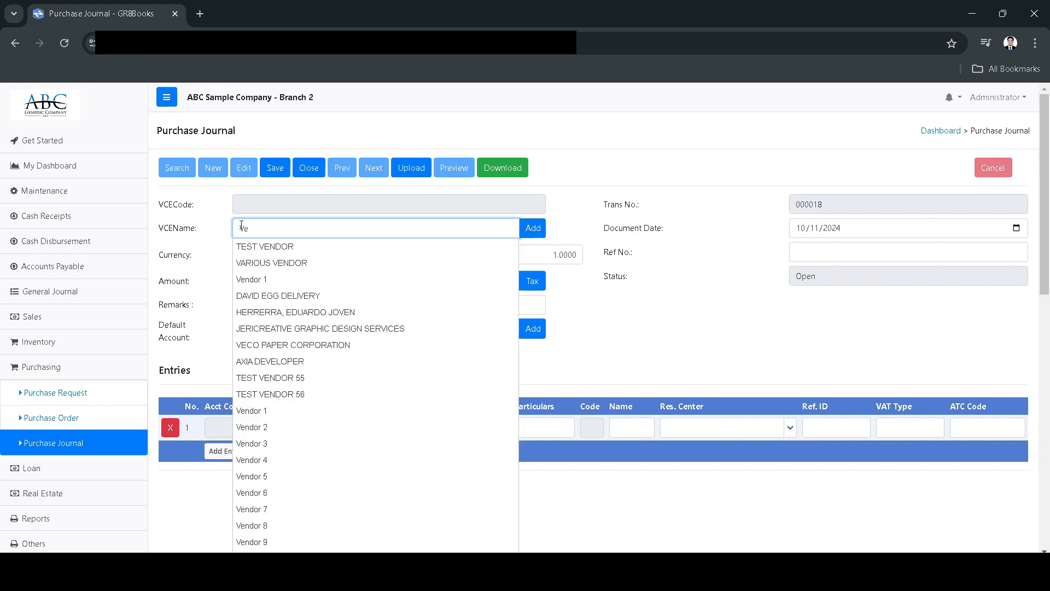
pyautogui.click(261, 264)
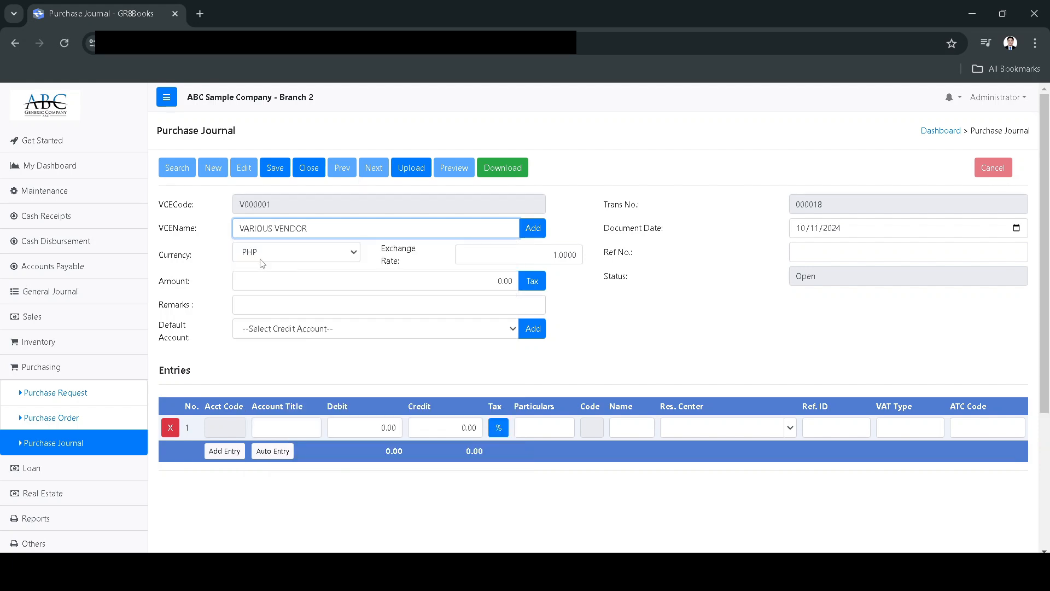
# Set the purchase journal's amount to 10000, its remarks to "Test" and its default account to Accounts Payable - Trade.
pyautogui.click(290, 276)
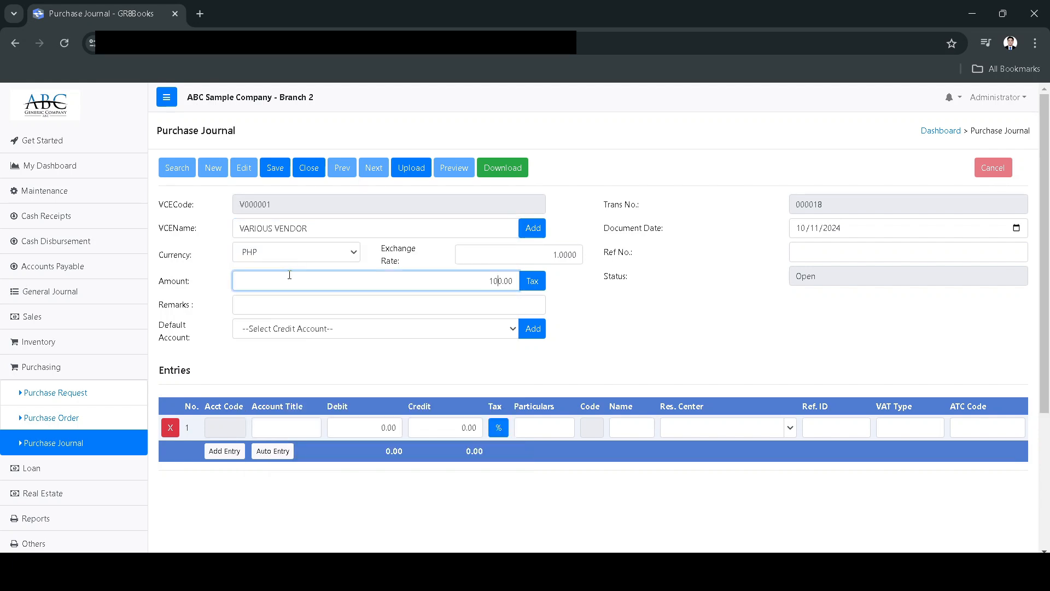
pyautogui.click(295, 306)
pyautogui.write('Test')
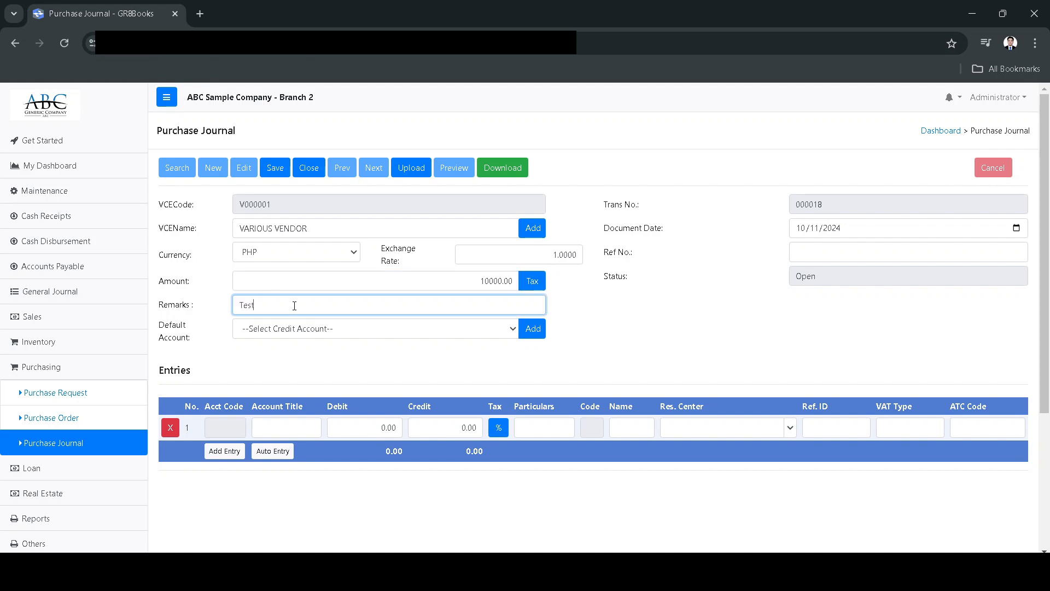
pyautogui.click(297, 333)
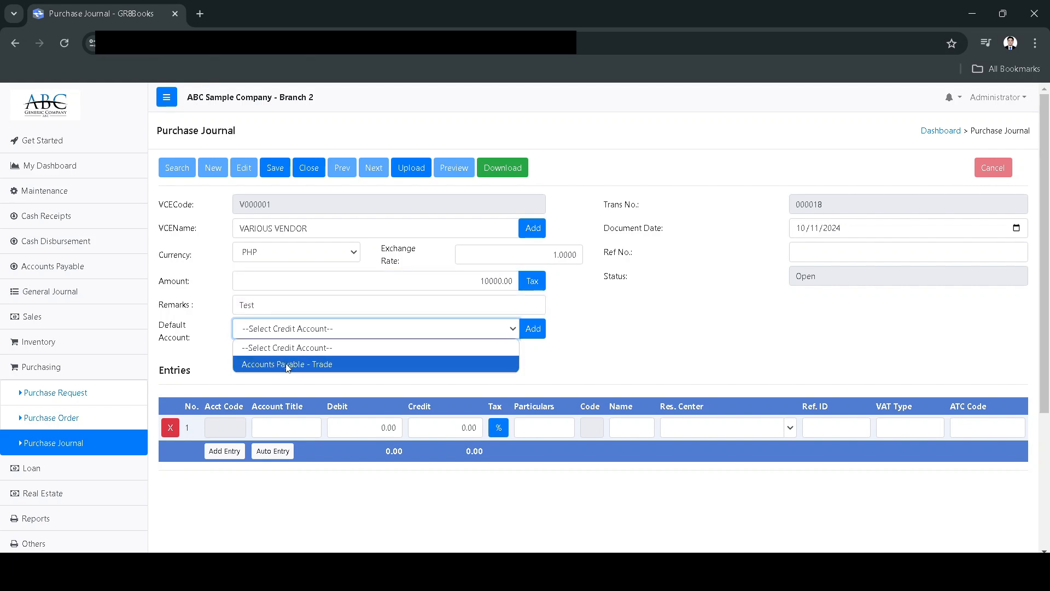
pyautogui.click(287, 364)
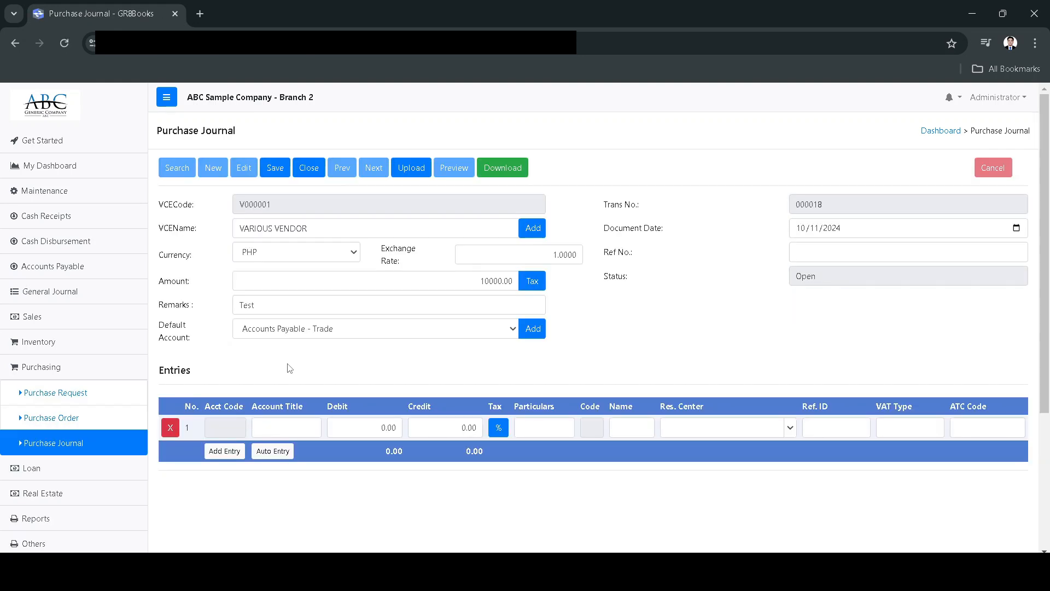
# Fill the first journal entry with account Office Supplies, a debit of 1000 and the particulars "Test".
pyautogui.click(280, 422)
pyautogui.write('Office')
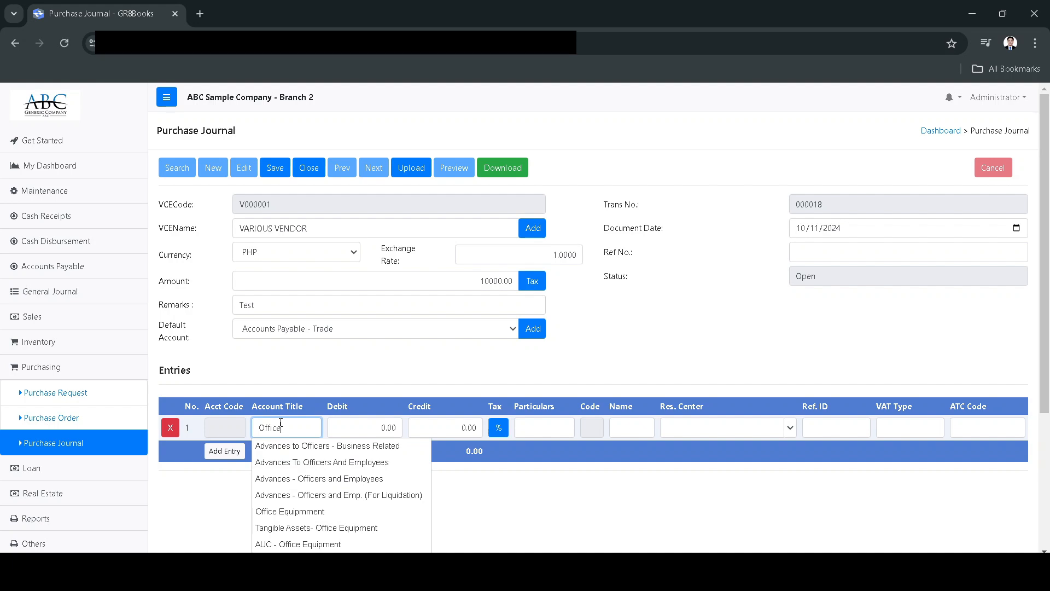
pyautogui.write(' s')
pyautogui.click(293, 446)
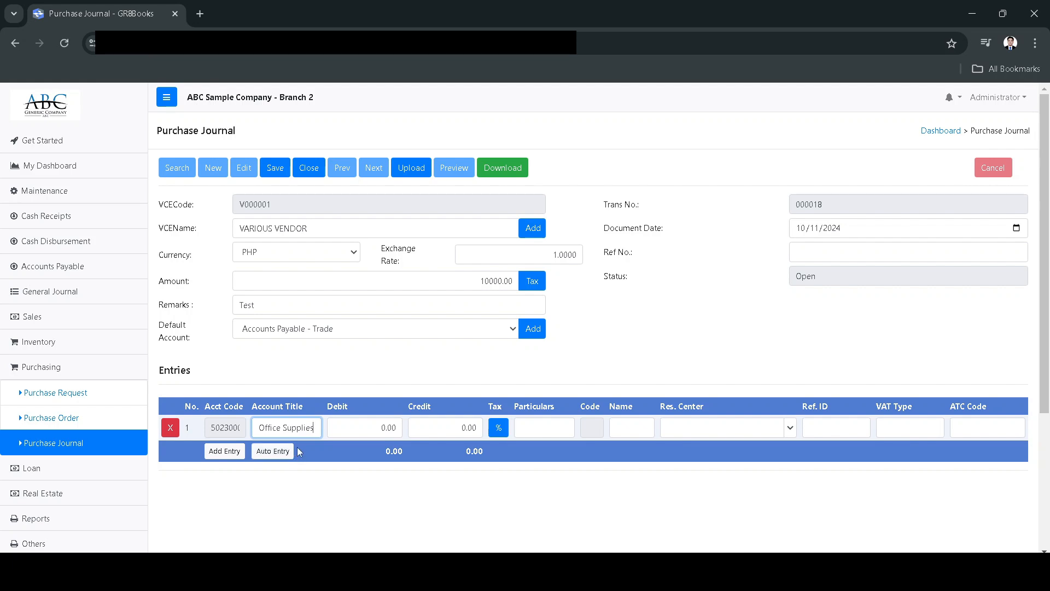
pyautogui.click(370, 429)
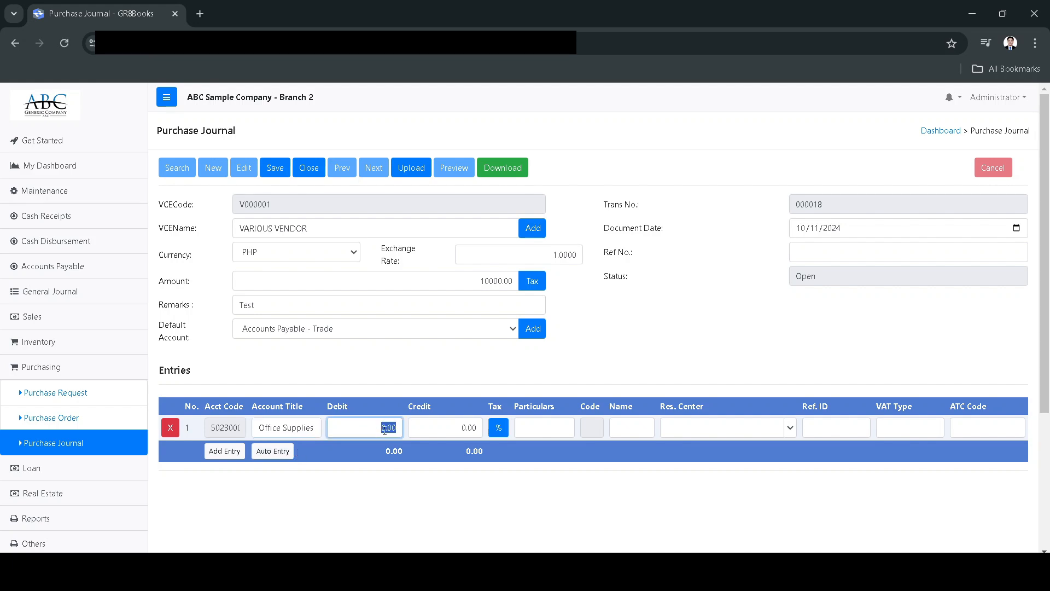
pyautogui.write('1000')
pyautogui.click(537, 422)
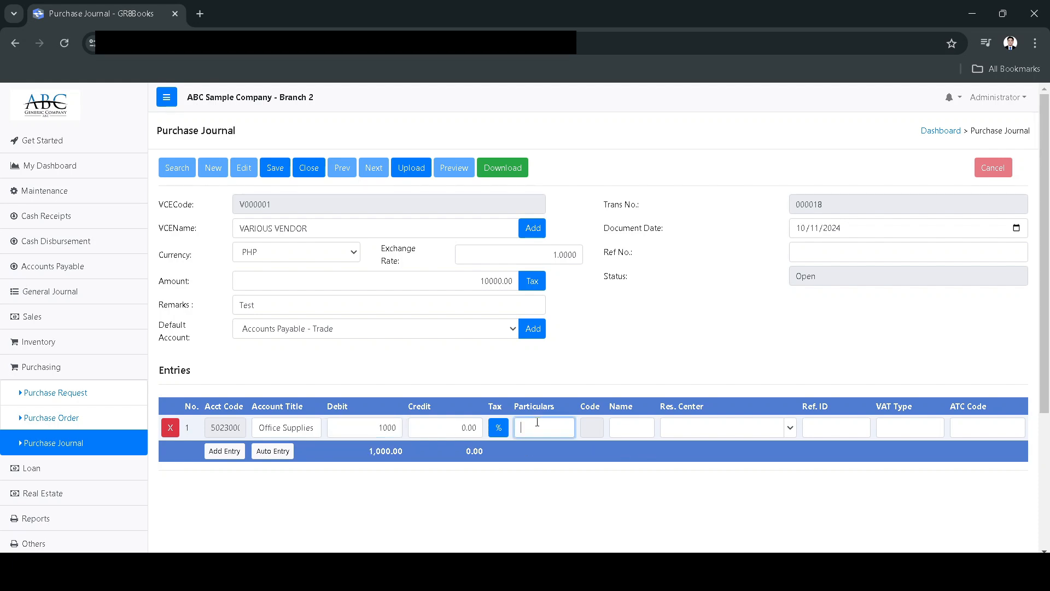
pyautogui.write('Test')
# Generate the balancing payable entry with Auto Entry, give it the particulars "Test" and save the purchase journal.
pyautogui.click(275, 454)
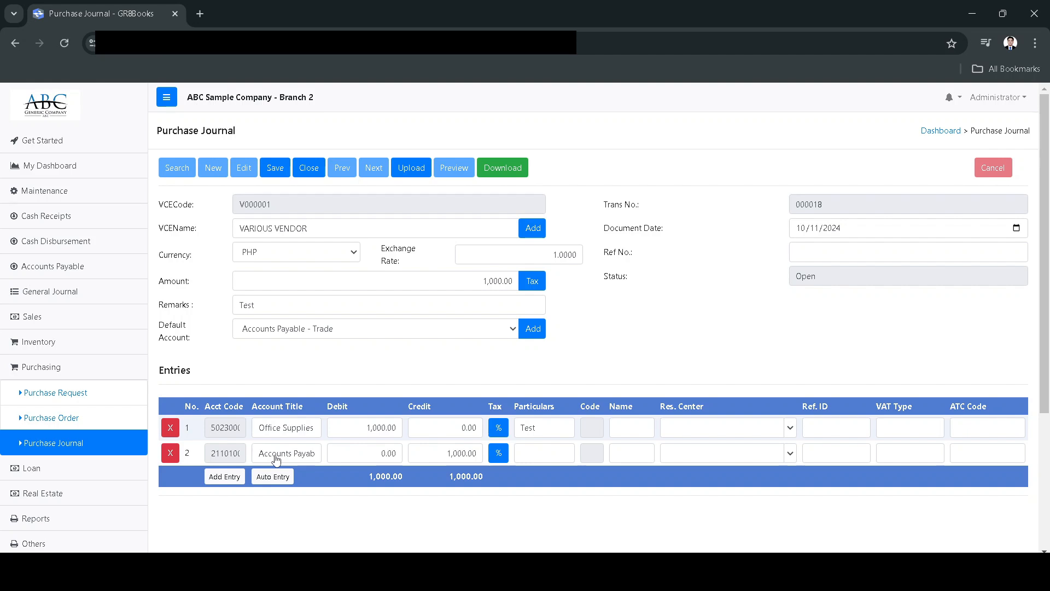
pyautogui.click(541, 453)
pyautogui.write('Test')
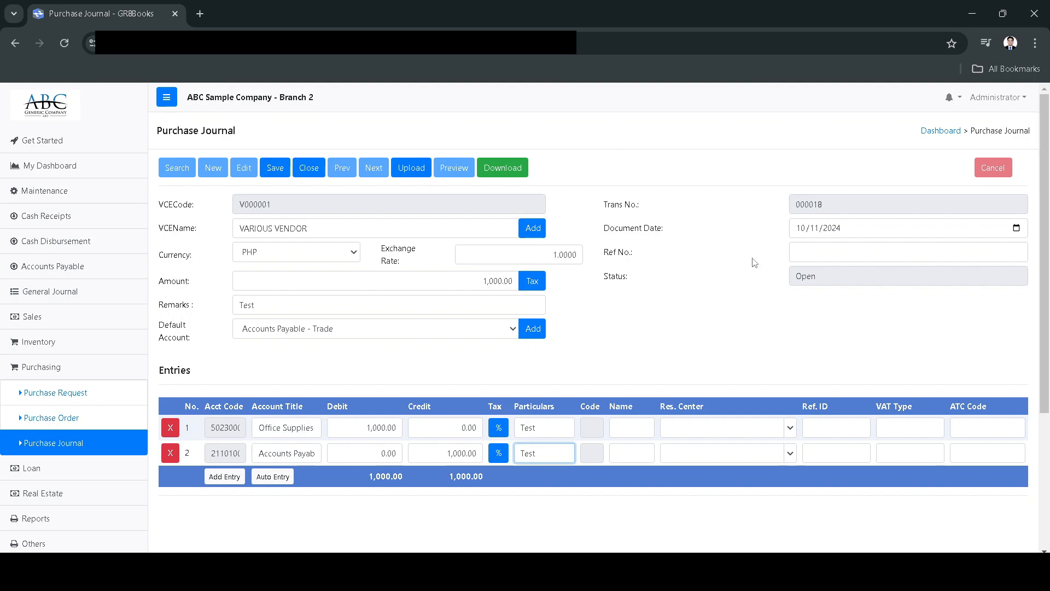
pyautogui.click(281, 170)
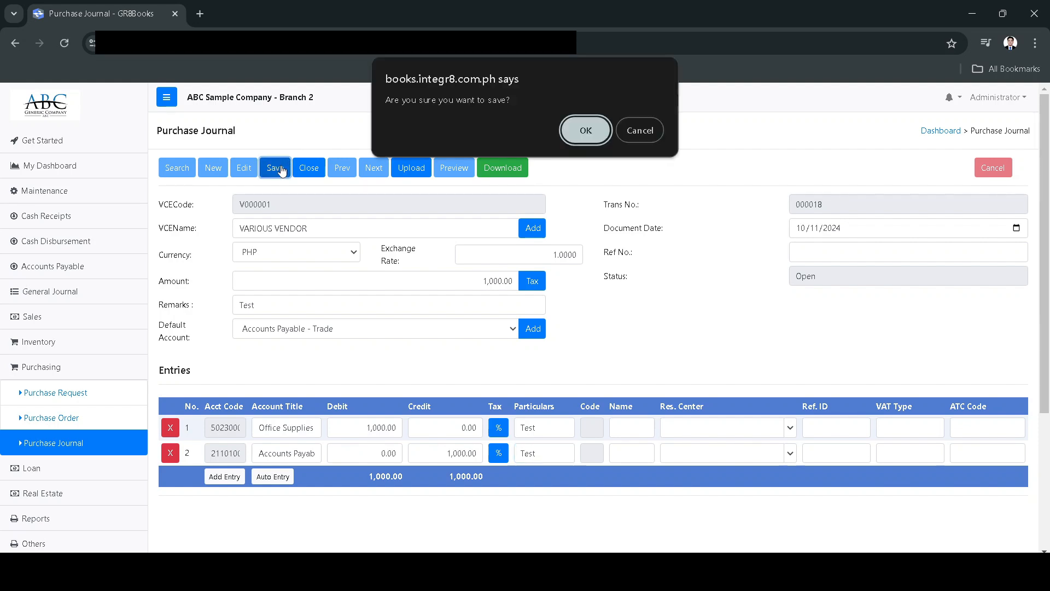
pyautogui.click(582, 129)
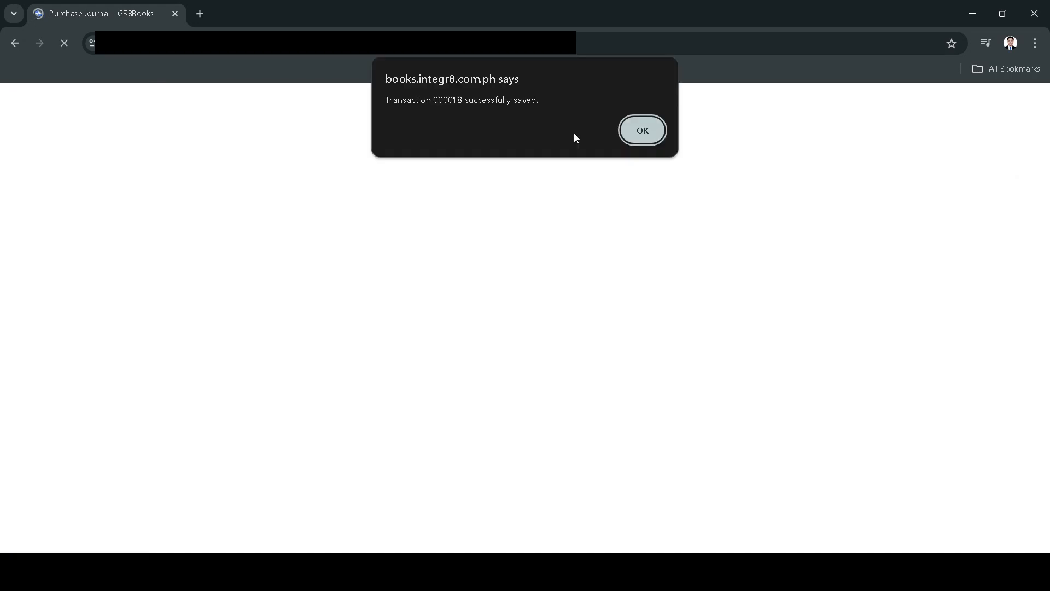
pyautogui.click(641, 130)
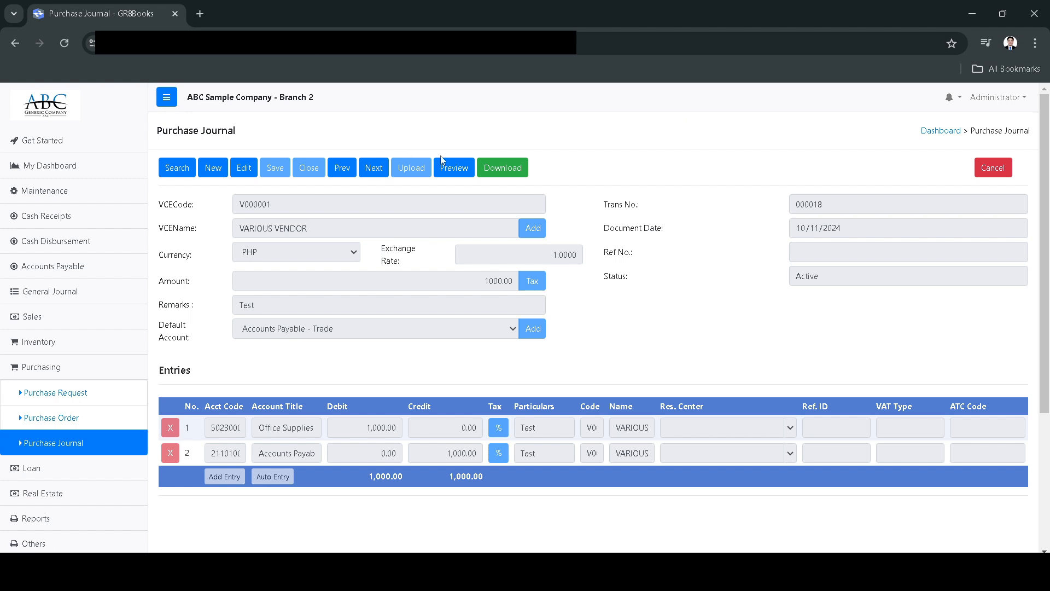
# Preview the saved purchase journal's printable report and close it.
pyautogui.click(455, 168)
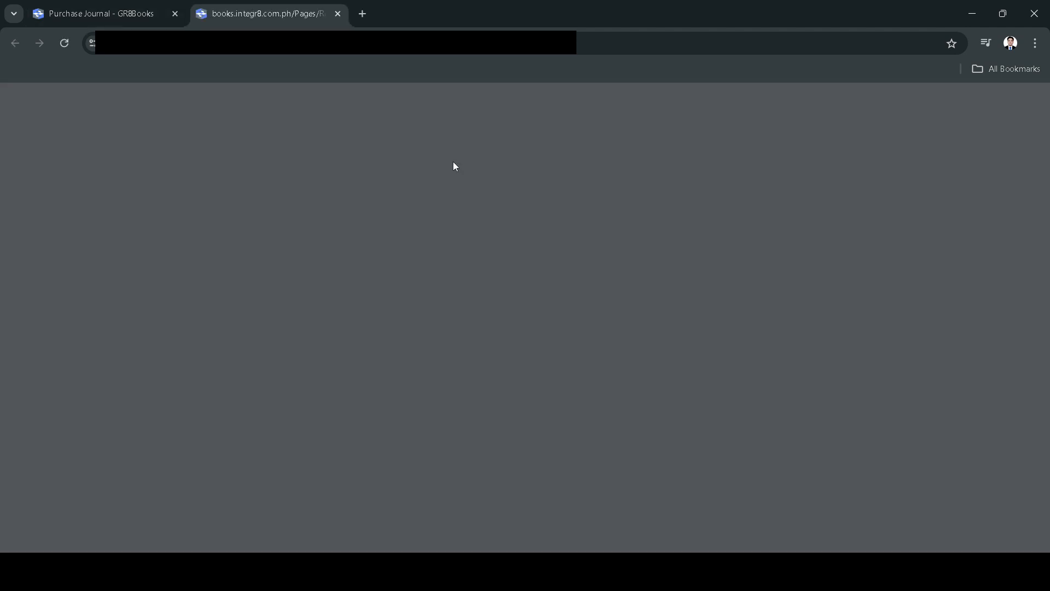
pyautogui.scroll(-5, 462, 300)
pyautogui.scroll(5, 467, 308)
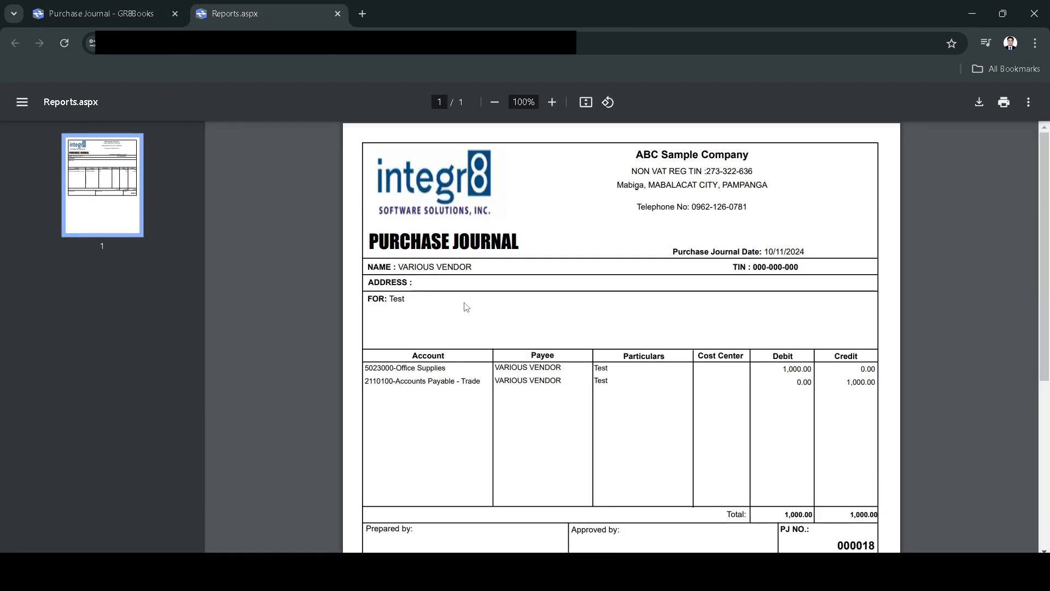
pyautogui.keyDown('ctrl'); pyautogui.scroll(-3, 466, 307); pyautogui.keyUp('ctrl')
pyautogui.keyDown('ctrl'); pyautogui.scroll(6, 464, 306); pyautogui.keyUp('ctrl')
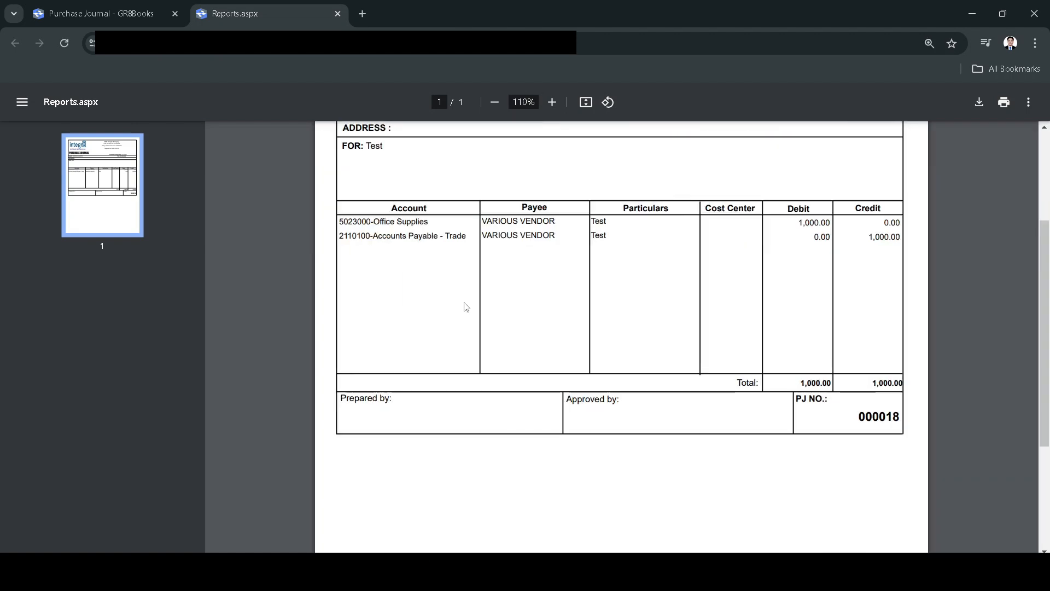
pyautogui.scroll(3, 464, 305)
pyautogui.click(338, 15)
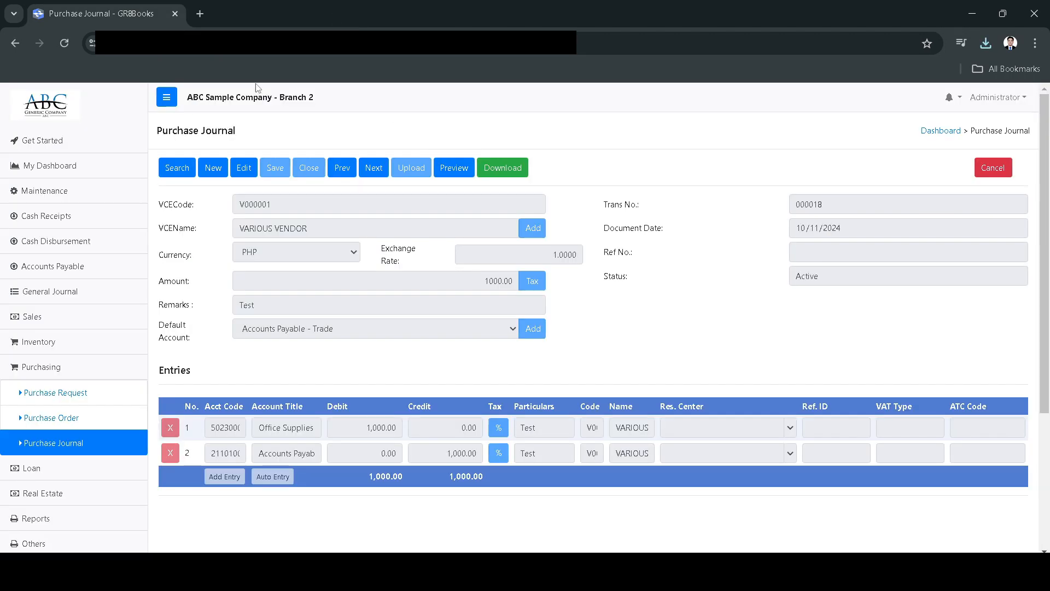
# Start a new Cash Disbursement and copy VARIOUS VENDOR's 2024-10-11 Purchase Journal transaction with remarks "Test" into it.
pyautogui.click(78, 246)
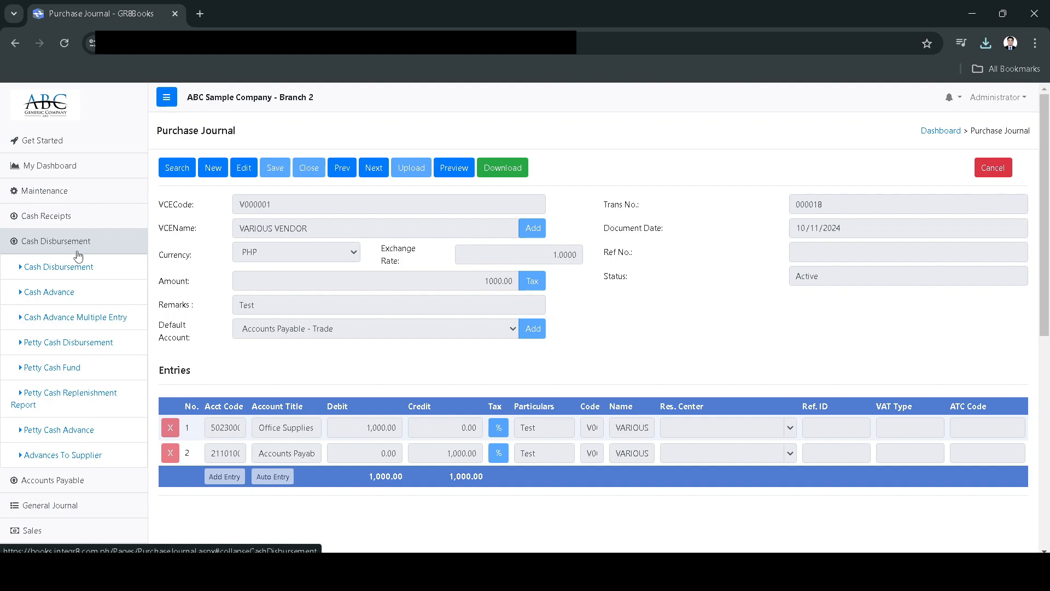
pyautogui.click(73, 271)
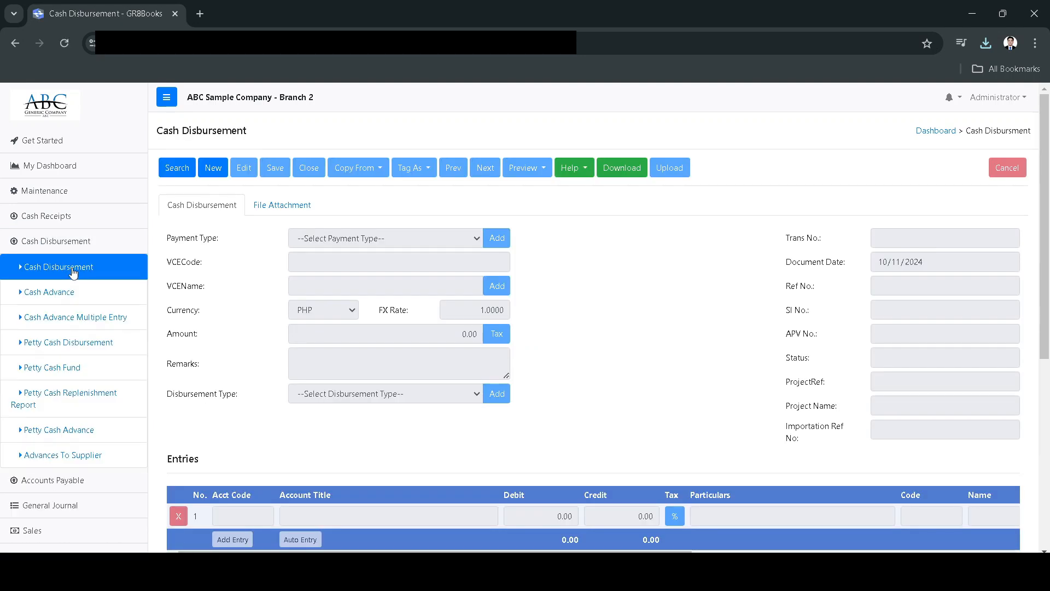
pyautogui.click(215, 169)
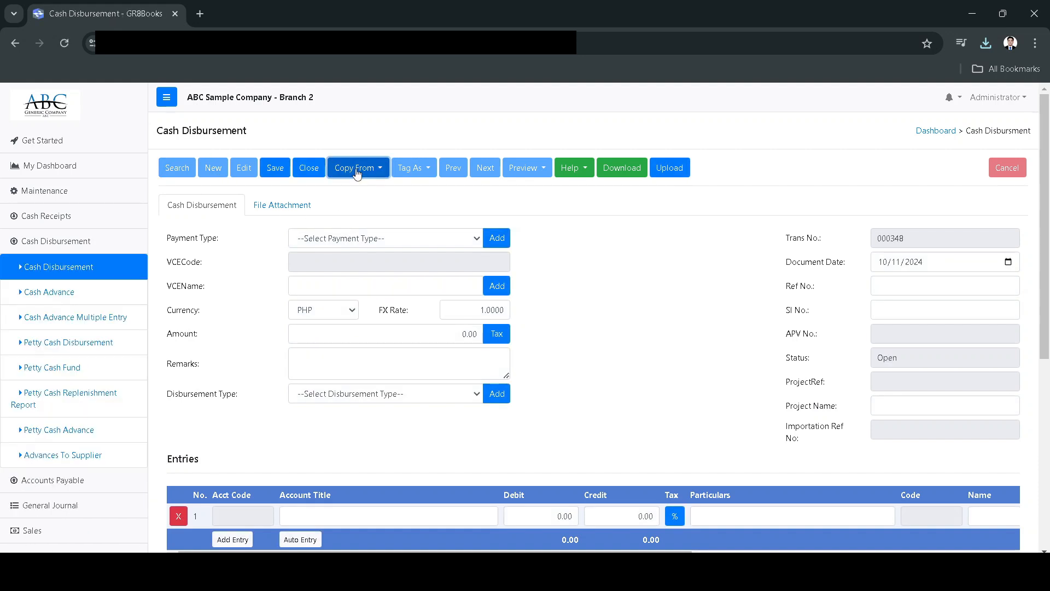
pyautogui.click(357, 170)
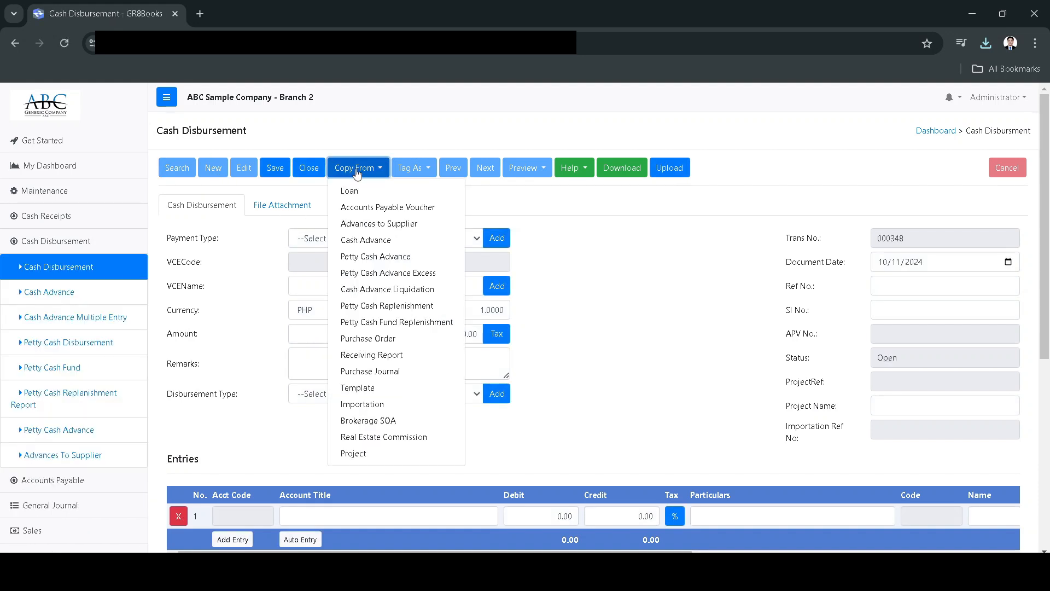
pyautogui.click(377, 372)
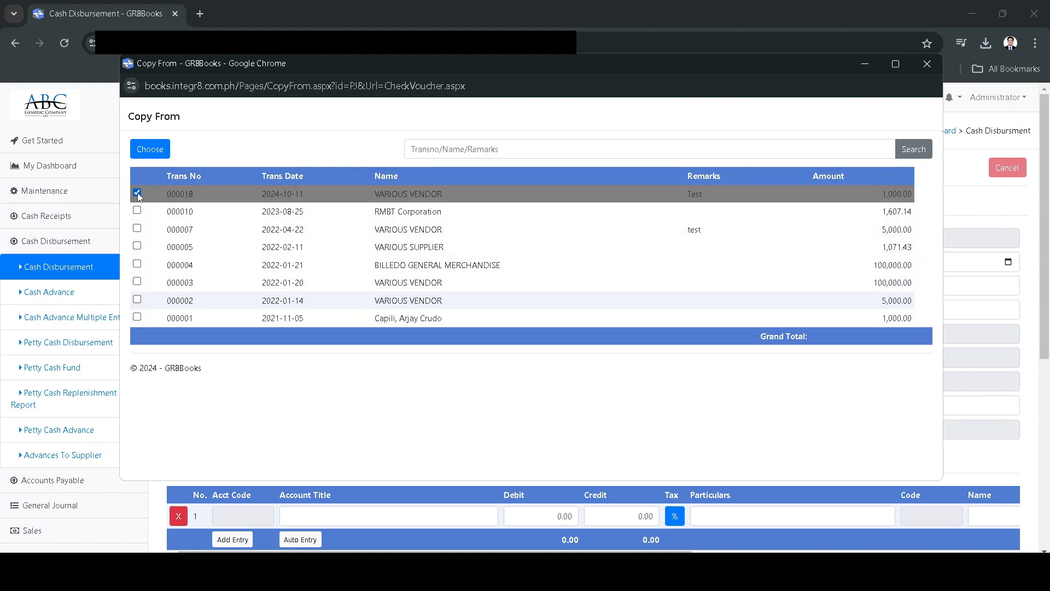
pyautogui.click(150, 149)
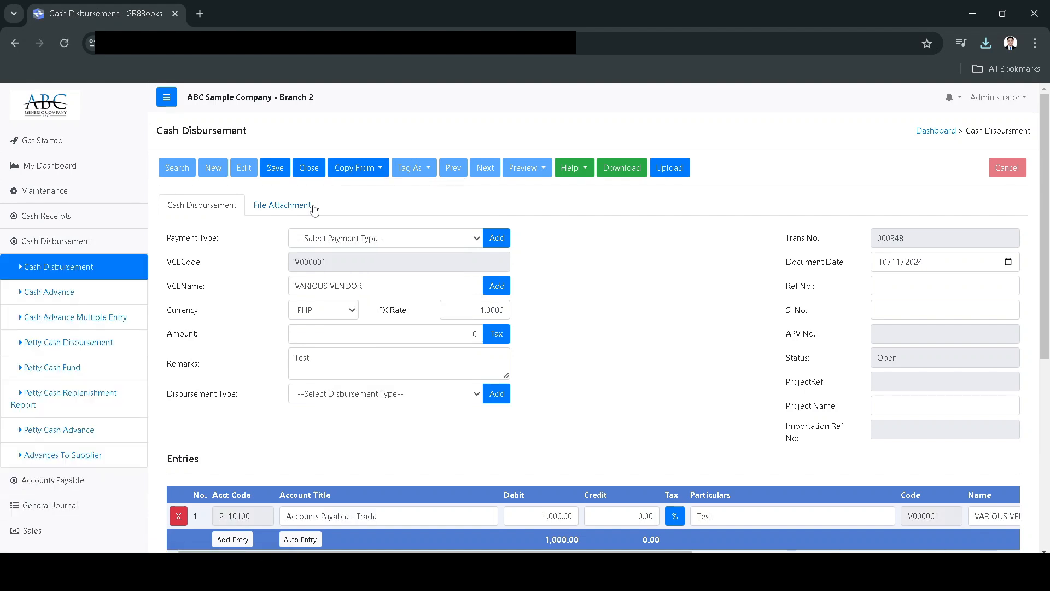
# Set the cash disbursement's payment type to Cash and its amount to 1000, leaving the disbursement type unselected.
pyautogui.click(368, 239)
pyautogui.click(345, 288)
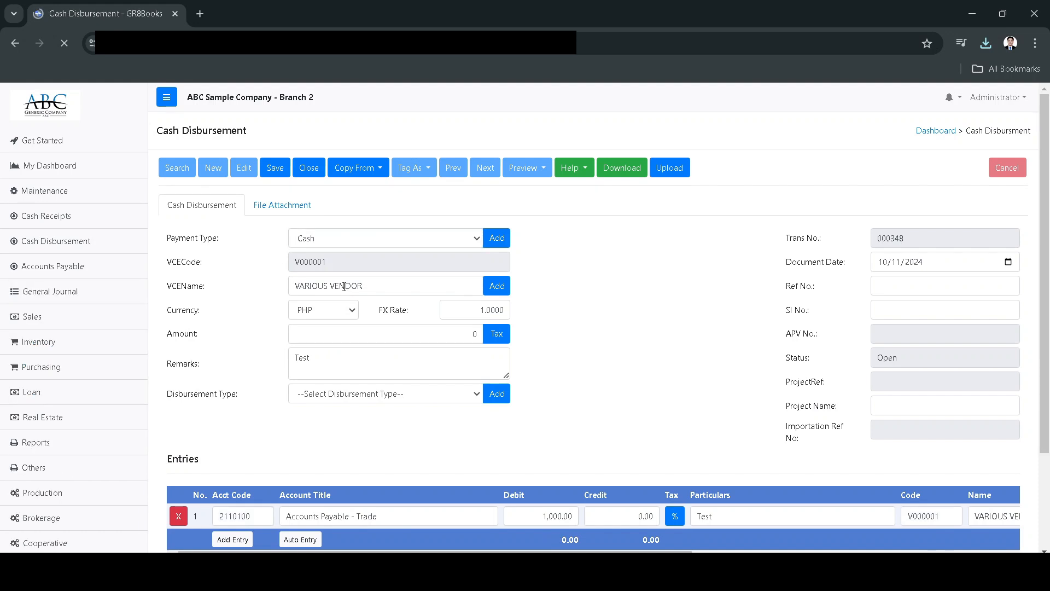
pyautogui.click(338, 332)
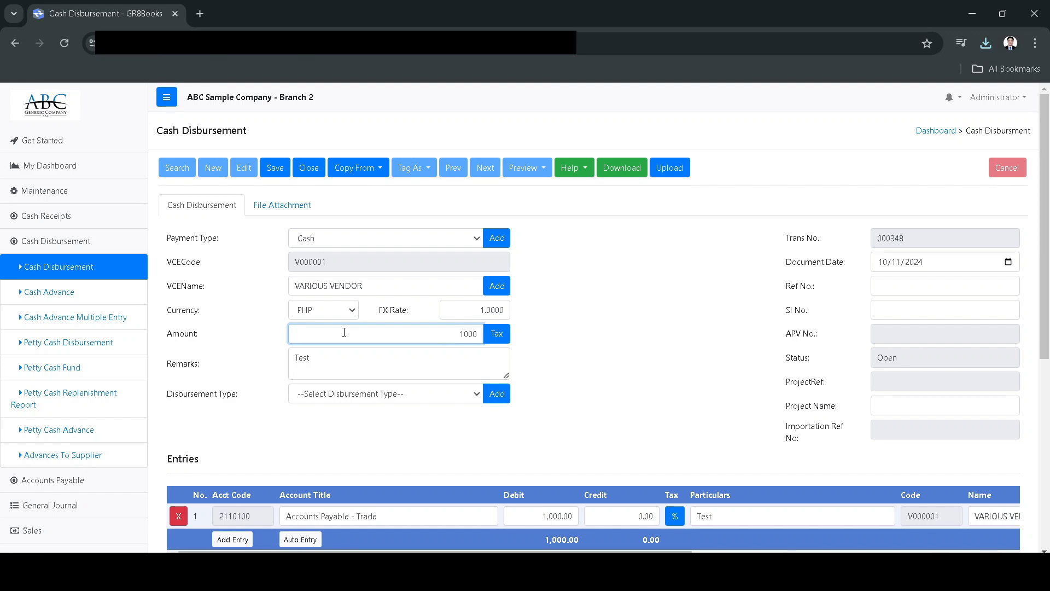
pyautogui.click(348, 393)
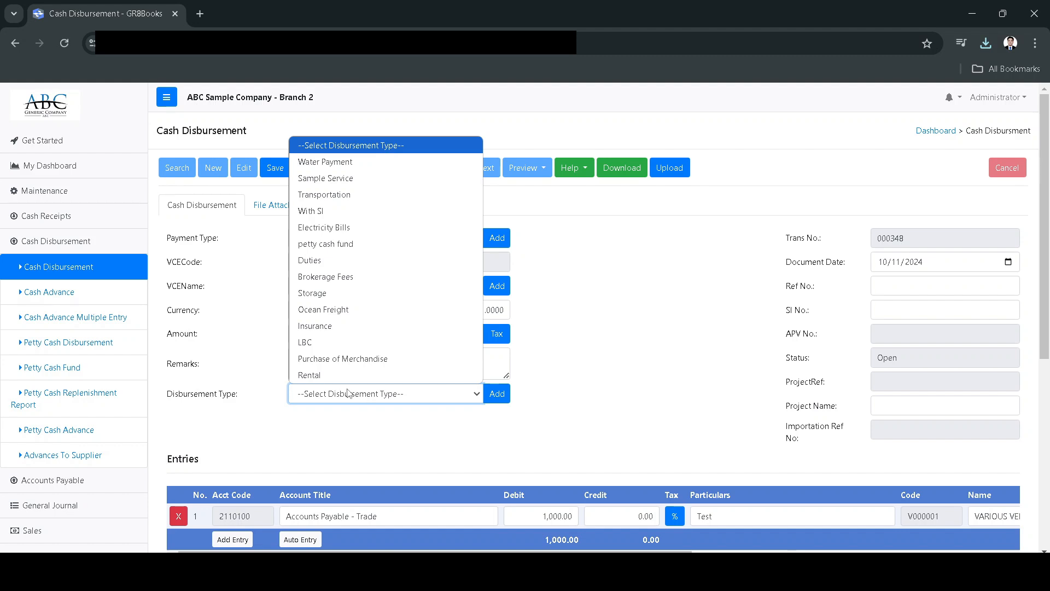
pyautogui.click(348, 393)
# Generate the cash disbursement's balancing cash entry with Auto Entry and save the transaction.
pyautogui.click(299, 540)
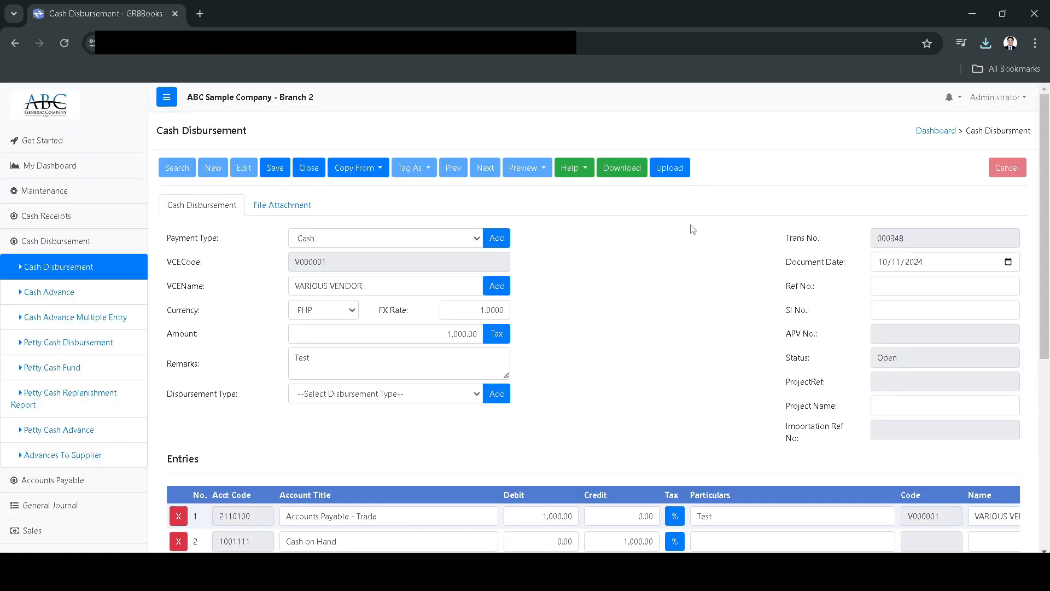
pyautogui.click(285, 169)
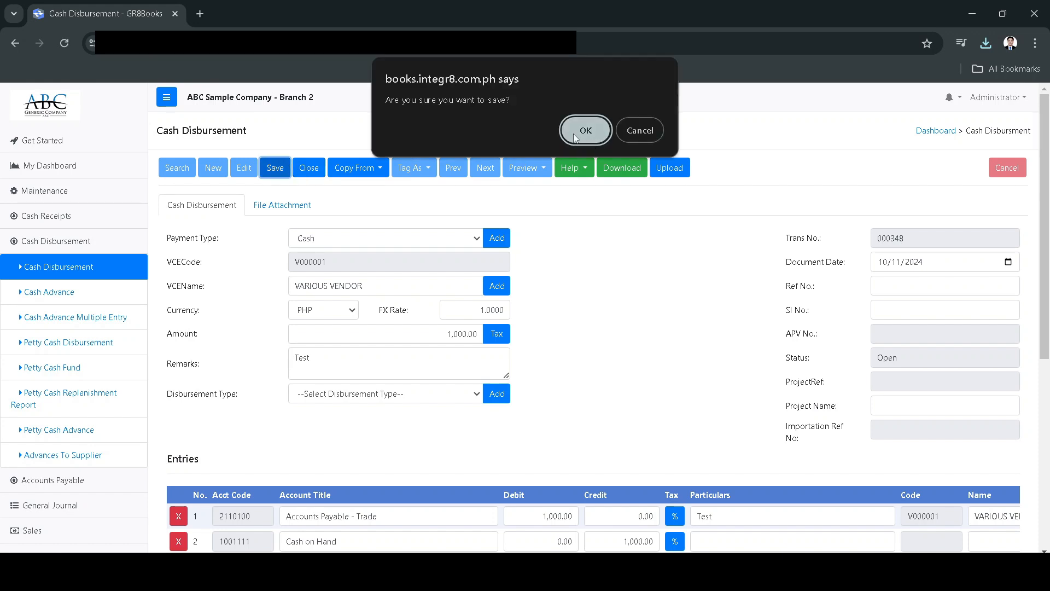
pyautogui.click(584, 131)
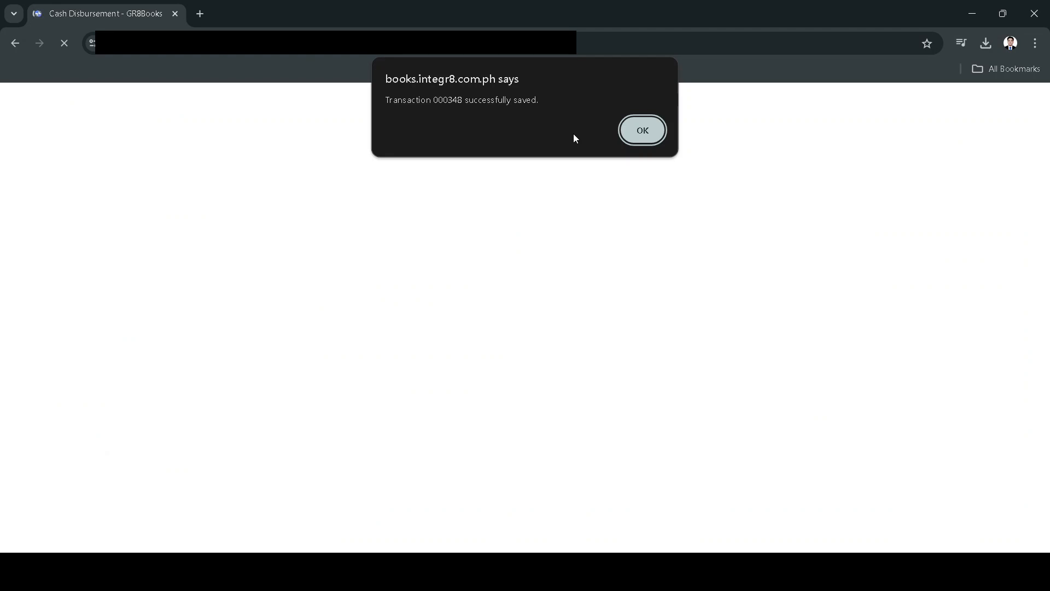
# Preview the saved cash disbursement's printable report and close it.
pyautogui.click(628, 132)
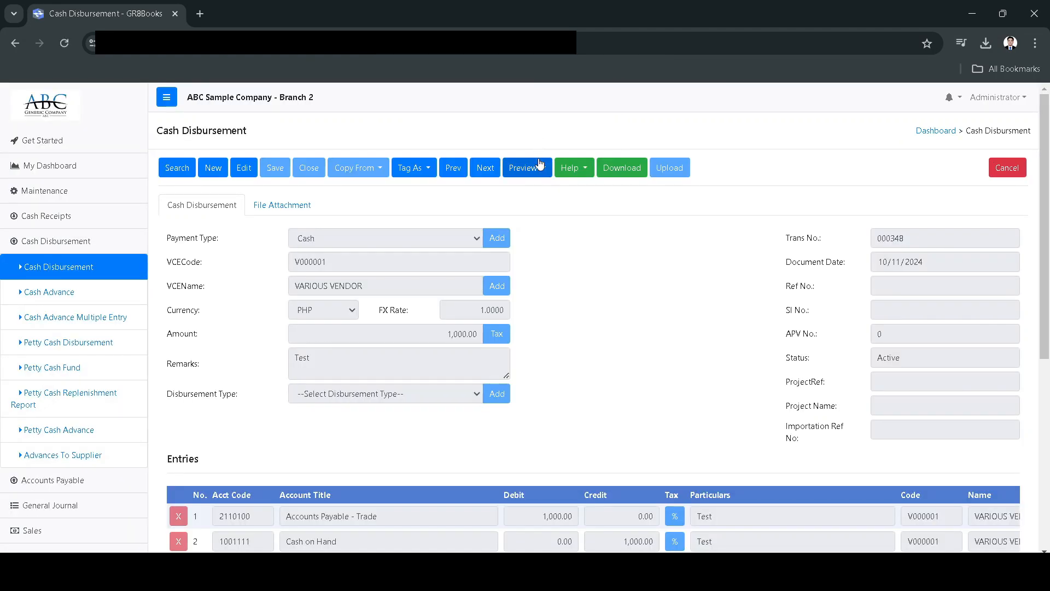
pyautogui.click(524, 168)
pyautogui.click(529, 195)
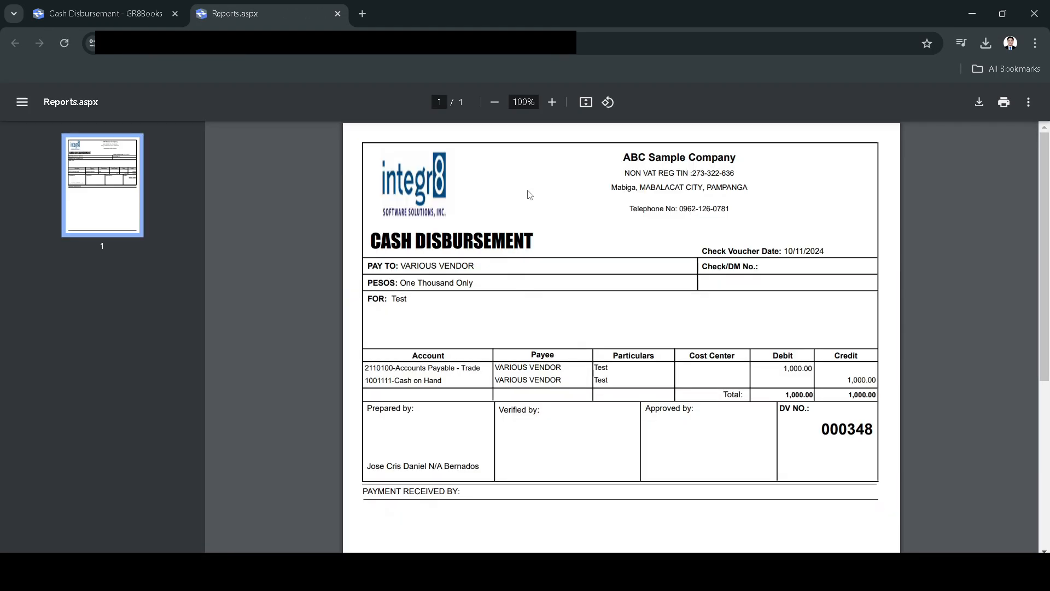
pyautogui.click(338, 13)
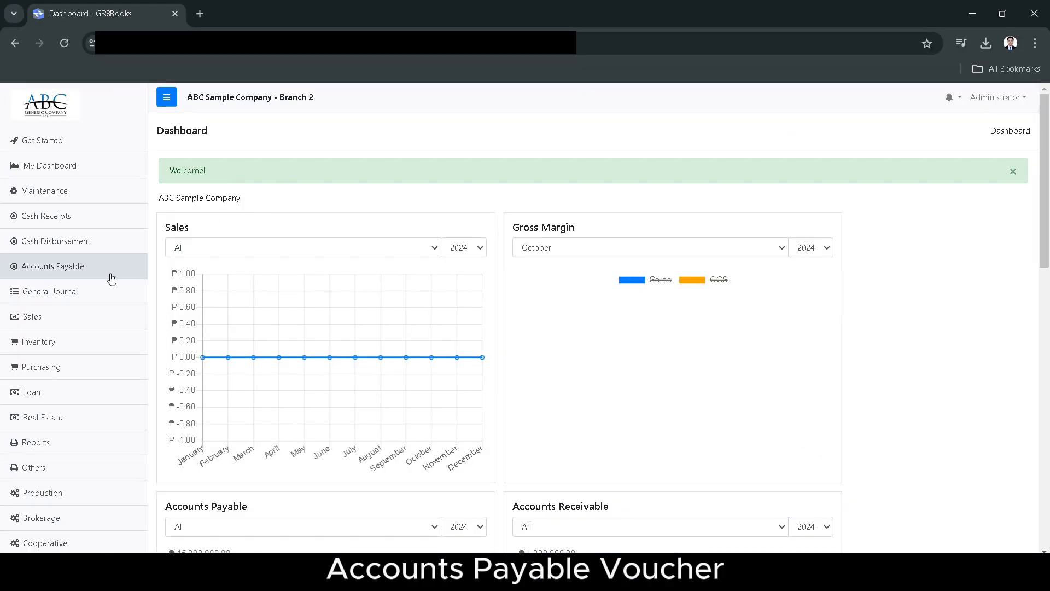
# Start a new Accounts Payable Voucher and set its VCE name to TEST VENDOR.
pyautogui.click(111, 278)
pyautogui.click(101, 292)
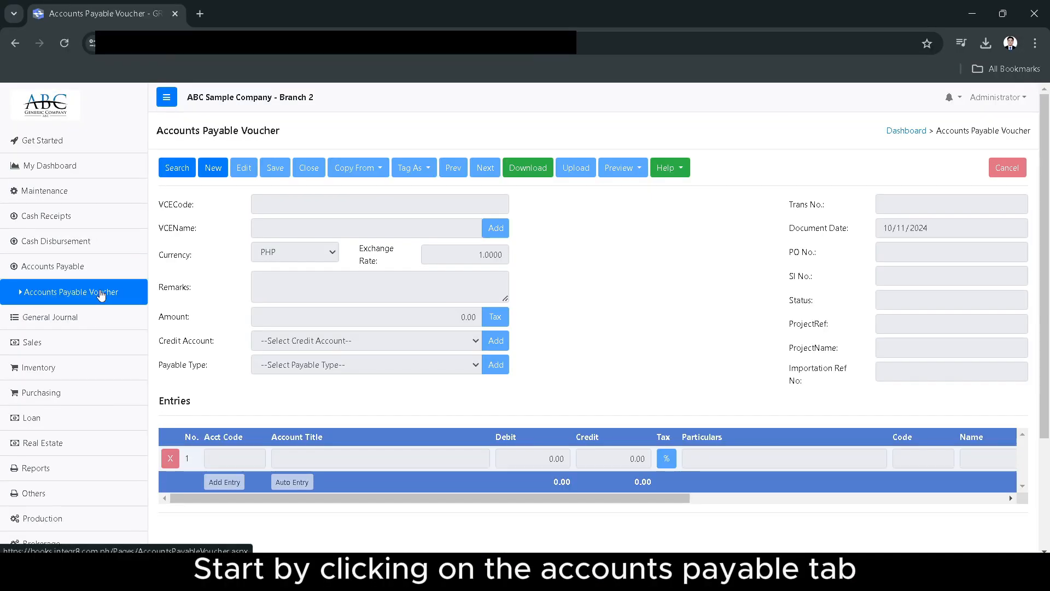
pyautogui.click(209, 169)
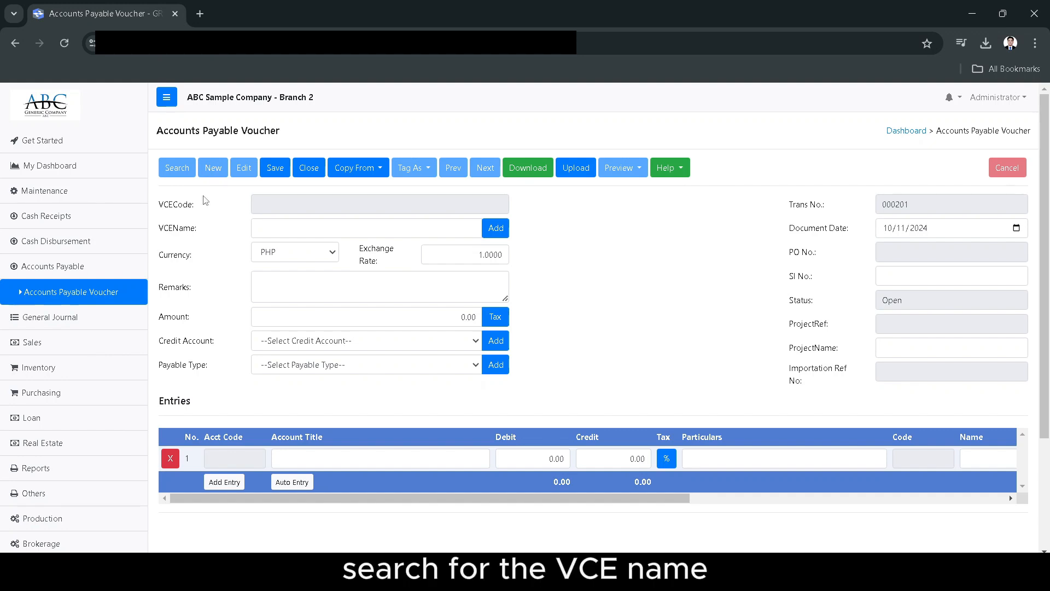
pyautogui.click(312, 230)
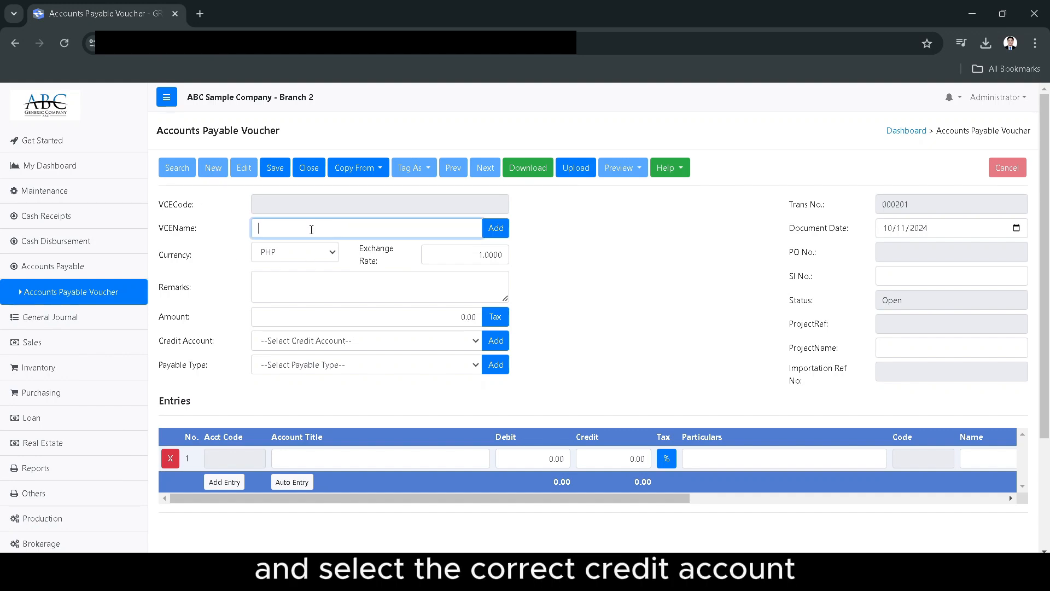
pyautogui.write('test')
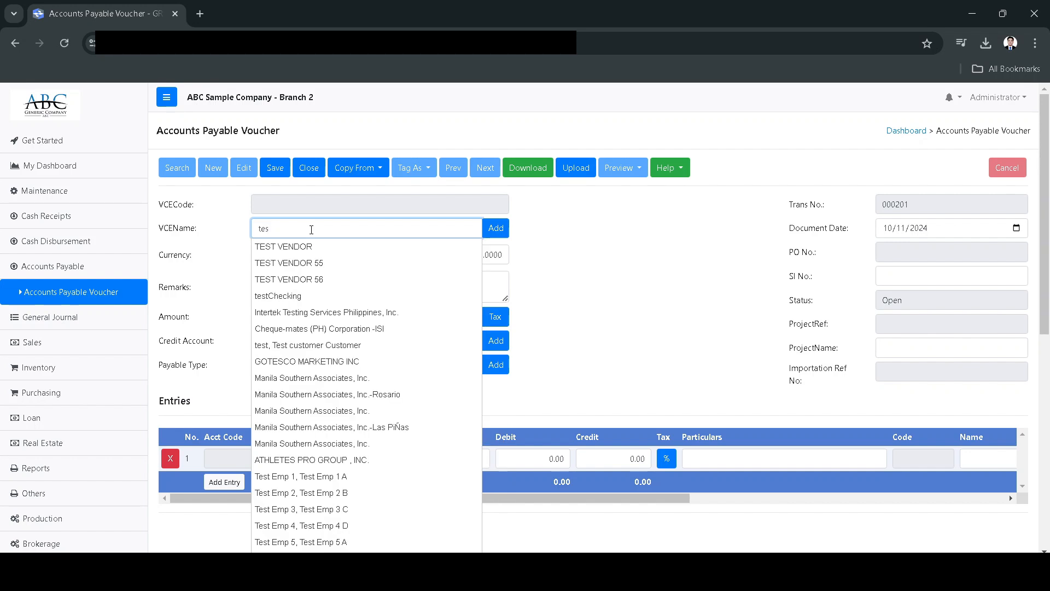
pyautogui.click(309, 245)
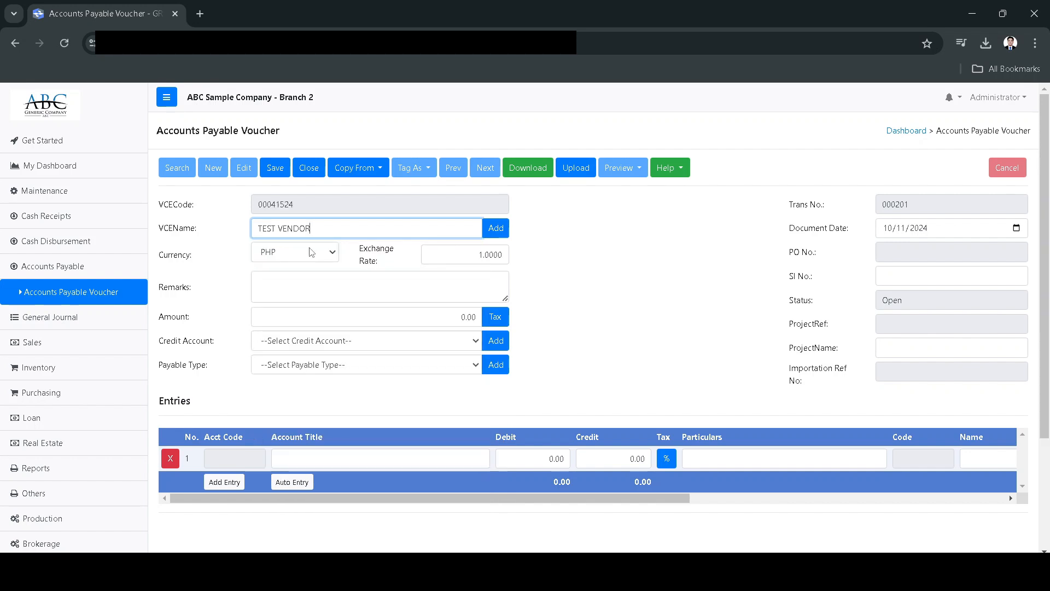
# Fill in the voucher with remarks "Test", amount 10000 and credit account Accounts Payable - Trade, leaving the payable type unselected.
pyautogui.click(300, 283)
pyautogui.write('Tes')
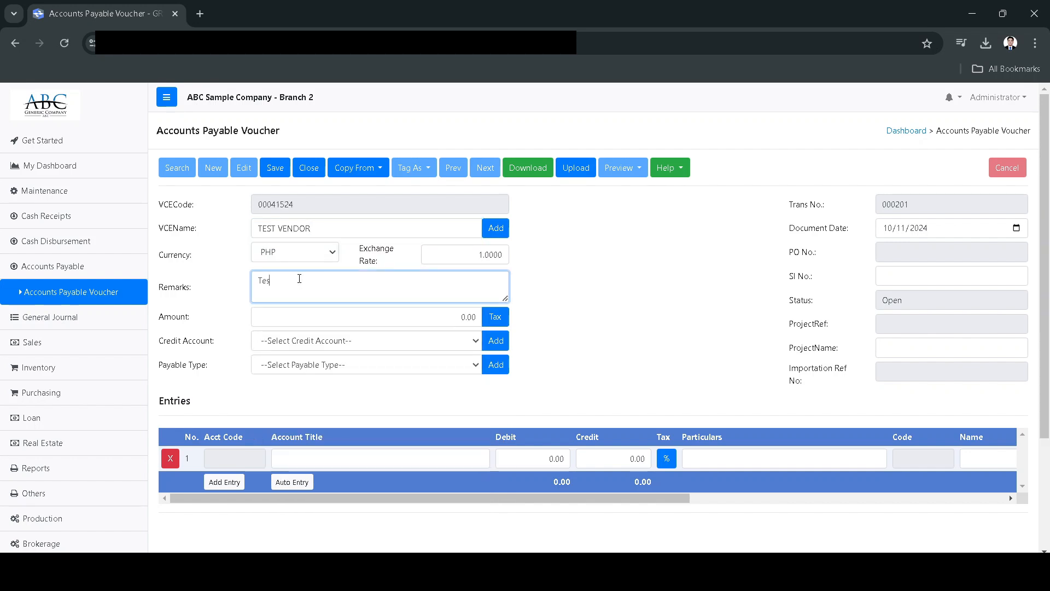
pyautogui.write('t')
pyautogui.click(300, 313)
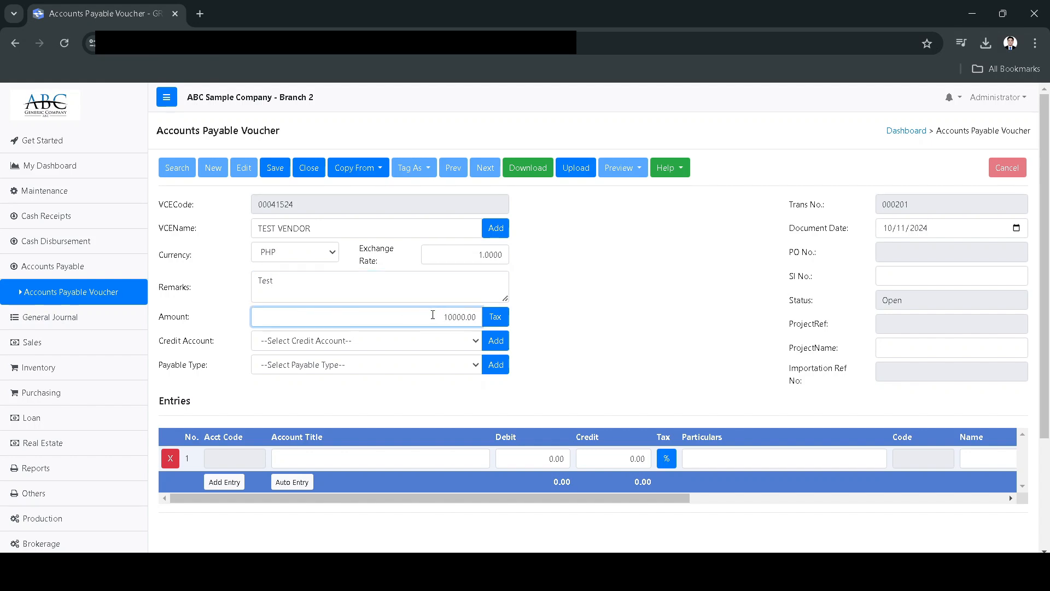
pyautogui.write('1000')
pyautogui.click(387, 347)
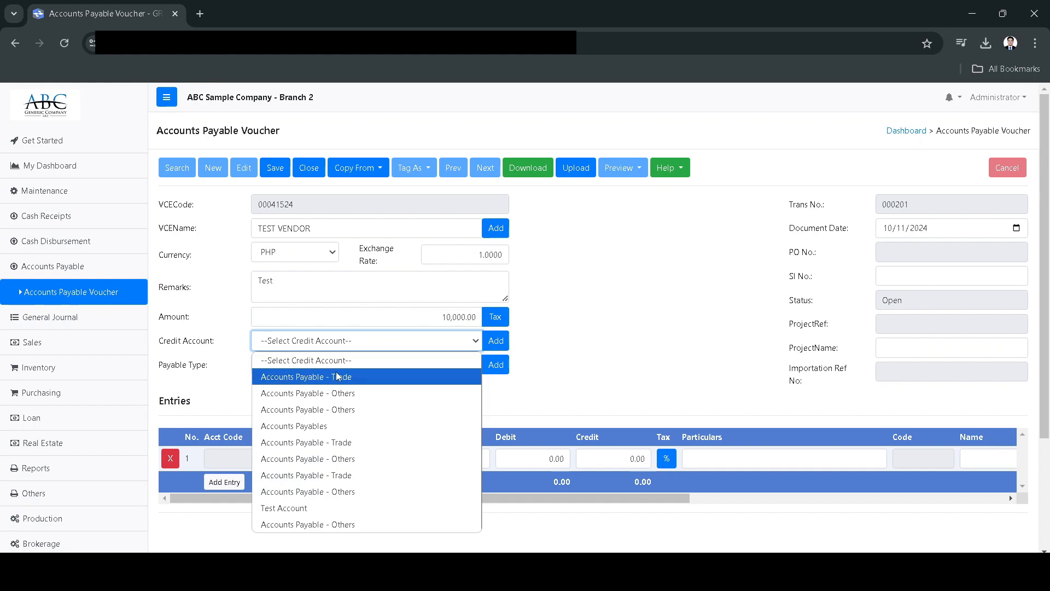
pyautogui.click(338, 376)
pyautogui.click(336, 368)
pyautogui.click(330, 384)
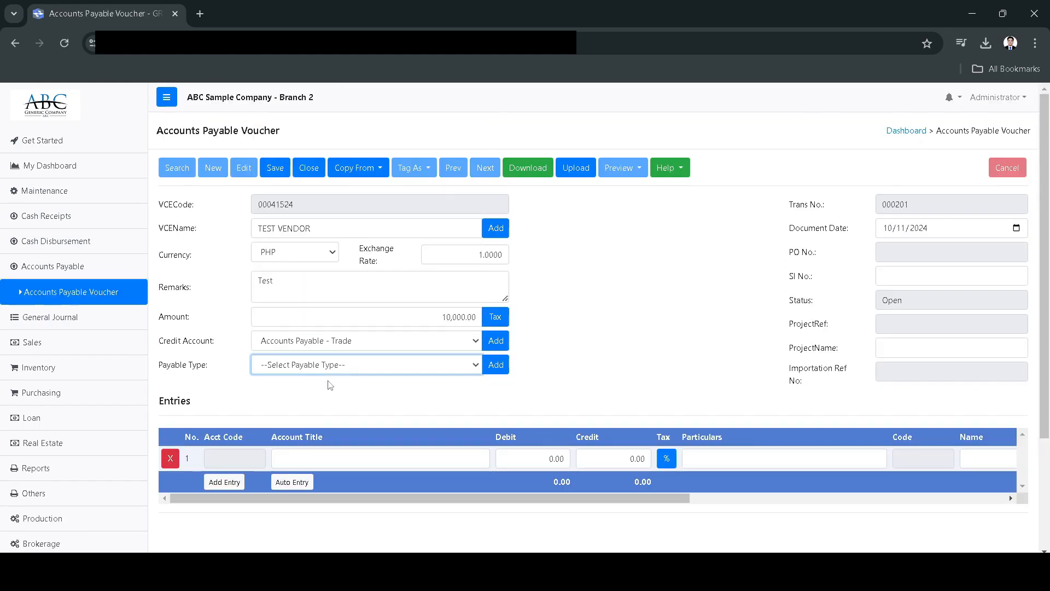
# Enter the first Water account from the suggestions in the voucher's first entry line with a debit of 10000.
pyautogui.click(351, 454)
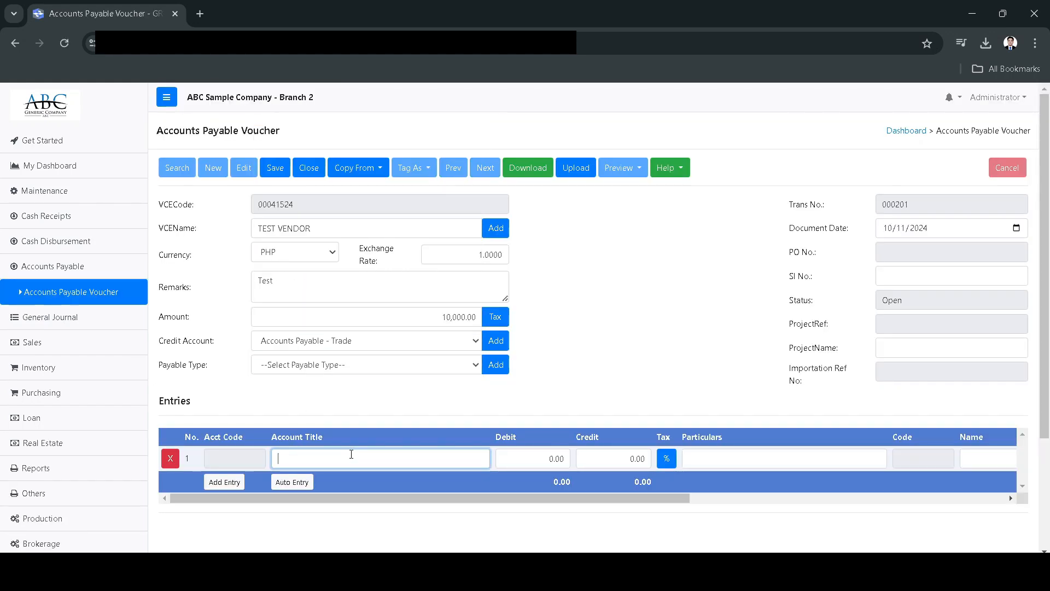
pyautogui.write('E')
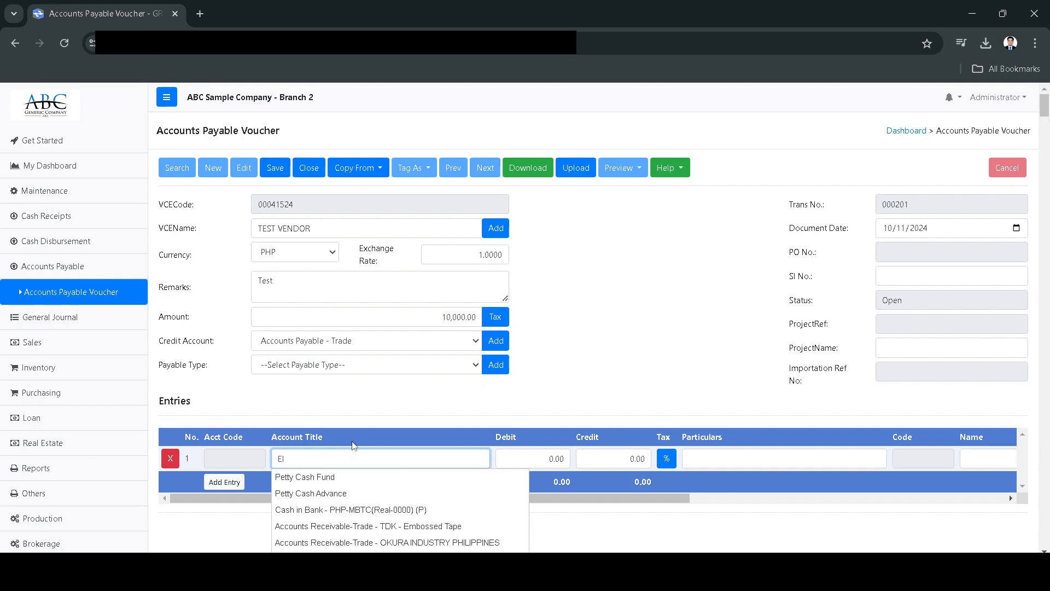
pyautogui.write('l')
pyautogui.press('BackSpace')
pyautogui.press('BackSpace')
pyautogui.write('water')
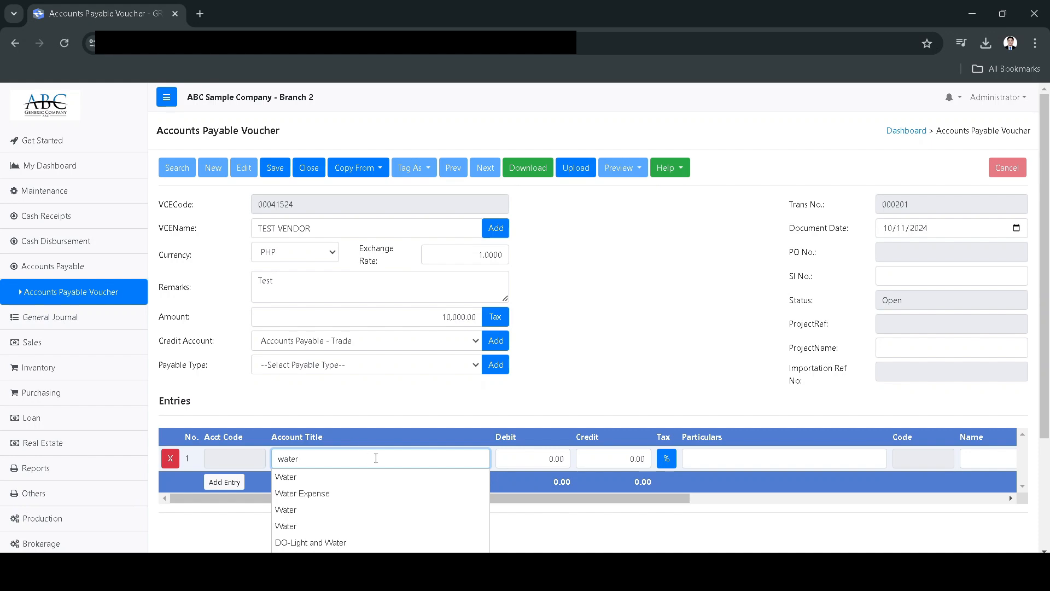
pyautogui.scroll(-3, 368, 500)
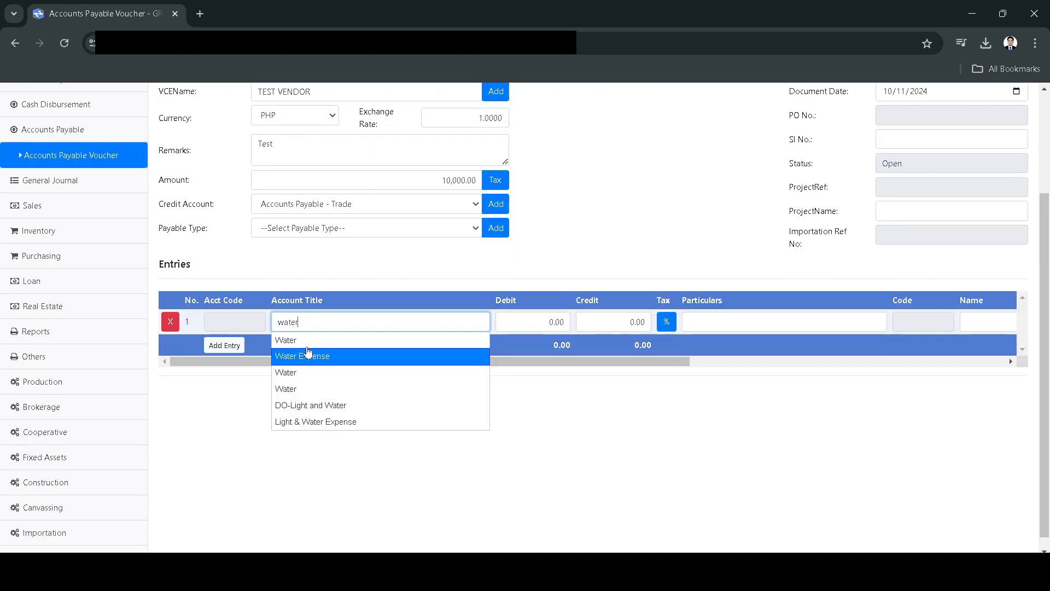
pyautogui.click(307, 346)
pyautogui.scroll(1, 561, 328)
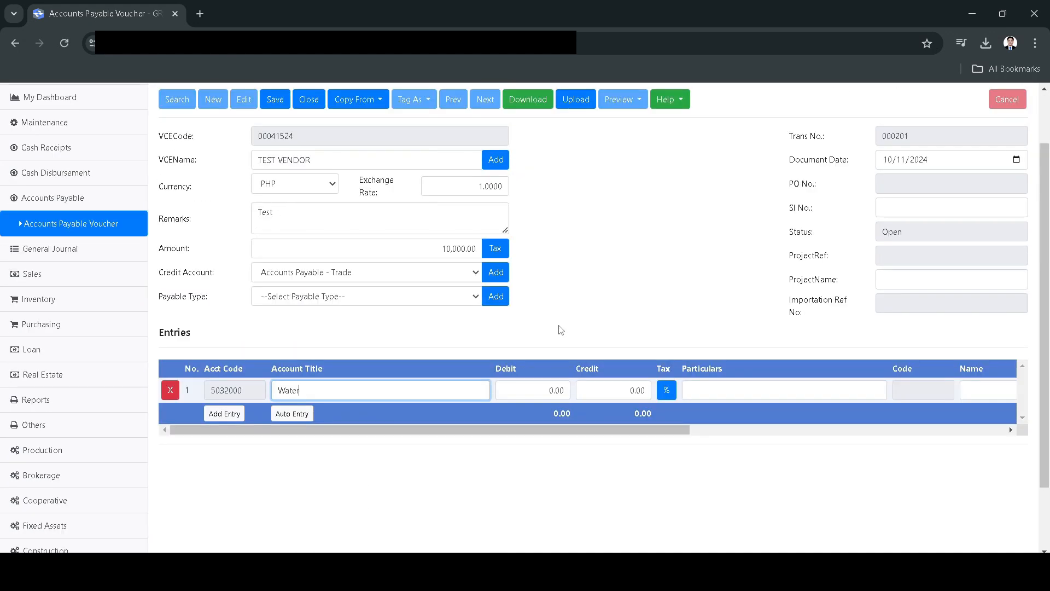
pyautogui.click(548, 390)
pyautogui.write('100')
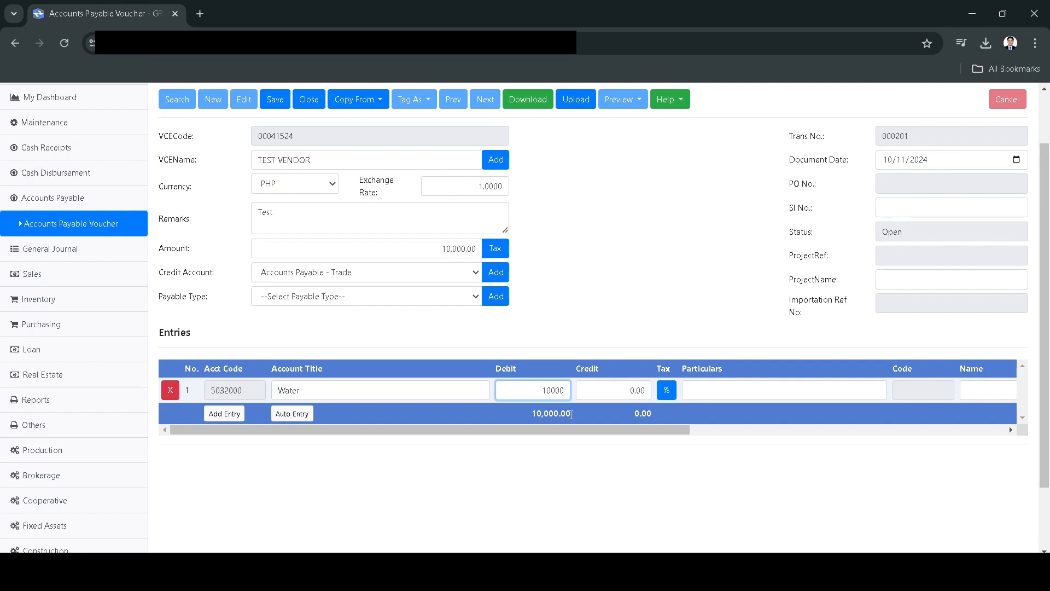
# Apply tax to the Water entry with VAT code Services and EWT code WC 160, and save the tax settings.
pyautogui.click(668, 391)
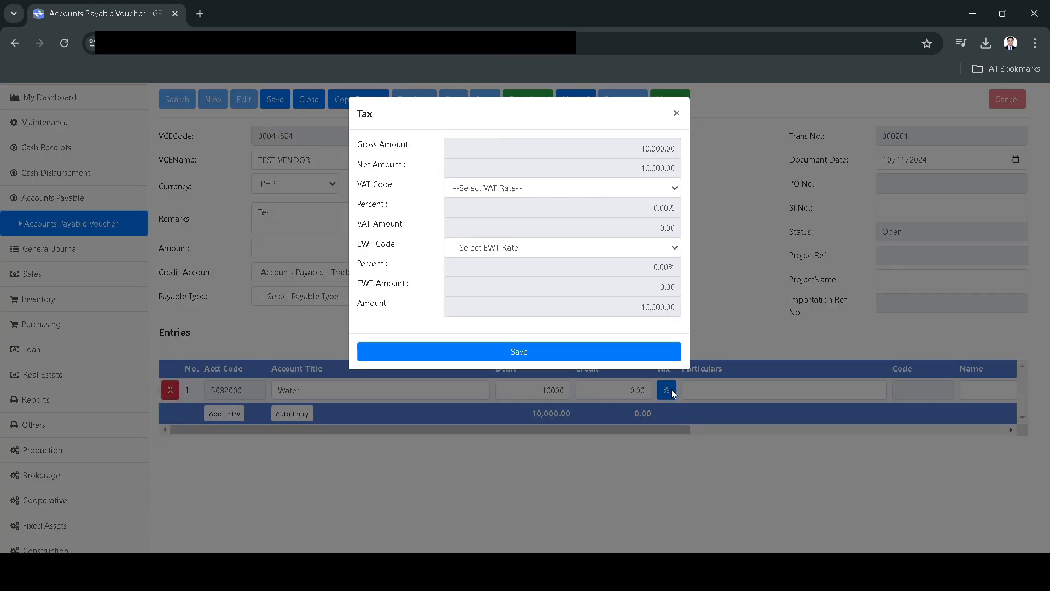
pyautogui.click(540, 189)
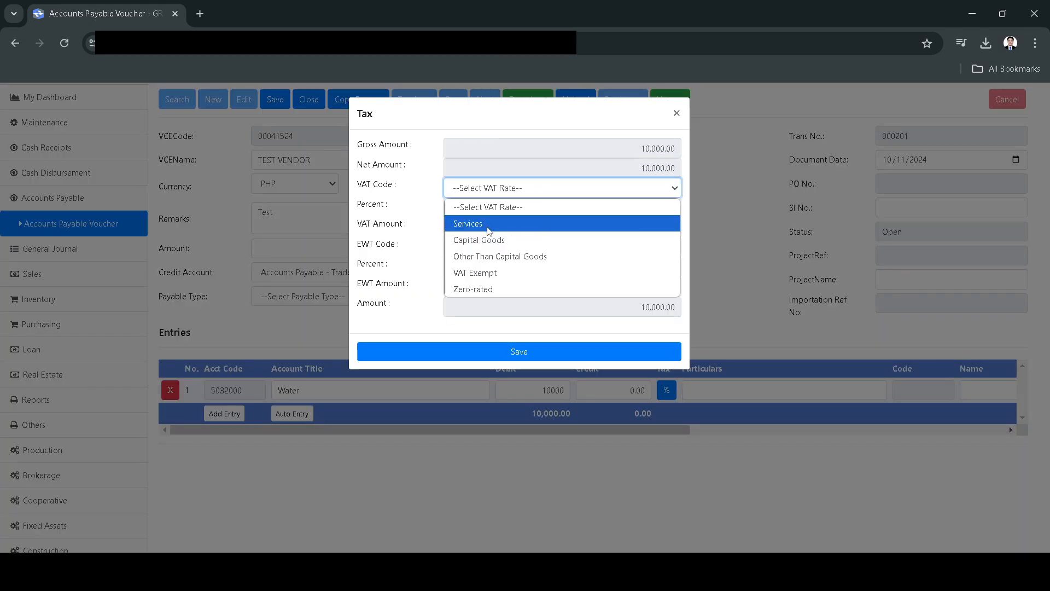
pyautogui.click(549, 224)
pyautogui.click(549, 248)
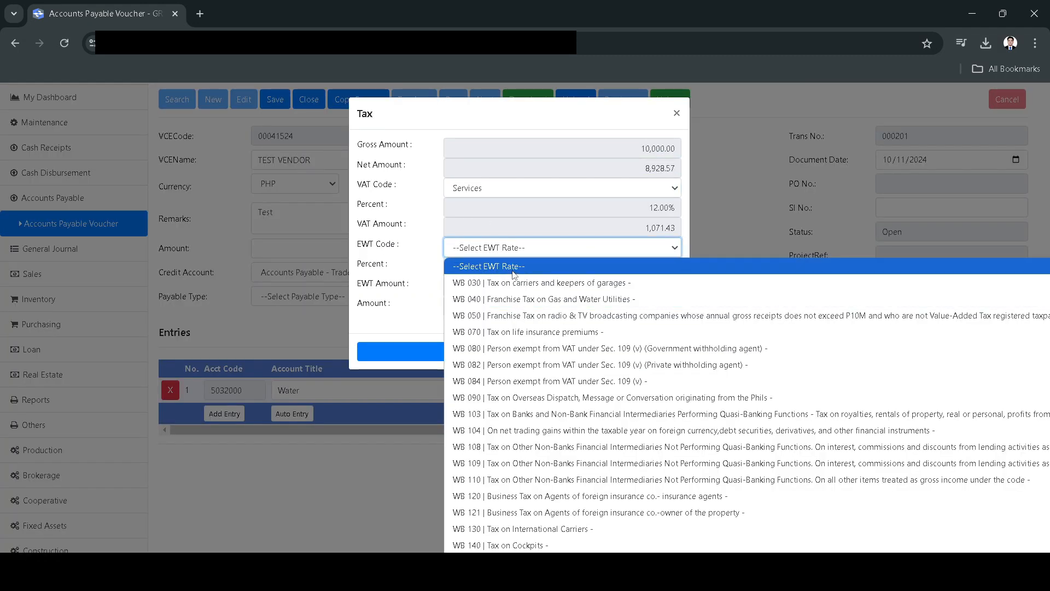
pyautogui.scroll(-15, 572, 421)
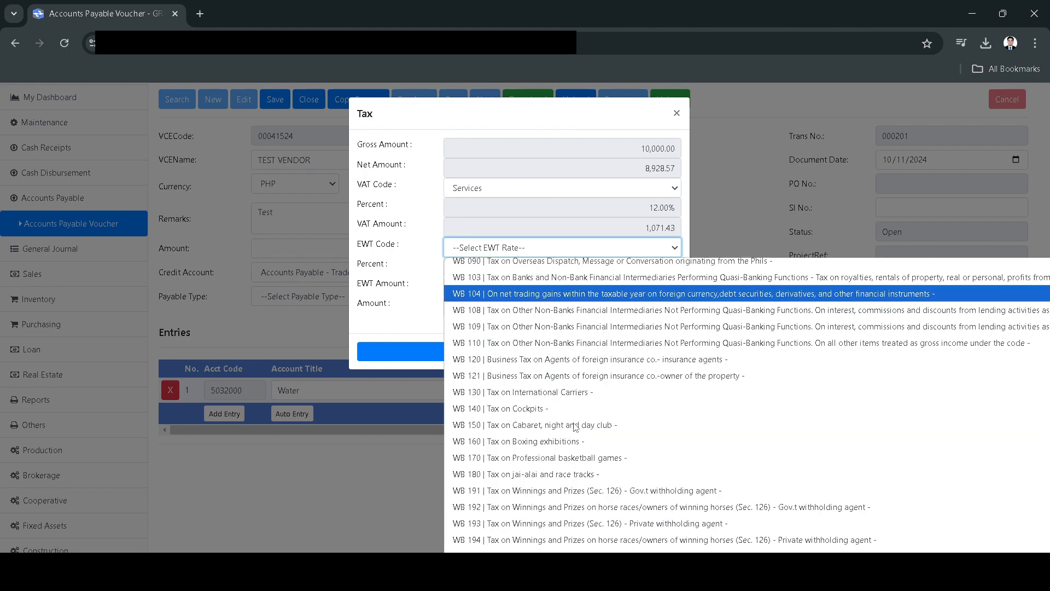
pyautogui.scroll(-5, 565, 424)
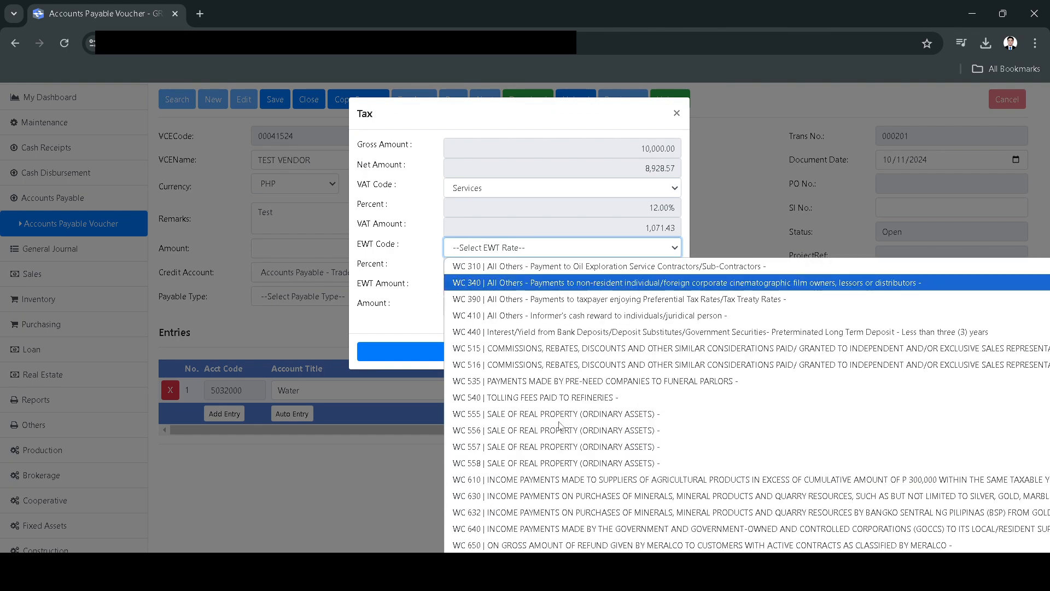
pyautogui.scroll(-20, 559, 425)
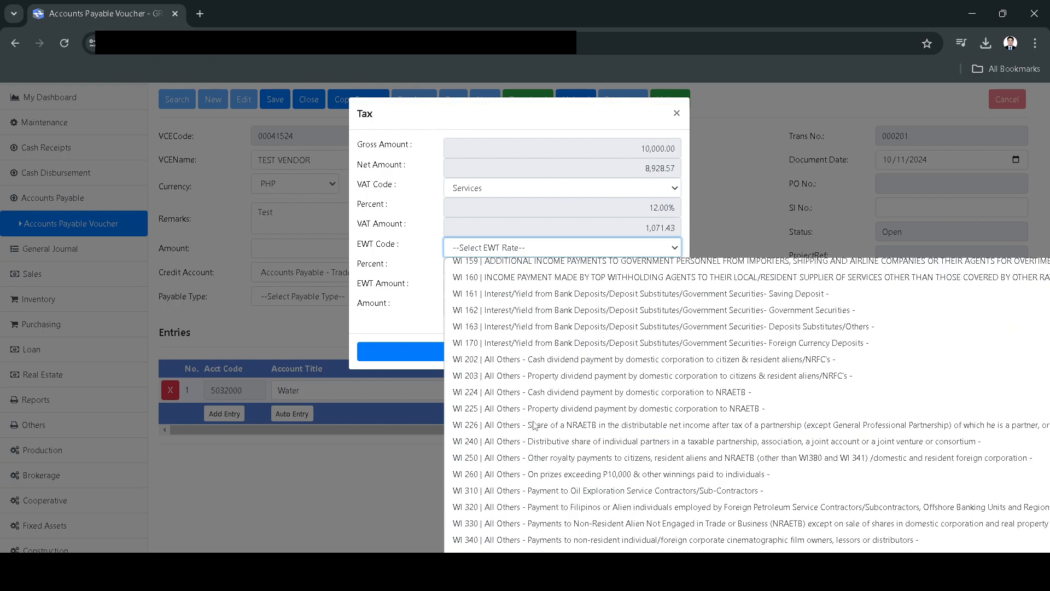
pyautogui.scroll(-3, 531, 435)
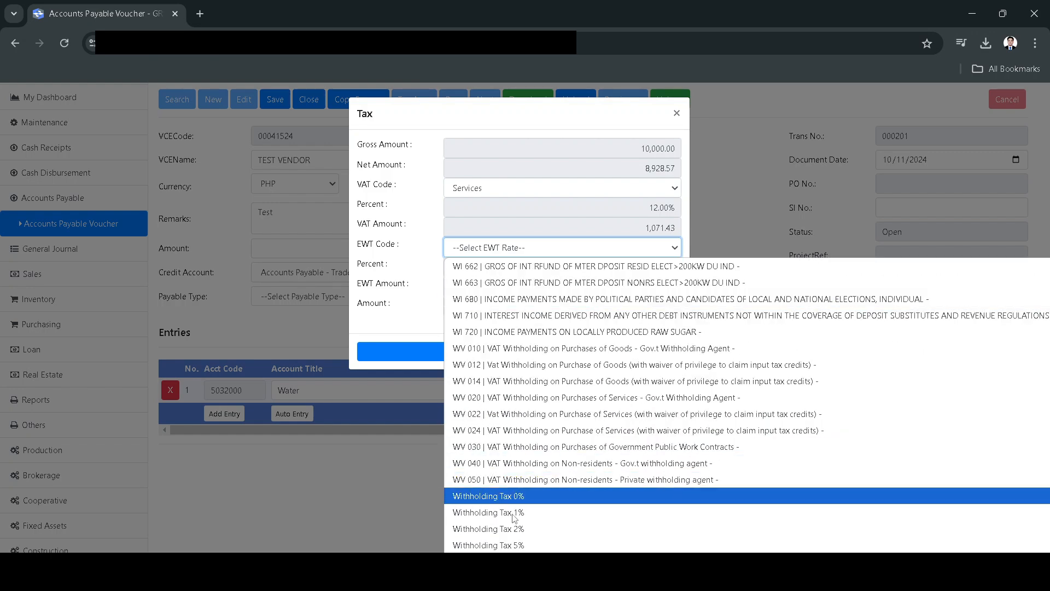
pyautogui.scroll(10, 536, 446)
pyautogui.scroll(20, 535, 447)
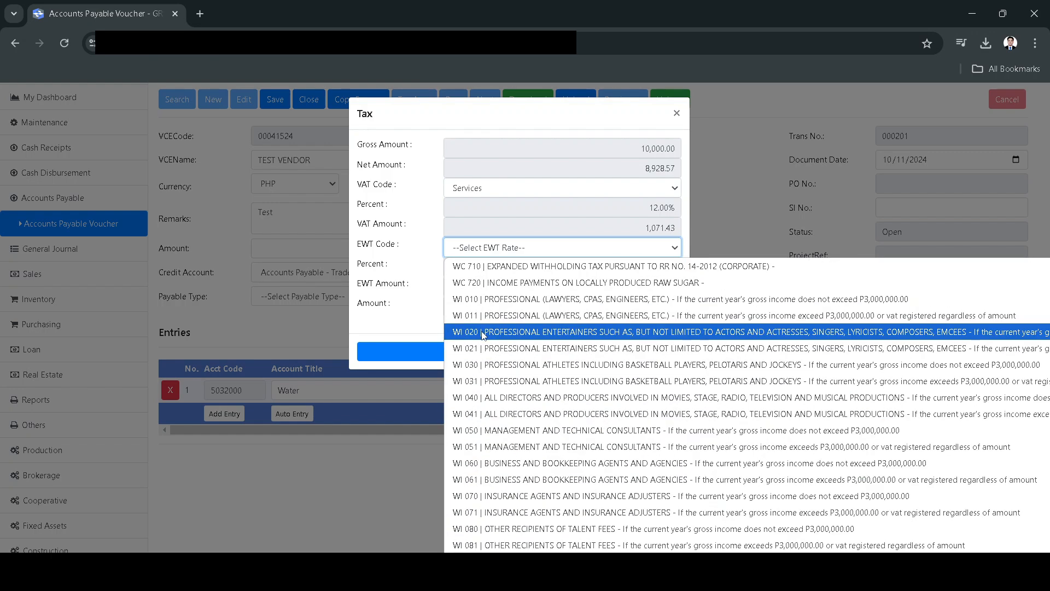
pyautogui.scroll(3, 474, 328)
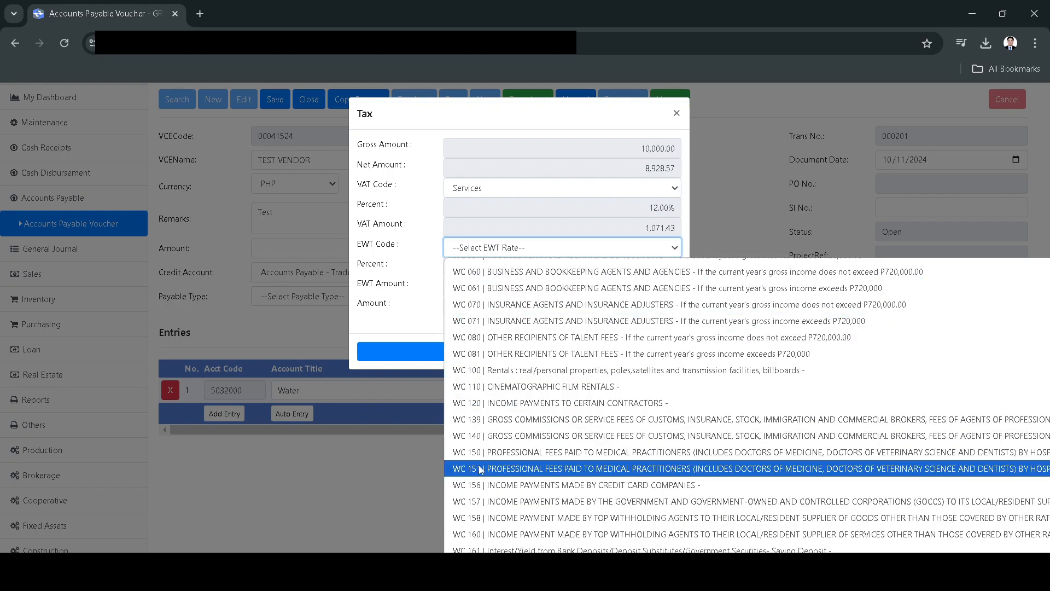
pyautogui.click(502, 535)
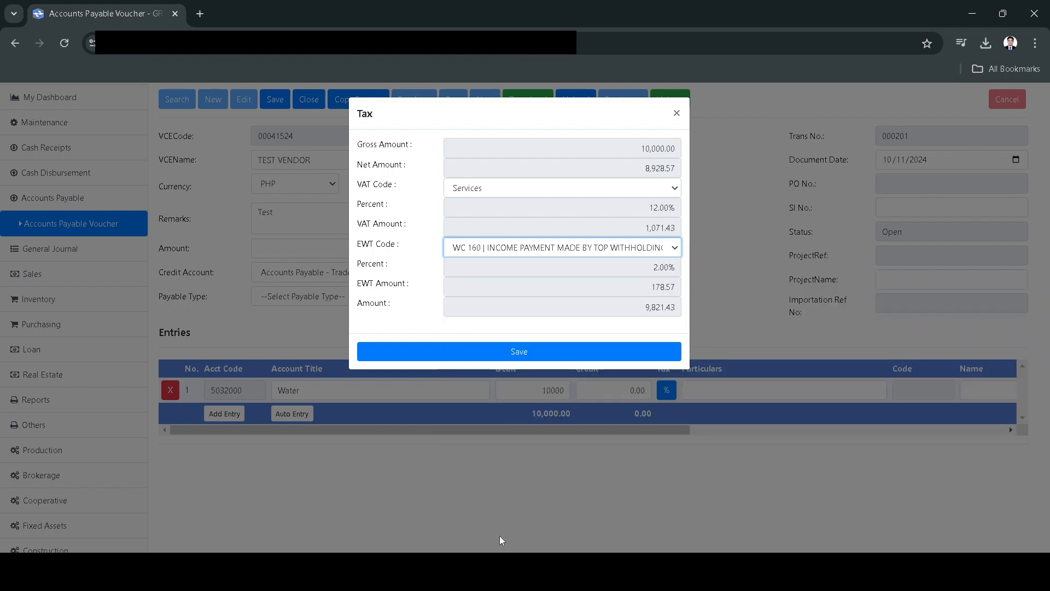
pyautogui.click(520, 353)
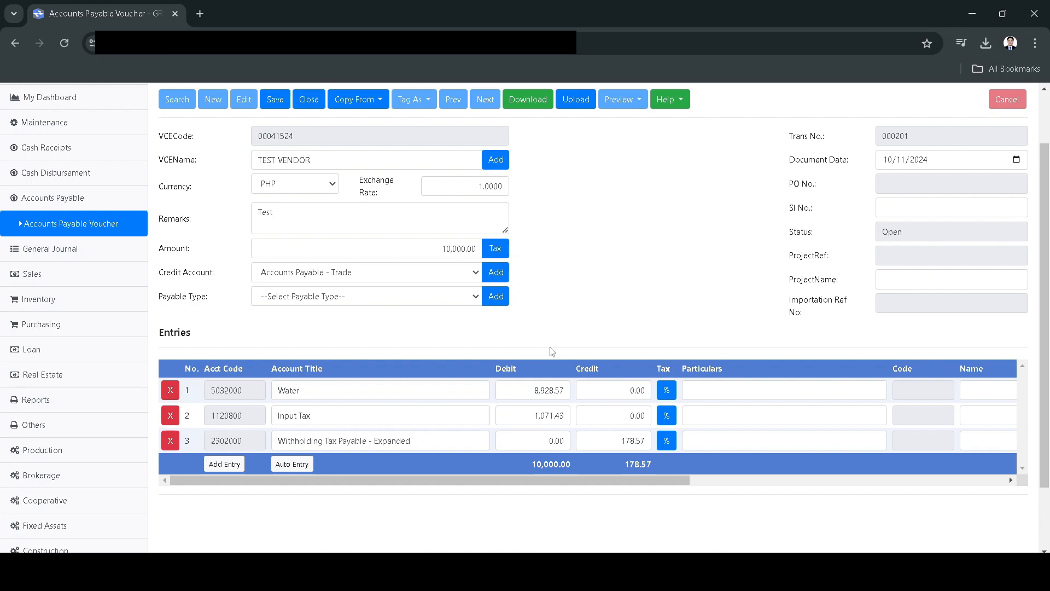
# Generate the voucher's balancing Accounts Payable - Trade entry with Auto Entry and save the transaction.
pyautogui.click(279, 464)
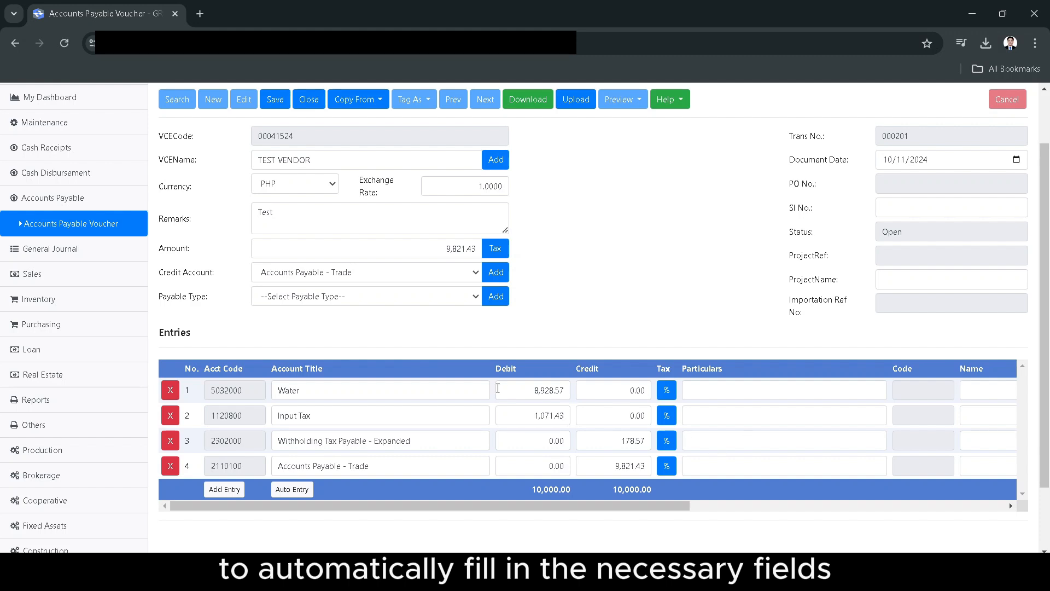
pyautogui.scroll(2, 492, 387)
pyautogui.click(275, 167)
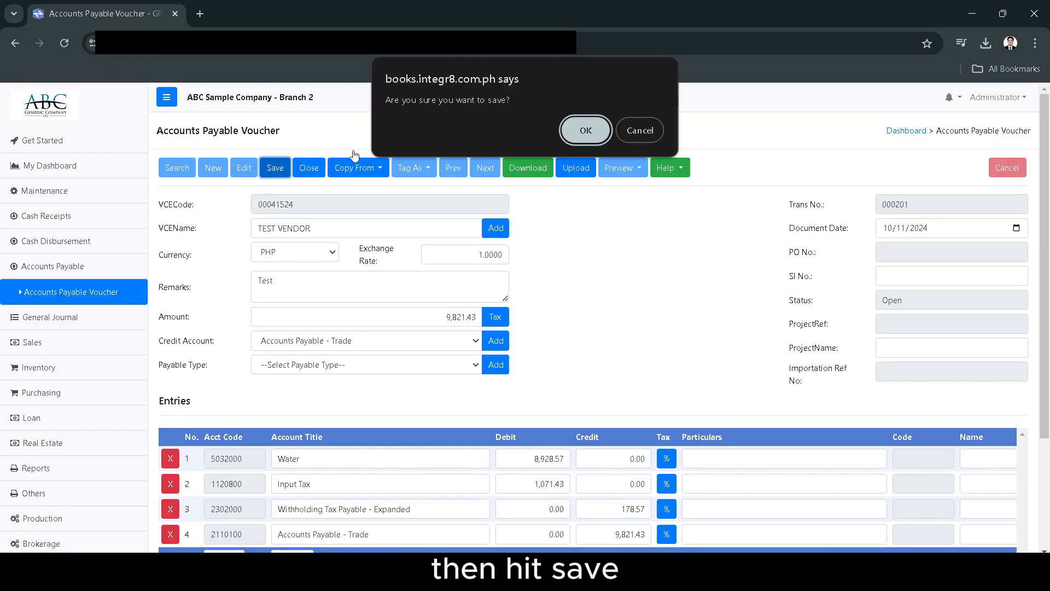
pyautogui.click(569, 124)
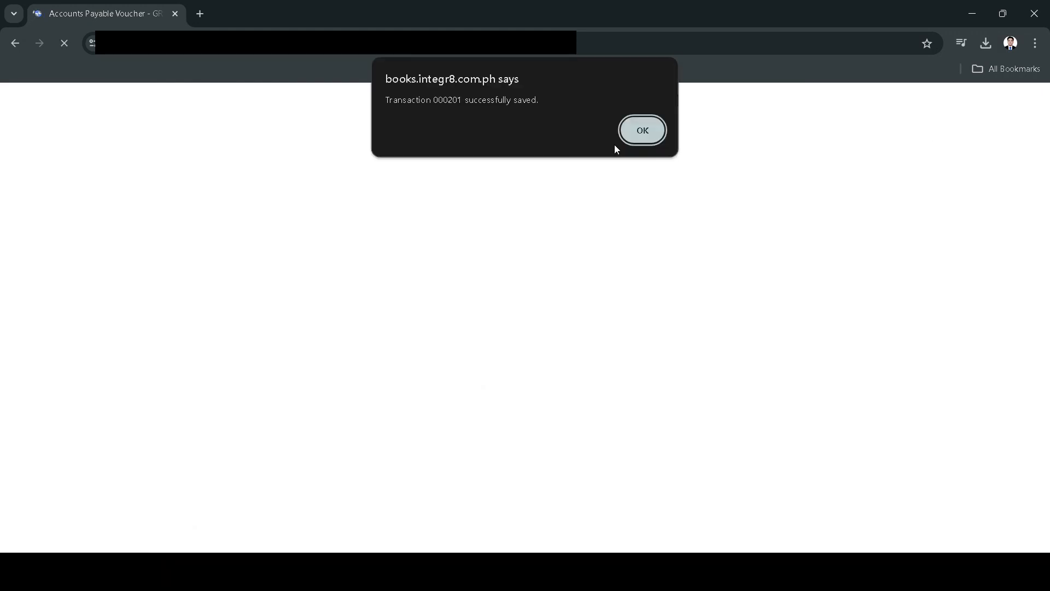
pyautogui.click(635, 134)
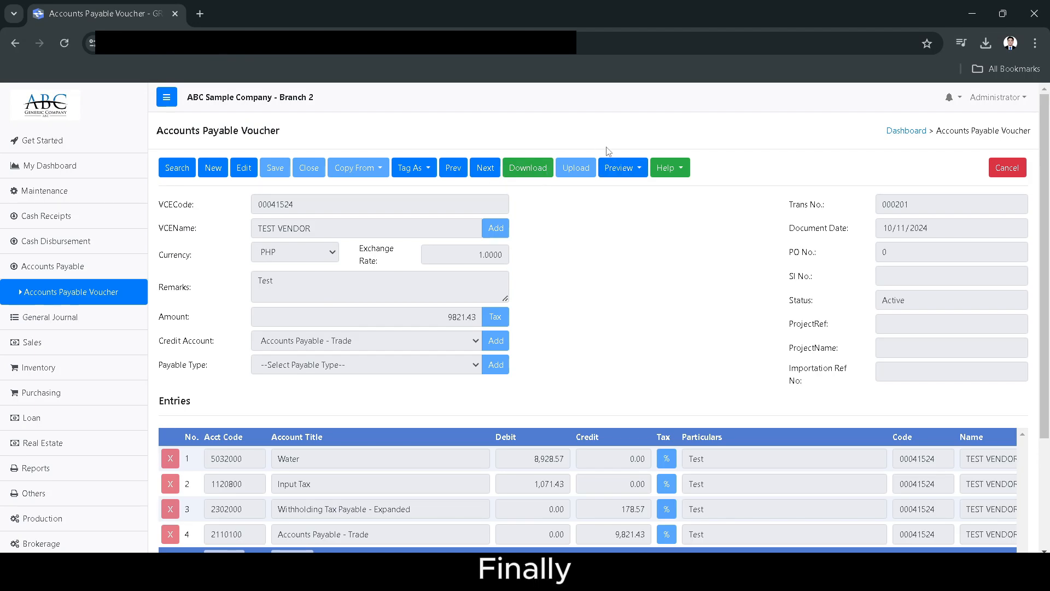
# Preview the saved accounts payable voucher's printable report and examine its entries and totals.
pyautogui.click(622, 168)
pyautogui.click(627, 195)
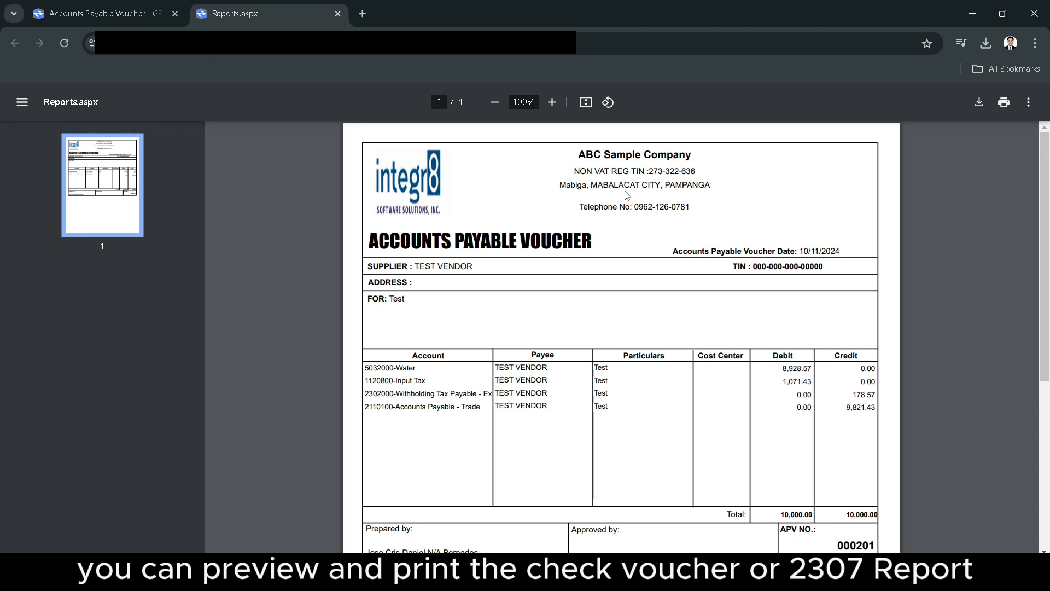
pyautogui.scroll(-1, 764, 376)
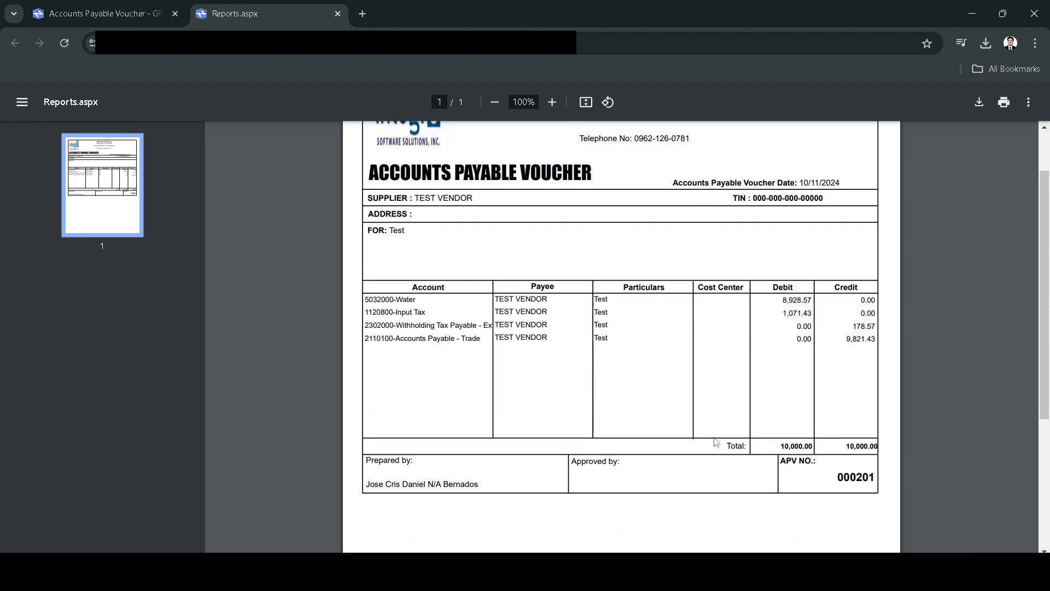
# Preview the accounts payable voucher's 2307 withholding tax certificate, examine its payee, payor and tax details, and return to the voucher.
pyautogui.click(339, 14)
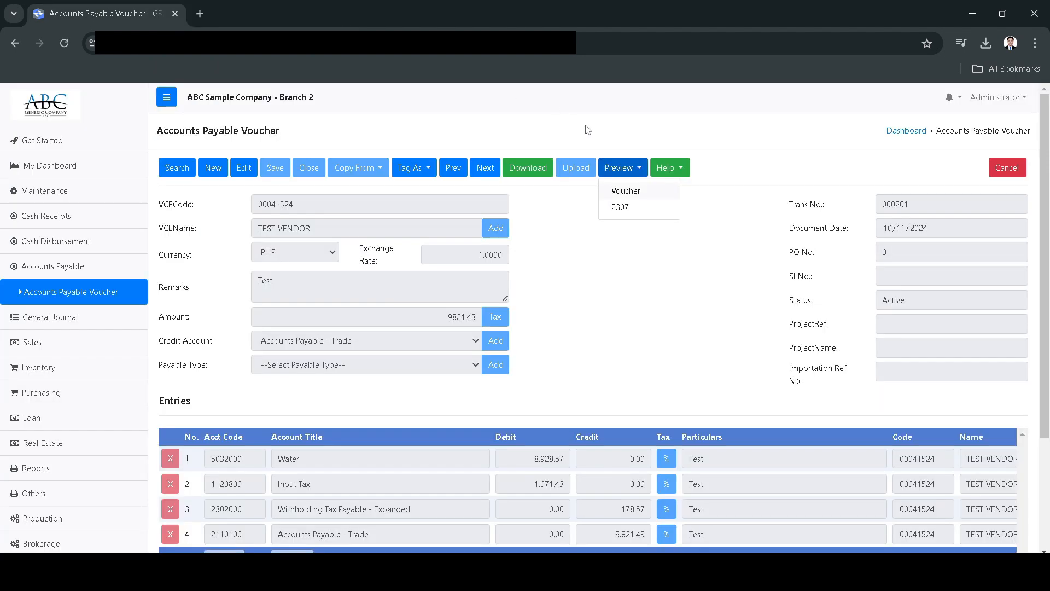
pyautogui.click(644, 209)
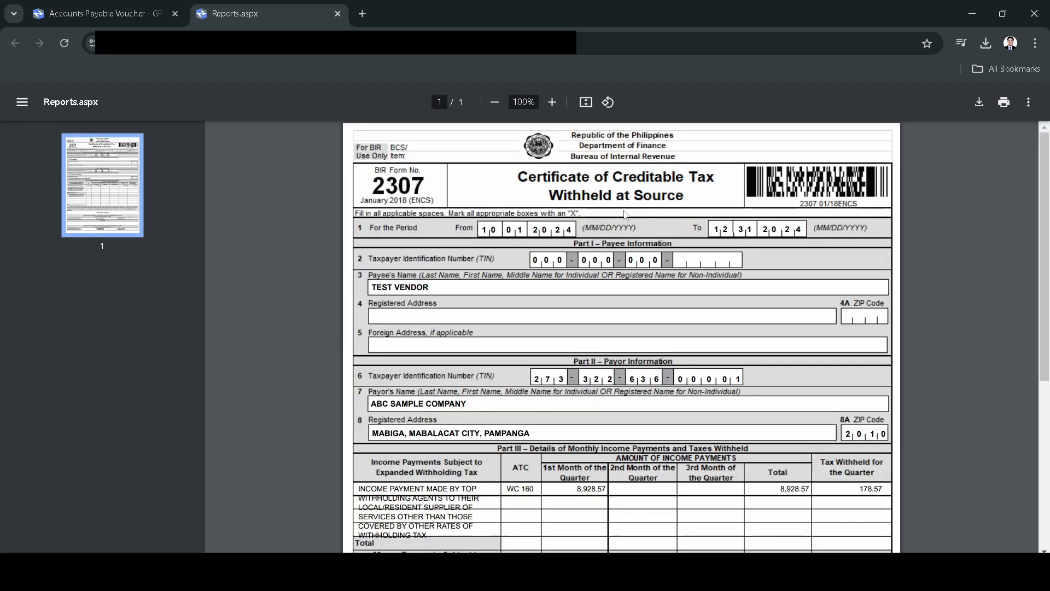
pyautogui.scroll(-5, 612, 366)
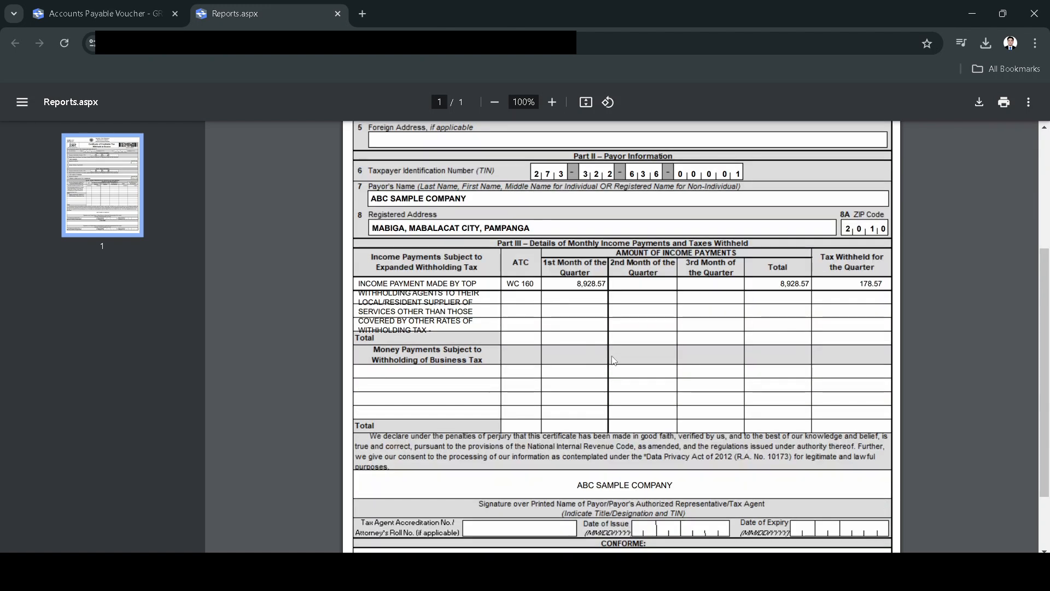
pyautogui.scroll(5, 623, 355)
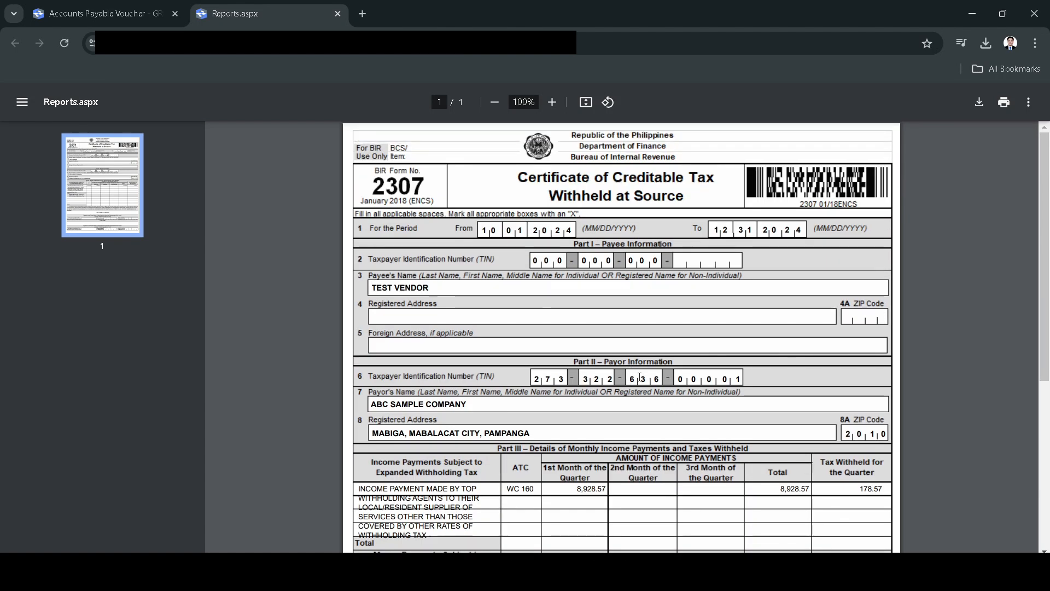
pyautogui.click(338, 14)
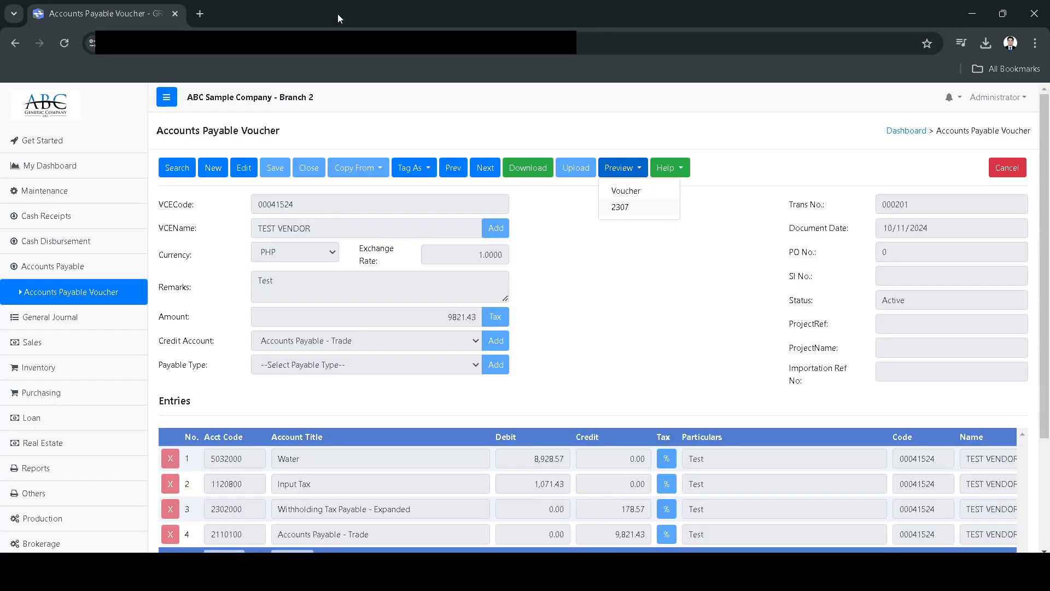
pyautogui.click(409, 147)
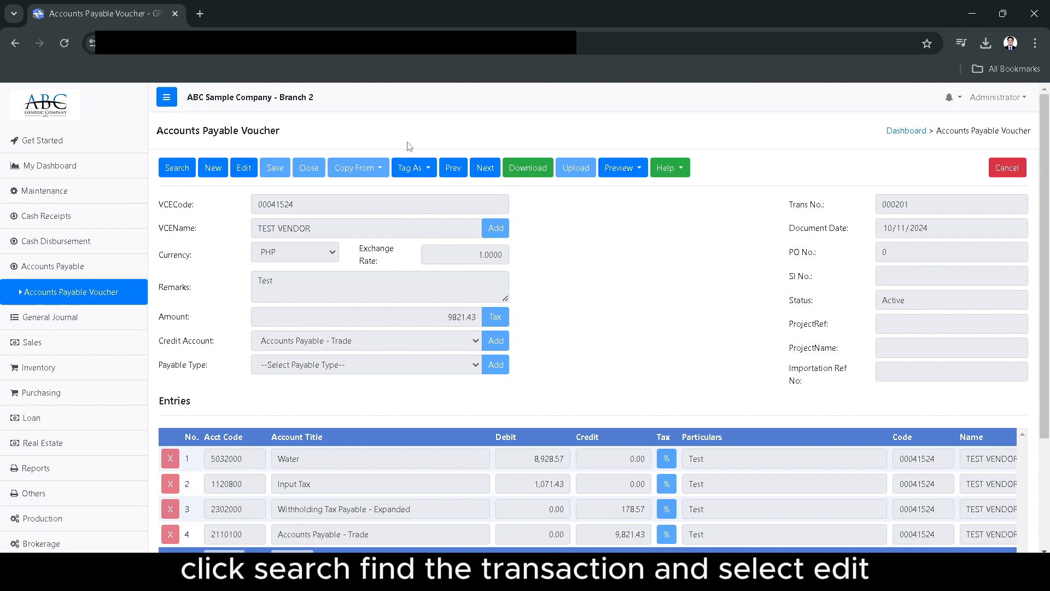
# Reopen the latest TEST VENDOR voucher from the transaction list, change its remarks to "Testss", and save the update.
pyautogui.click(176, 171)
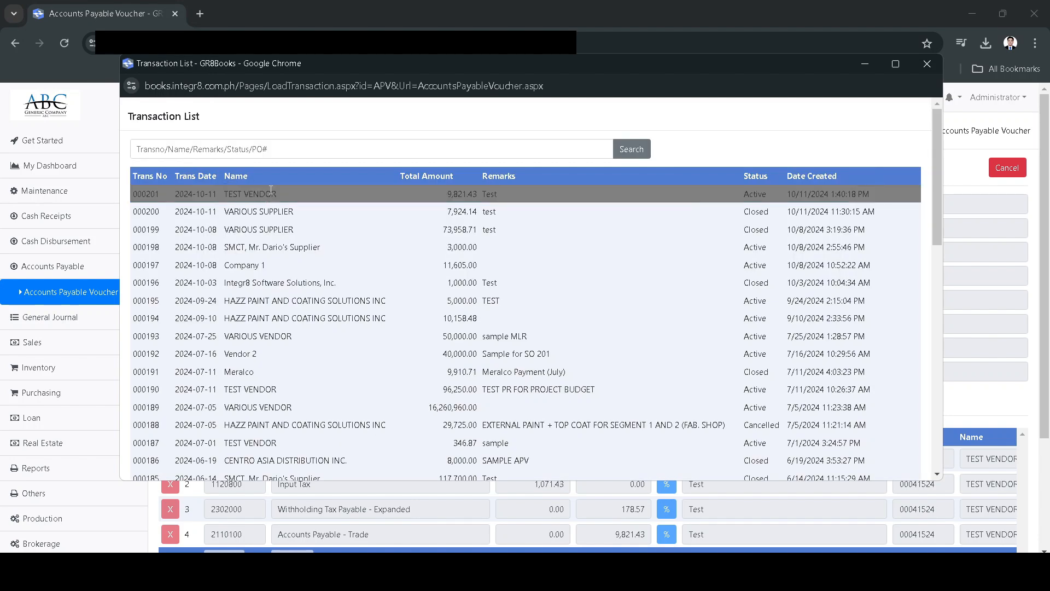
pyautogui.click(272, 193)
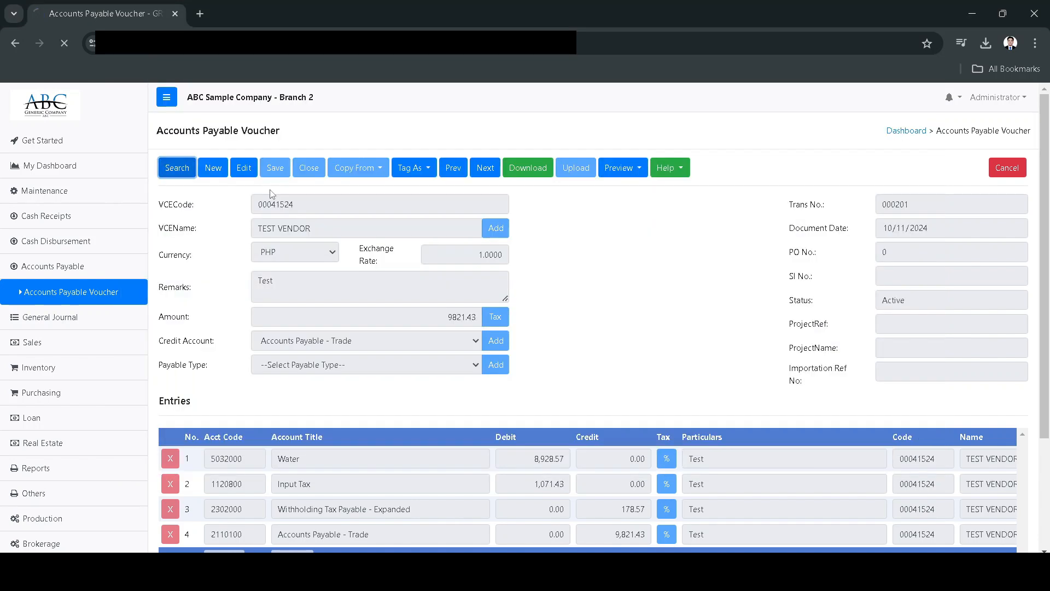
pyautogui.click(244, 168)
pyautogui.click(302, 285)
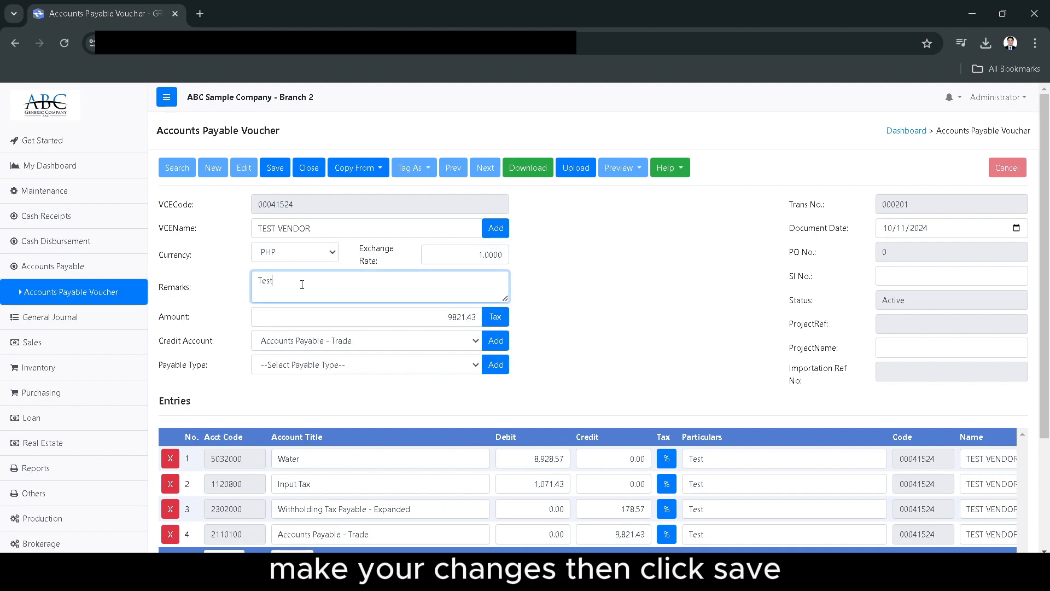
pyautogui.click(261, 166)
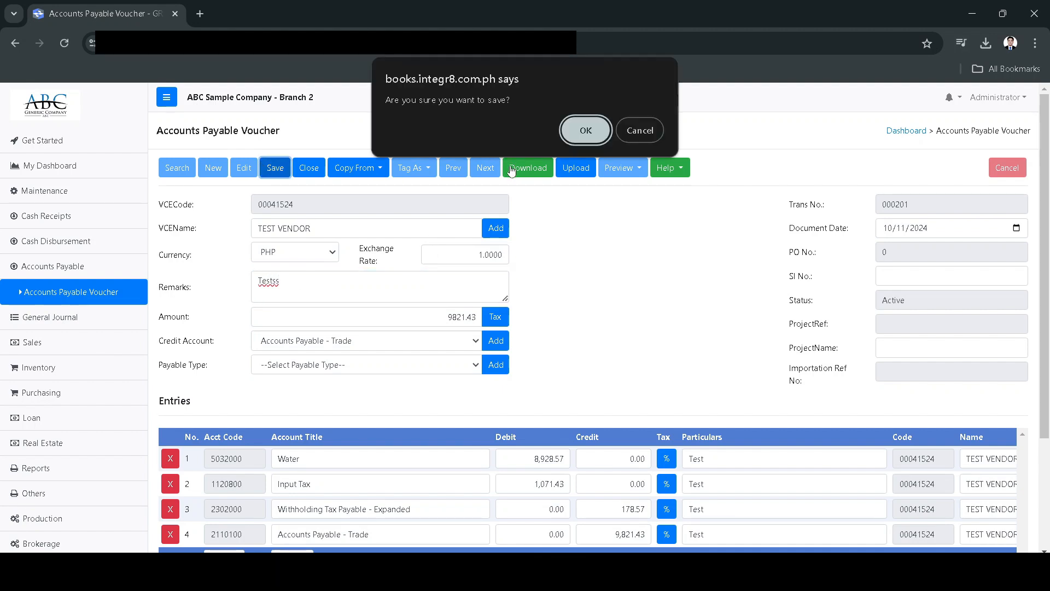
pyautogui.click(592, 125)
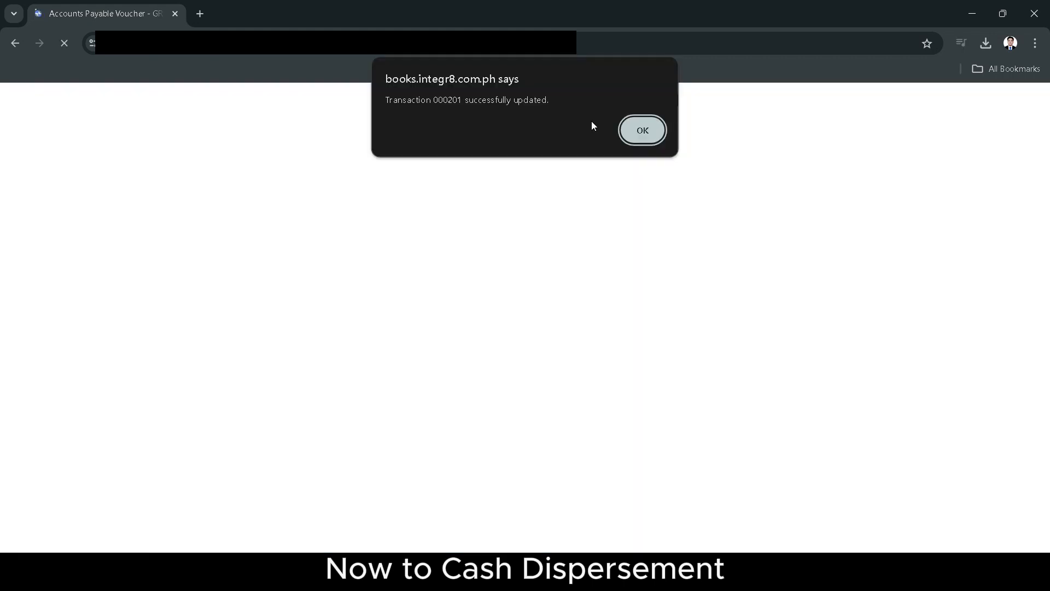
pyautogui.click(635, 134)
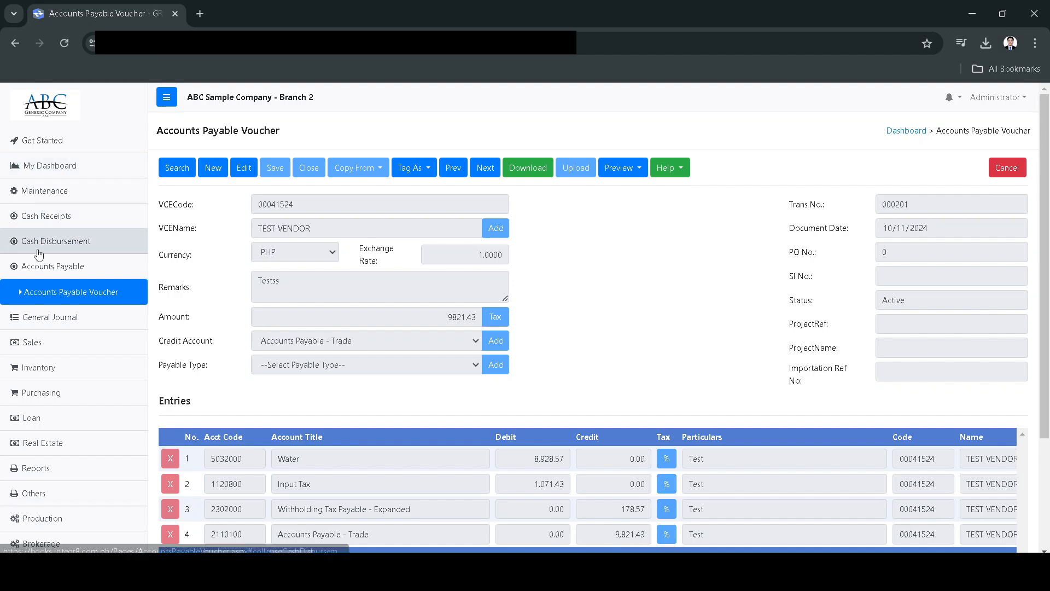
# Create a new cash disbursement and copy in the accounts payable voucher dated 2025-02-01 with the remark "Test".
pyautogui.click(52, 241)
pyautogui.click(51, 268)
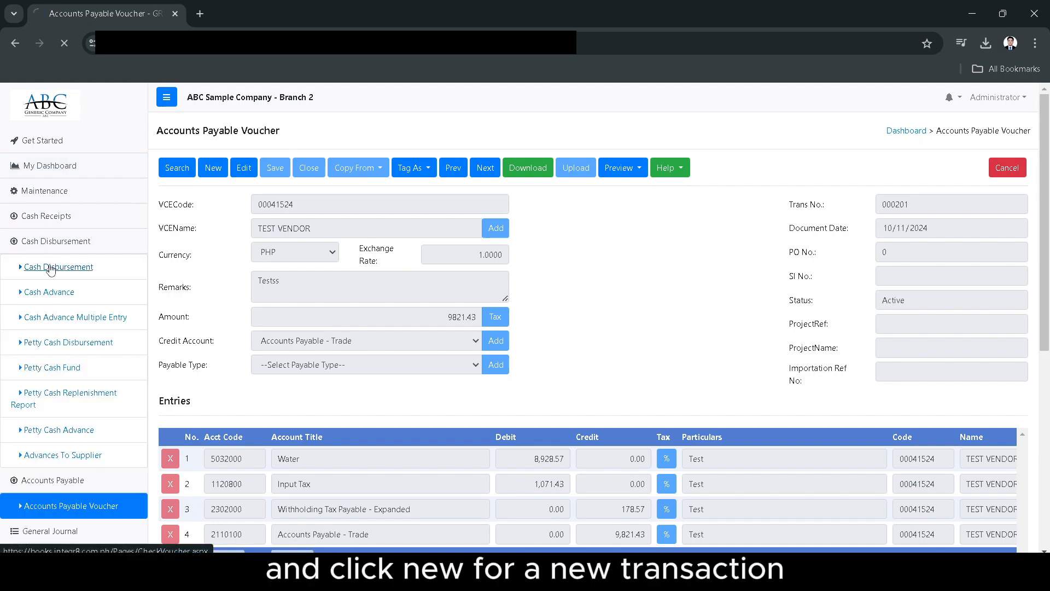
pyautogui.click(213, 169)
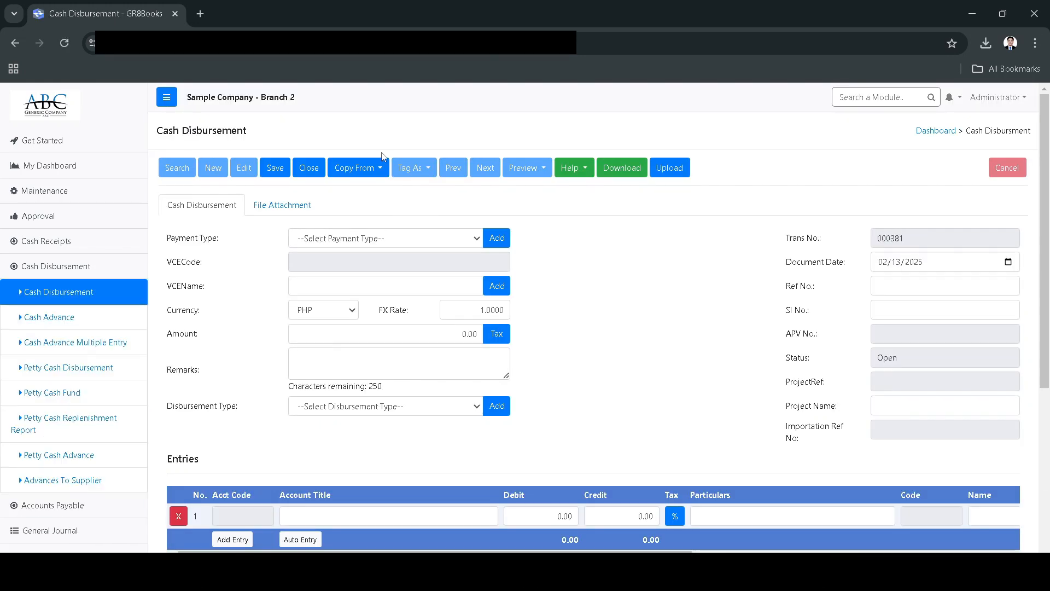
pyautogui.click(386, 171)
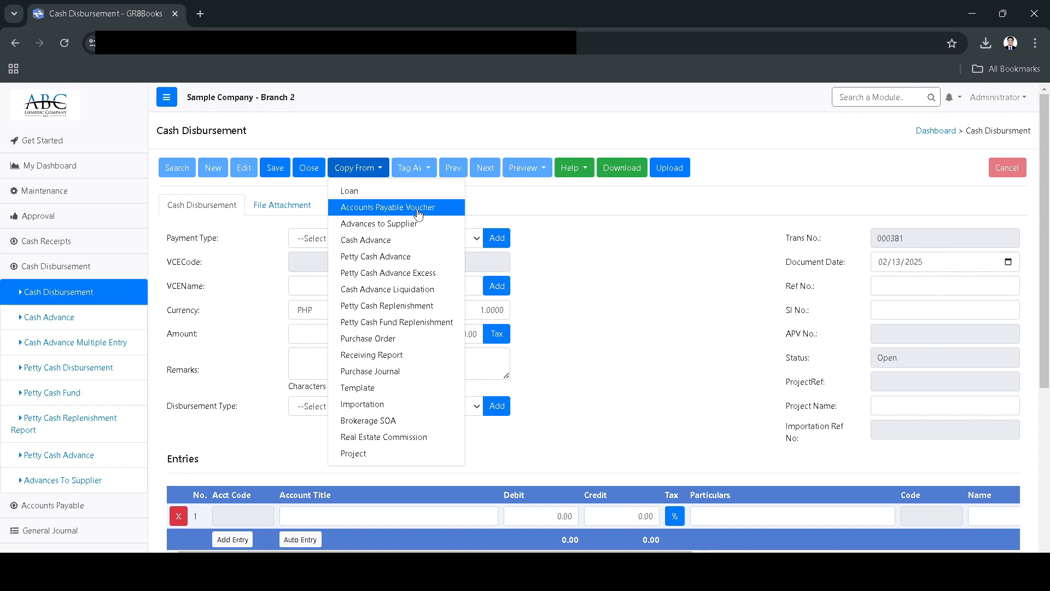
pyautogui.click(419, 208)
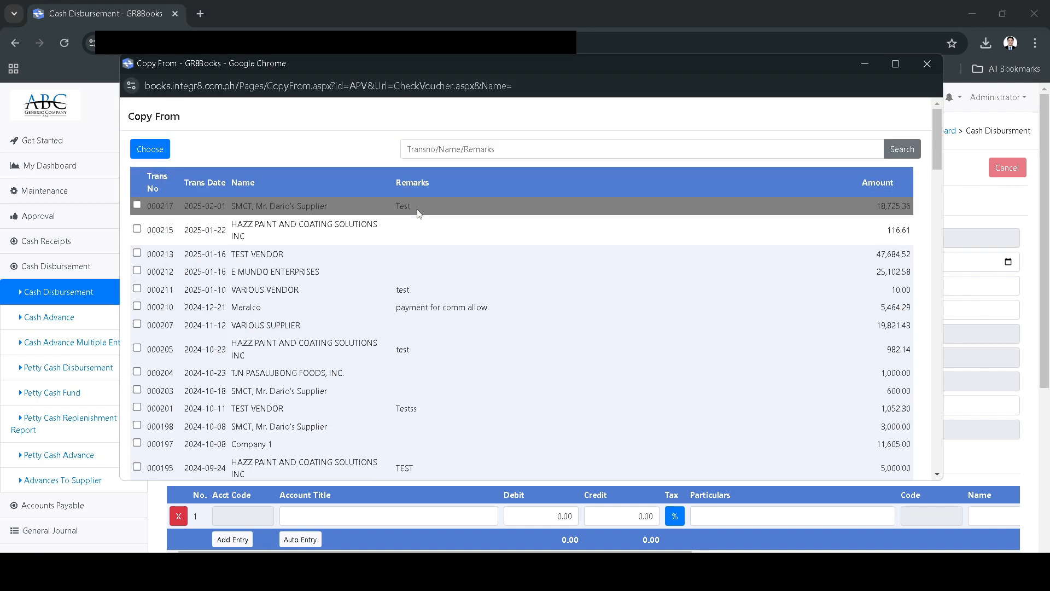
pyautogui.click(137, 205)
pyautogui.click(149, 152)
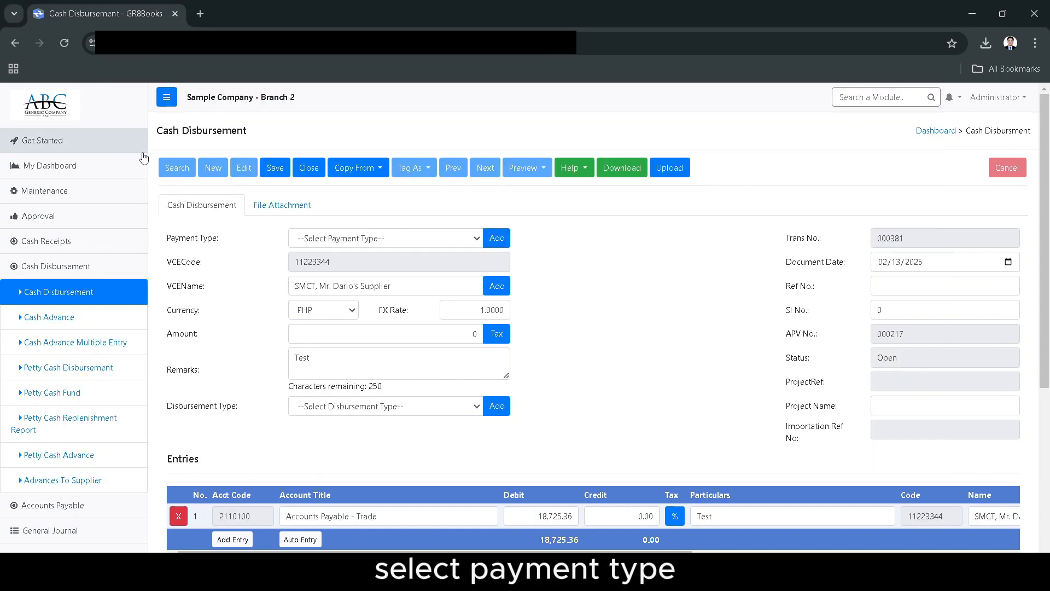
# Set the disbursement's payment type to Check and its bank to BPI.
pyautogui.click(326, 242)
pyautogui.click(333, 275)
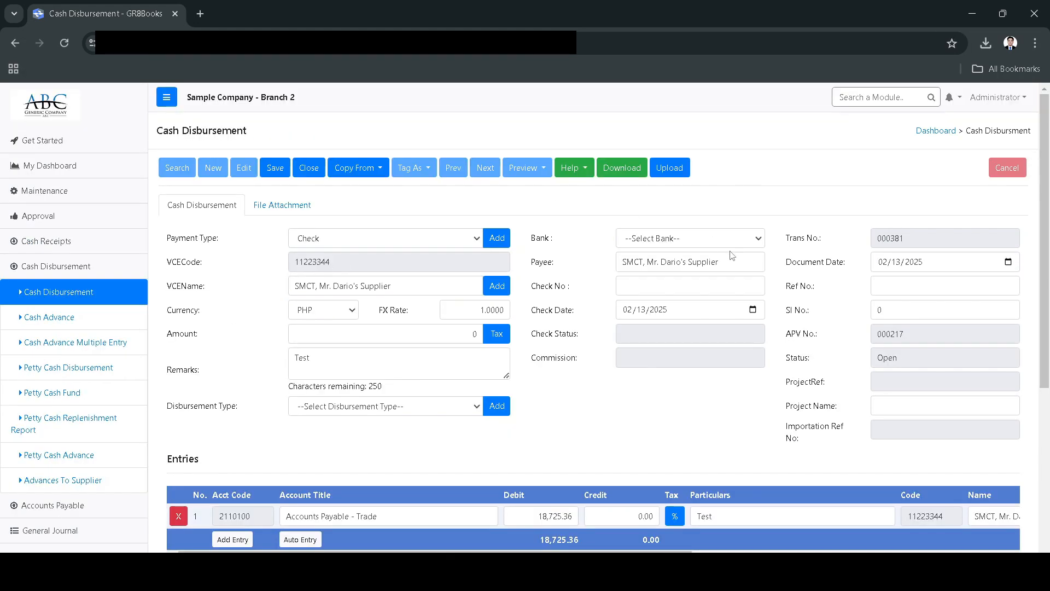
pyautogui.click(715, 240)
pyautogui.click(657, 289)
# Set the disbursement amount to 20,000, then open its tax settings and close them without choosing any codes.
pyautogui.click(462, 328)
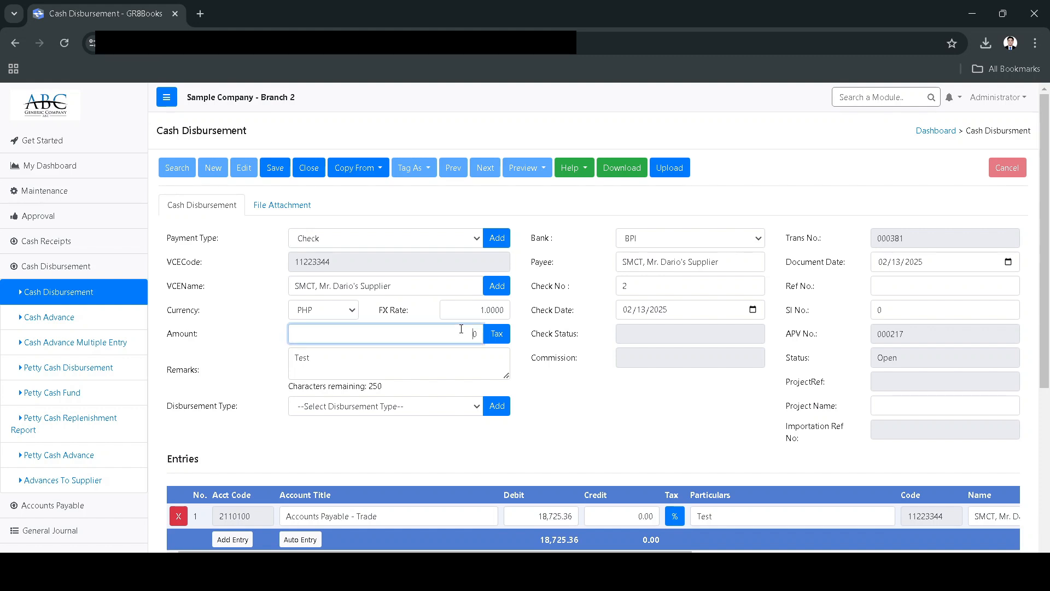
pyautogui.doubleClick(472, 332)
pyautogui.press('BackSpace')
pyautogui.press('BackSpace')
pyautogui.press('BackSpace')
pyautogui.press('BackSpace')
pyautogui.write('20000')
pyautogui.click(504, 332)
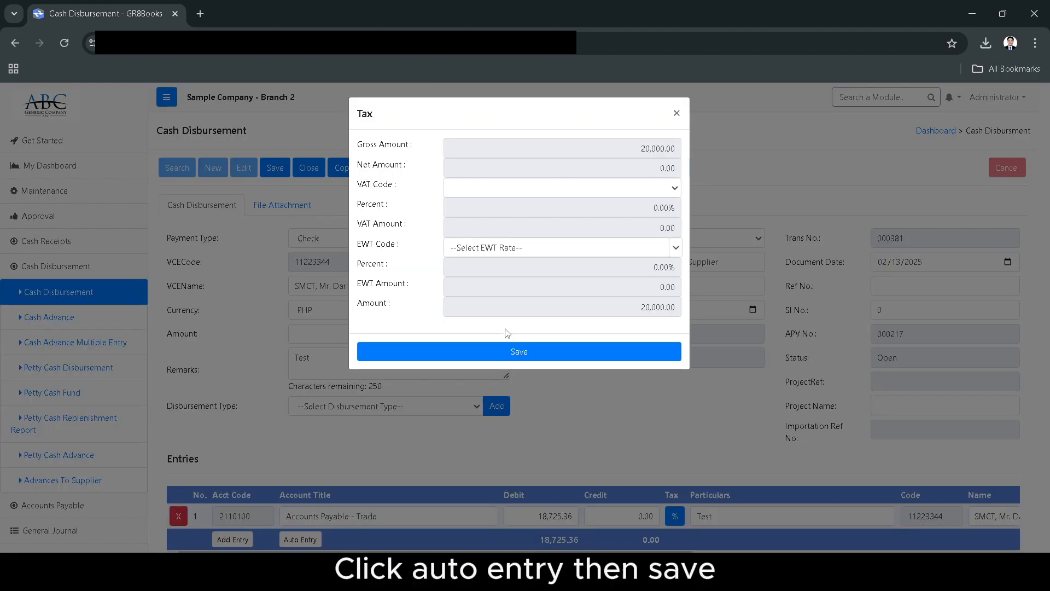
pyautogui.click(677, 113)
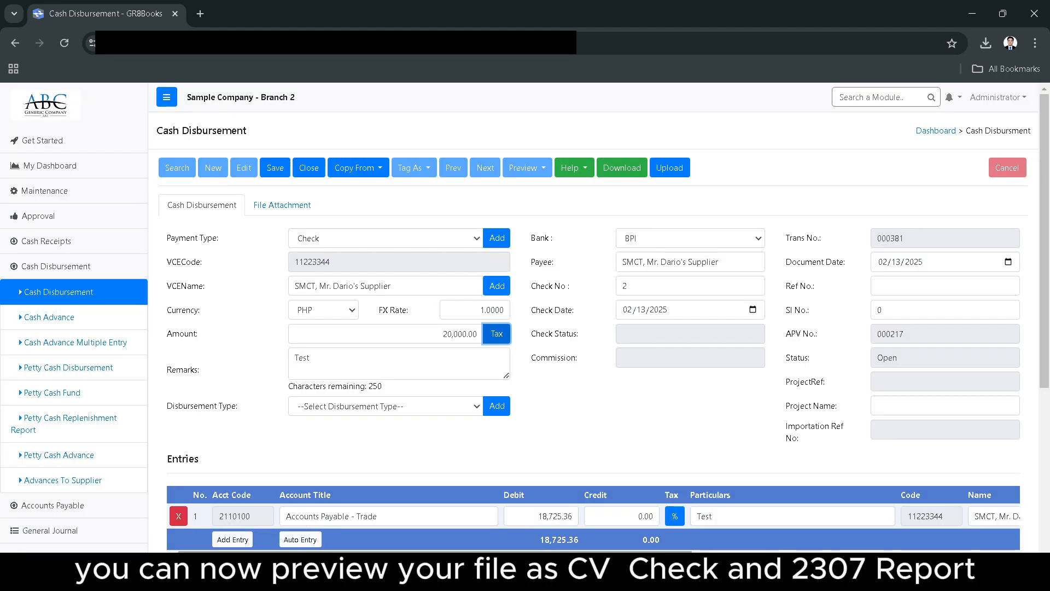
# Generate the disbursement's balancing Cash in BANK - BPI entry with Auto Entry and save the transaction.
pyautogui.click(296, 540)
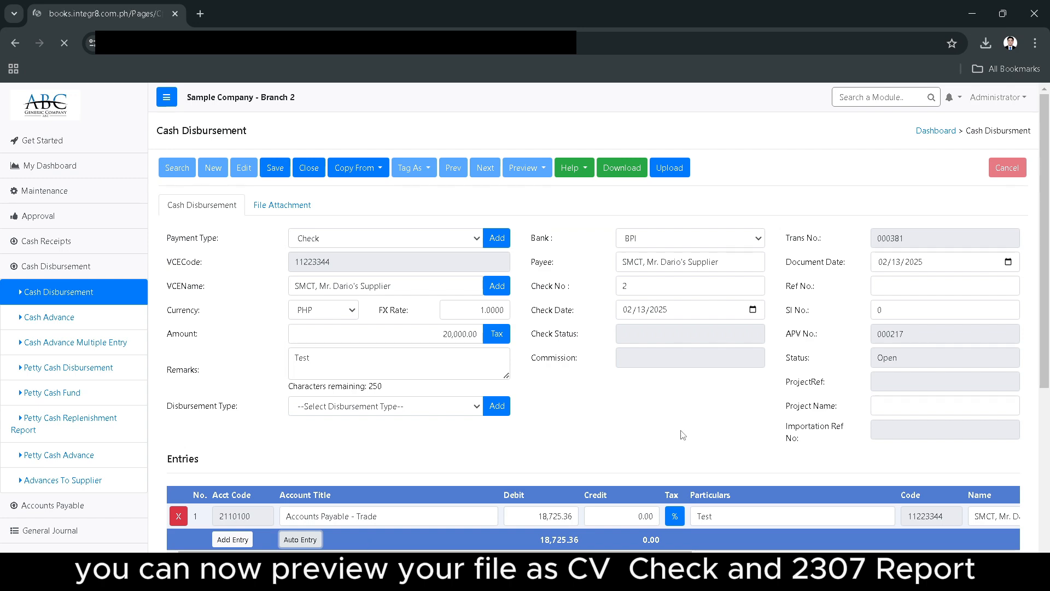
pyautogui.scroll(-3, 677, 432)
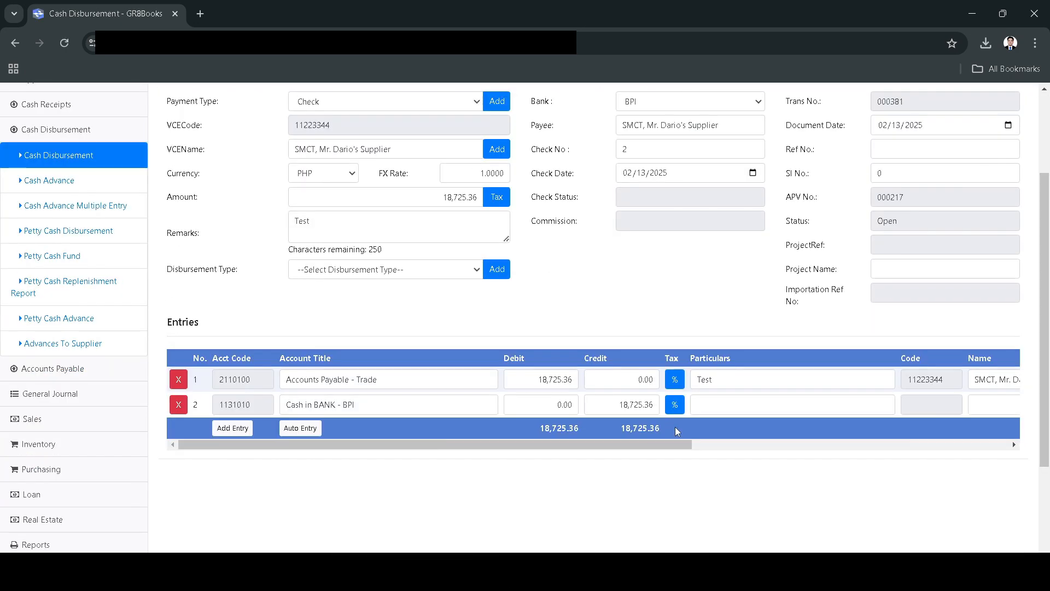
pyautogui.scroll(3, 645, 453)
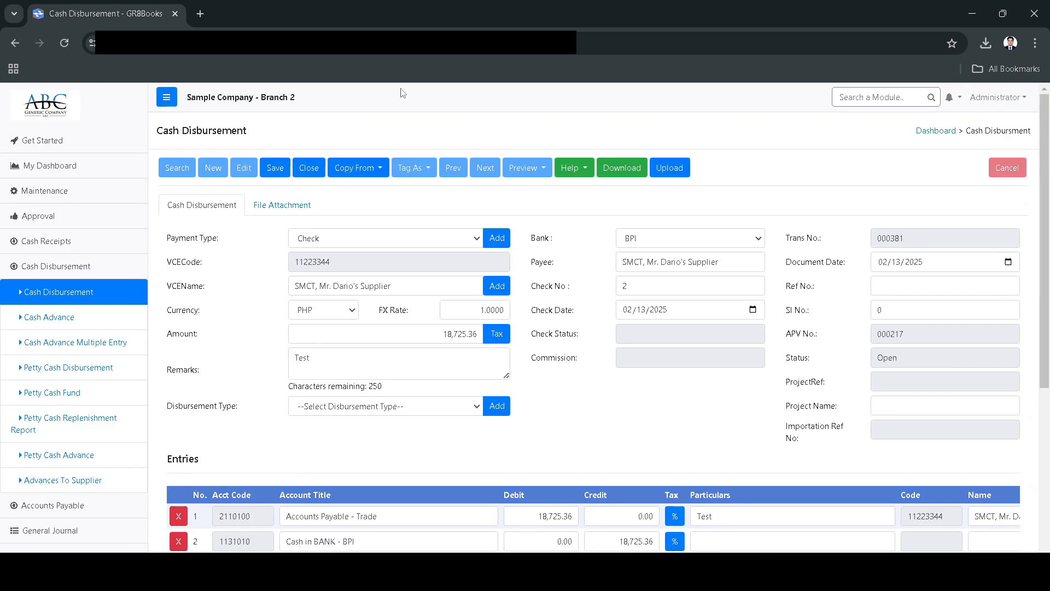
pyautogui.click(275, 167)
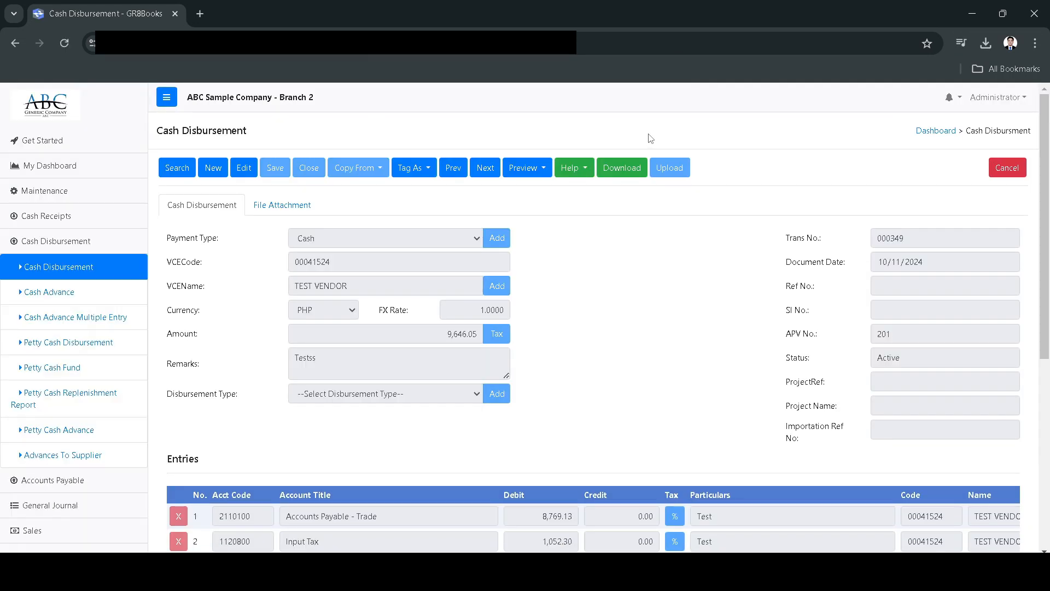
# Preview the saved TEST VENDOR cash disbursement's voucher report and close it.
pyautogui.click(527, 168)
pyautogui.click(530, 194)
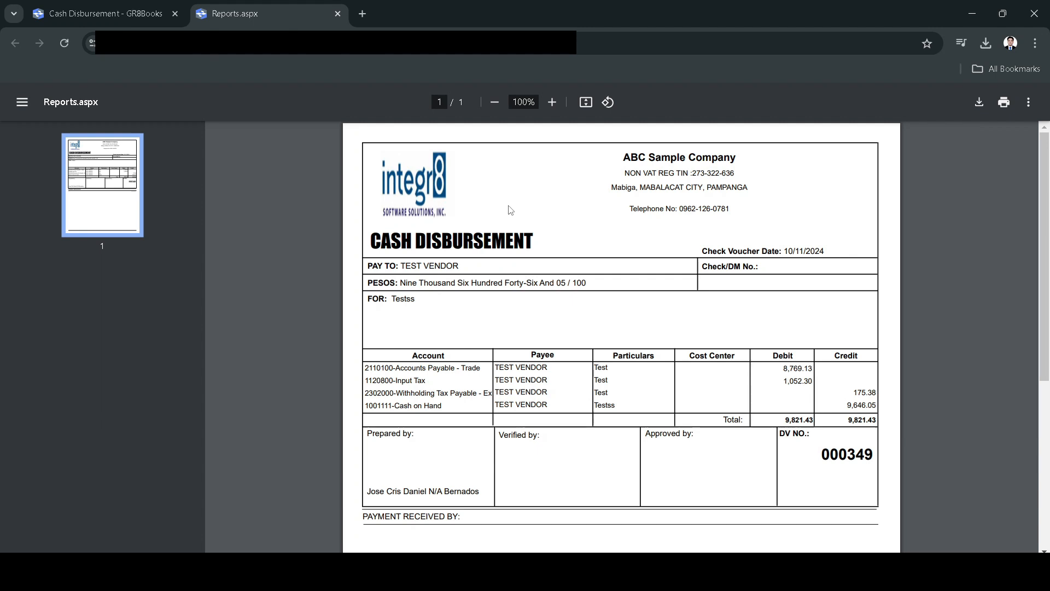
pyautogui.click(338, 14)
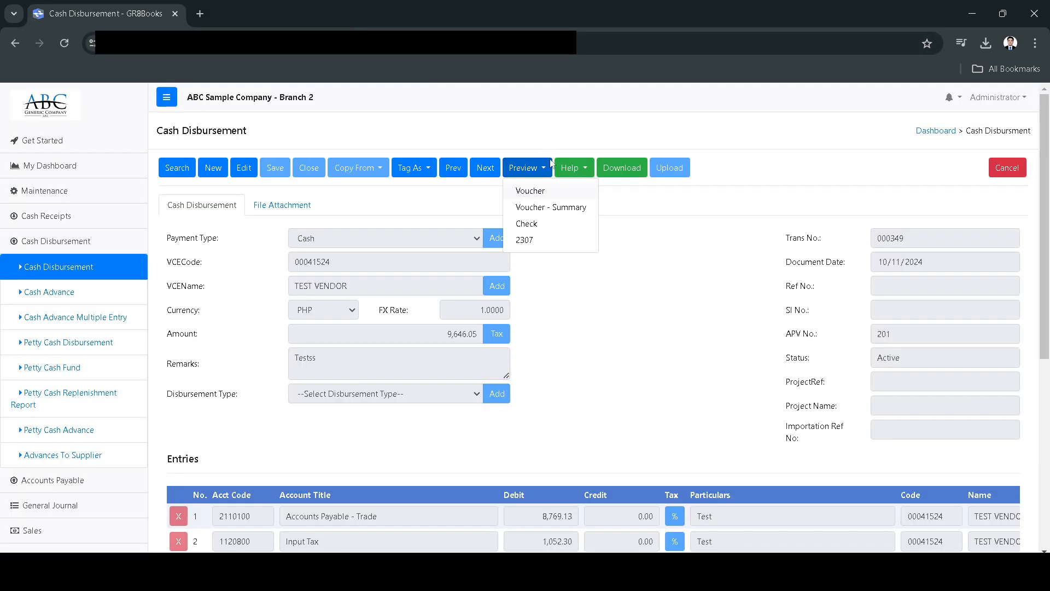
# Preview and examine the cash disbursement's 2307 certificate, then preview its voucher summary report, closing each one.
pyautogui.click(546, 239)
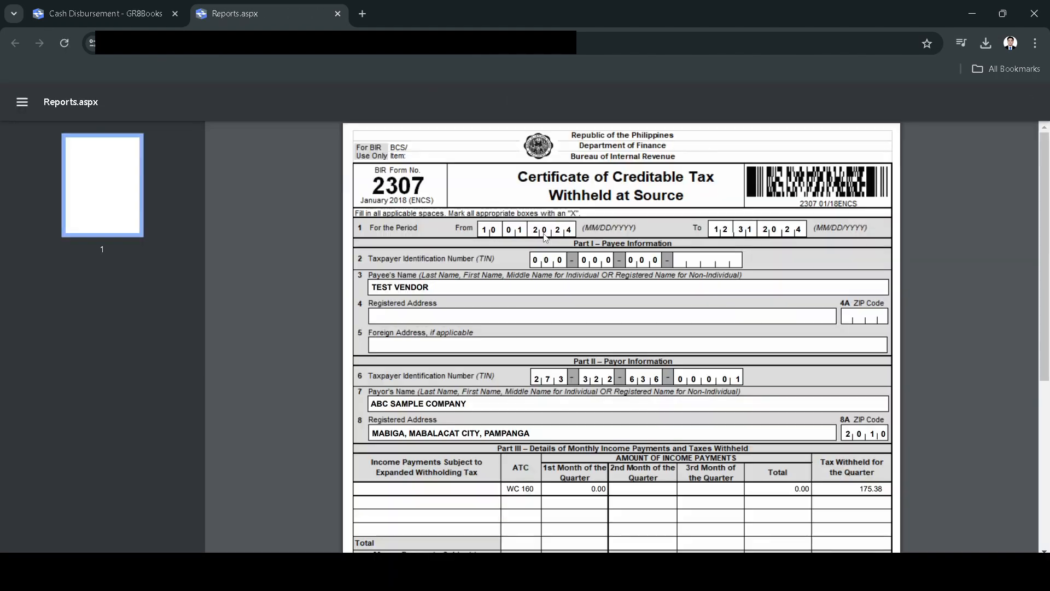
pyautogui.scroll(-1, 428, 347)
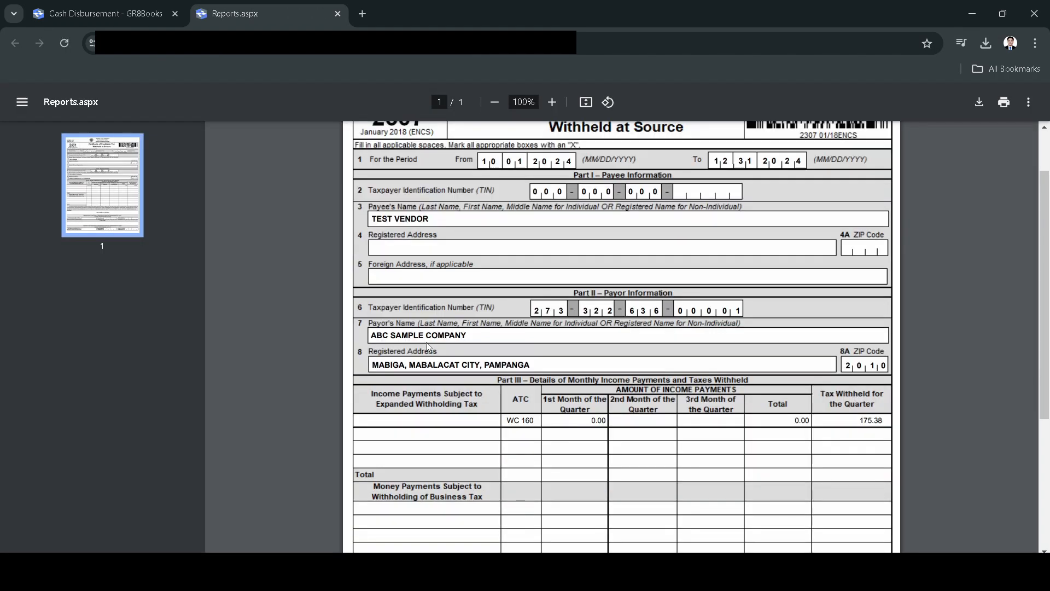
pyautogui.scroll(-3, 427, 337)
pyautogui.scroll(4, 426, 335)
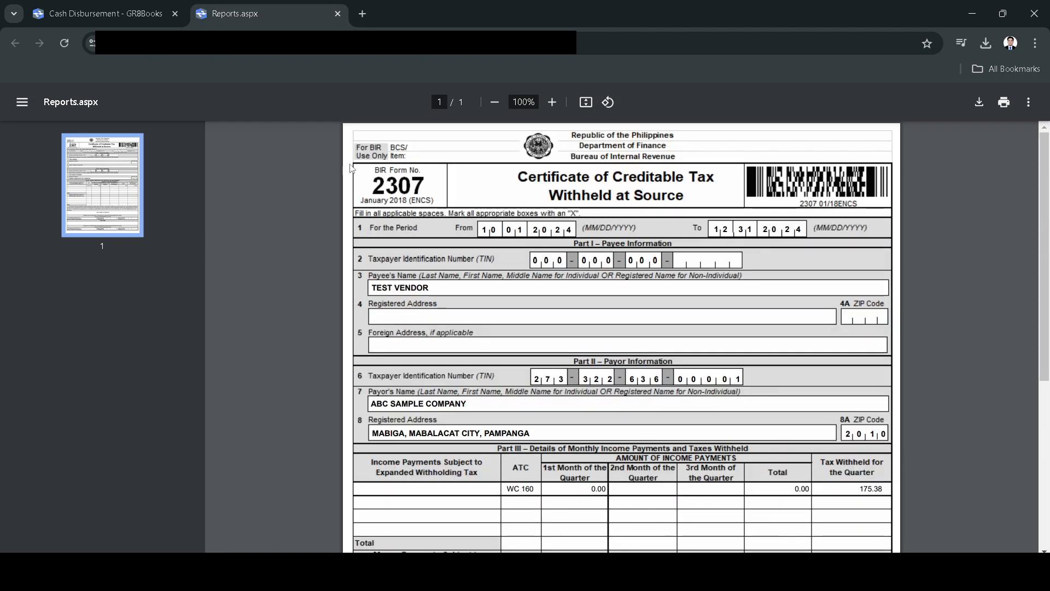
pyautogui.click(337, 13)
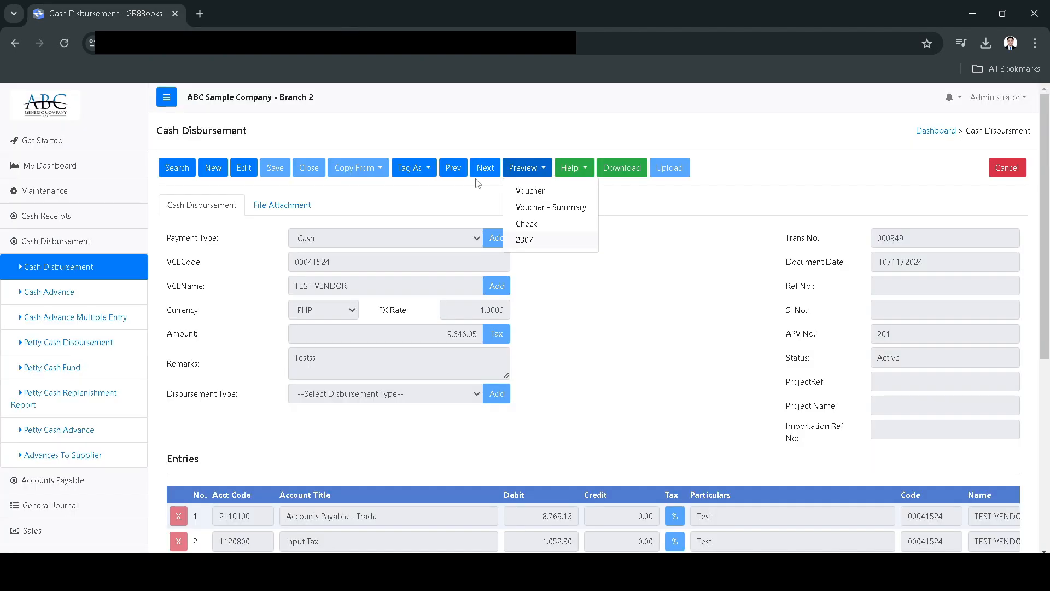
pyautogui.click(547, 211)
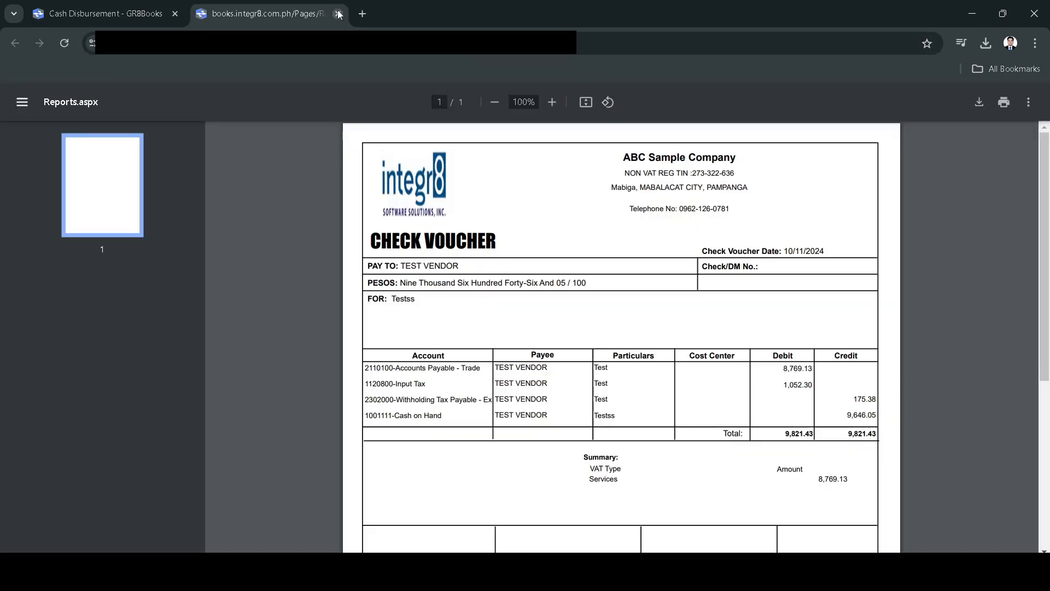
pyautogui.click(338, 13)
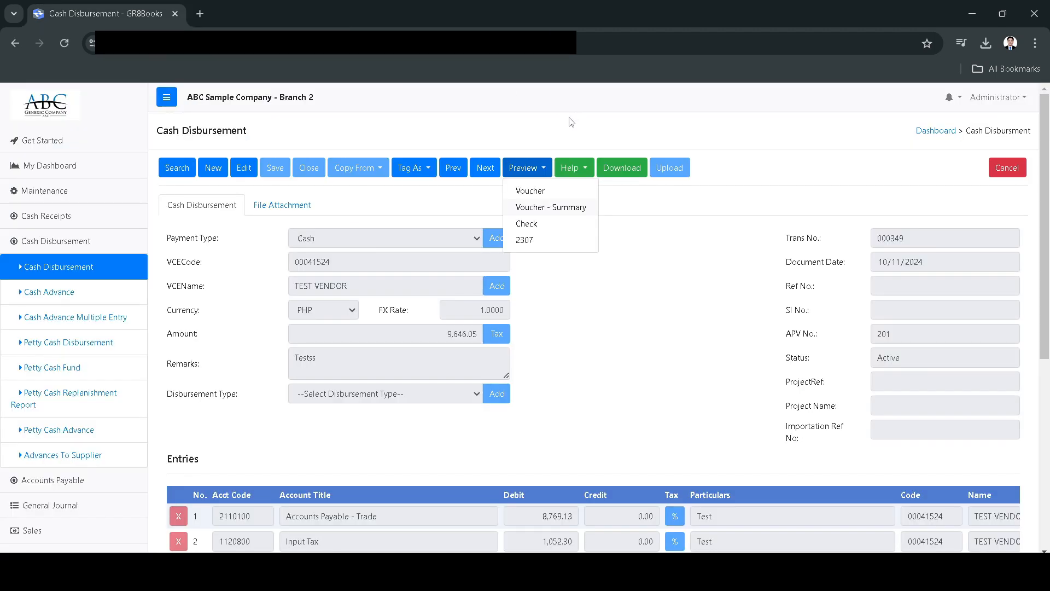
# Configure the disbursement's check print with a text rotation of 90 degrees and generate the check printout.
pyautogui.click(544, 224)
pyautogui.click(457, 187)
pyautogui.click(437, 220)
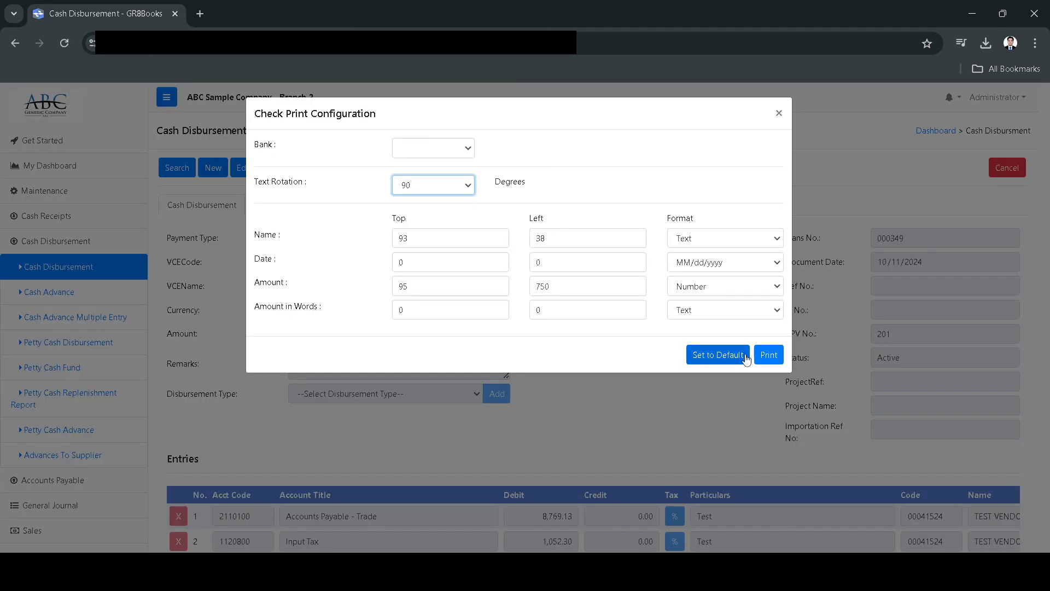
pyautogui.click(770, 356)
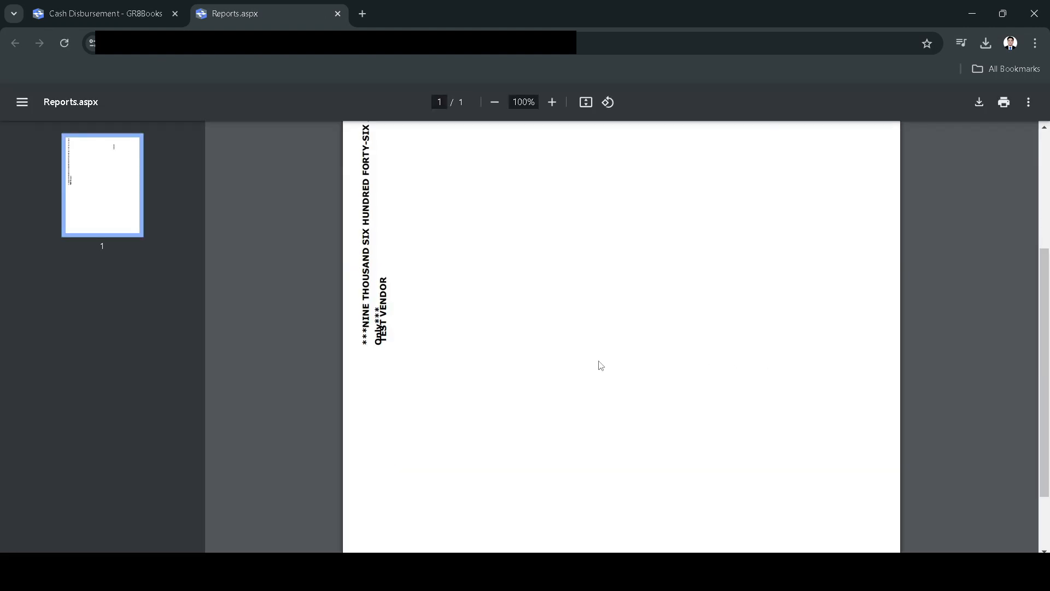
# Close the check printout and the check print configuration.
pyautogui.click(338, 14)
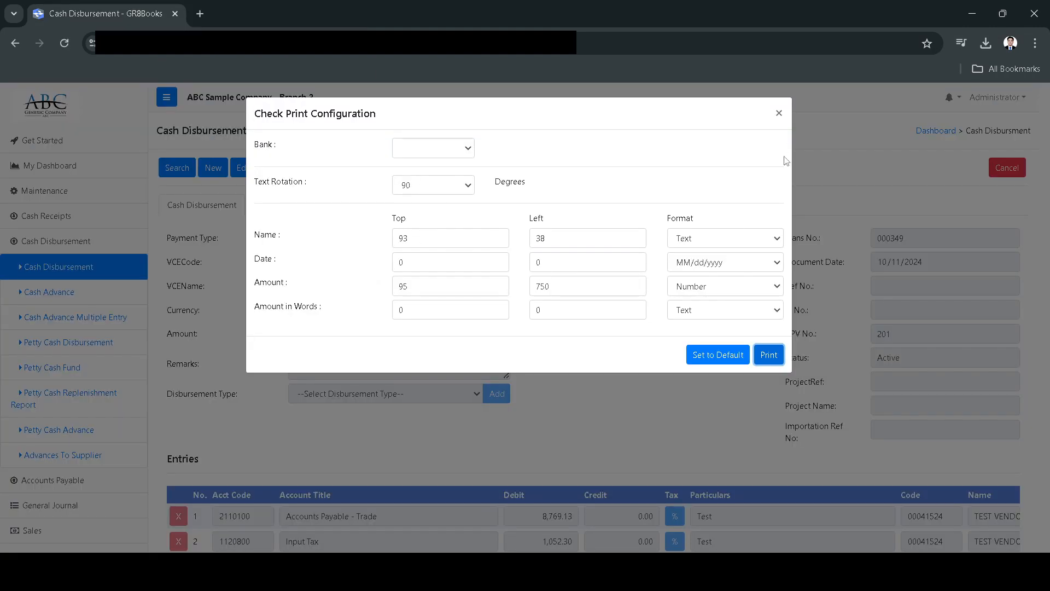
pyautogui.click(779, 112)
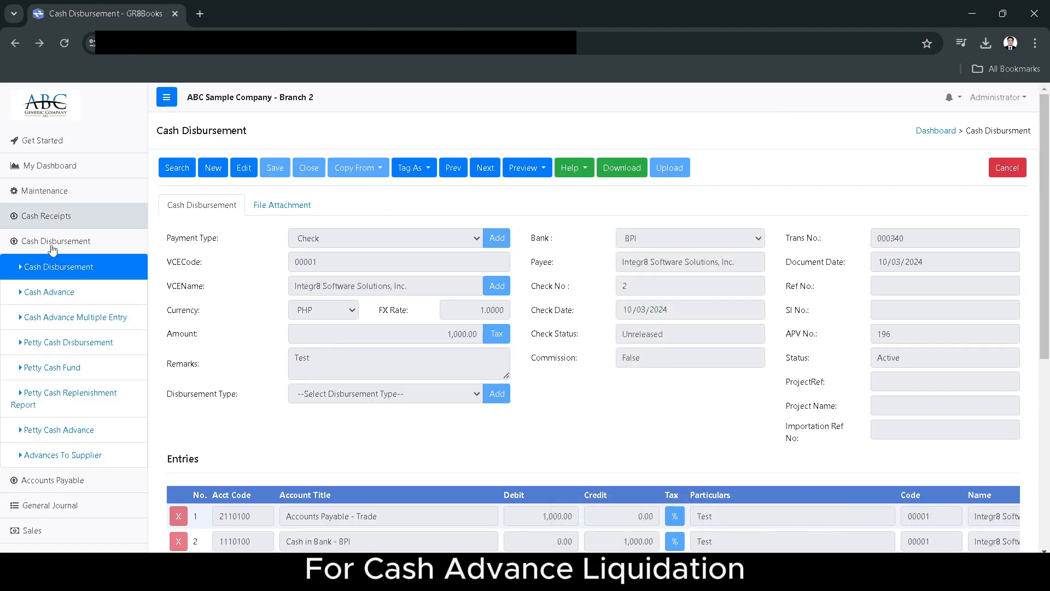
# Start a new cash advance transaction for the vendor Integr8 Software Solutions, Inc.
pyautogui.click(51, 294)
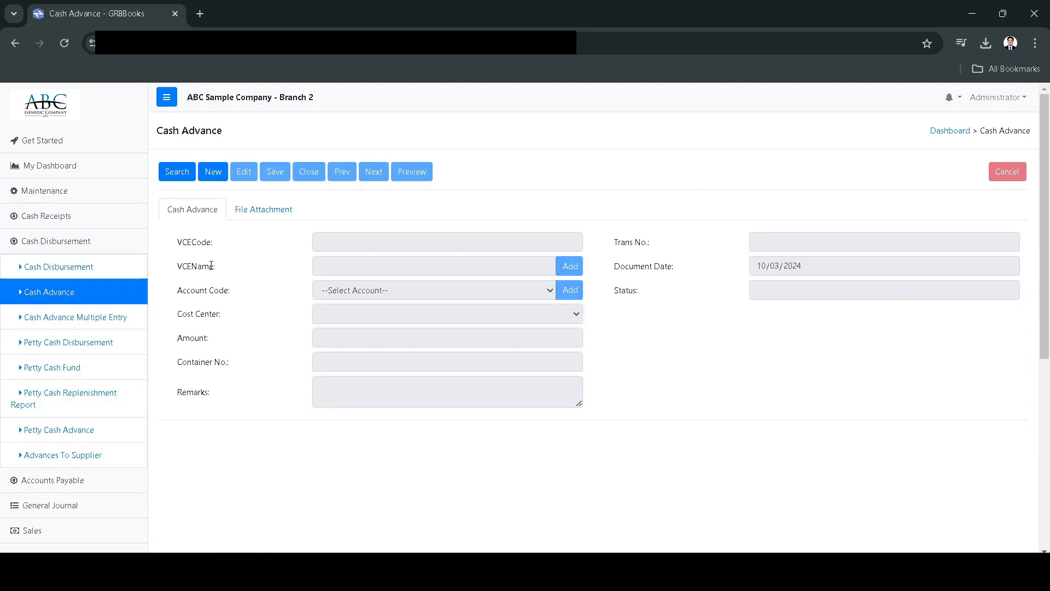
pyautogui.click(213, 172)
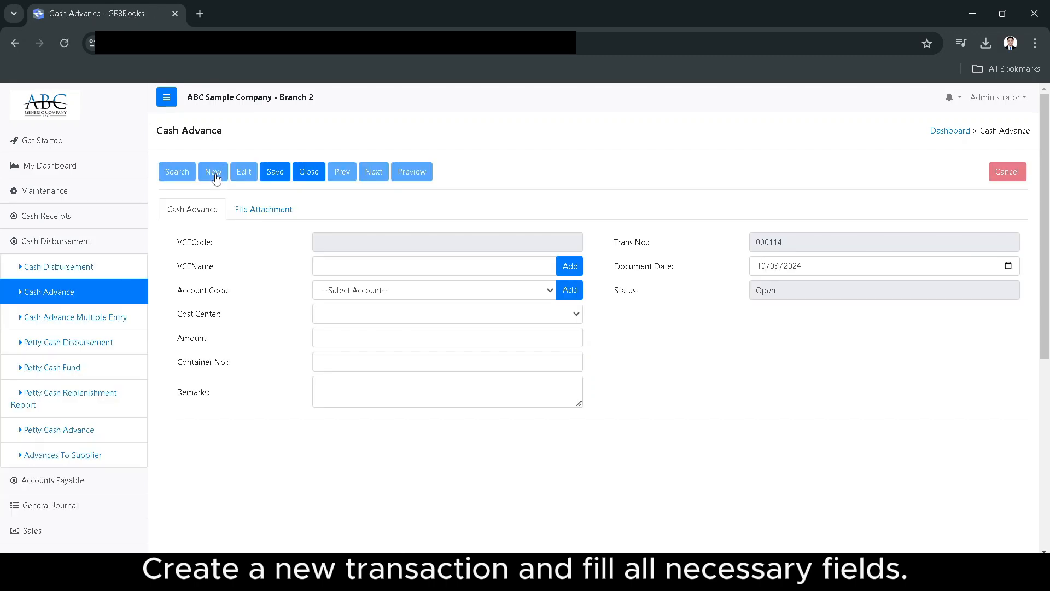
pyautogui.click(326, 264)
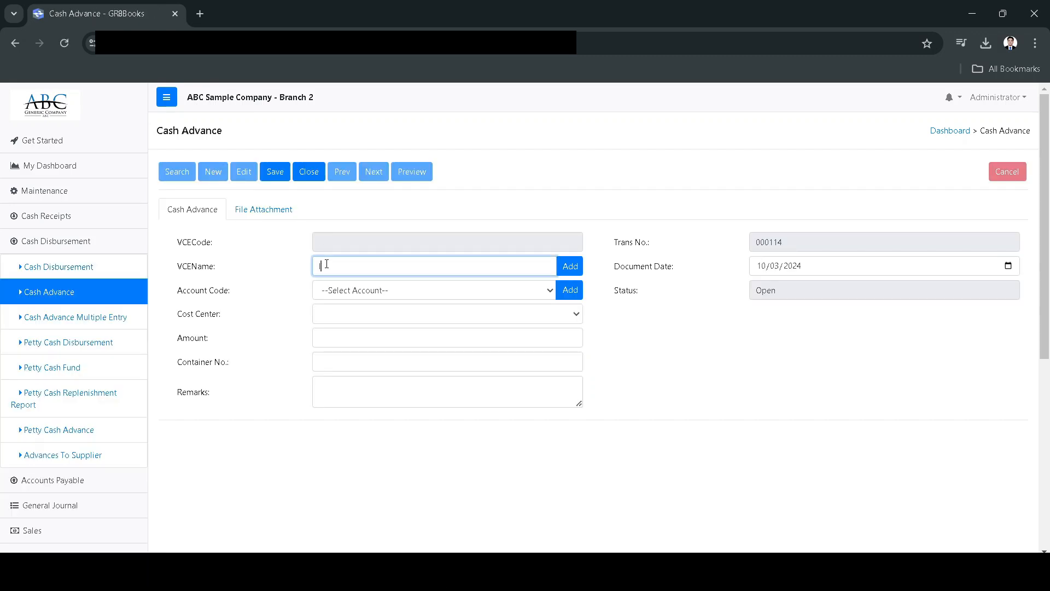
pyautogui.write('Inte')
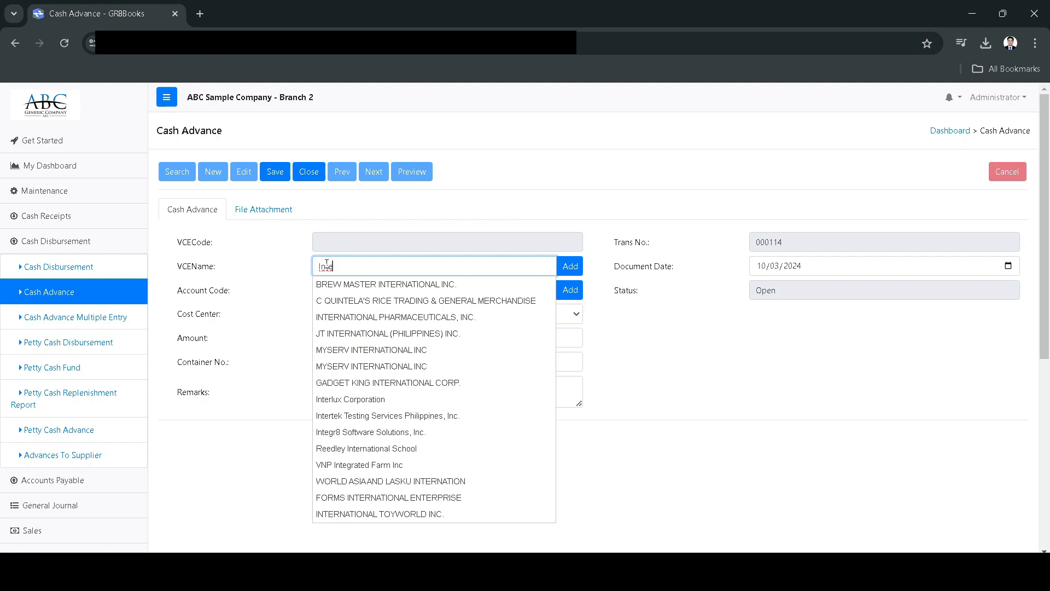
pyautogui.write('g')
pyautogui.click(351, 285)
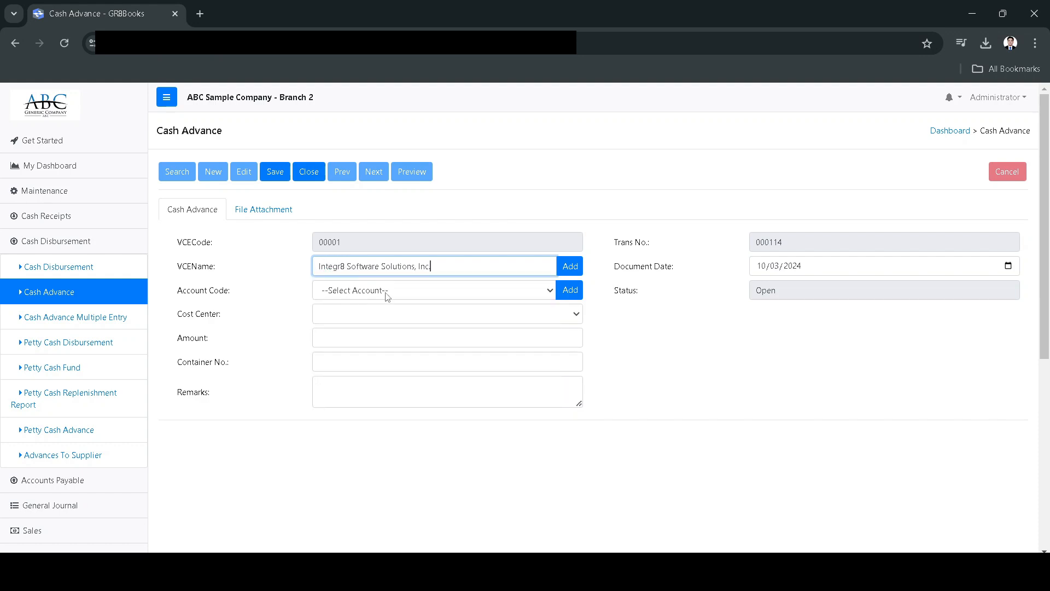
# Set the cash advance's account to Transportation And Travel, its amount to 250 and its remarks to Test.
pyautogui.click(388, 290)
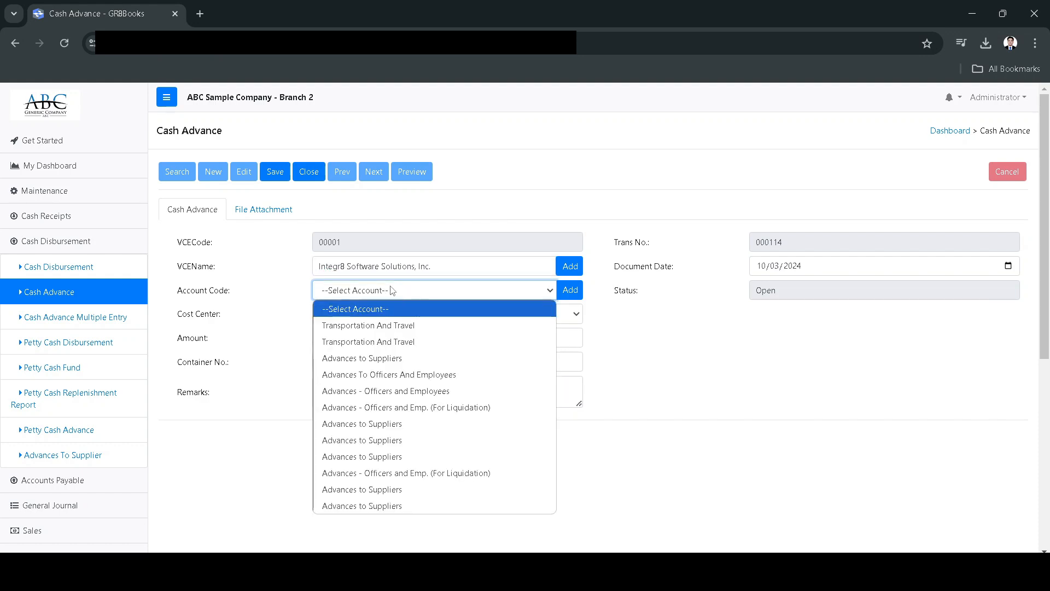
pyautogui.click(383, 327)
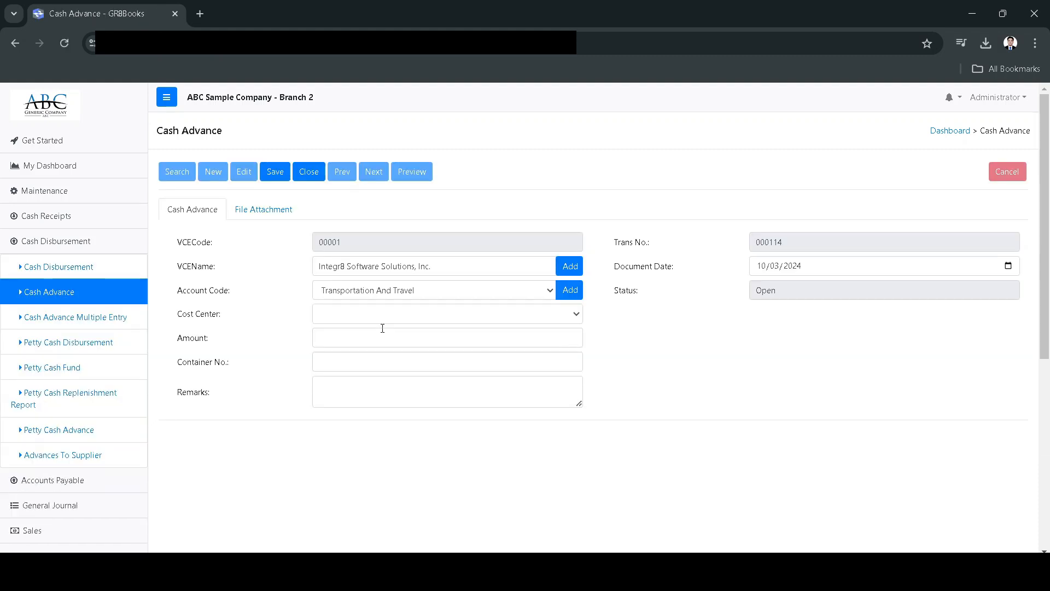
pyautogui.click(379, 342)
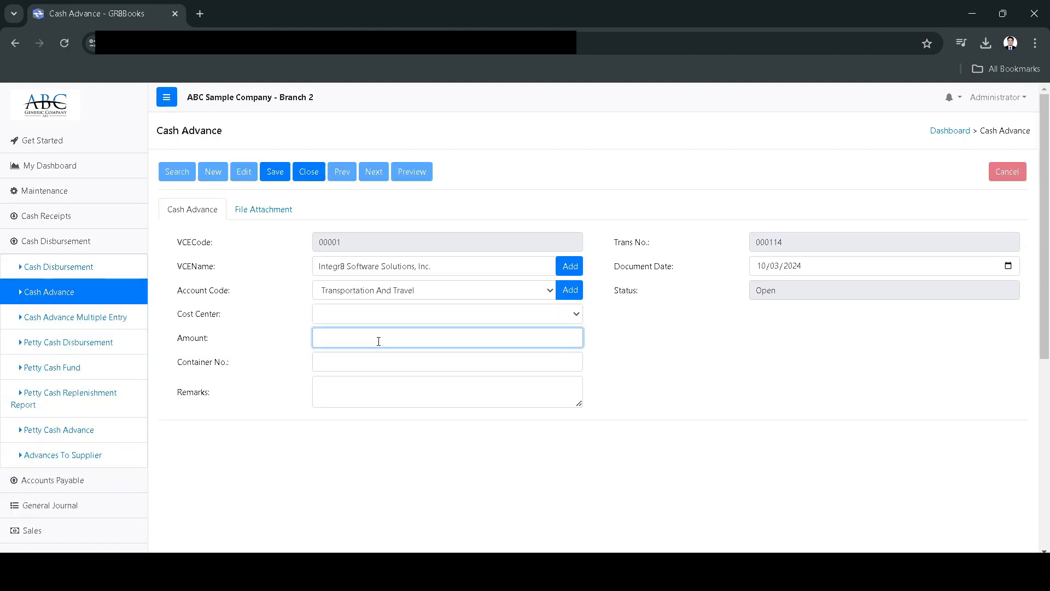
pyautogui.write('250')
pyautogui.click(399, 384)
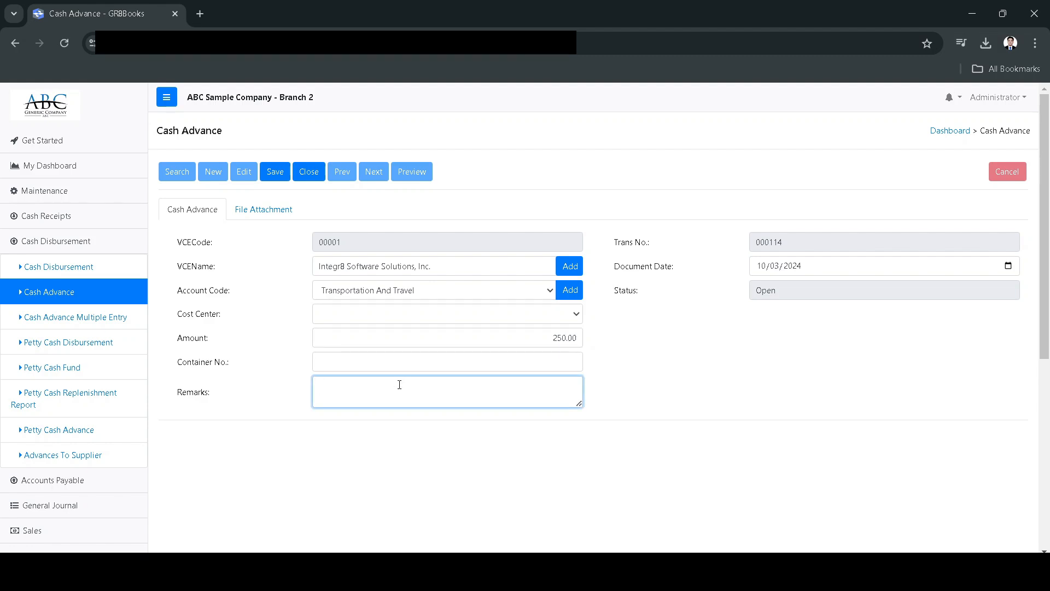
pyautogui.write('Test')
# Save the new cash advance, and preview its cash advance request form and close it.
pyautogui.click(276, 172)
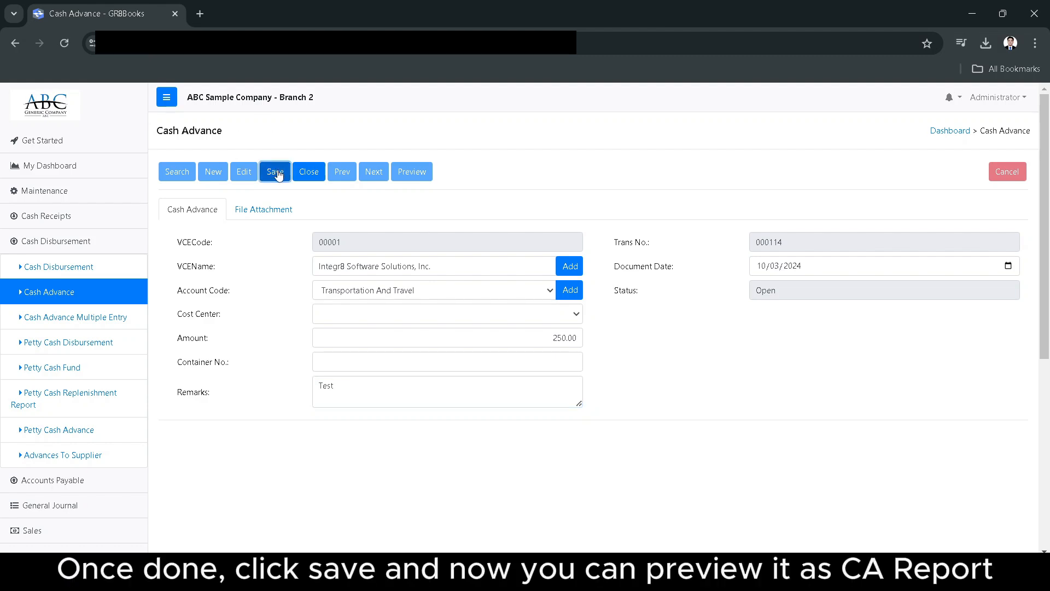
pyautogui.click(581, 130)
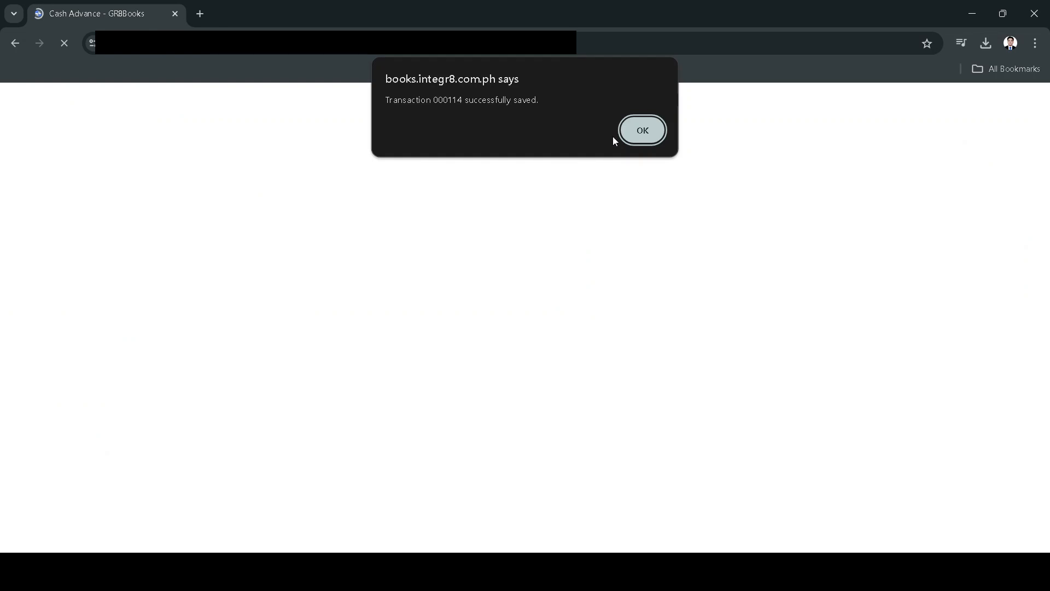
pyautogui.click(643, 131)
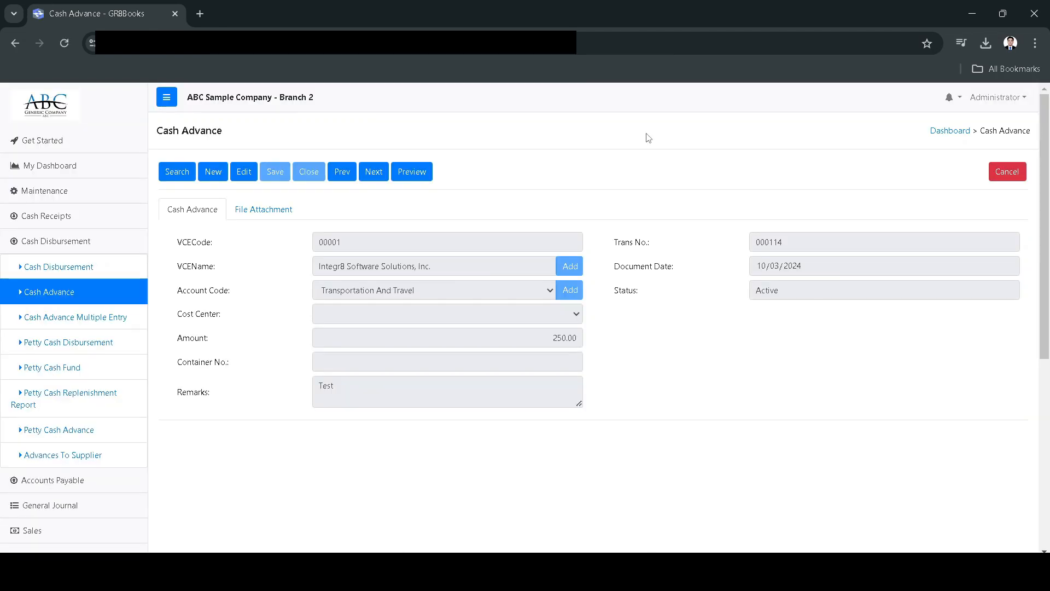
pyautogui.click(420, 172)
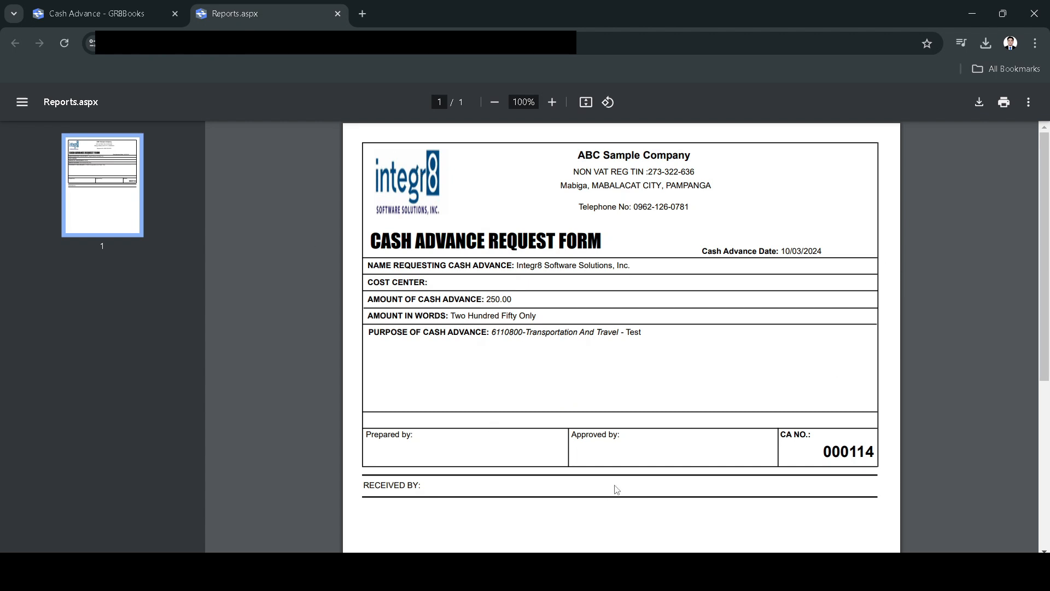
pyautogui.click(337, 14)
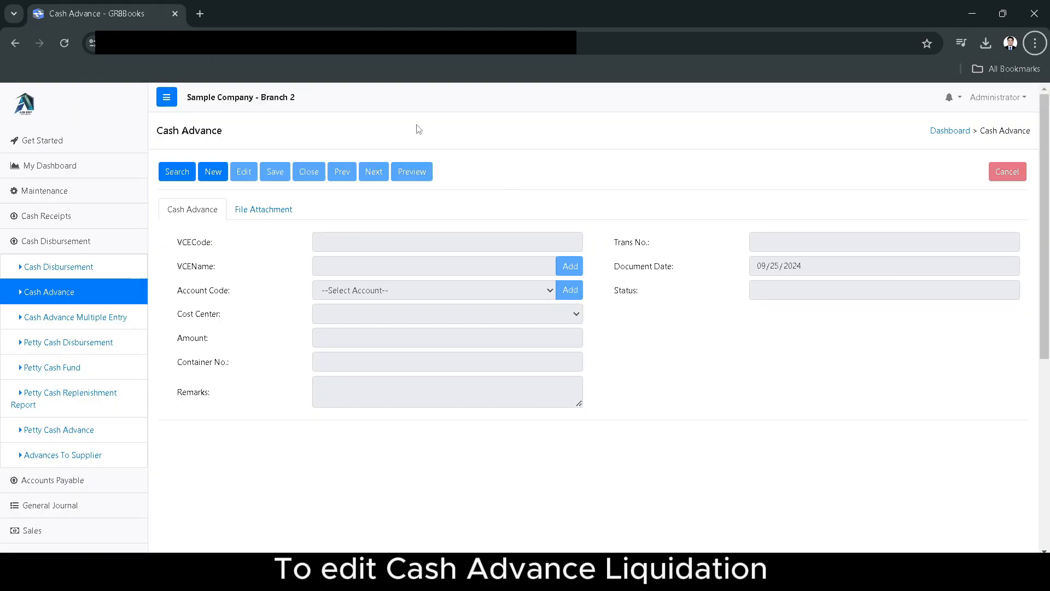
# Load the existing TEST VENDOR cash advance from the transaction list, set its amount to 50,000.00 and save it.
pyautogui.click(177, 171)
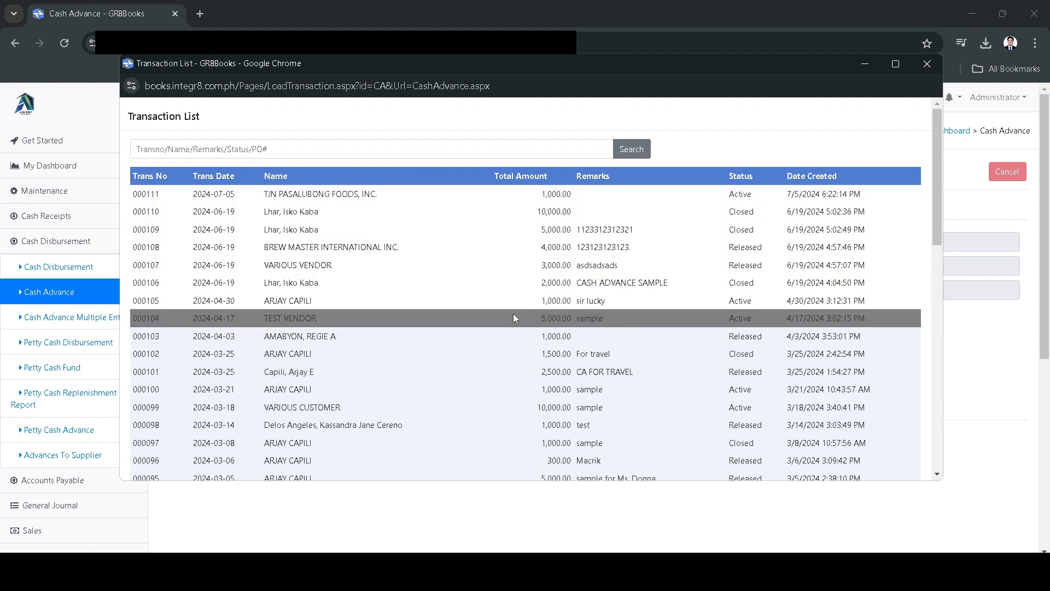
pyautogui.doubleClick(513, 313)
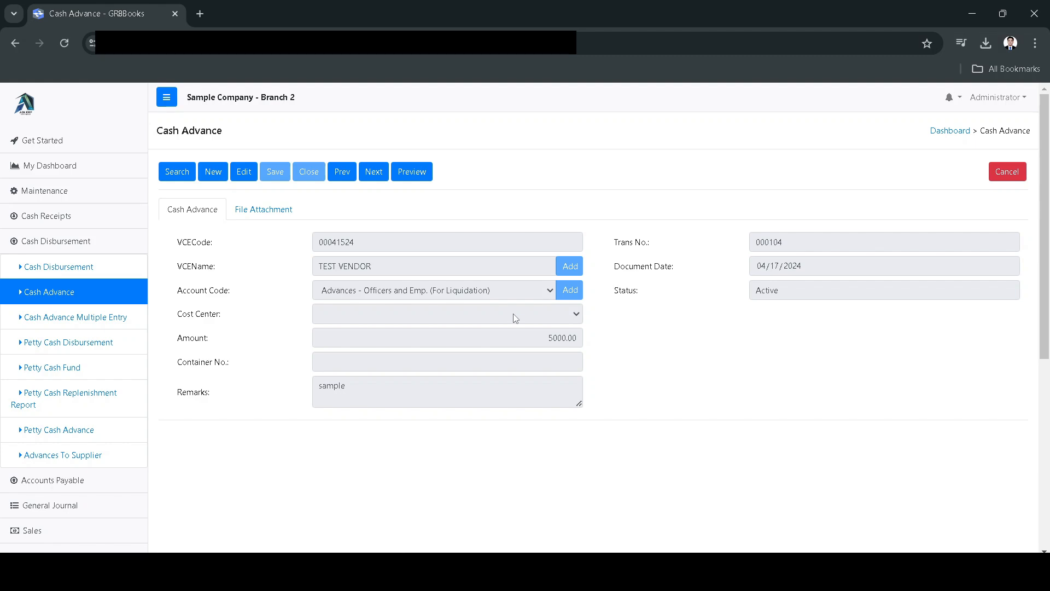
pyautogui.click(244, 173)
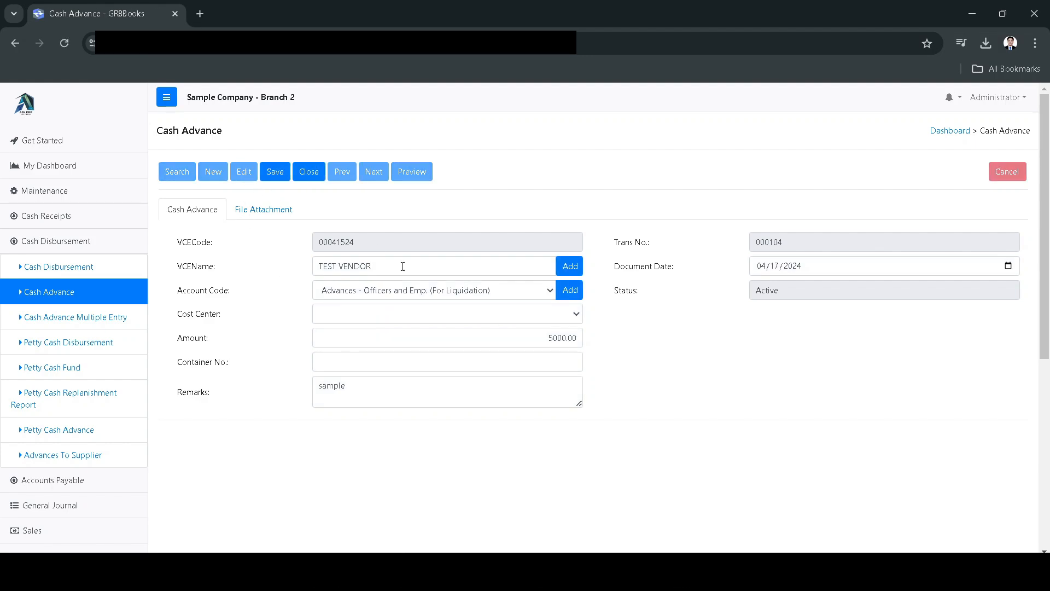
pyautogui.click(555, 338)
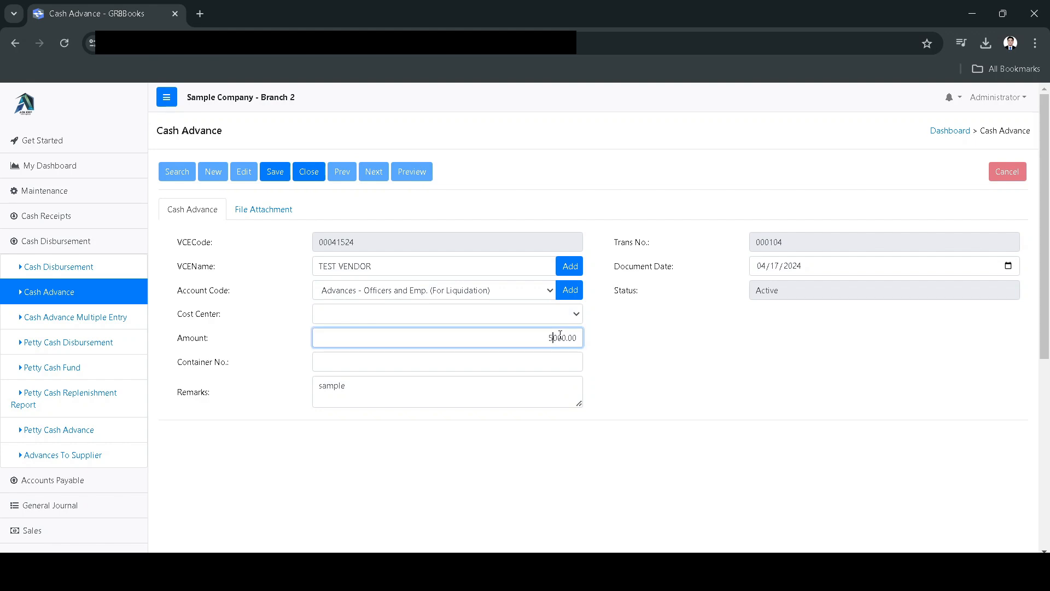
pyautogui.write('0')
pyautogui.click(285, 175)
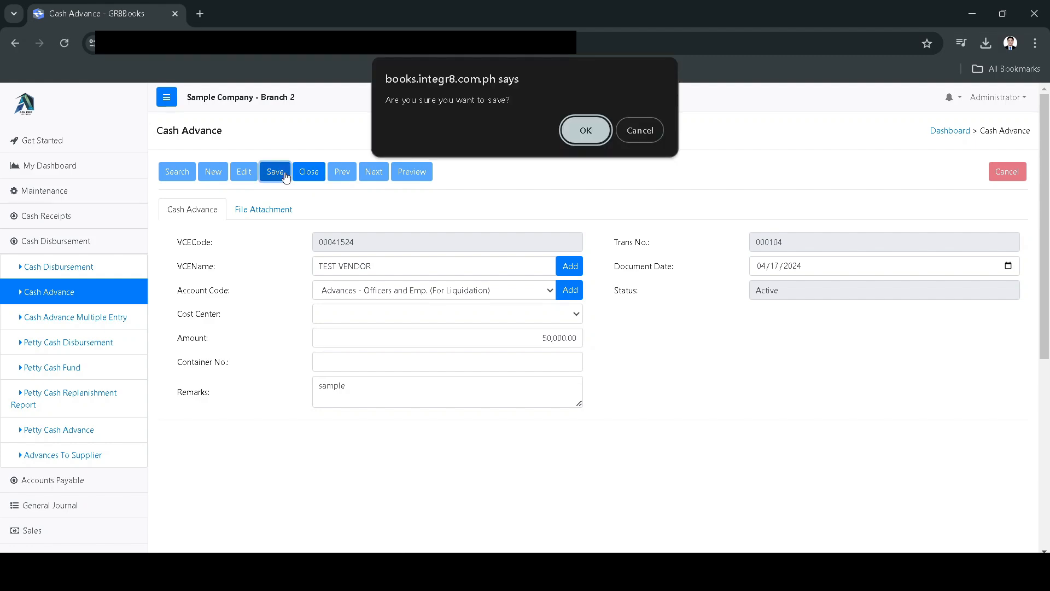
pyautogui.click(579, 143)
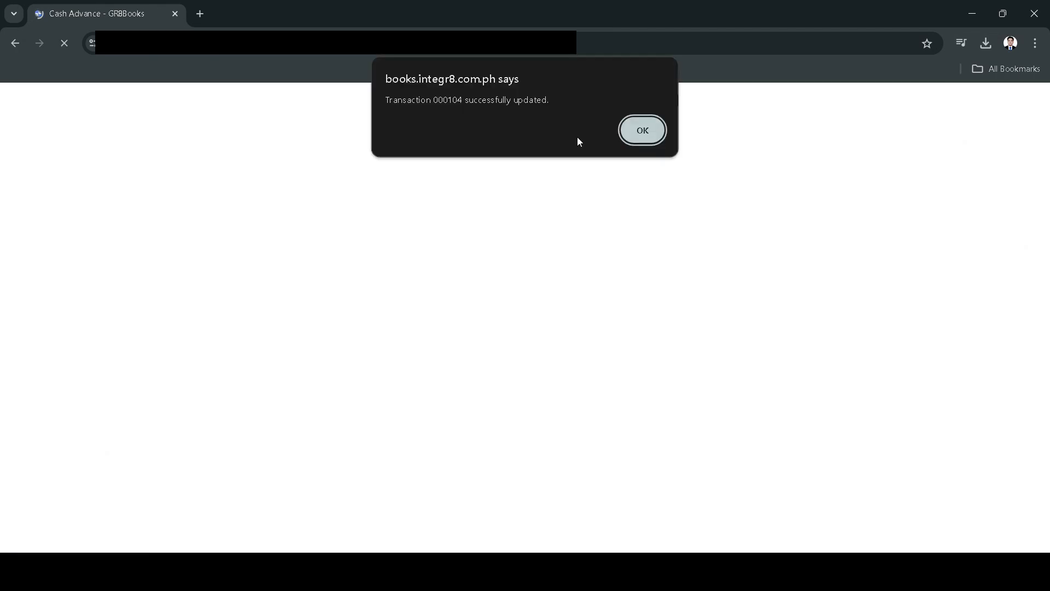
pyautogui.click(626, 138)
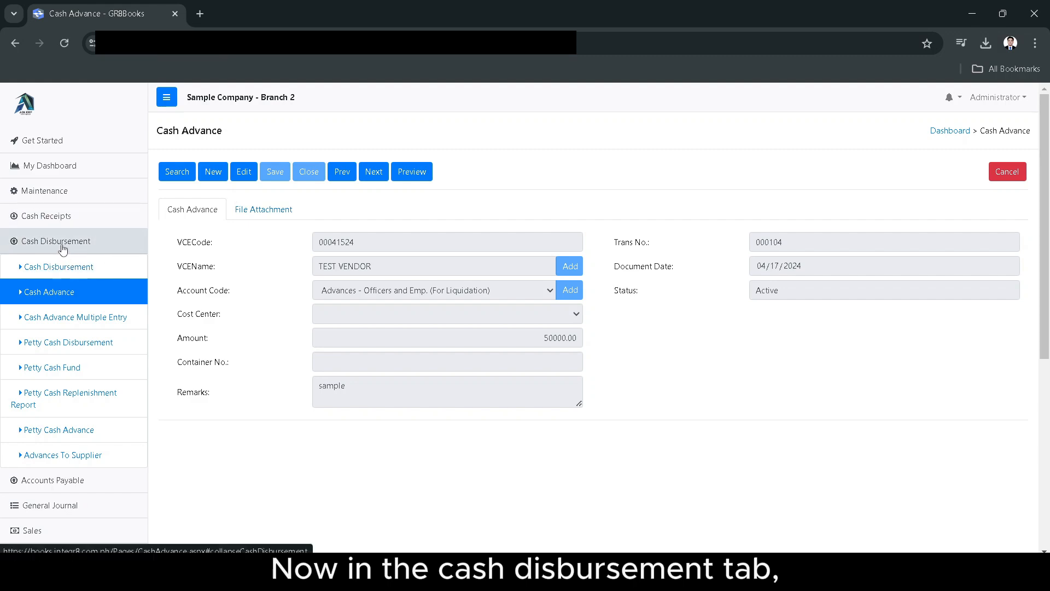
# Start a new cash disbursement and copy the TEST VENDOR cash advance of 50,000.00 into it.
pyautogui.click(59, 268)
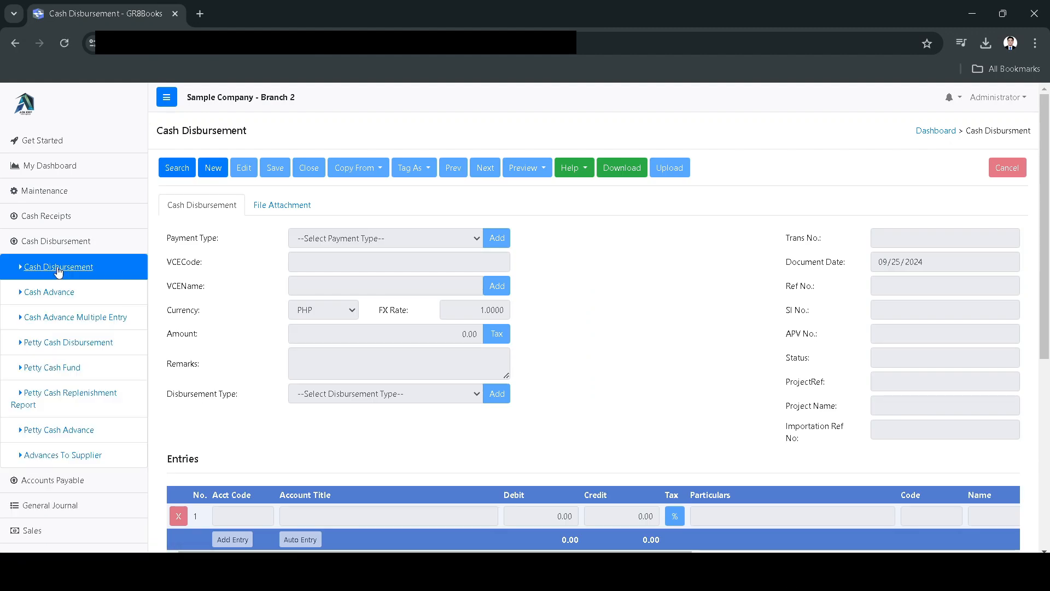
pyautogui.click(210, 168)
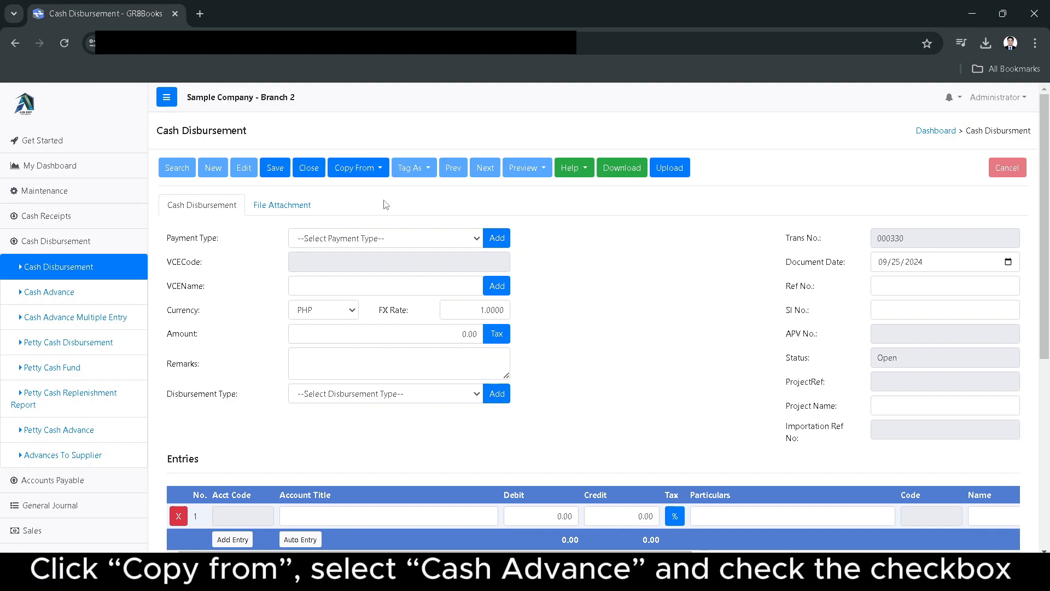
pyautogui.click(369, 174)
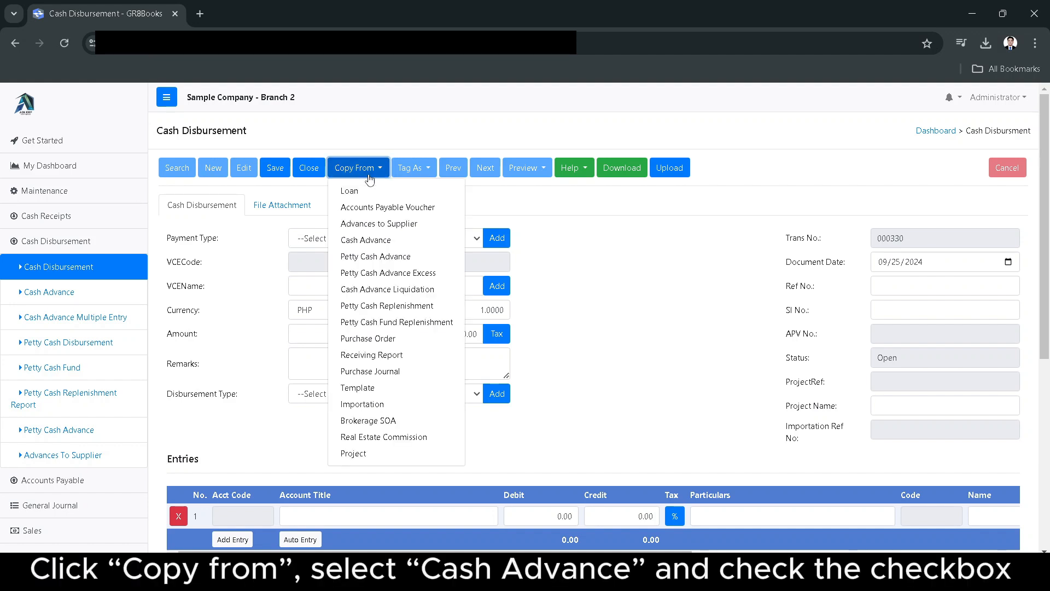
pyautogui.click(353, 242)
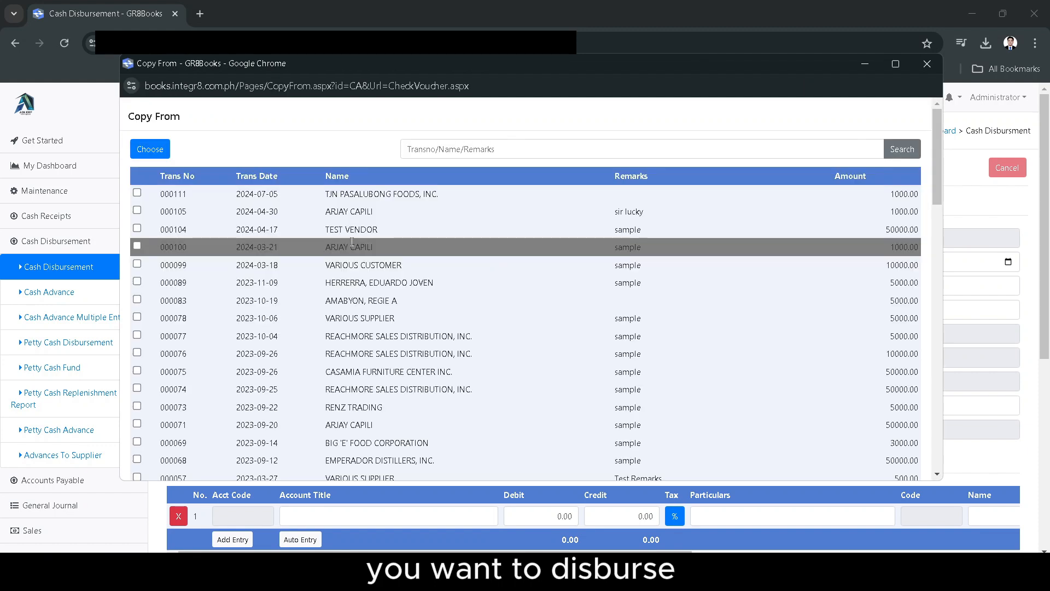
pyautogui.click(137, 230)
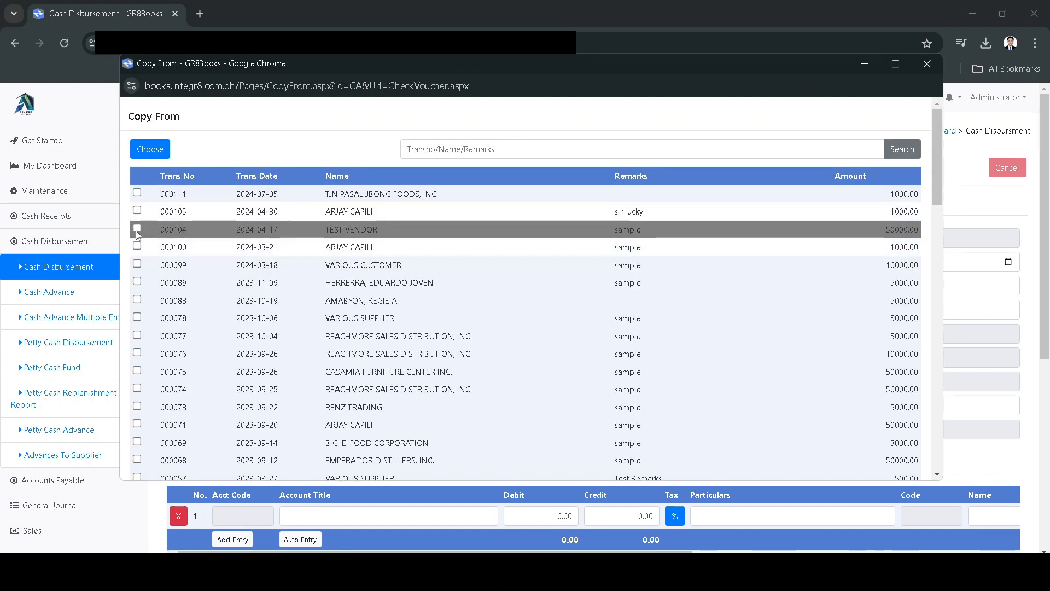
pyautogui.click(163, 154)
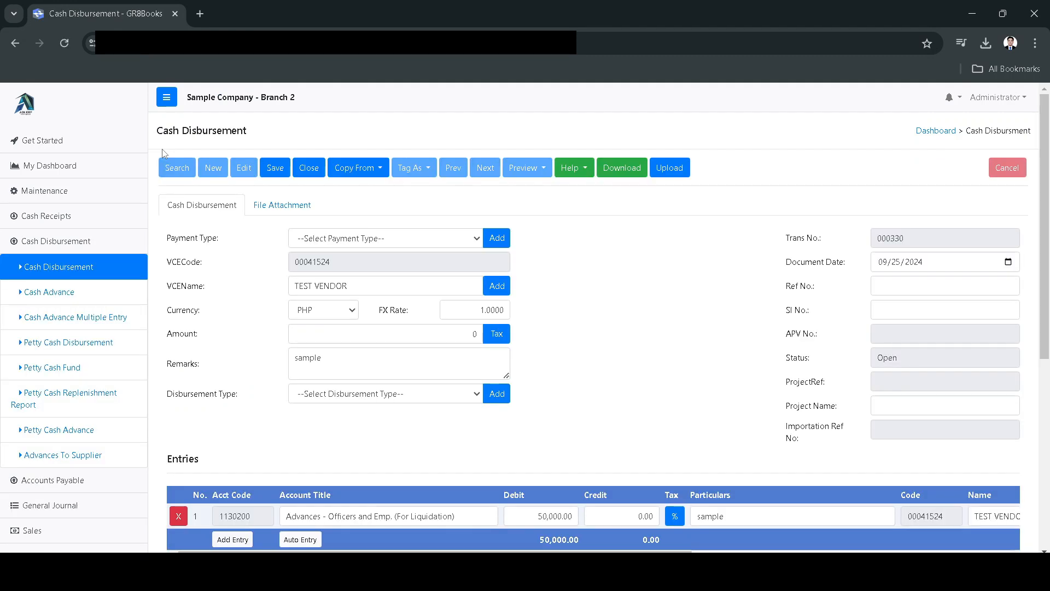
# Set the disbursement's payment type to Check, its bank to BPI and its check number to 2.
pyautogui.click(480, 244)
pyautogui.click(386, 276)
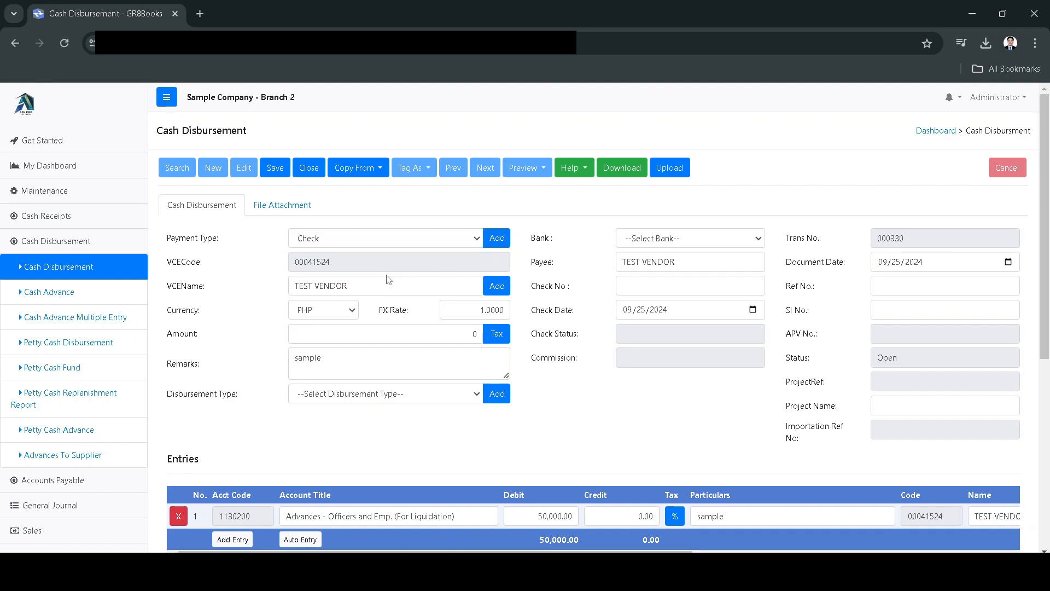
pyautogui.click(693, 246)
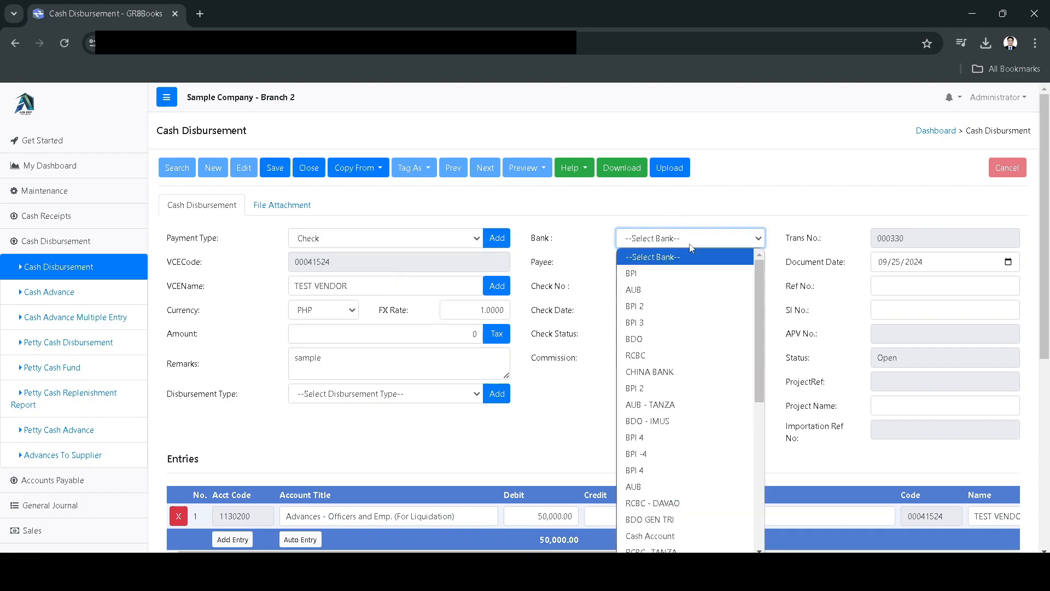
pyautogui.click(658, 273)
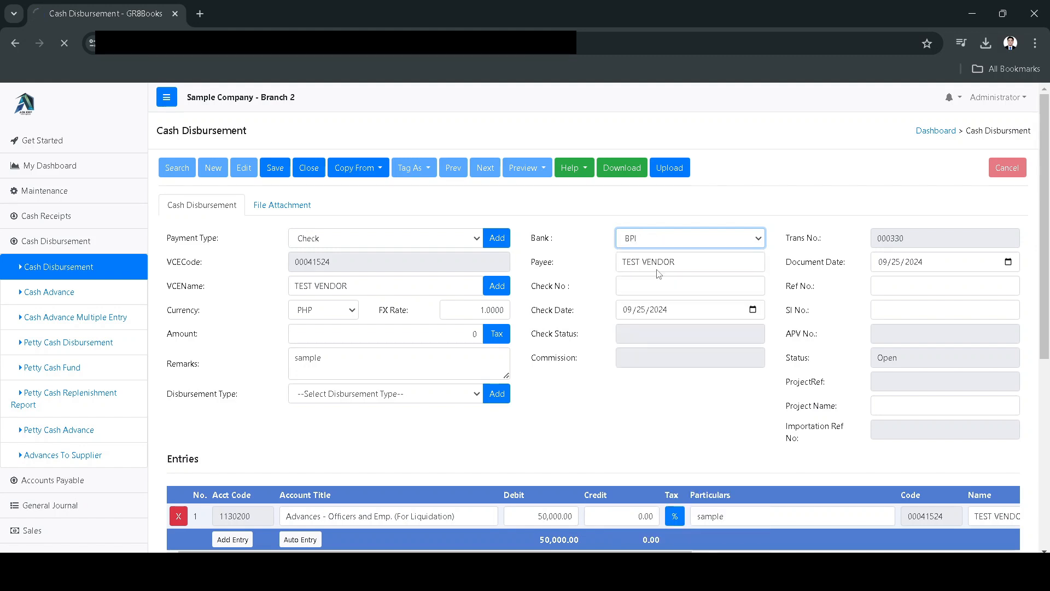
pyautogui.click(652, 285)
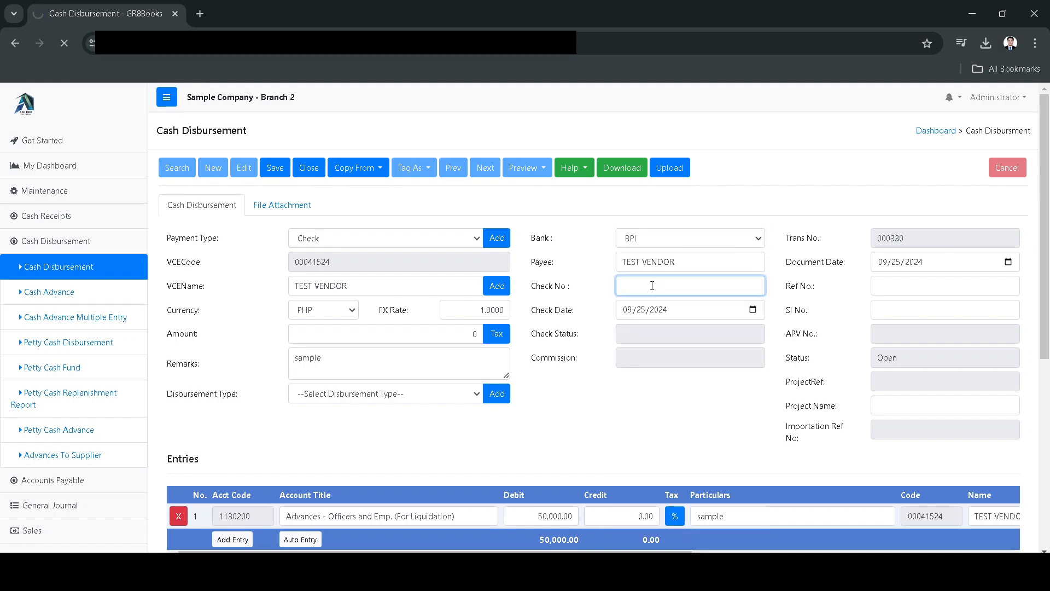
pyautogui.write('2')
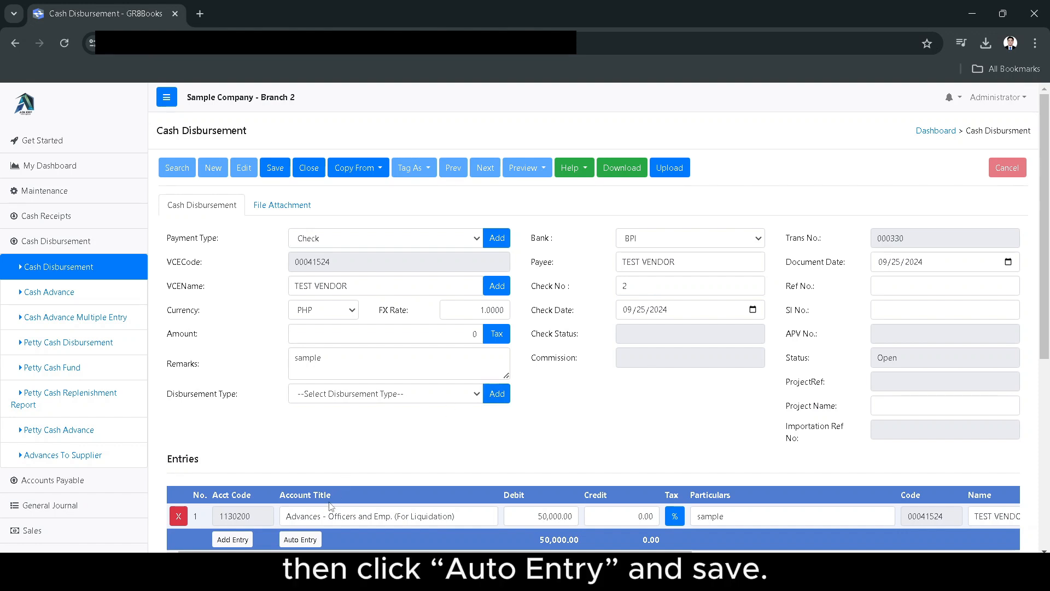
# Generate the balancing entry for the cash disbursement with Auto Entry and save the transaction.
pyautogui.click(311, 540)
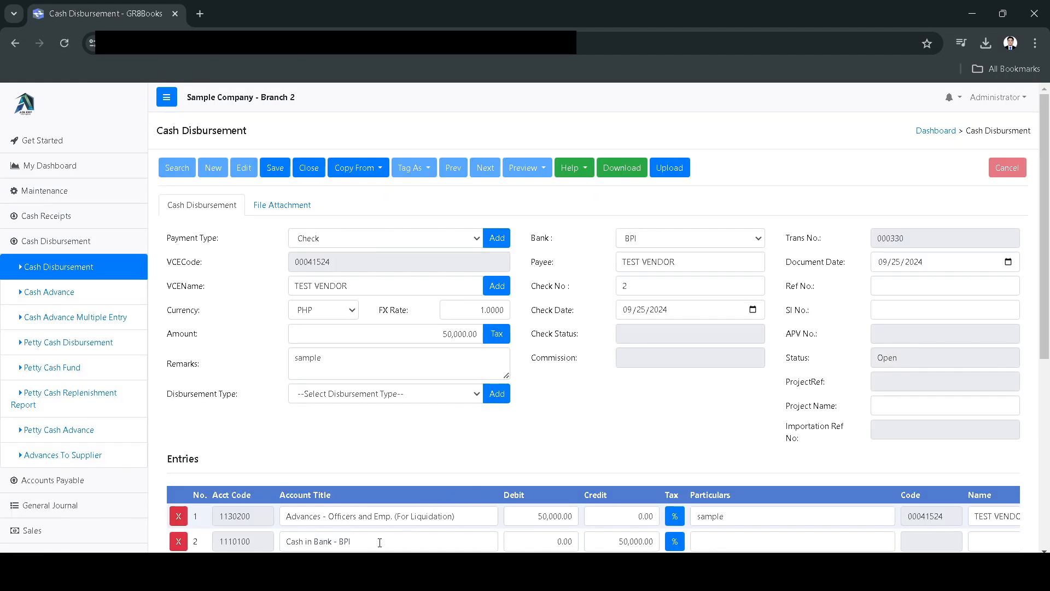
pyautogui.click(283, 171)
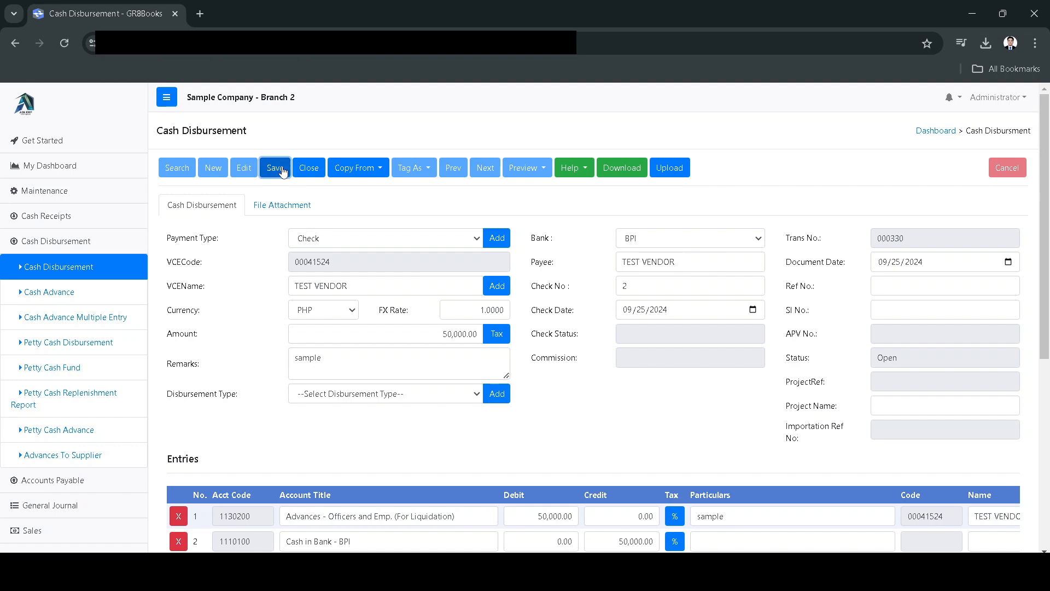
pyautogui.click(587, 132)
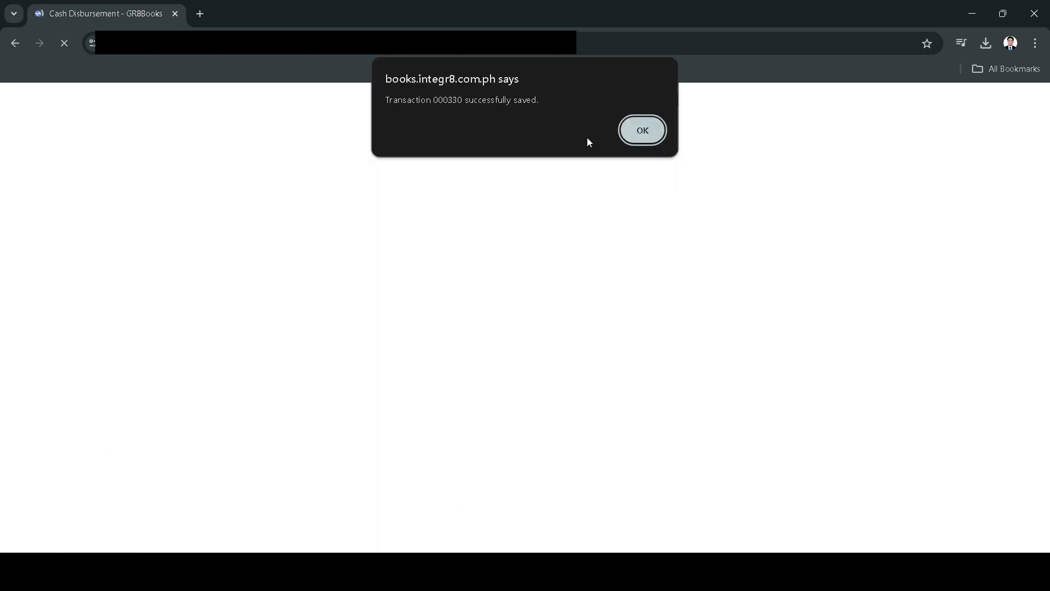
pyautogui.click(635, 142)
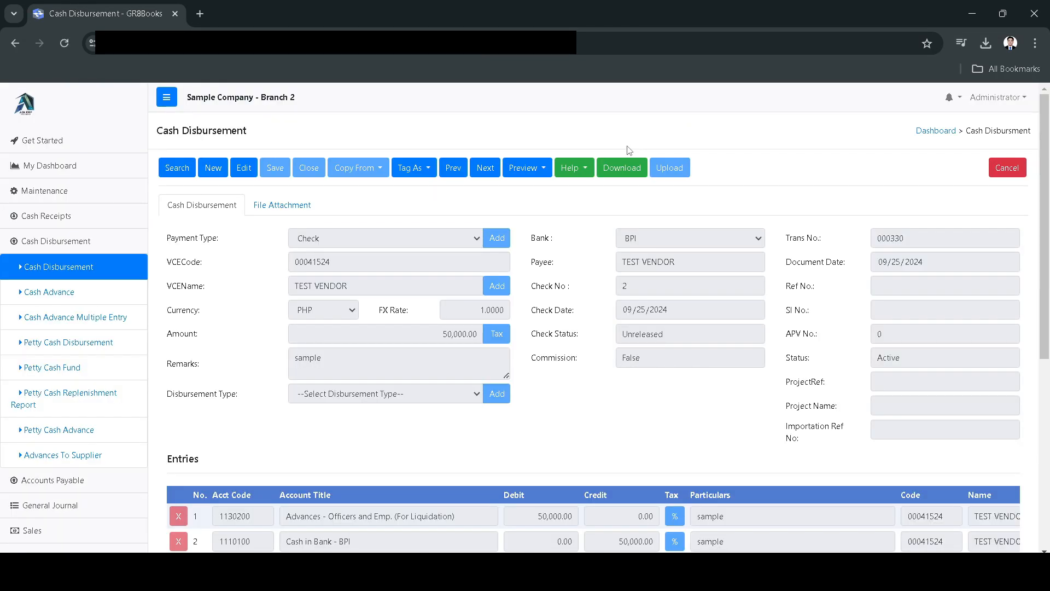
# Start a new journal voucher and copy the VARIOUS VENDOR cash advance liquidation of 3,000.00 into it.
pyautogui.click(45, 506)
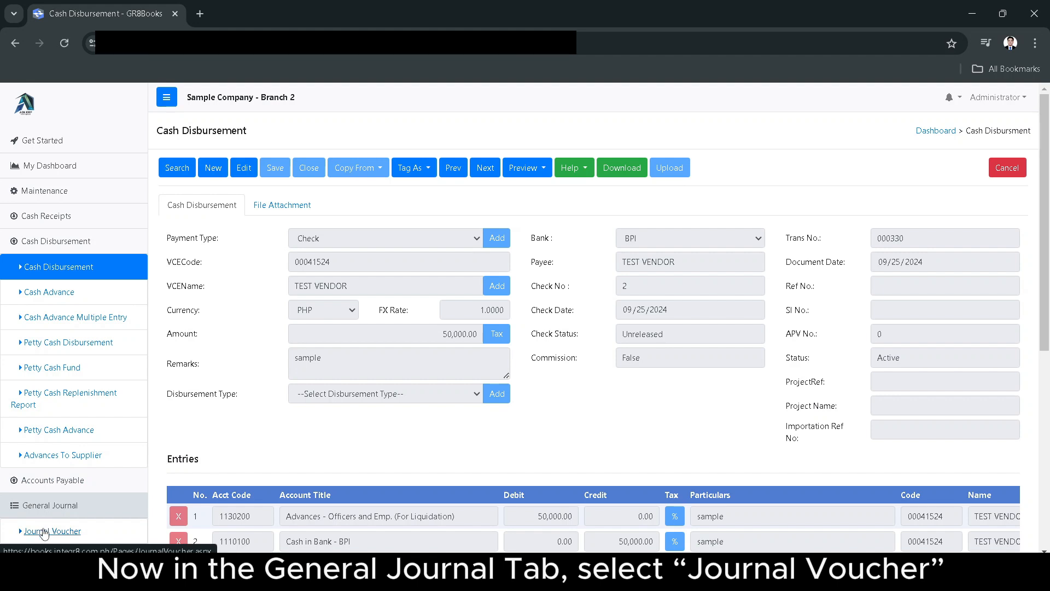
pyautogui.click(44, 532)
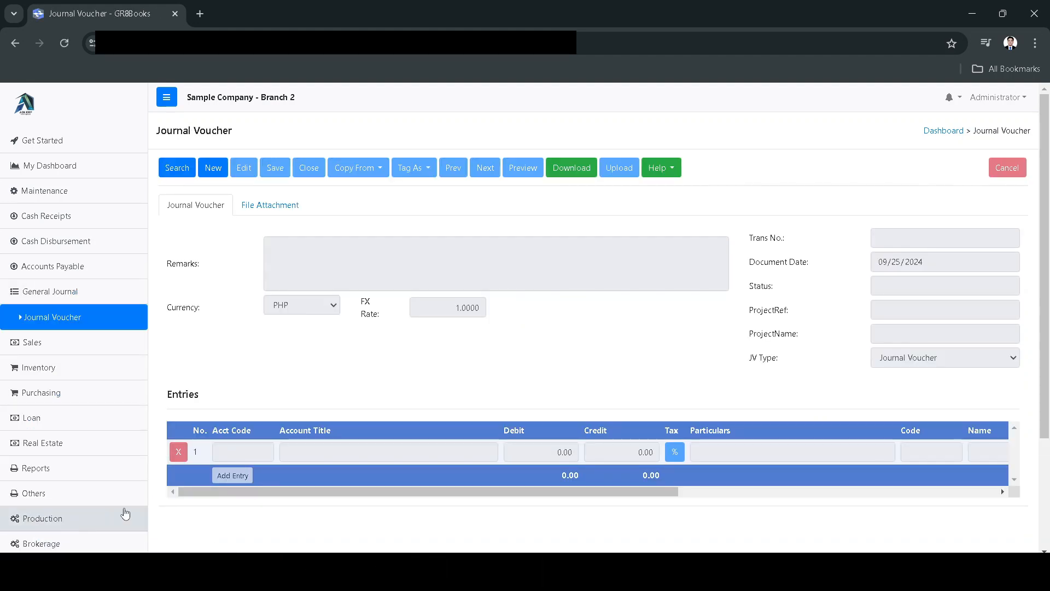
pyautogui.click(214, 168)
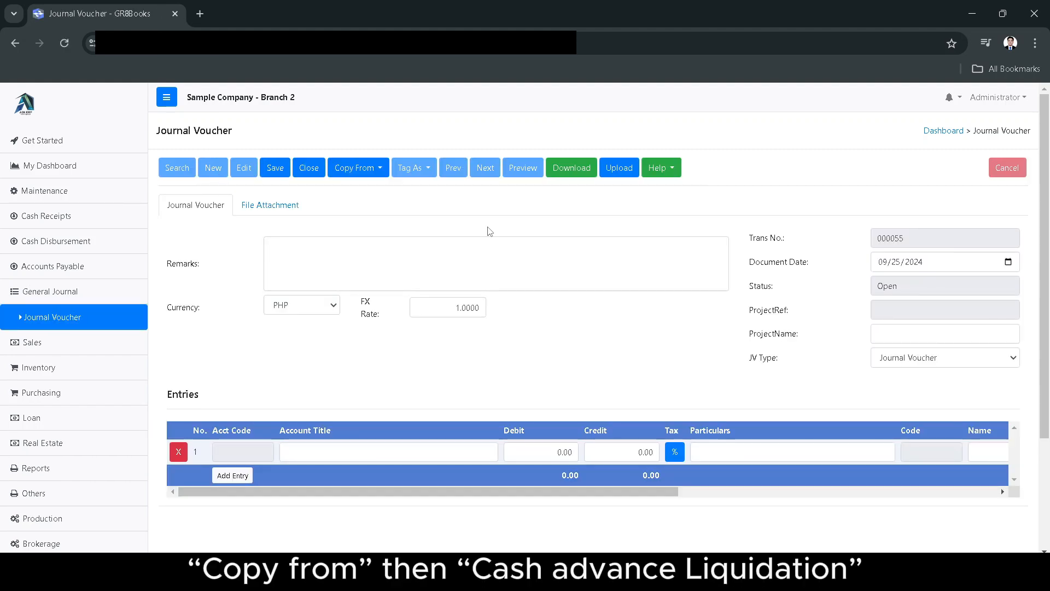
pyautogui.click(380, 172)
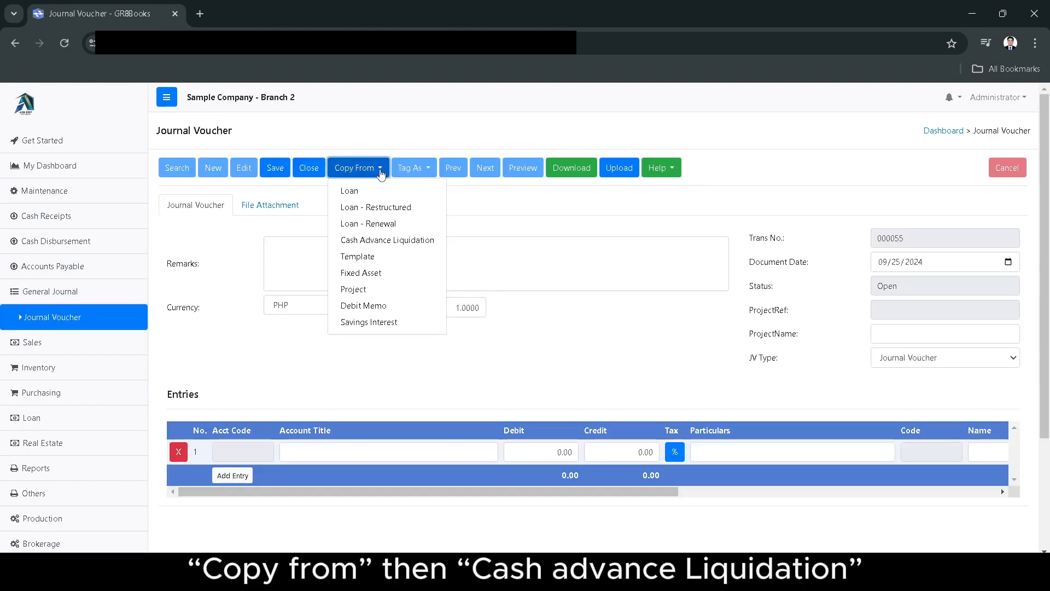
pyautogui.click(398, 240)
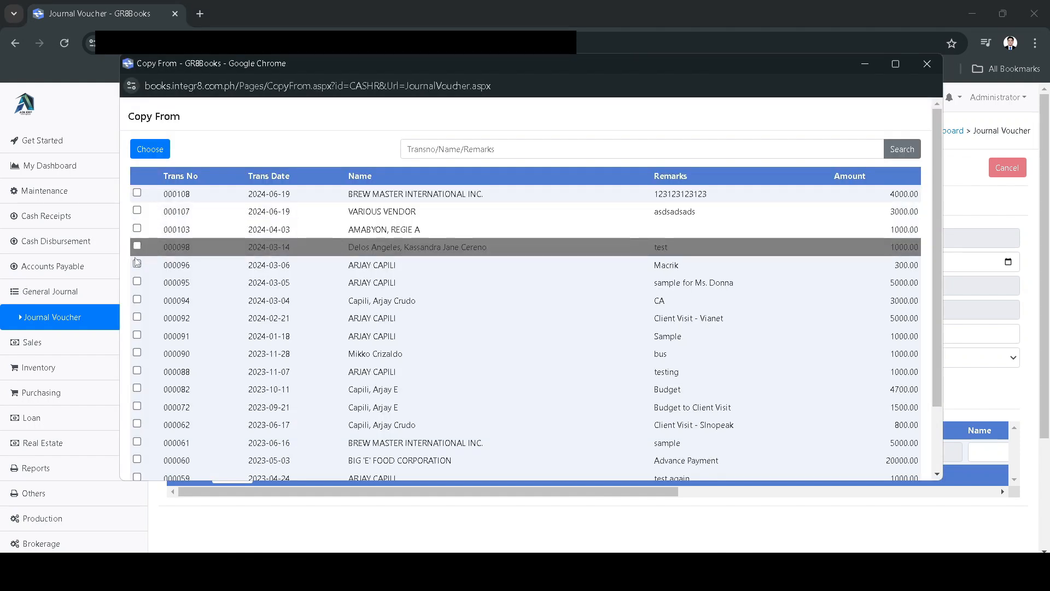
pyautogui.click(136, 210)
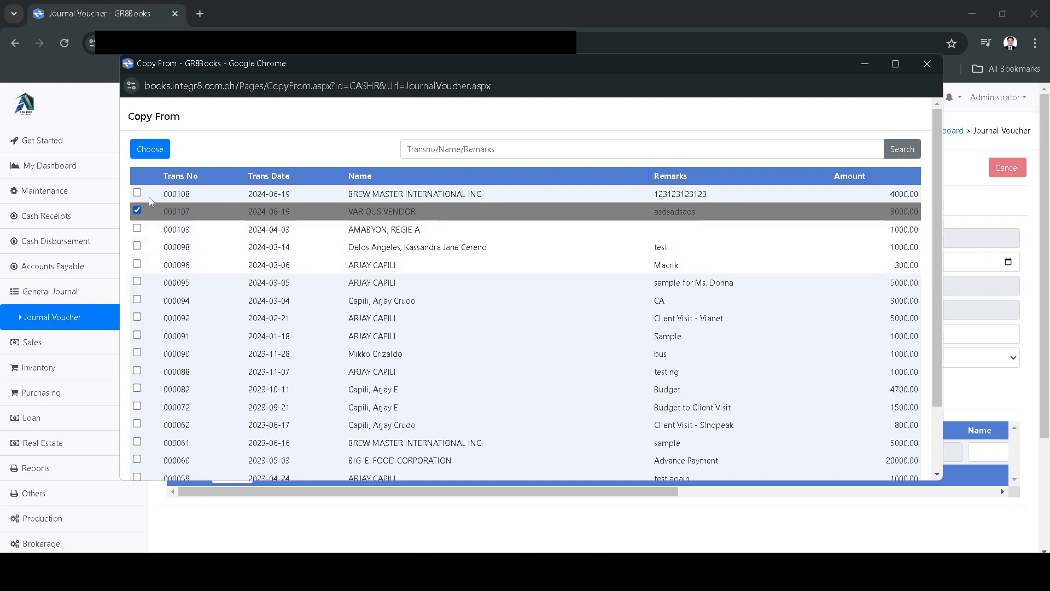
pyautogui.click(164, 151)
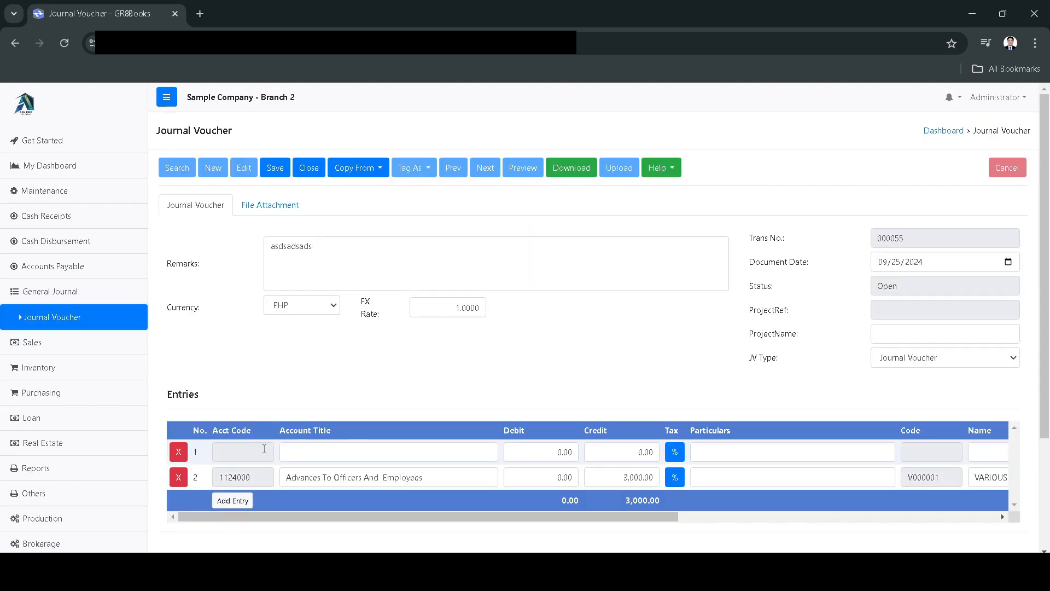
# Add an entry row to the voucher and set the first row's account title to Advances To Officers And Employees.
pyautogui.click(299, 446)
pyautogui.click(250, 498)
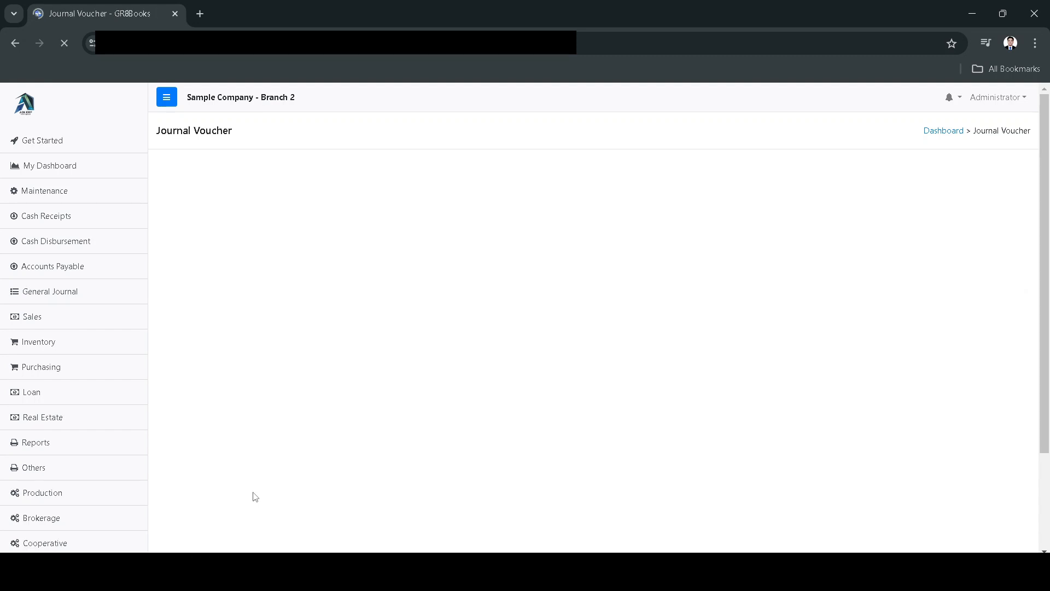
pyautogui.click(333, 304)
pyautogui.write('a')
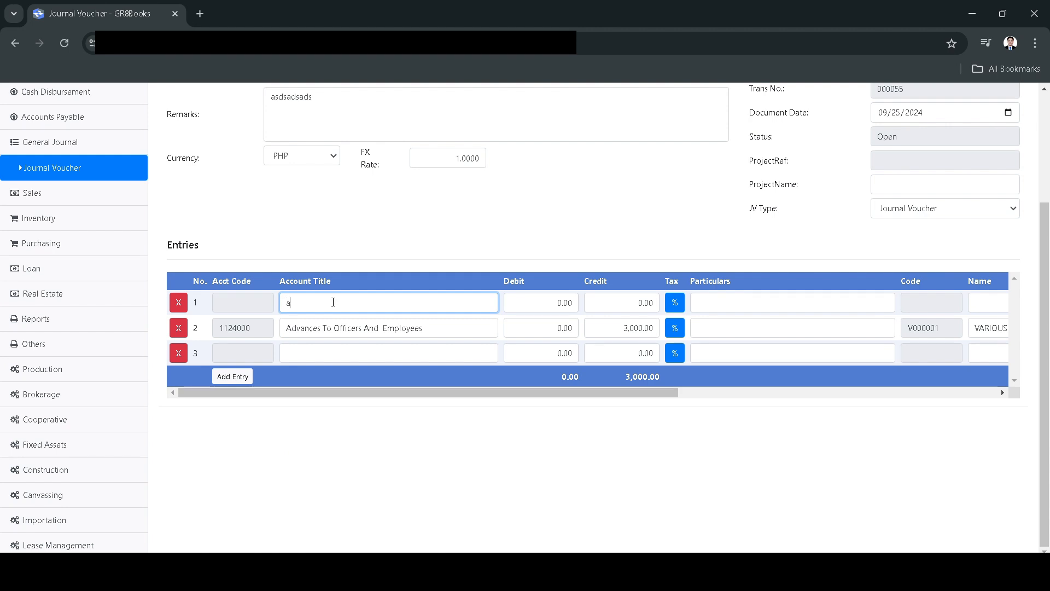
pyautogui.write('dvances to')
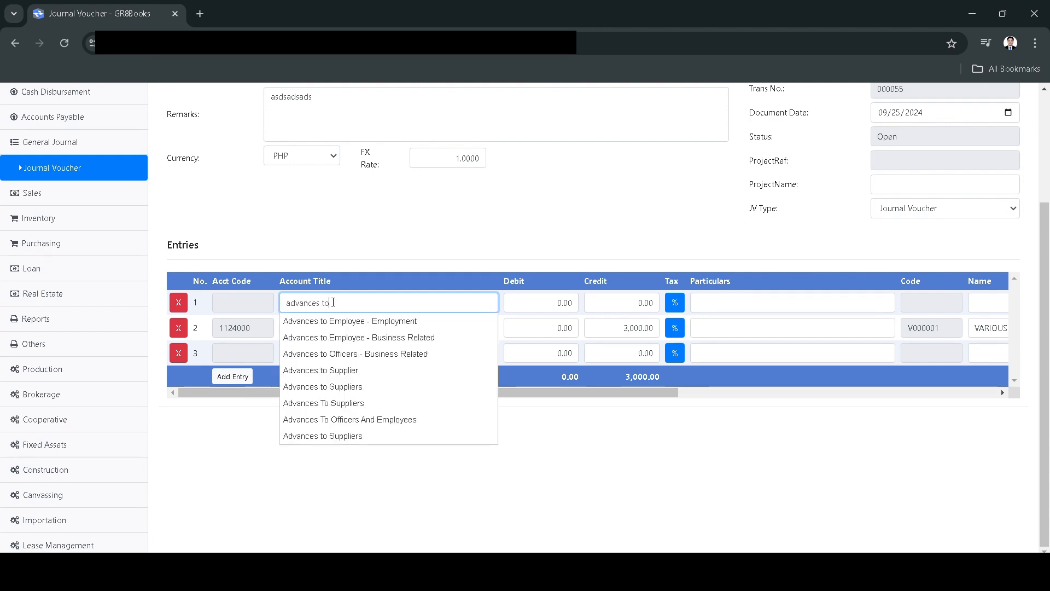
pyautogui.click(352, 420)
# Set the third entry's account title to Advances to Employee - Employment and its debit to 3000.
pyautogui.click(328, 351)
pyautogui.write('a')
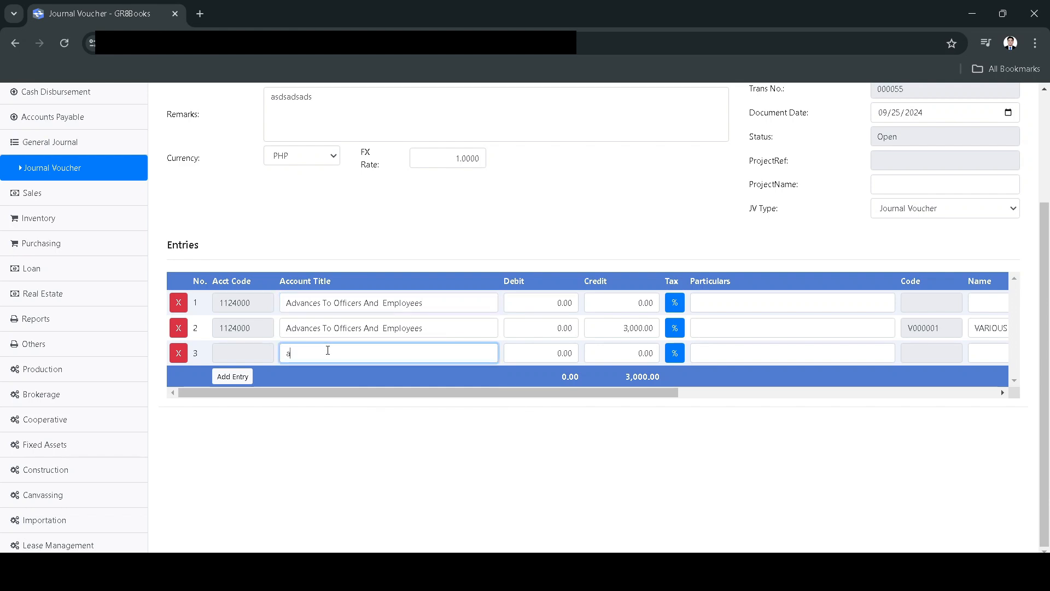
pyautogui.write('dvances')
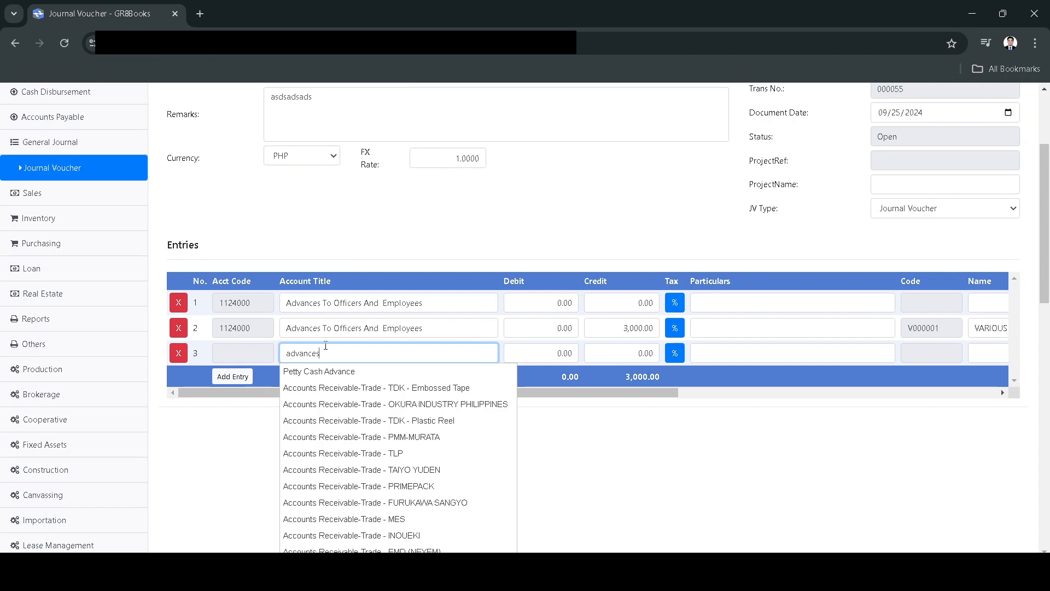
pyautogui.click(330, 371)
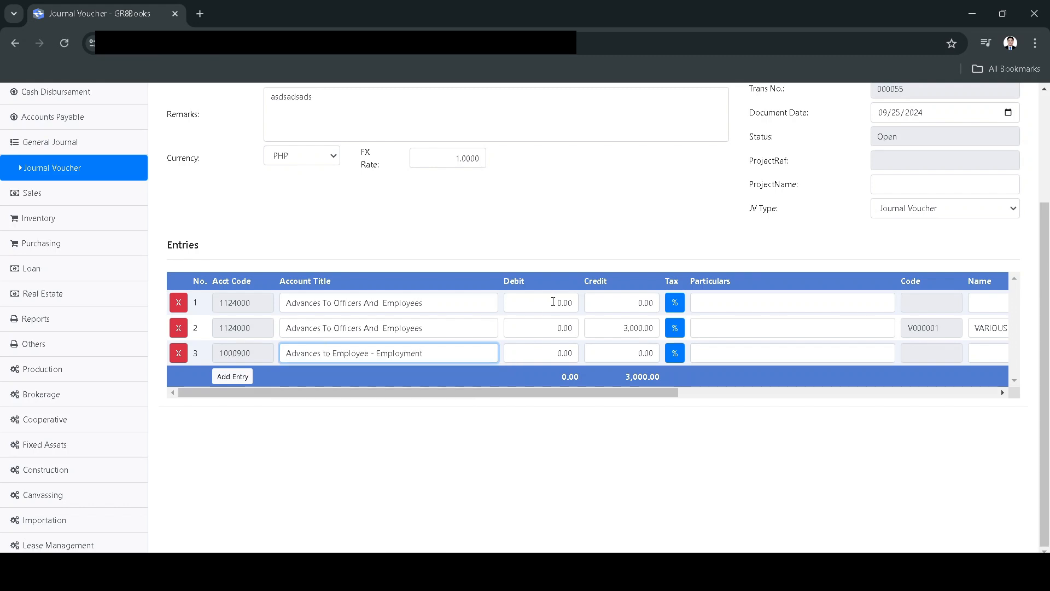
pyautogui.click(556, 347)
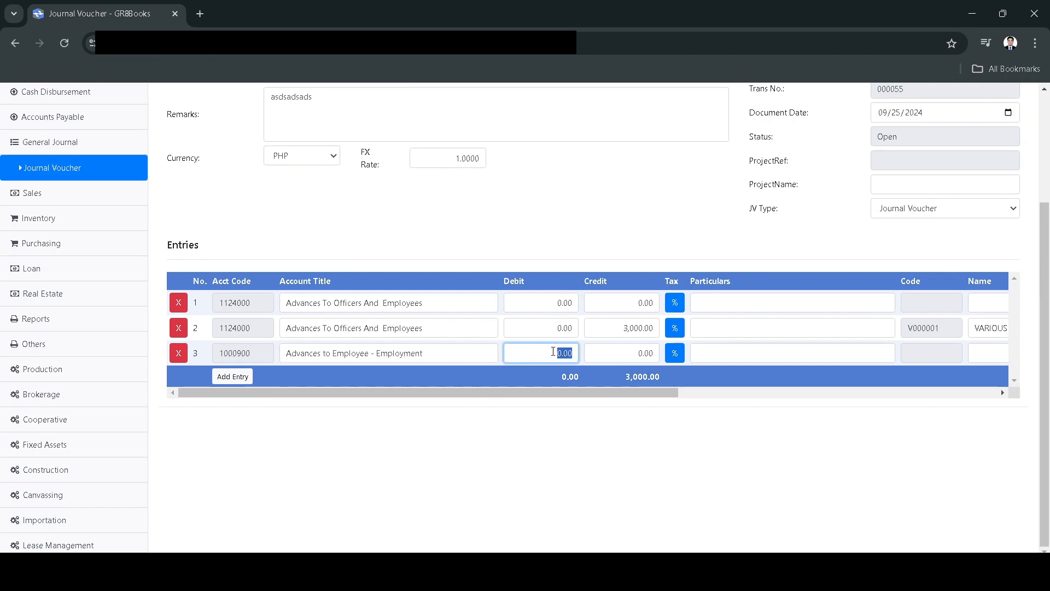
pyautogui.write('3000')
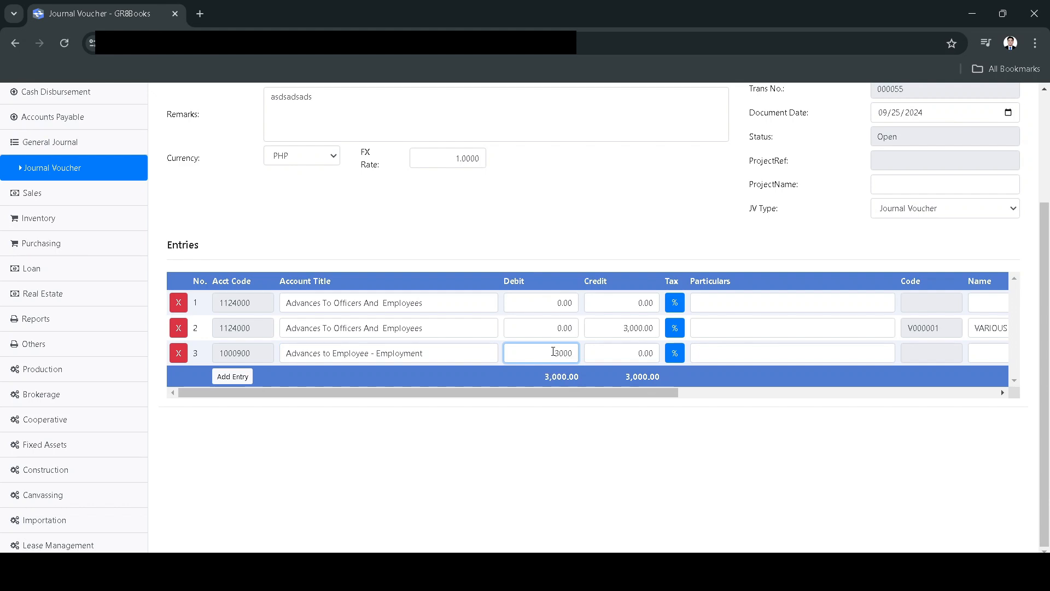
# Save the journal voucher and preview its report.
pyautogui.scroll(3, 556, 374)
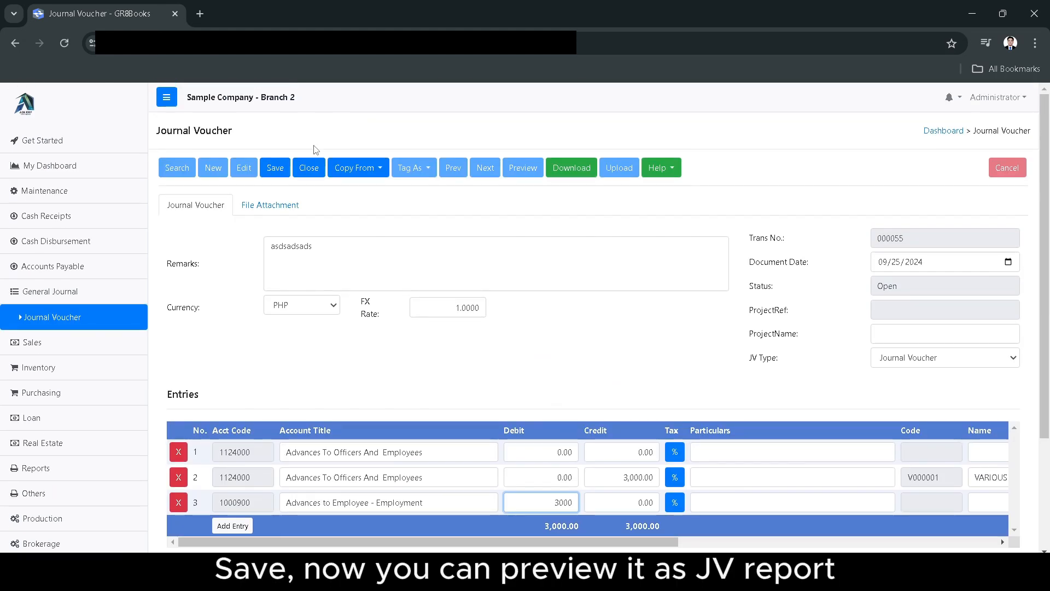
pyautogui.click(273, 174)
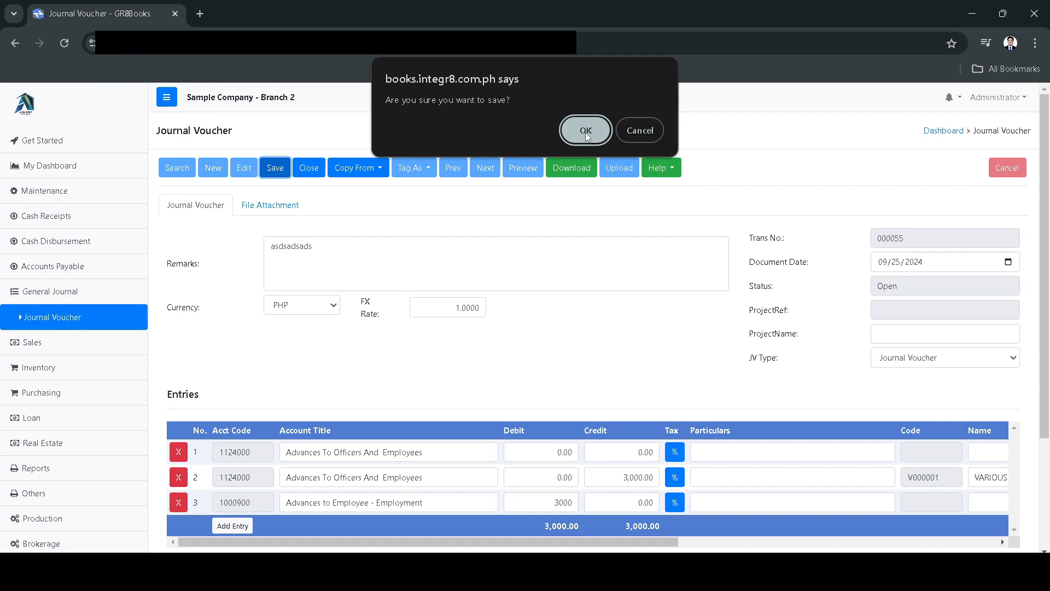
pyautogui.click(586, 130)
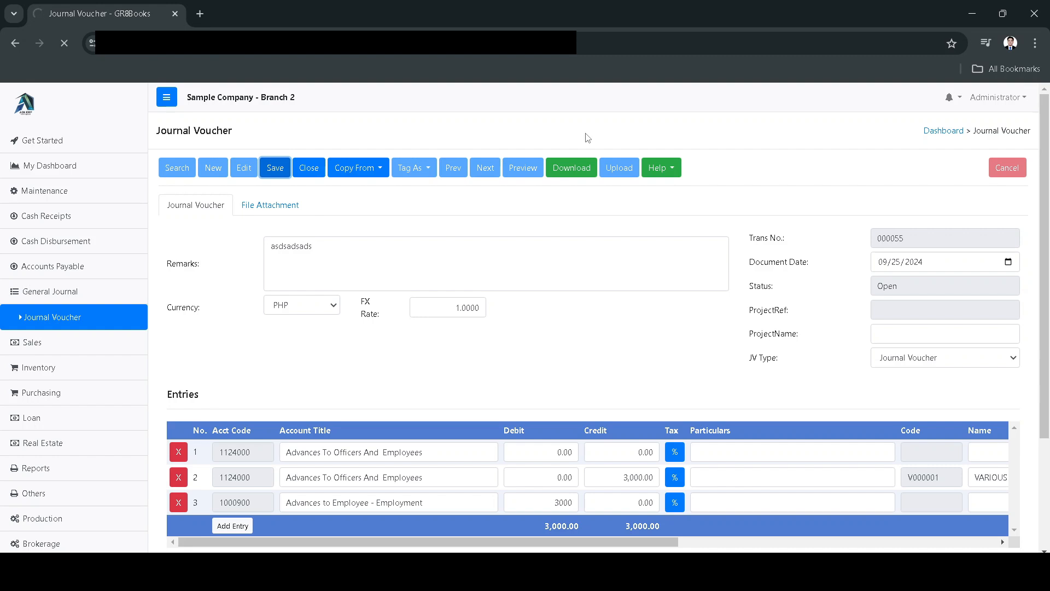
pyautogui.click(640, 129)
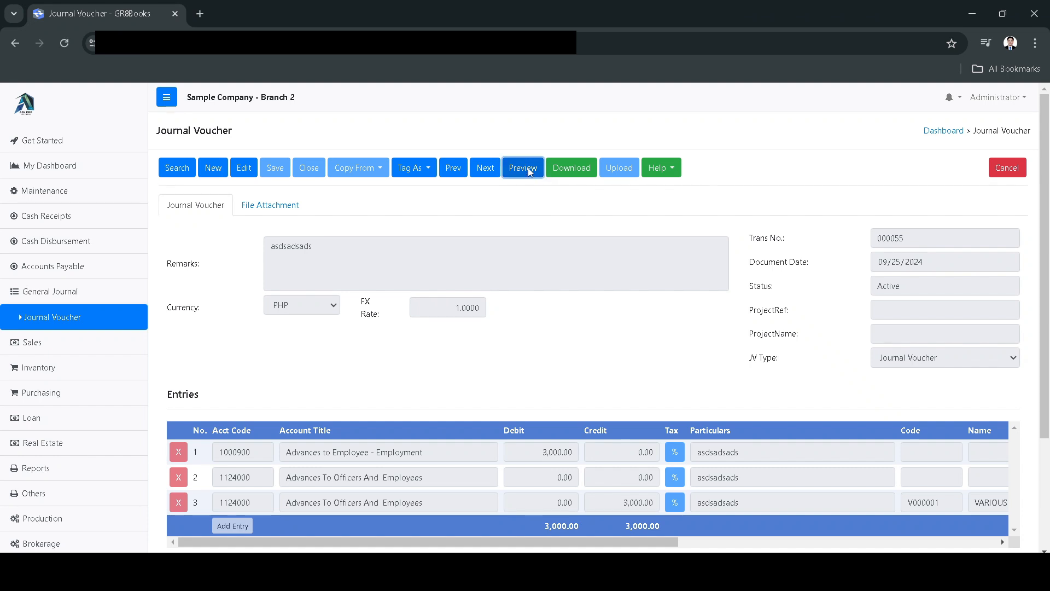
pyautogui.click(523, 168)
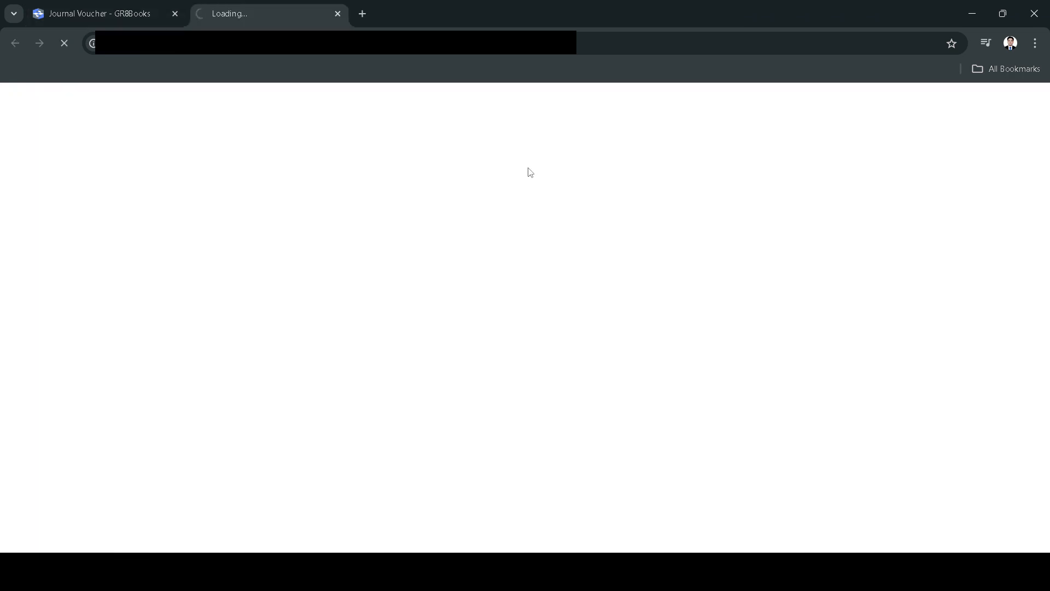
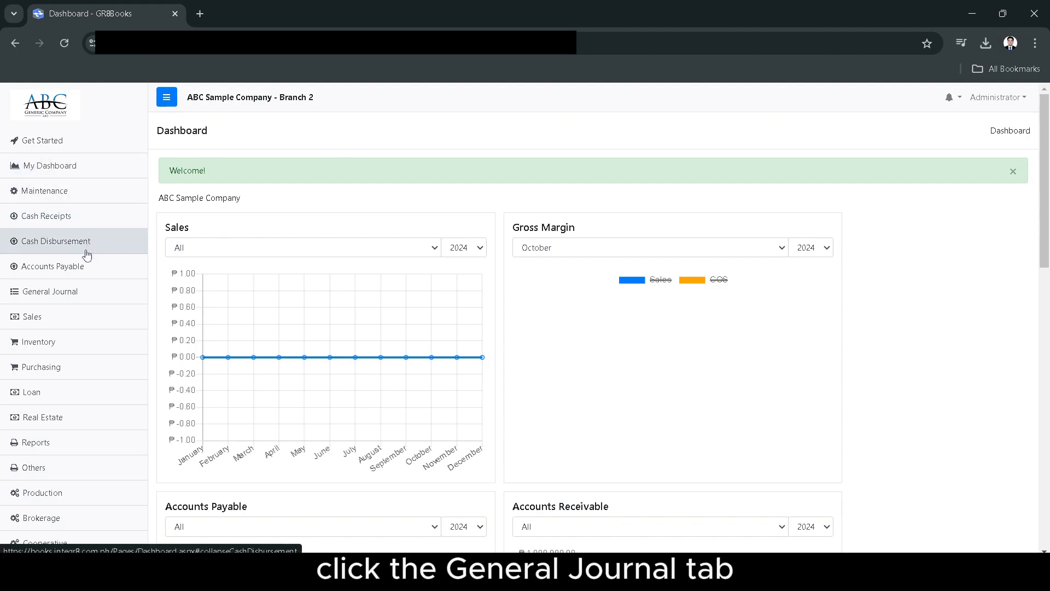
# Start a new journal voucher from the General Journal module and enter "Yes" as its remarks.
pyautogui.click(75, 290)
pyautogui.click(63, 316)
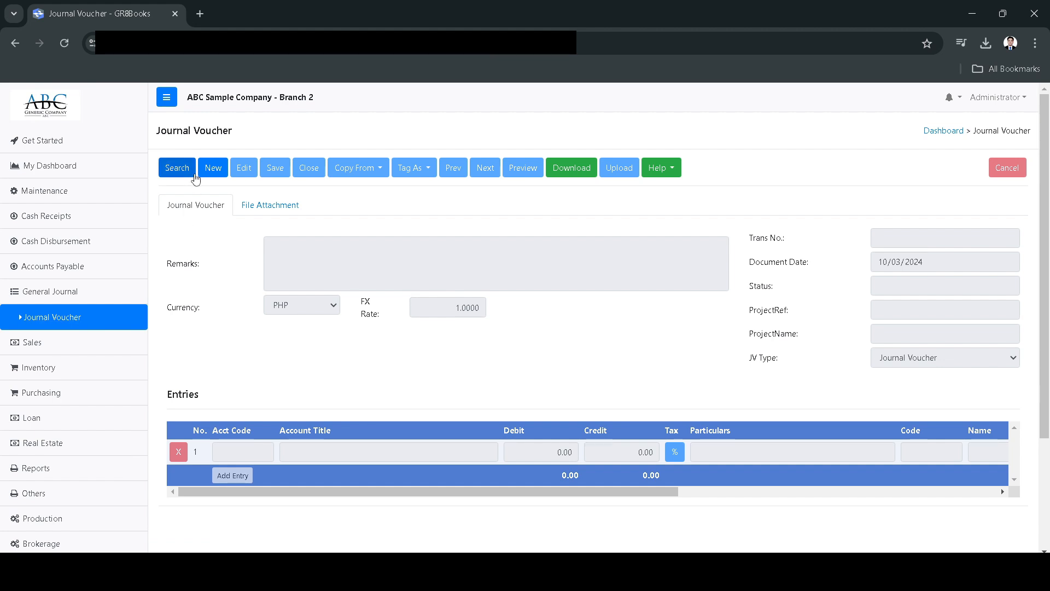
pyautogui.click(210, 171)
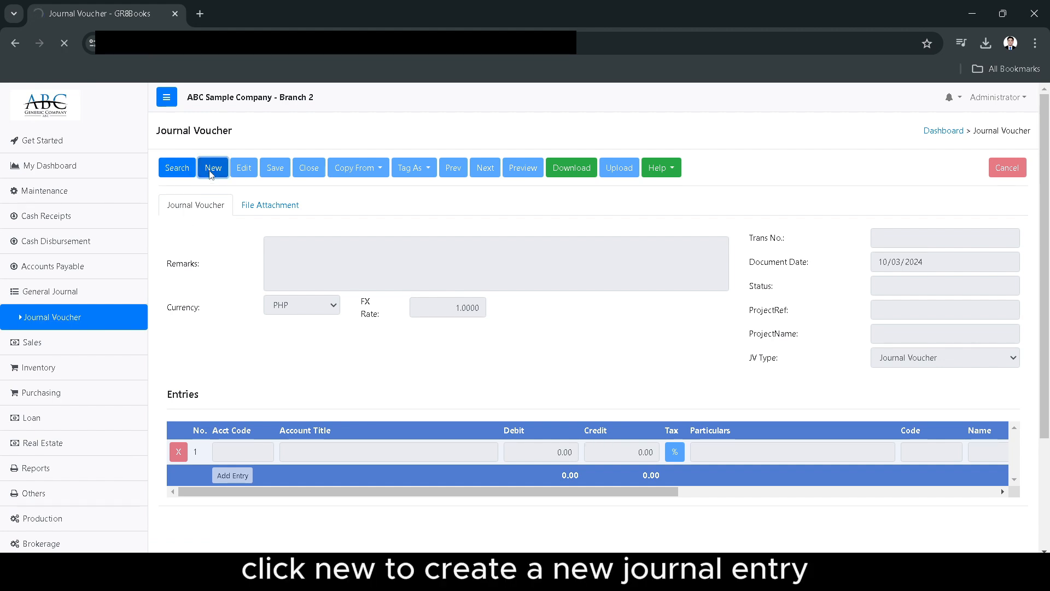
pyautogui.click(300, 259)
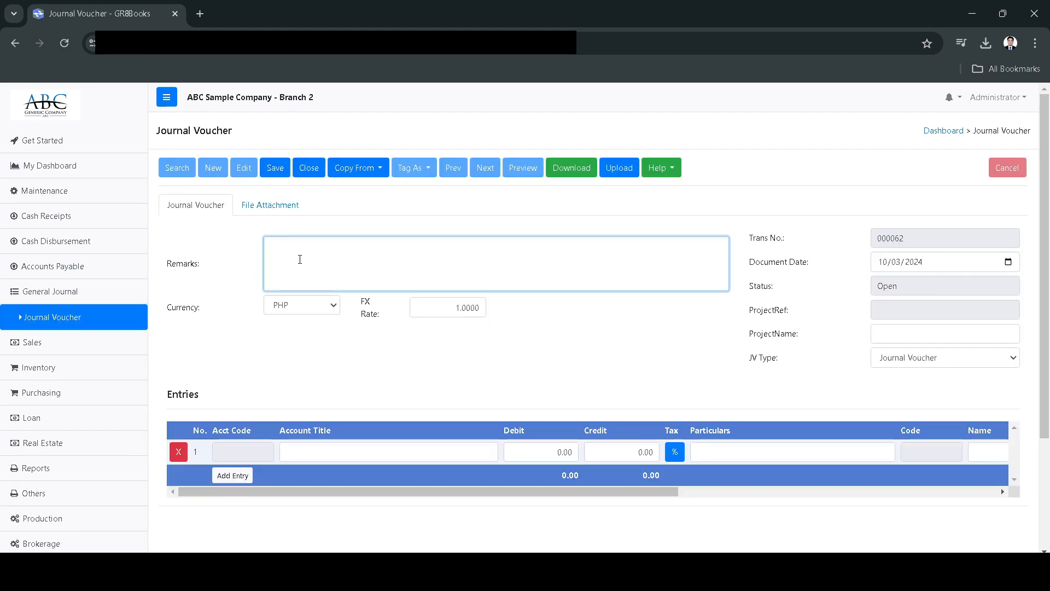
pyautogui.write('Yes')
# Set the first entry's account title to Transportation And Travel and its debit to 5000.
pyautogui.click(350, 449)
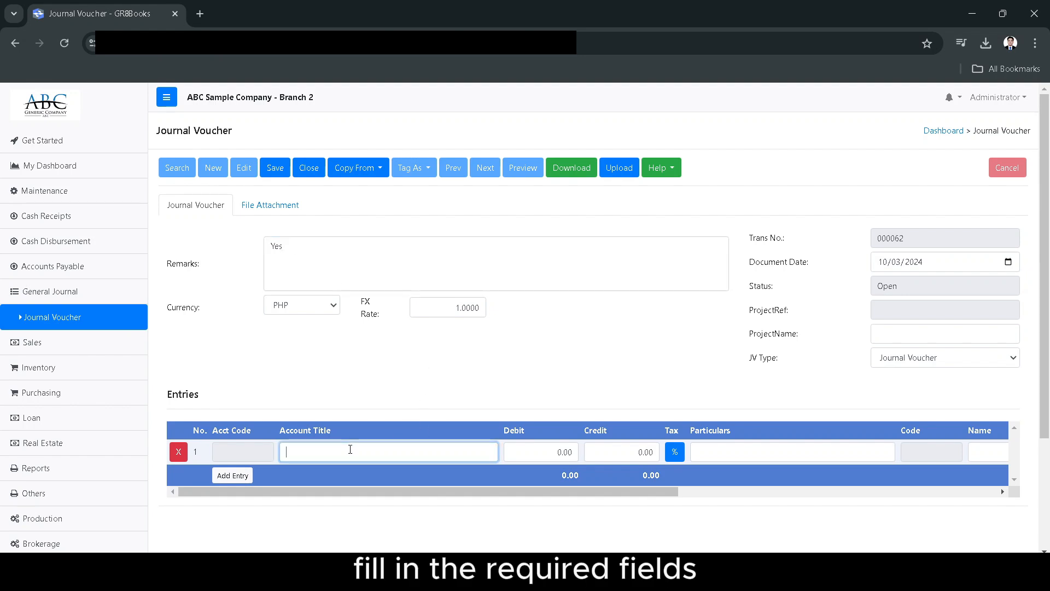
pyautogui.write('Trans')
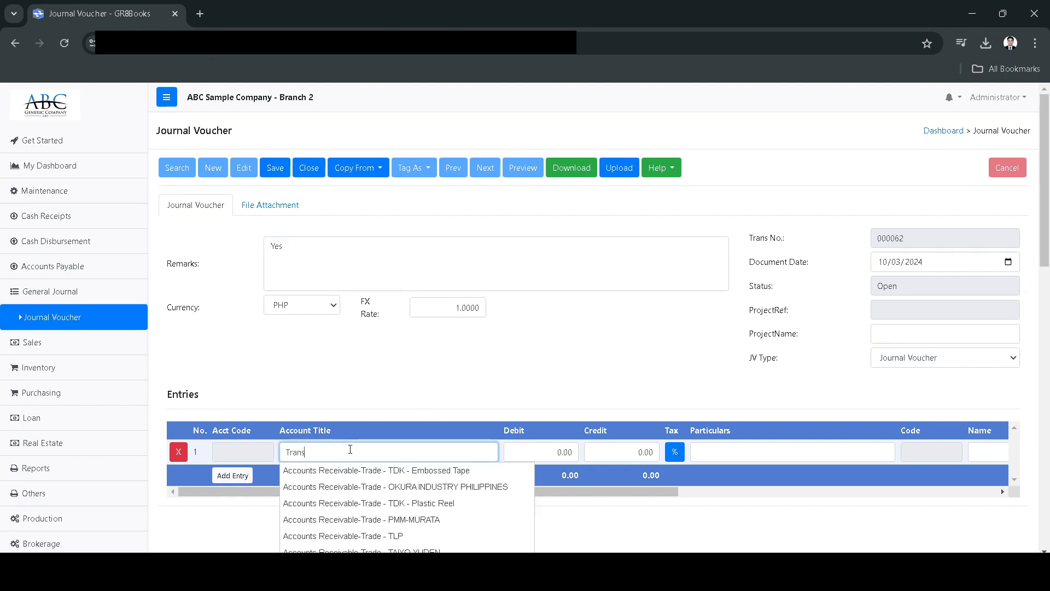
pyautogui.scroll(-1, 351, 449)
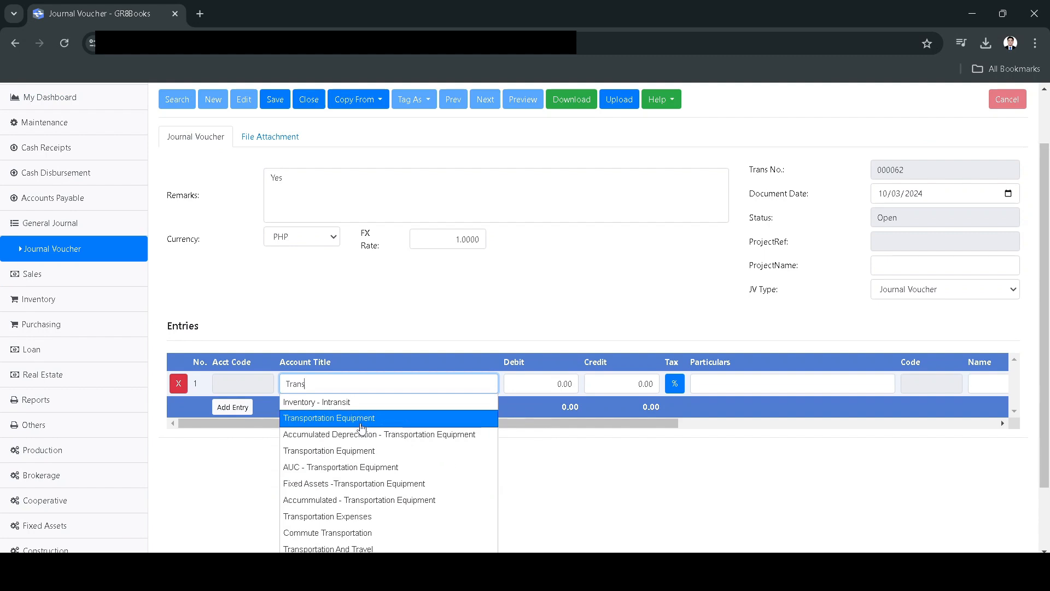
pyautogui.write('nsporta')
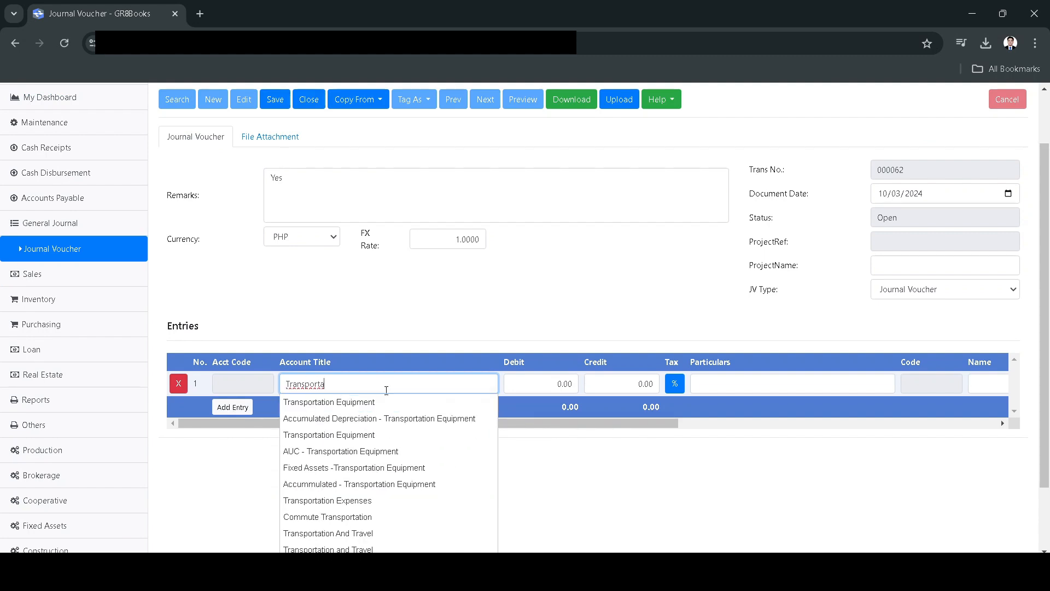
pyautogui.click(378, 533)
pyautogui.click(554, 383)
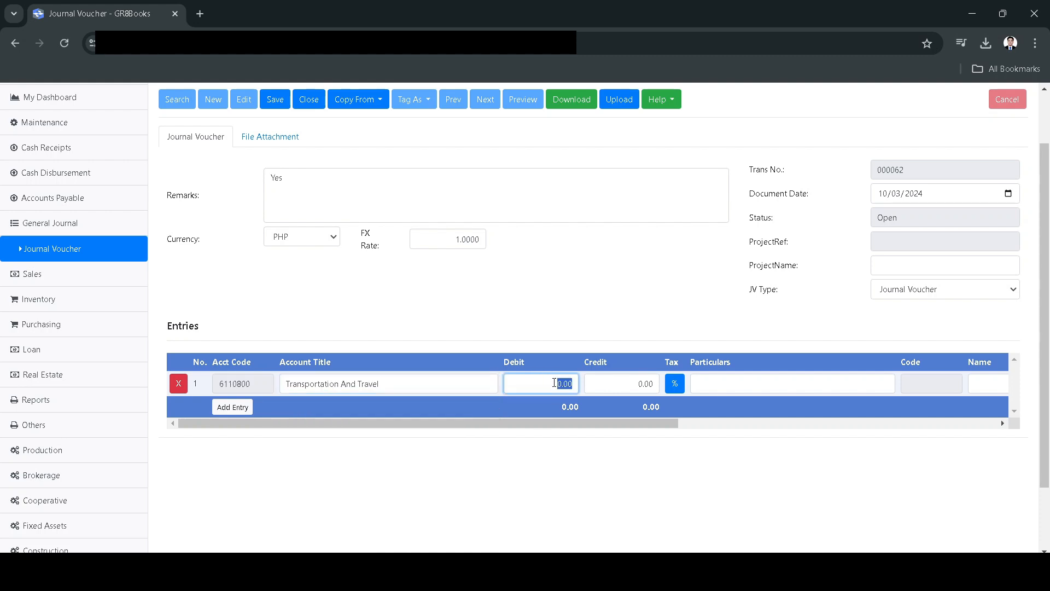
pyautogui.write('5000')
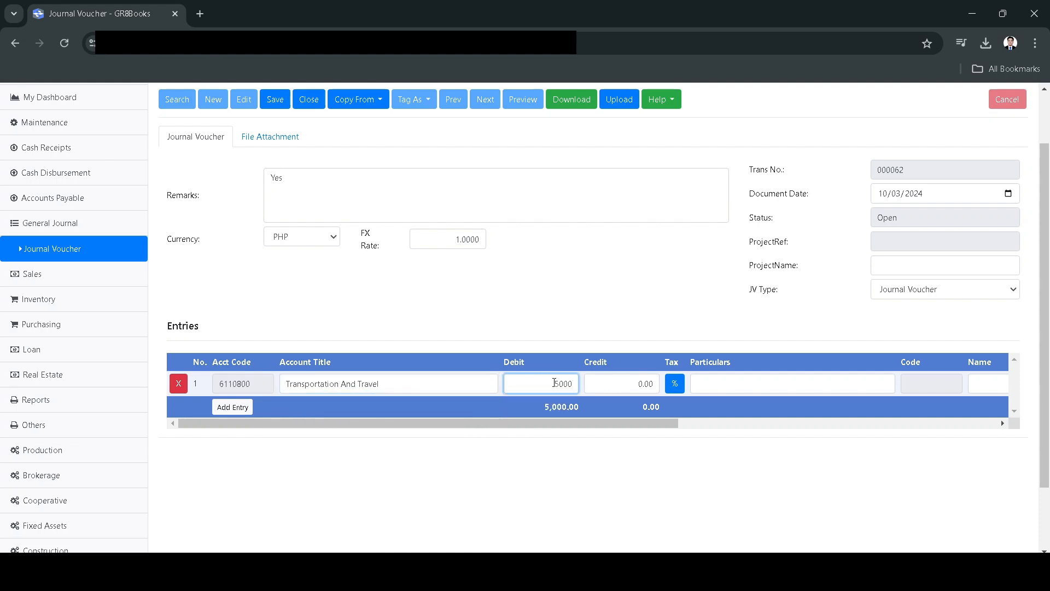
# Add a second entry with account title Advances To Officers And Employees and a credit of 5000.
pyautogui.click(237, 411)
pyautogui.click(308, 331)
pyautogui.write('a')
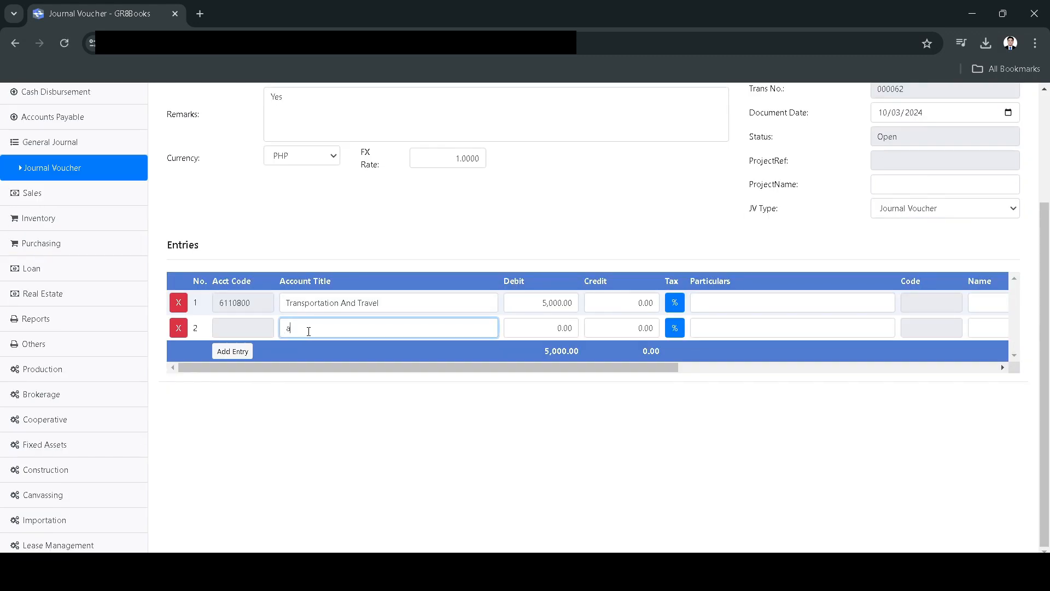
pyautogui.write('dvances')
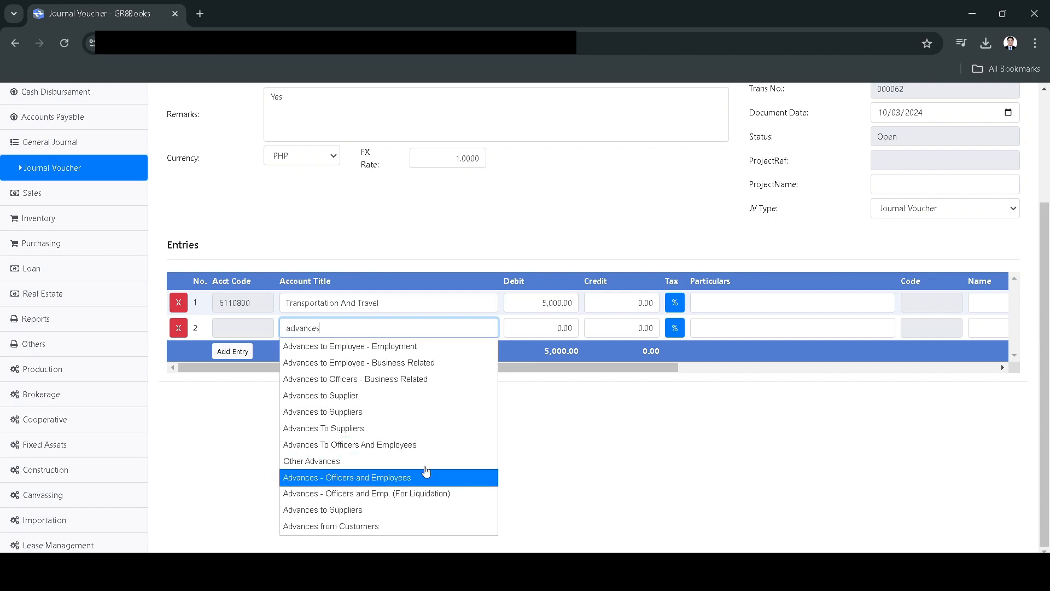
pyautogui.click(434, 449)
pyautogui.click(631, 324)
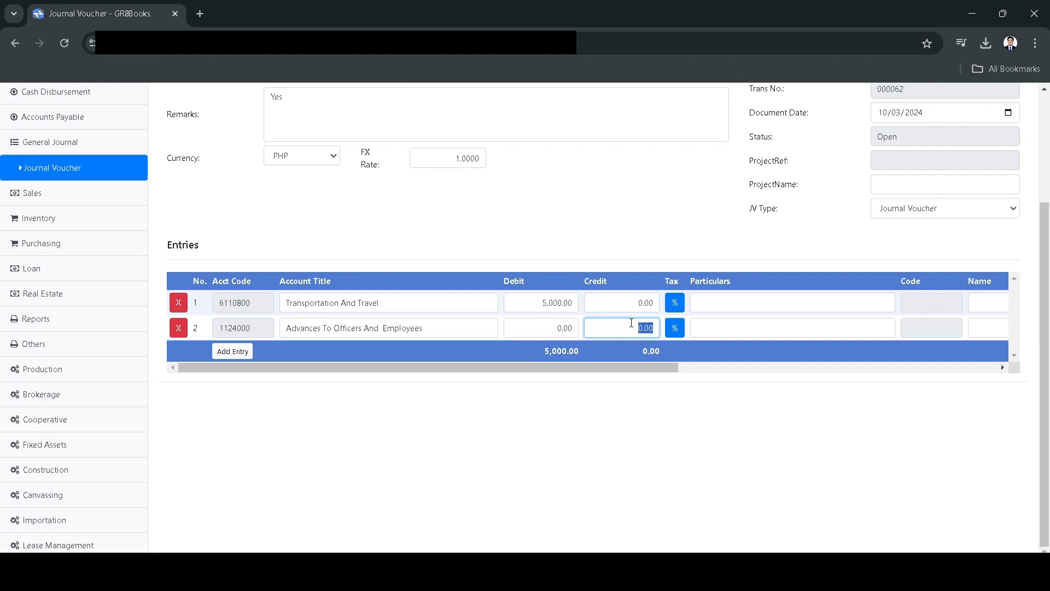
pyautogui.write('5000')
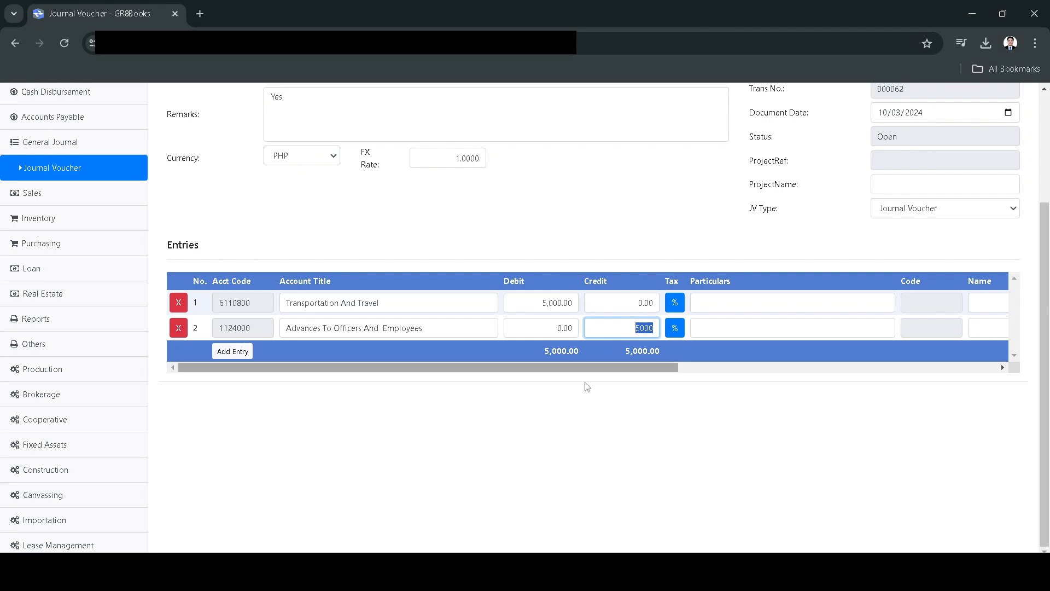
# Save the new journal voucher and open its report preview.
pyautogui.scroll(3, 584, 387)
pyautogui.click(590, 374)
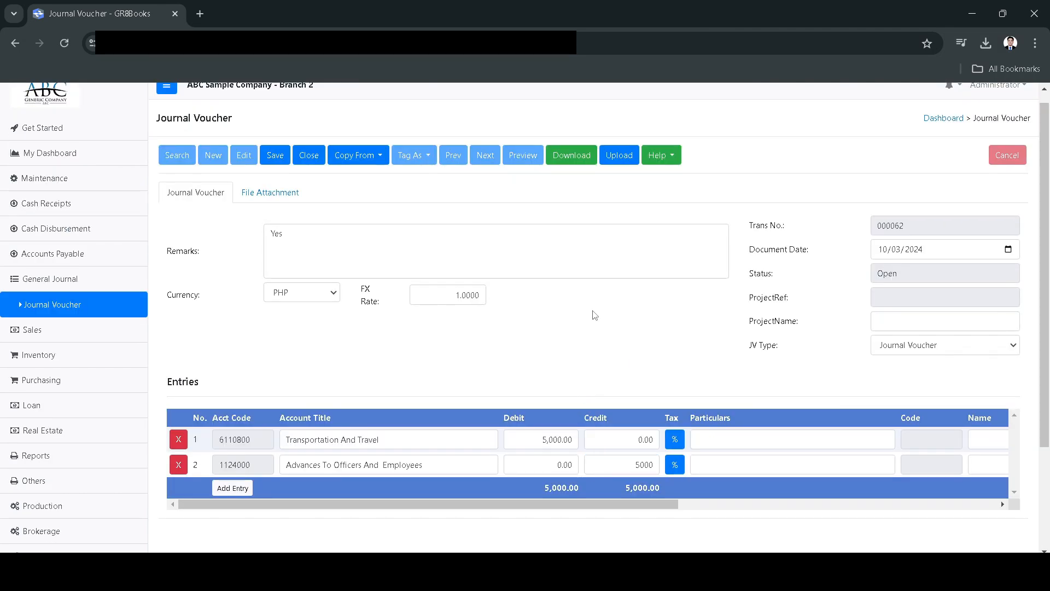
pyautogui.click(274, 156)
pyautogui.click(585, 132)
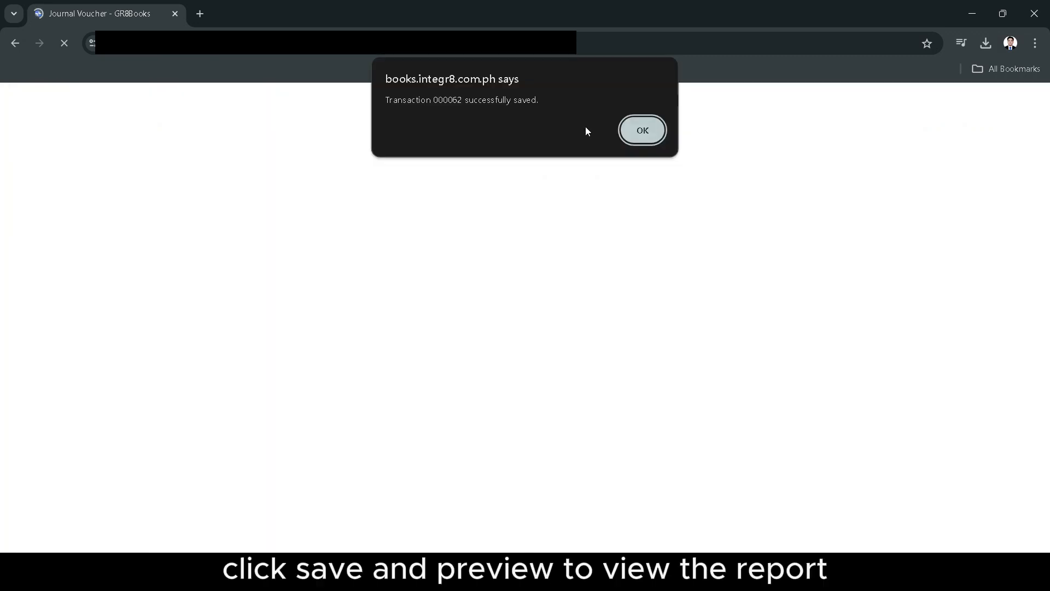
pyautogui.click(644, 134)
pyautogui.click(521, 159)
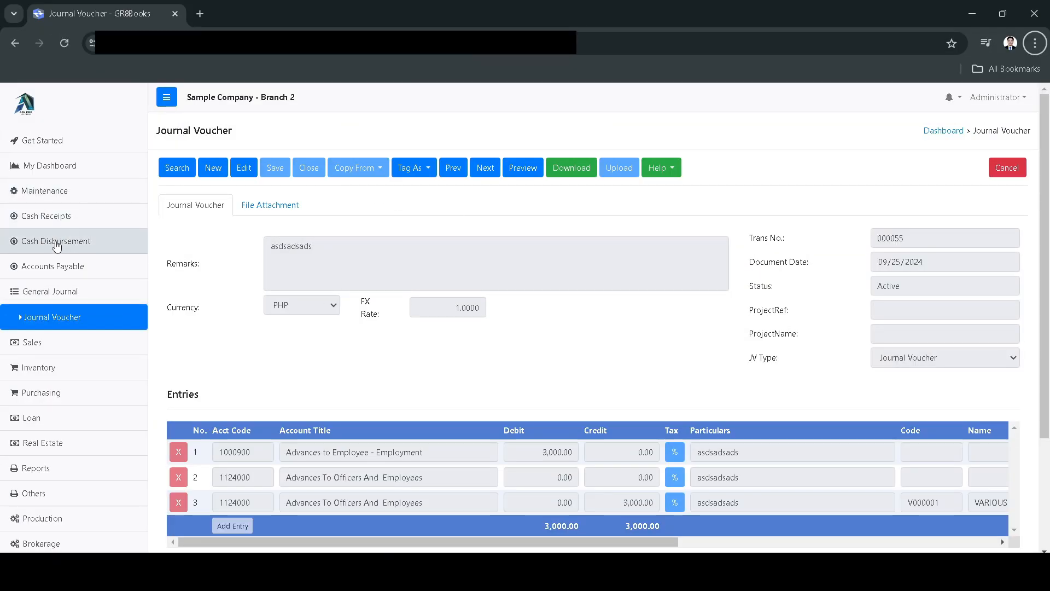
# Start a new cash advance from the Cash Disbursement module and choose TEST VENDOR as its VCEName.
pyautogui.click(57, 245)
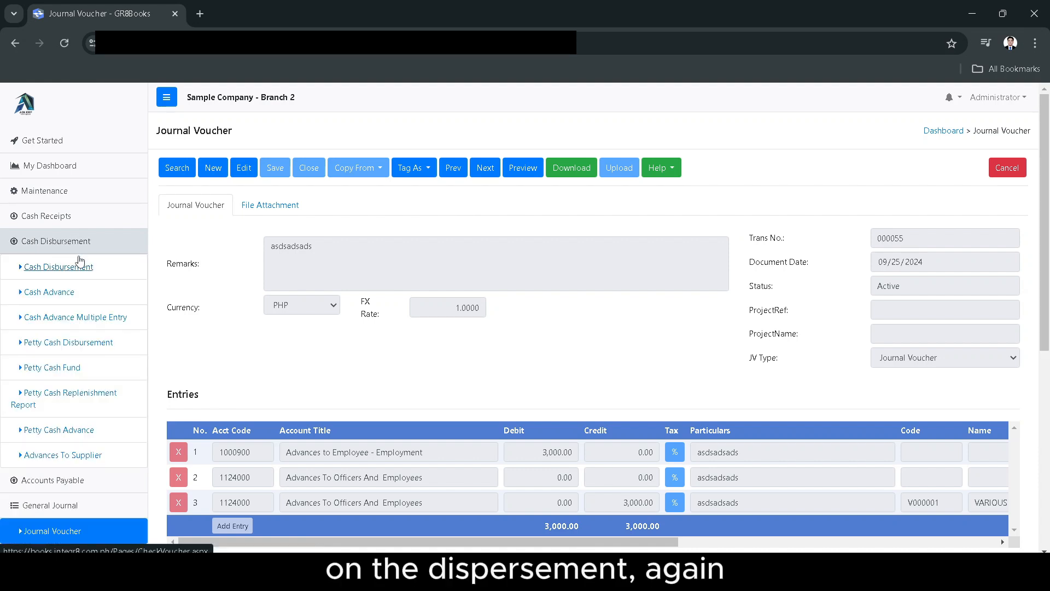
pyautogui.click(60, 293)
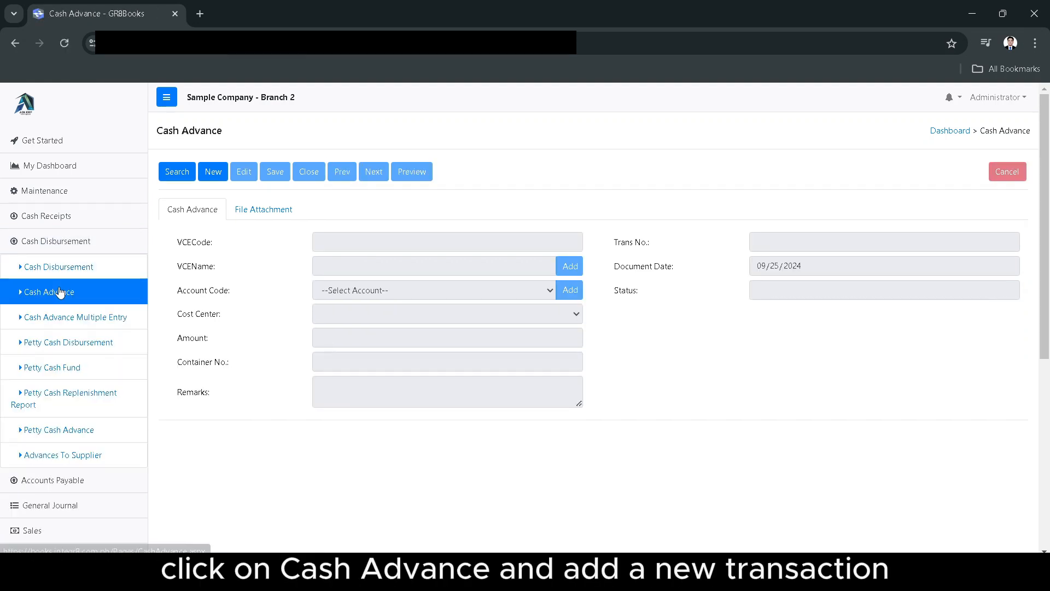
pyautogui.click(214, 178)
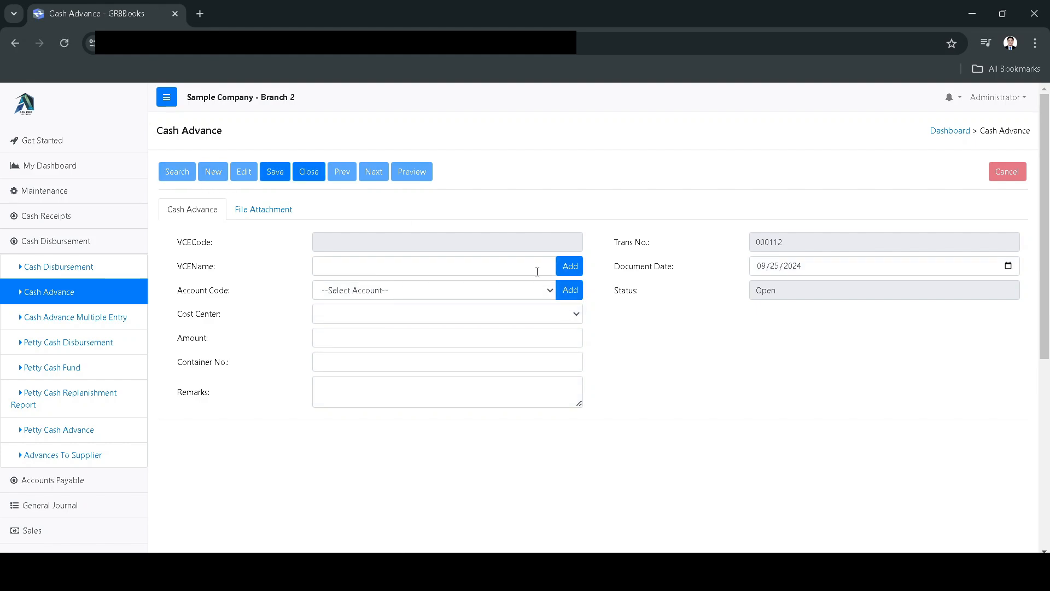
pyautogui.click(522, 267)
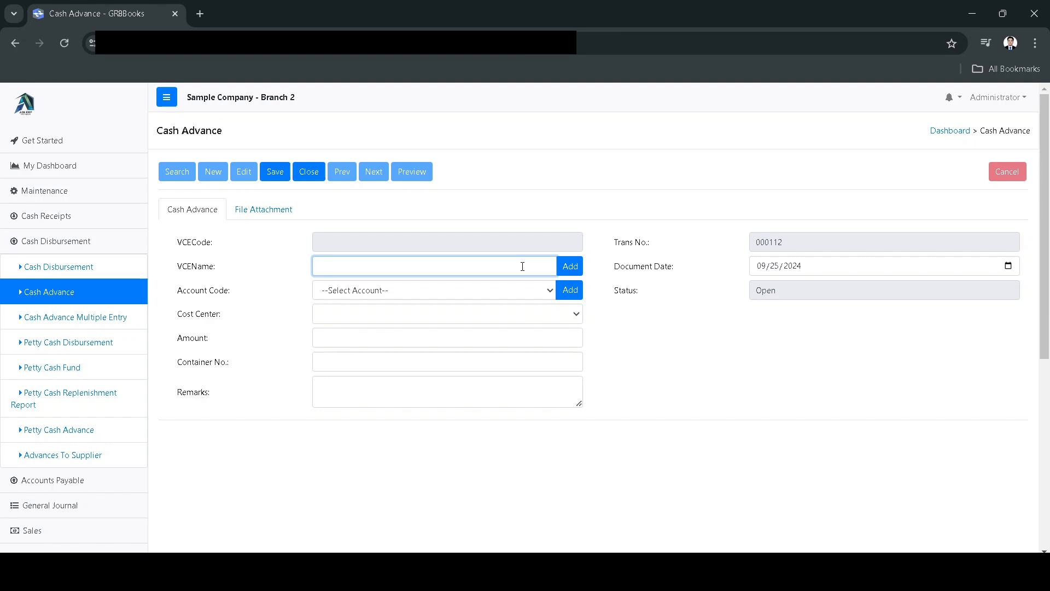
pyautogui.write('Ve')
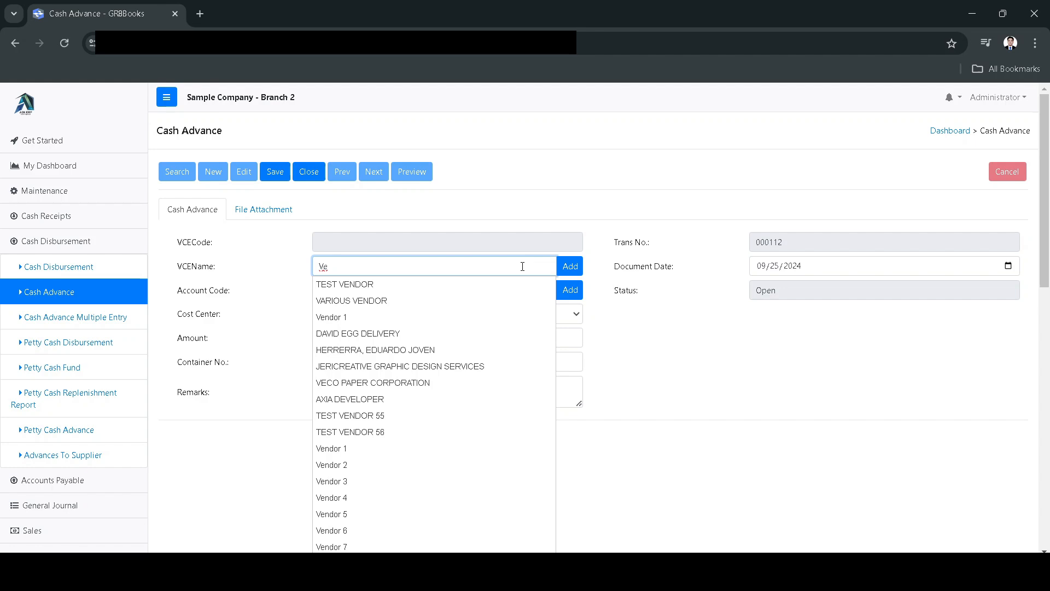
pyautogui.click(427, 286)
# Set the cash advance's cost center to Dum Truck01 and its amount to 3,000.
pyautogui.click(396, 319)
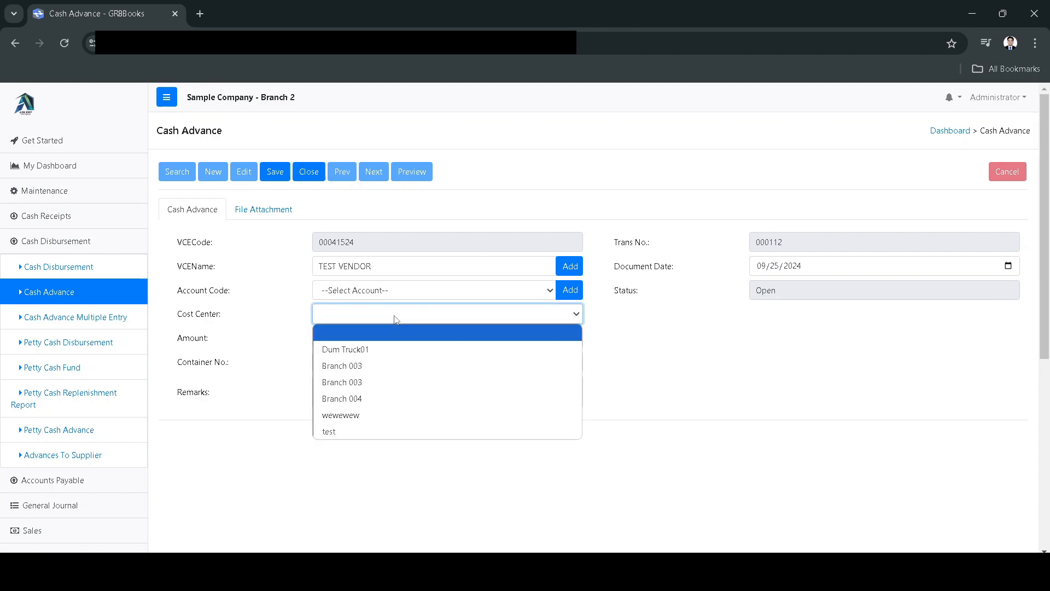
pyautogui.click(376, 346)
pyautogui.click(381, 338)
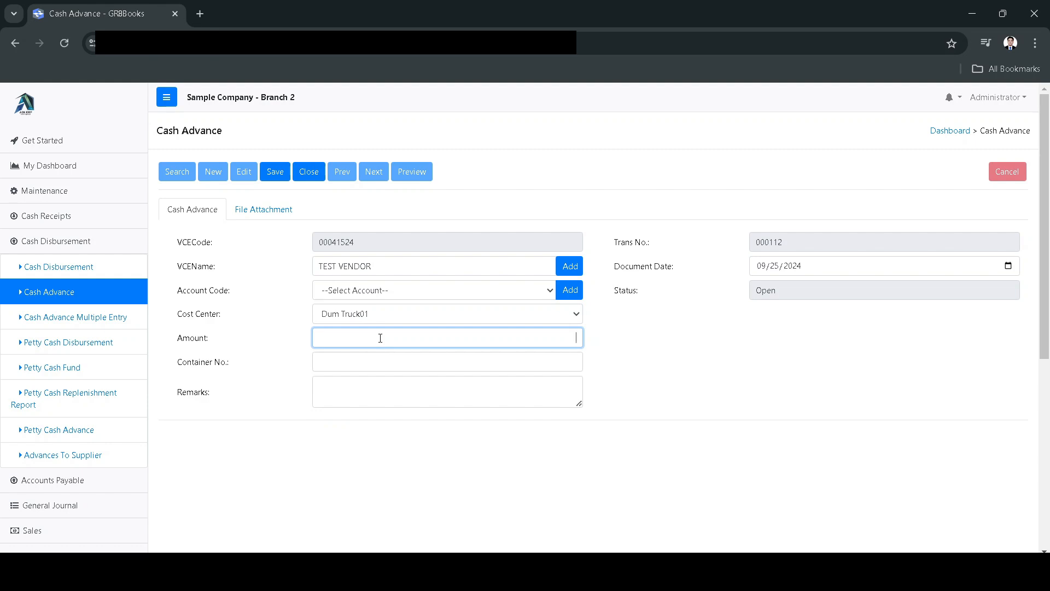
pyautogui.write('3,00')
pyautogui.write('000')
# Enter container number 2 and the remarks "Test", and save the cash advance.
pyautogui.click(380, 364)
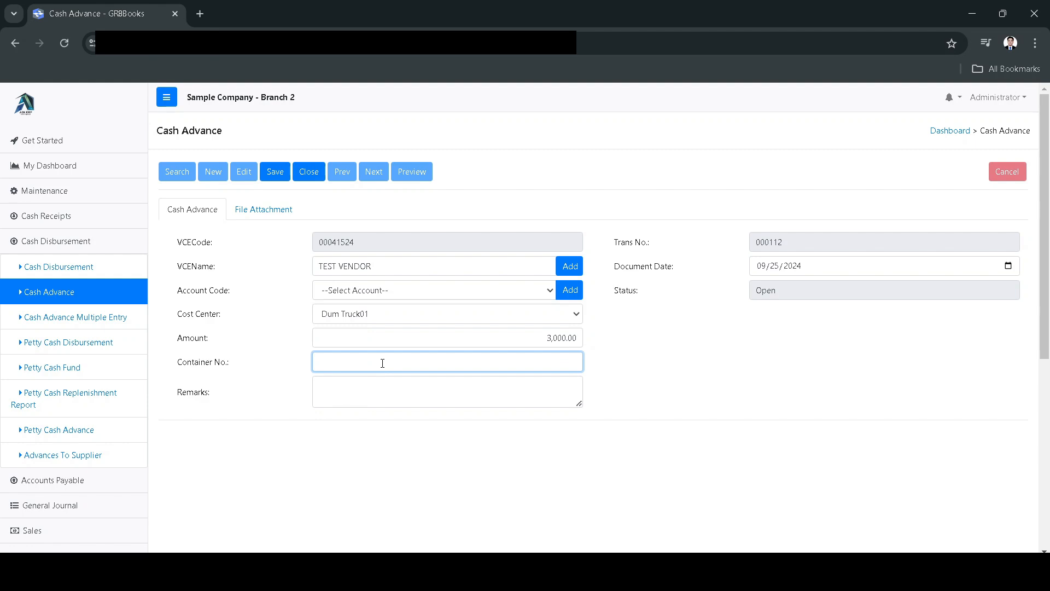
pyautogui.click(356, 388)
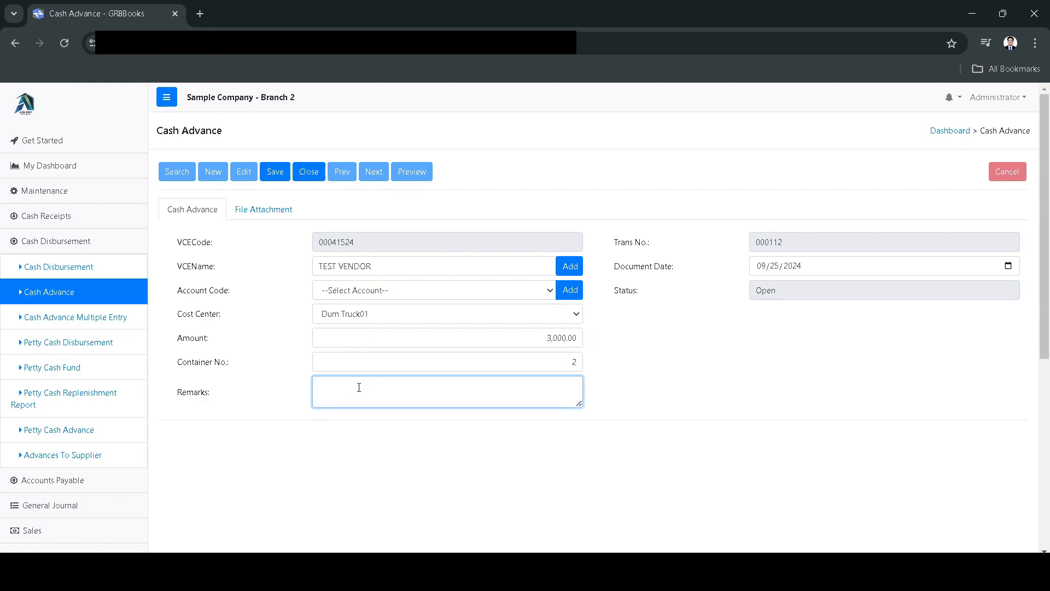
pyautogui.write('Test')
pyautogui.click(269, 174)
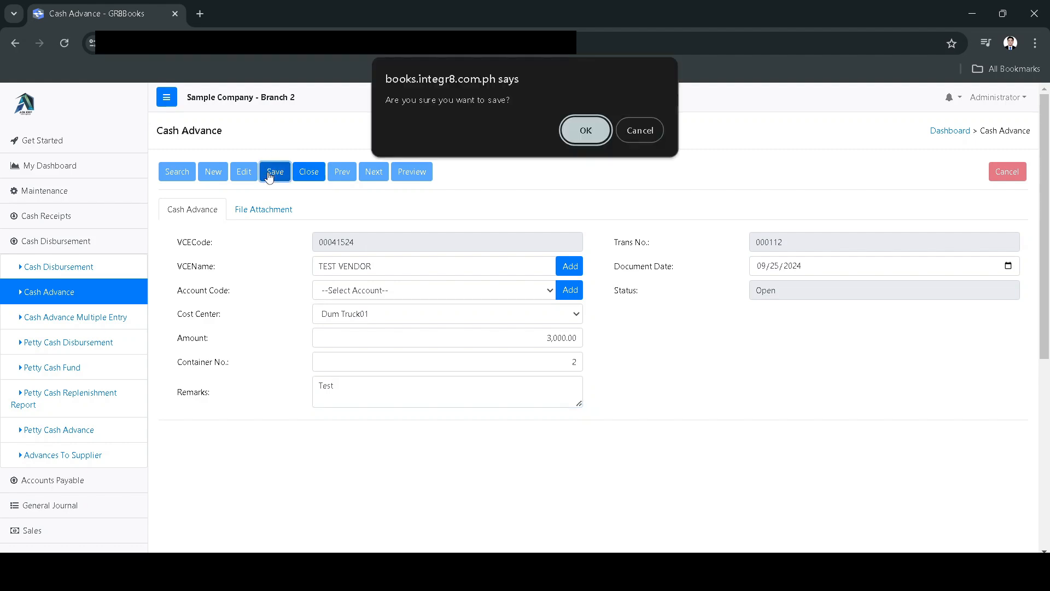
# Set the cash advance's account code to Advances - Officers and Emp. (For Liquidation).
pyautogui.click(600, 133)
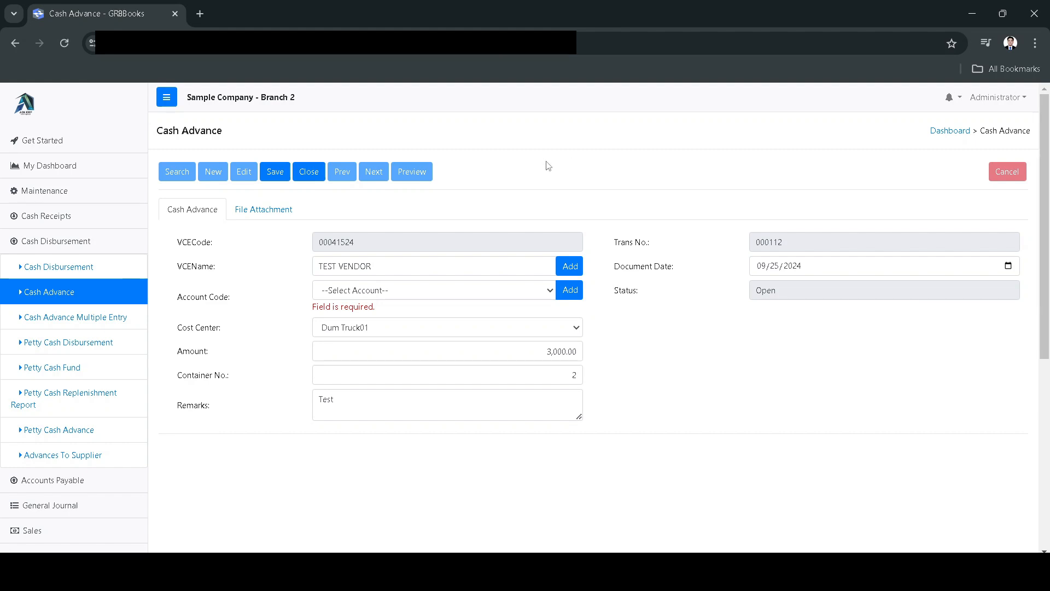
pyautogui.click(536, 293)
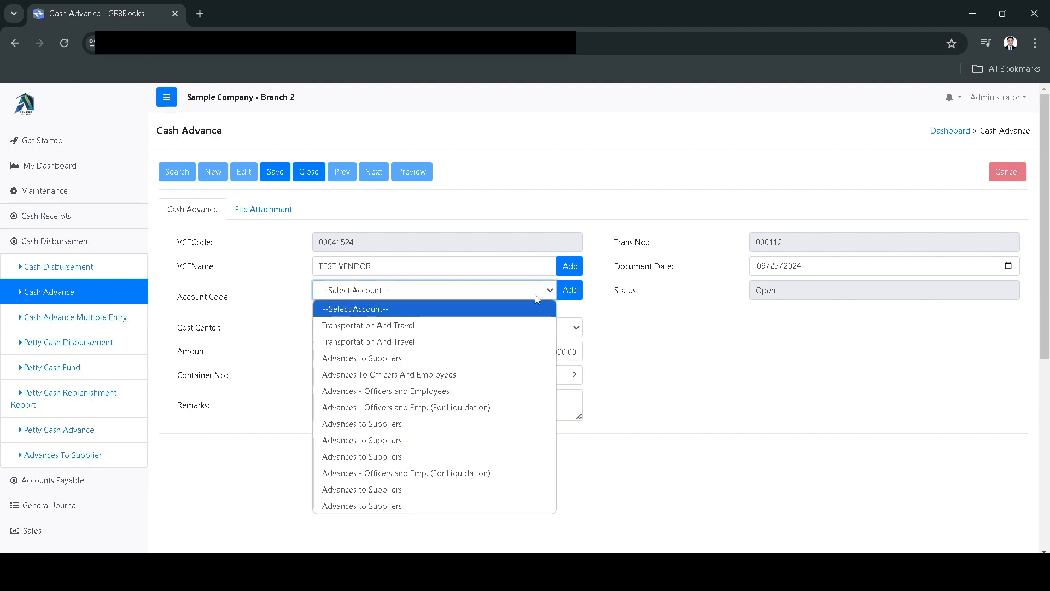
pyautogui.click(434, 409)
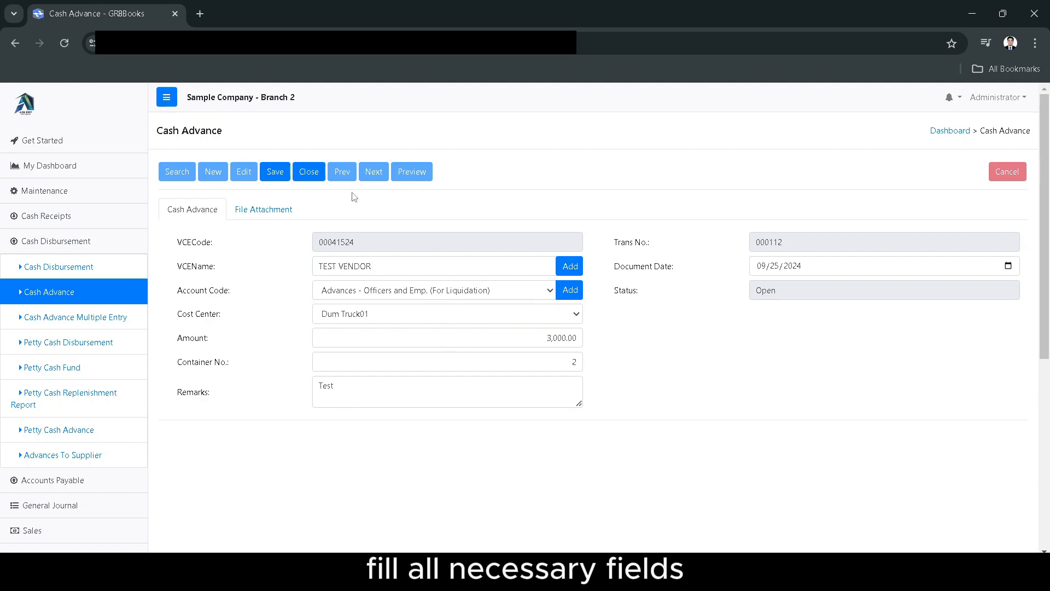
# Save the cash advance, confirming the save, and preview its cash advance request form.
pyautogui.click(276, 181)
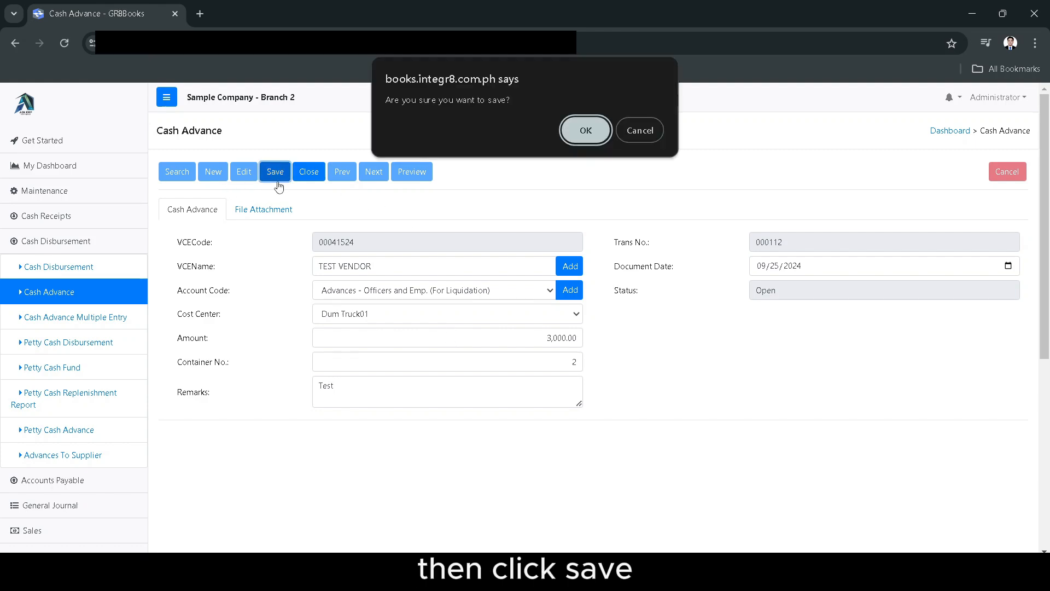
pyautogui.click(586, 131)
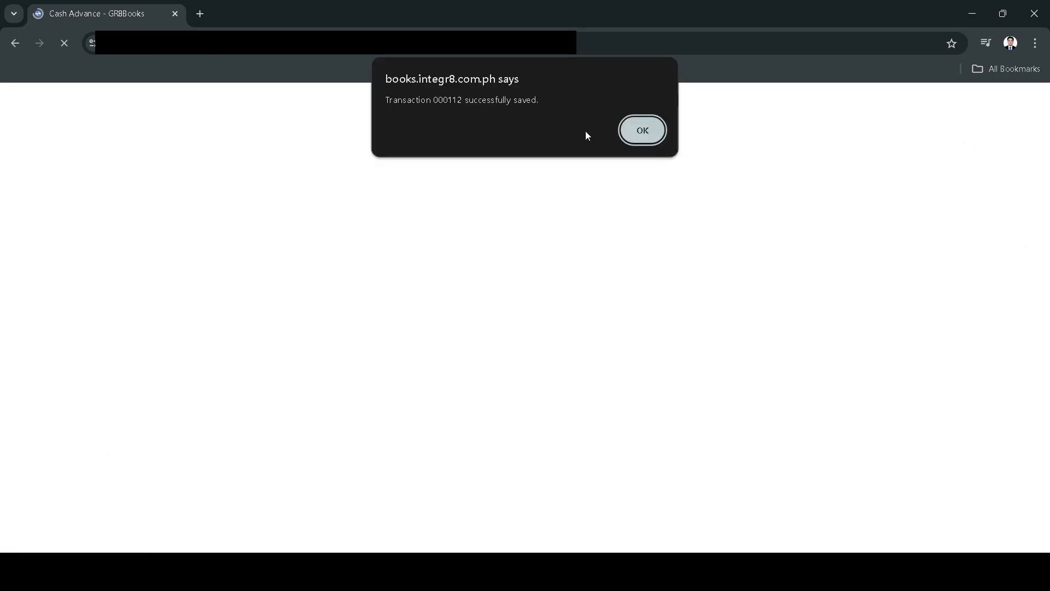
pyautogui.click(642, 131)
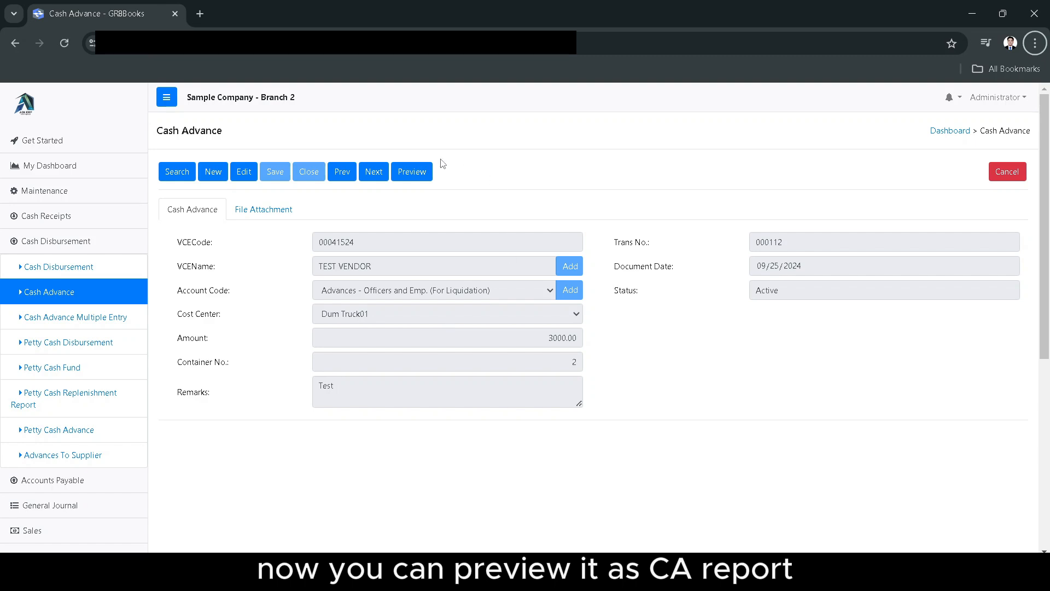
pyautogui.click(411, 171)
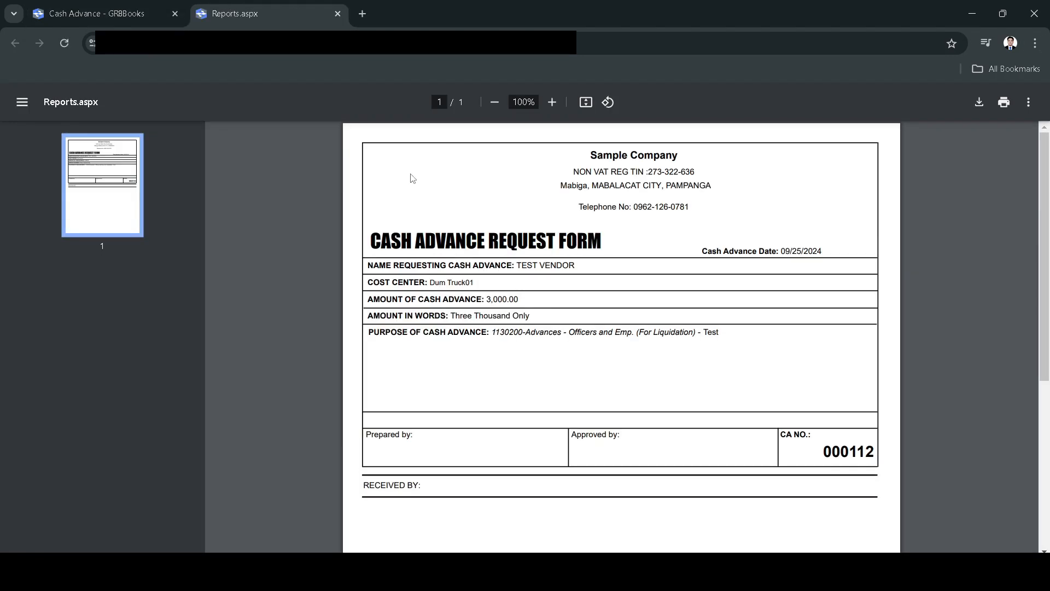
pyautogui.hotkey('ctrl', 'w')
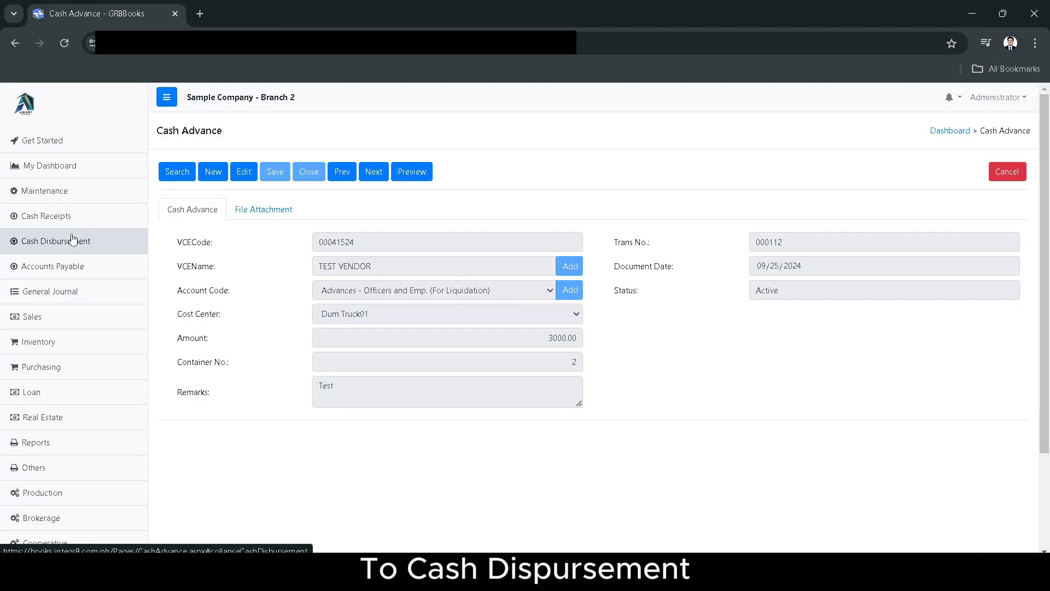
# Create a new cash disbursement and copy the TEST VENDOR cash advance dated 2024-09-25 into it.
pyautogui.click(77, 241)
pyautogui.click(78, 266)
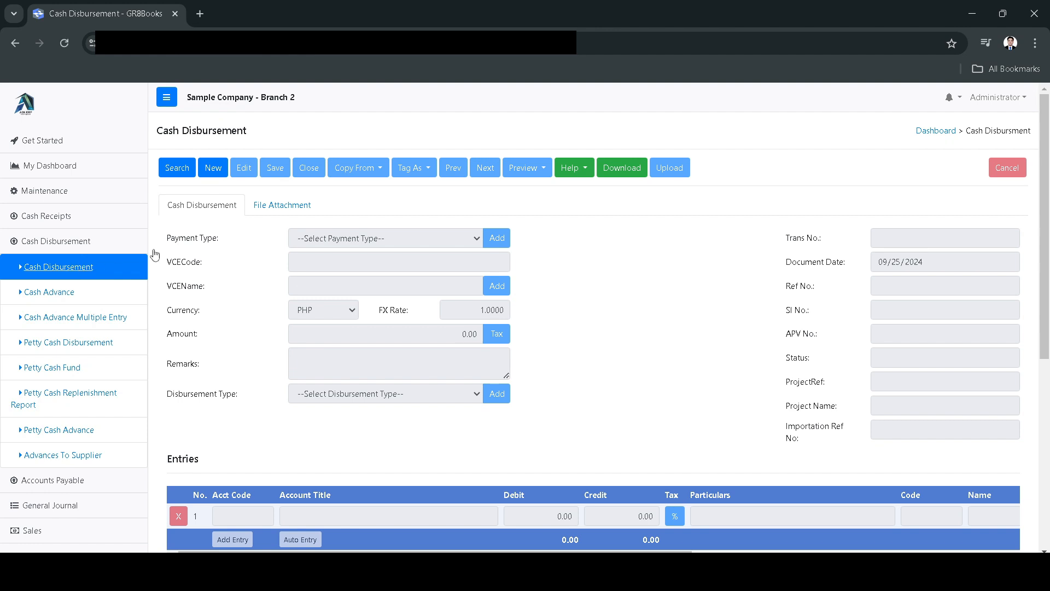
pyautogui.click(220, 173)
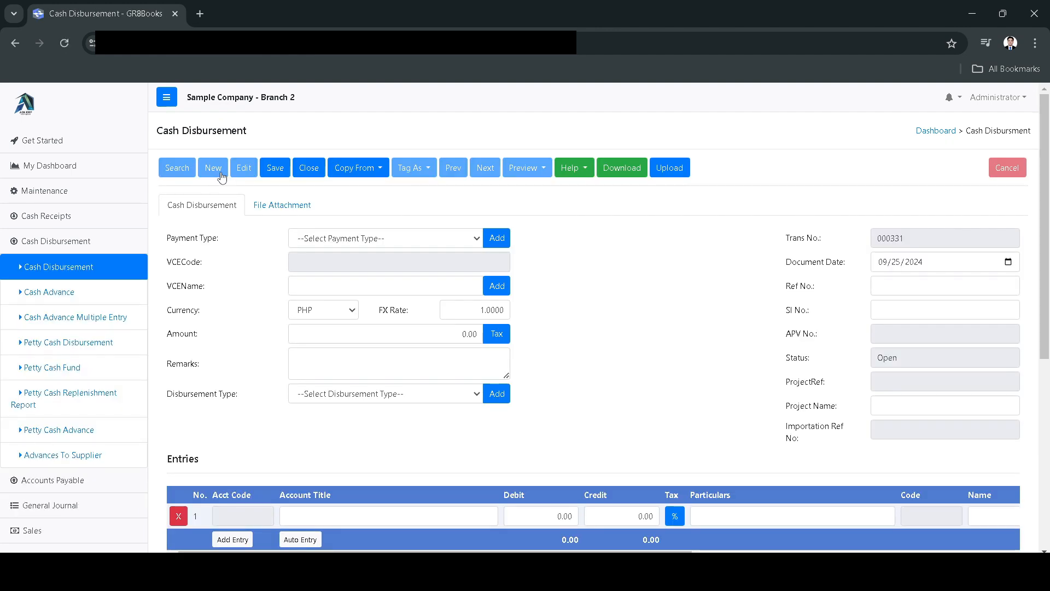
pyautogui.click(350, 174)
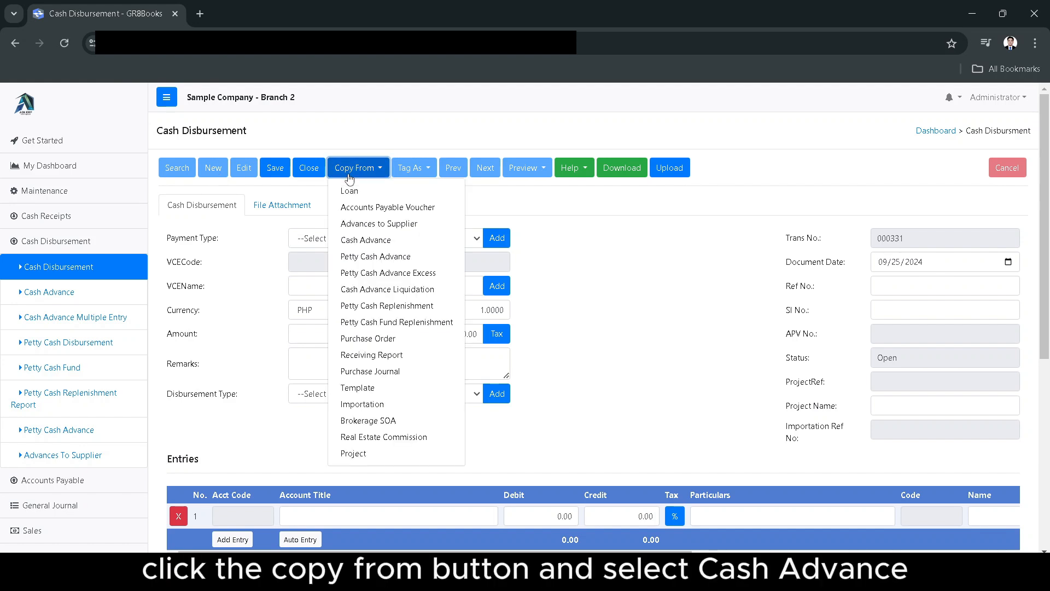
pyautogui.click(381, 243)
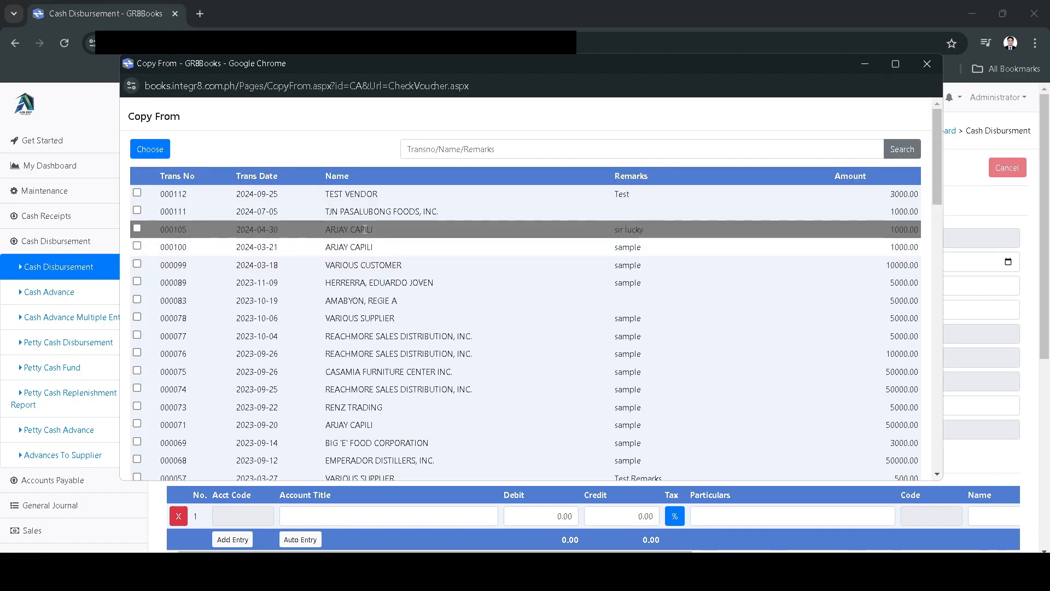
pyautogui.click(137, 193)
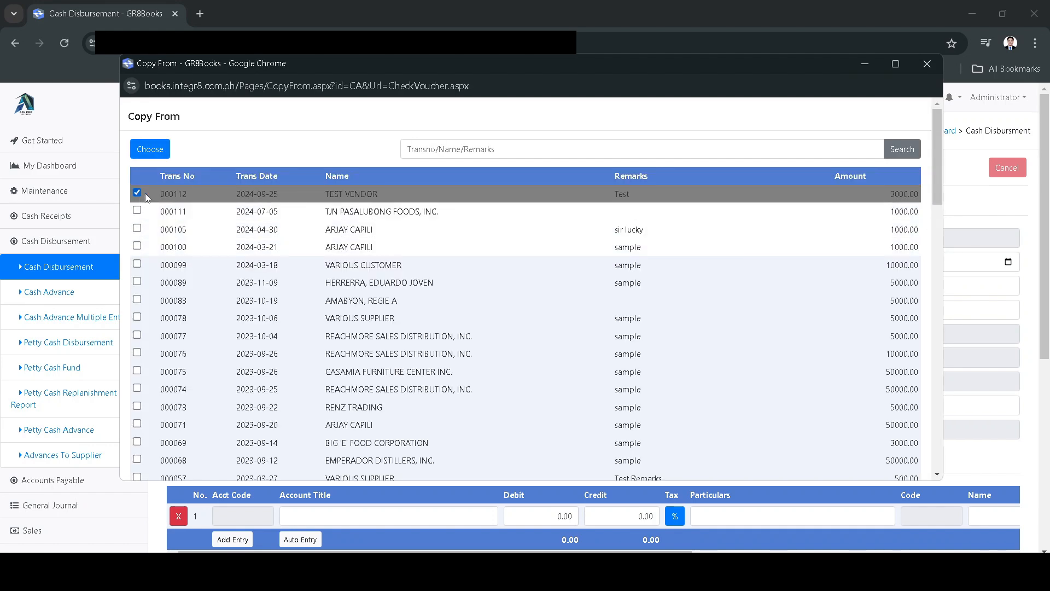
pyautogui.click(151, 149)
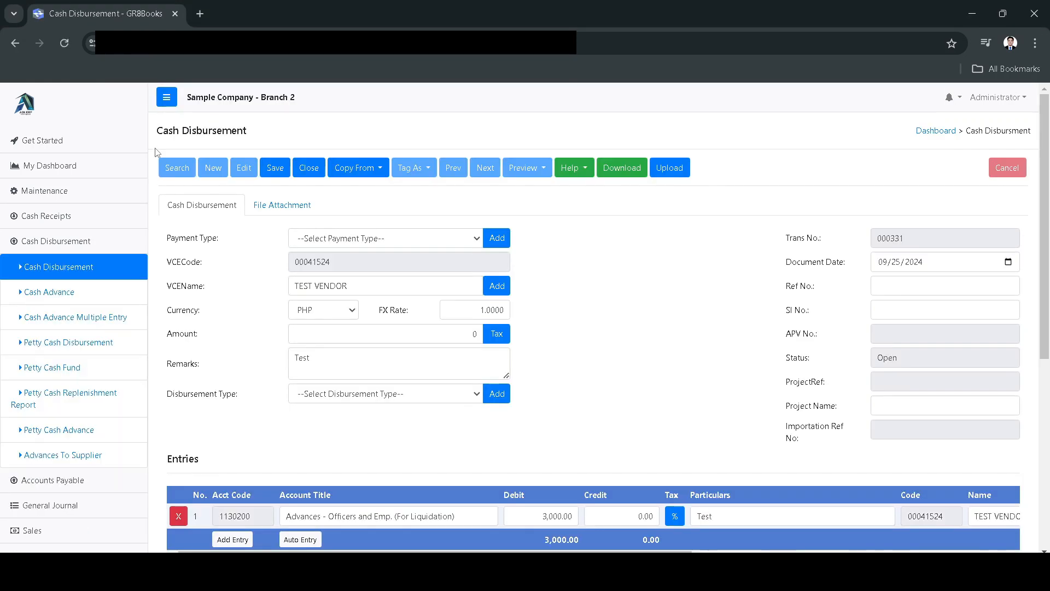
# Set the disbursement's payment type to Check and bank to BPI, and generate the balancing entry automatically.
pyautogui.click(398, 237)
pyautogui.click(380, 269)
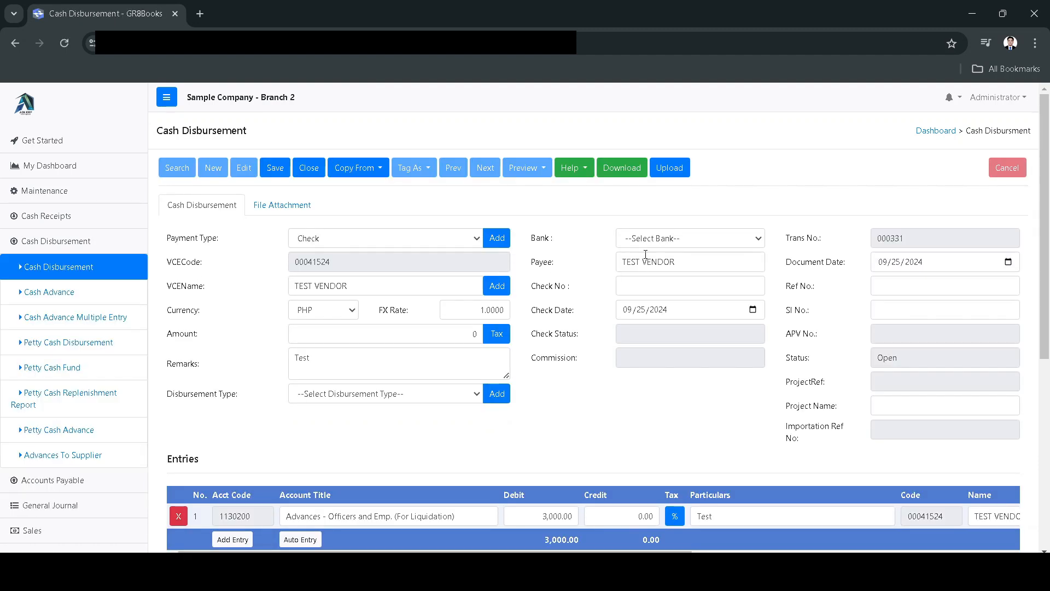
pyautogui.click(643, 241)
pyautogui.click(658, 274)
pyautogui.click(292, 541)
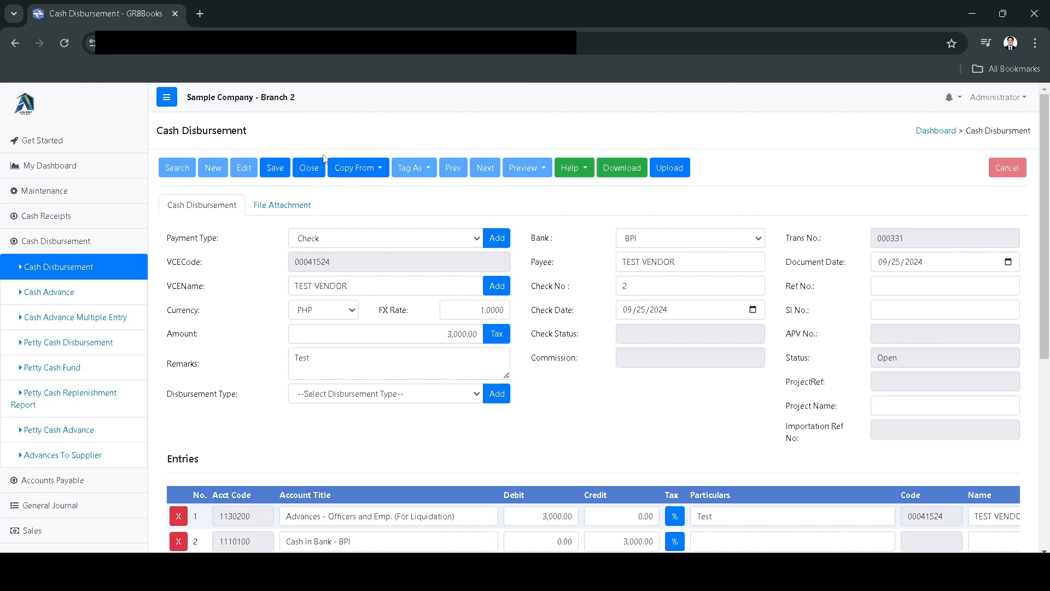
# Save the cash disbursement and confirm the save.
pyautogui.click(275, 167)
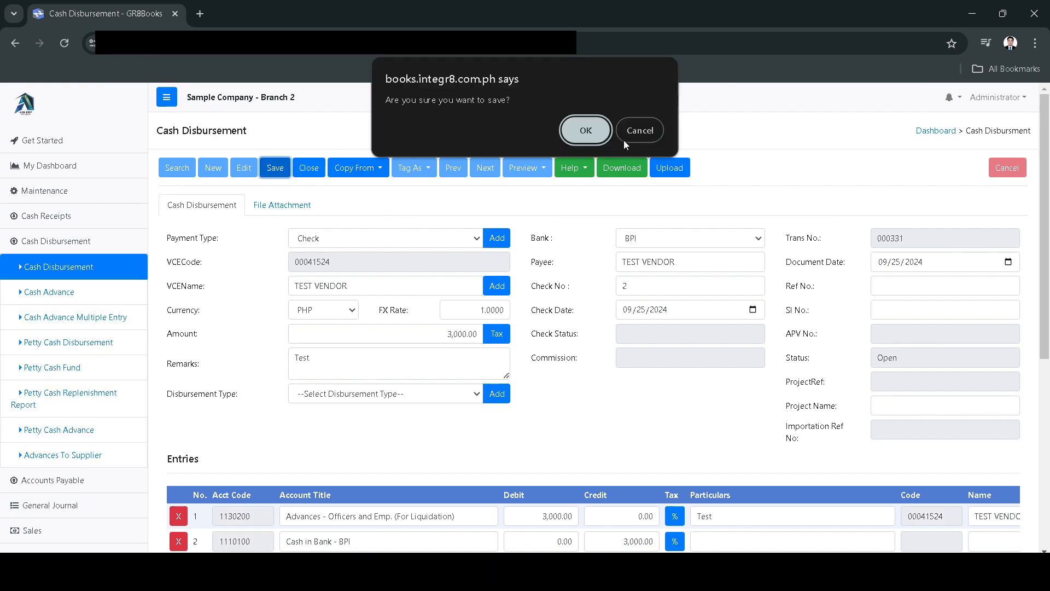
pyautogui.click(566, 138)
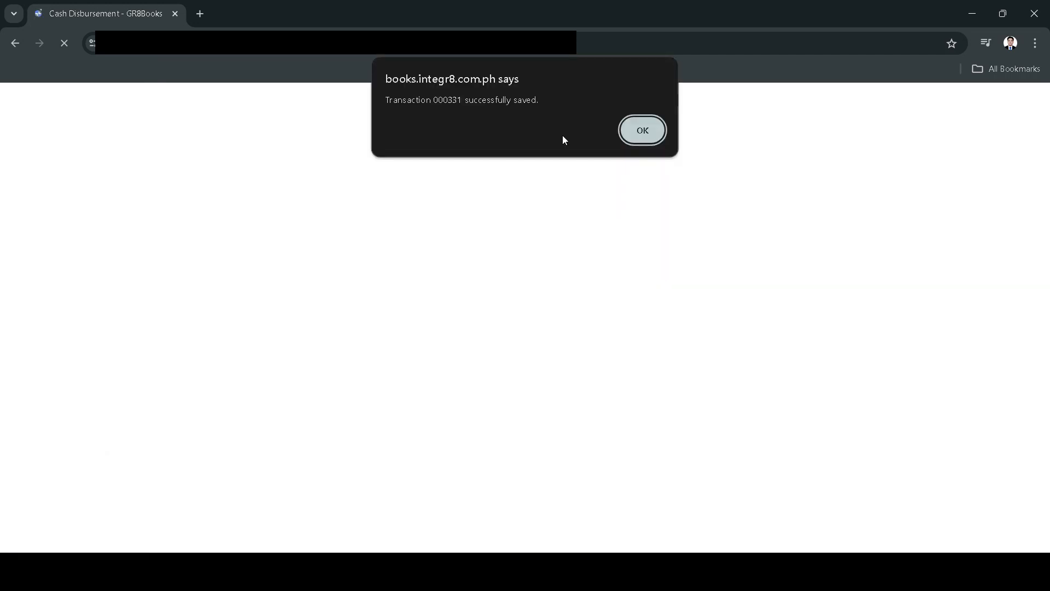
pyautogui.click(654, 131)
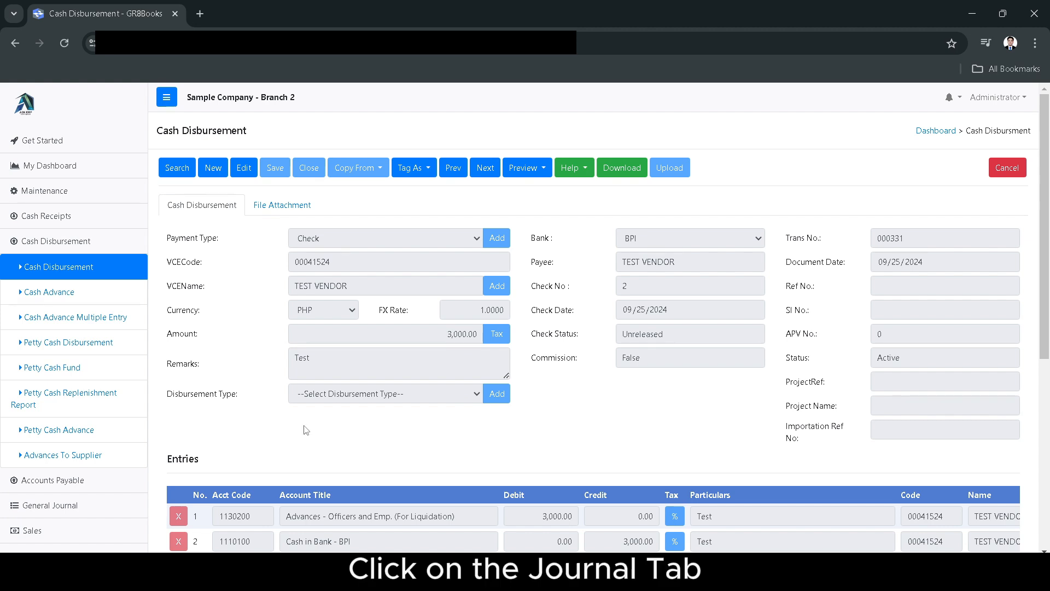
# Create a new journal voucher and copy in the TEST VENDOR cash advance liquidation dated 2024-09-25.
pyautogui.click(70, 506)
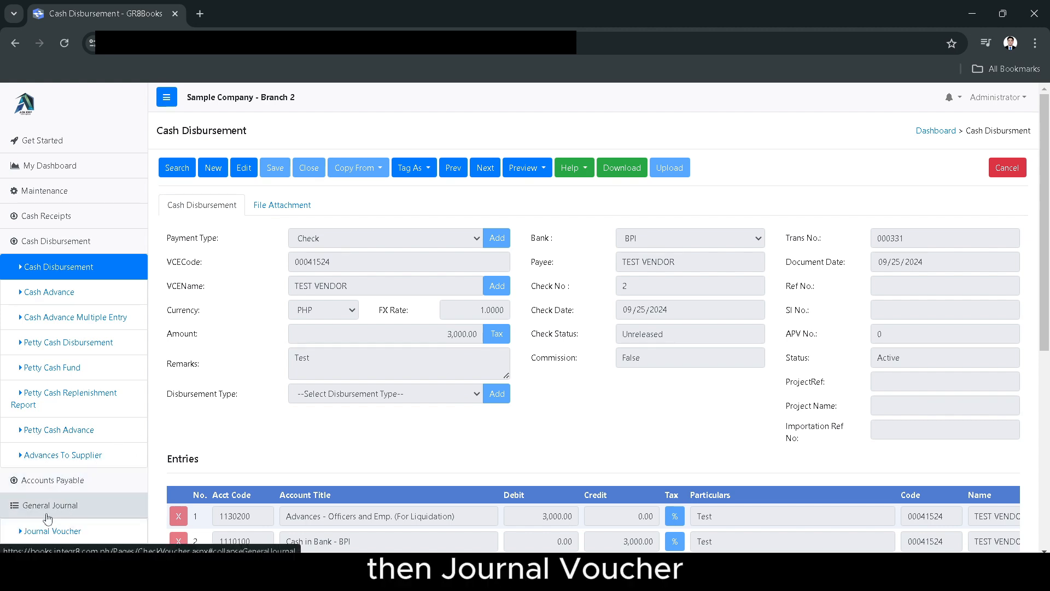
pyautogui.click(46, 535)
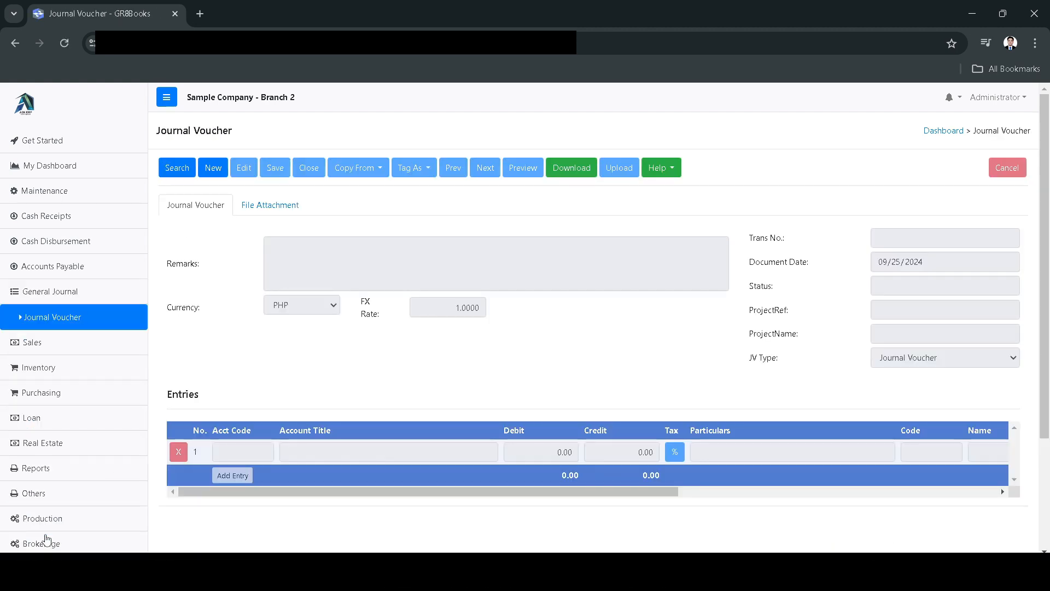
pyautogui.click(214, 171)
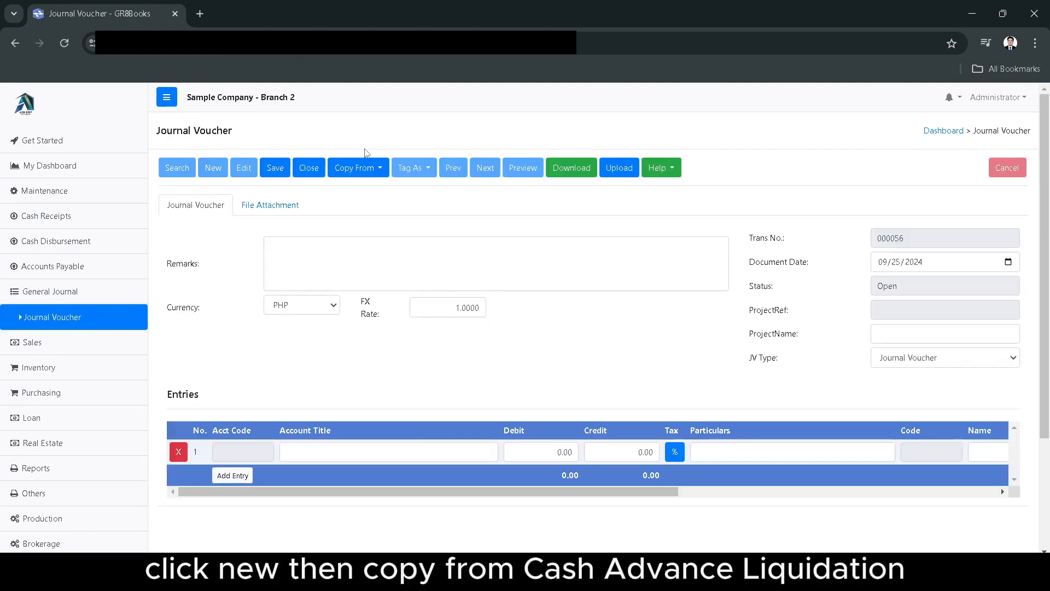
pyautogui.click(358, 167)
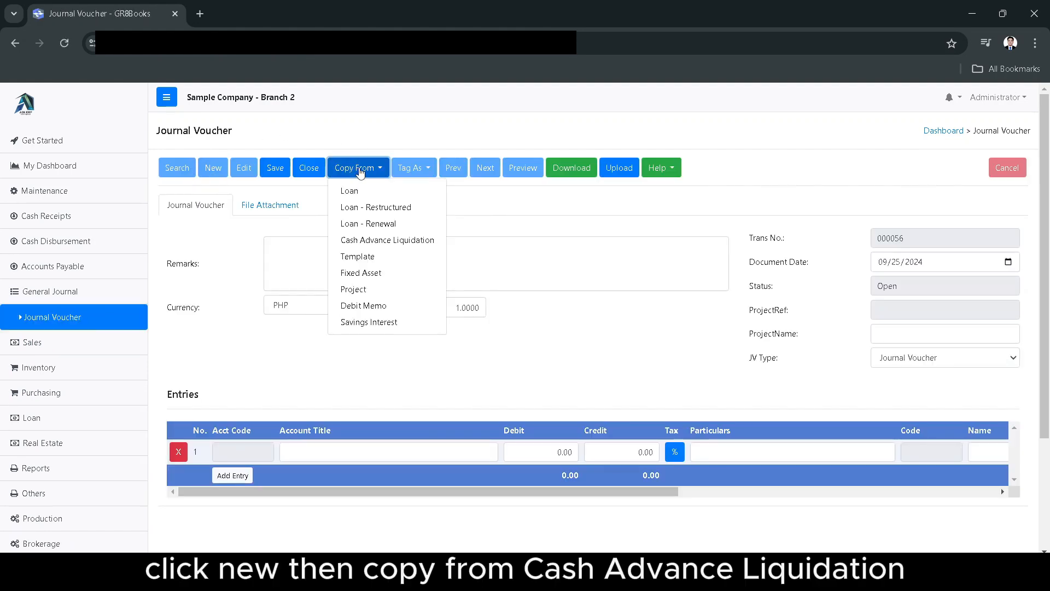
pyautogui.click(382, 241)
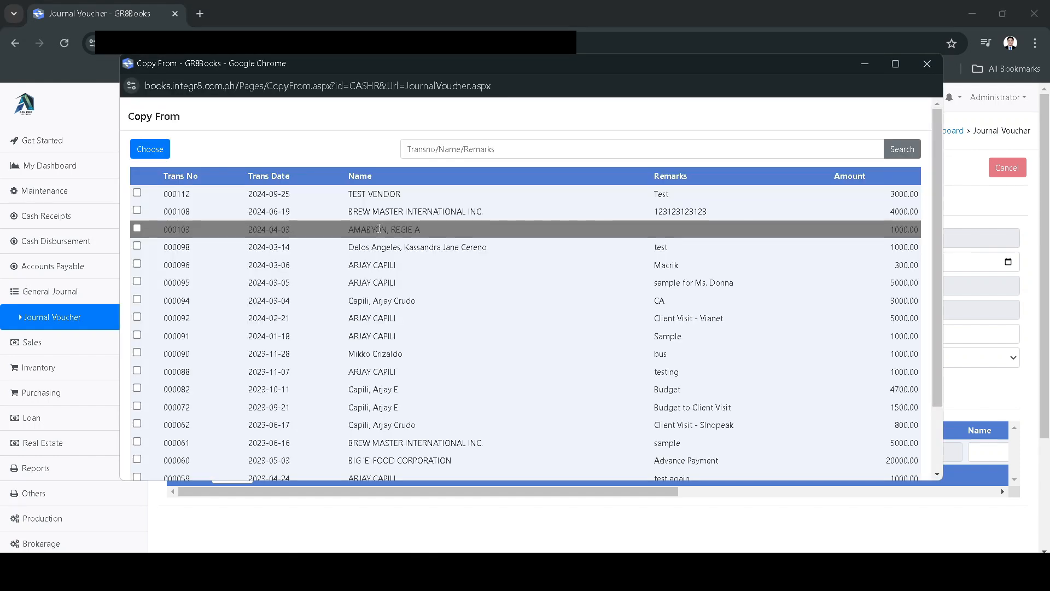
pyautogui.click(138, 193)
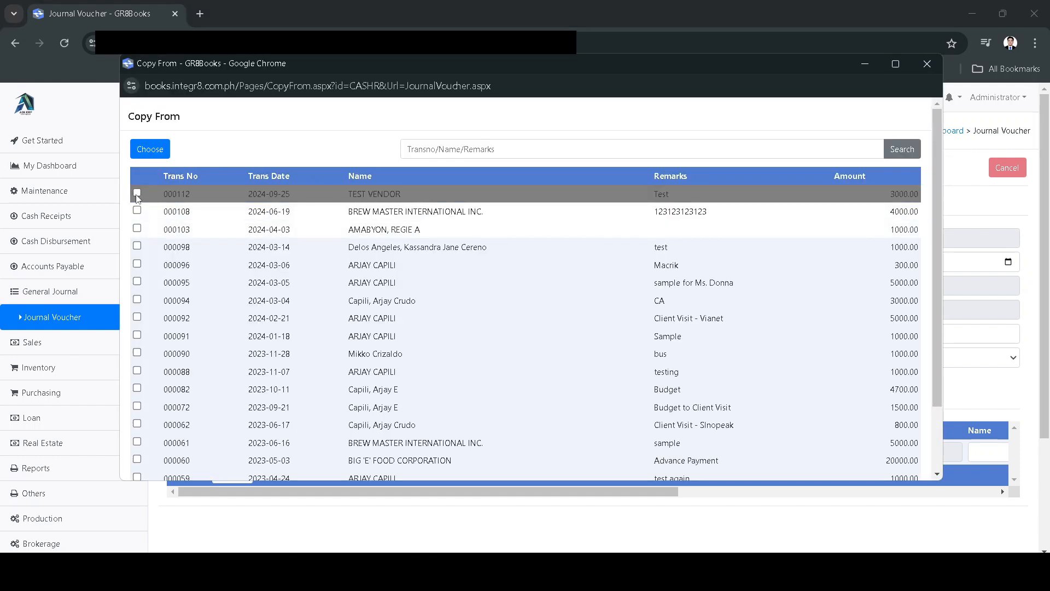
pyautogui.click(158, 150)
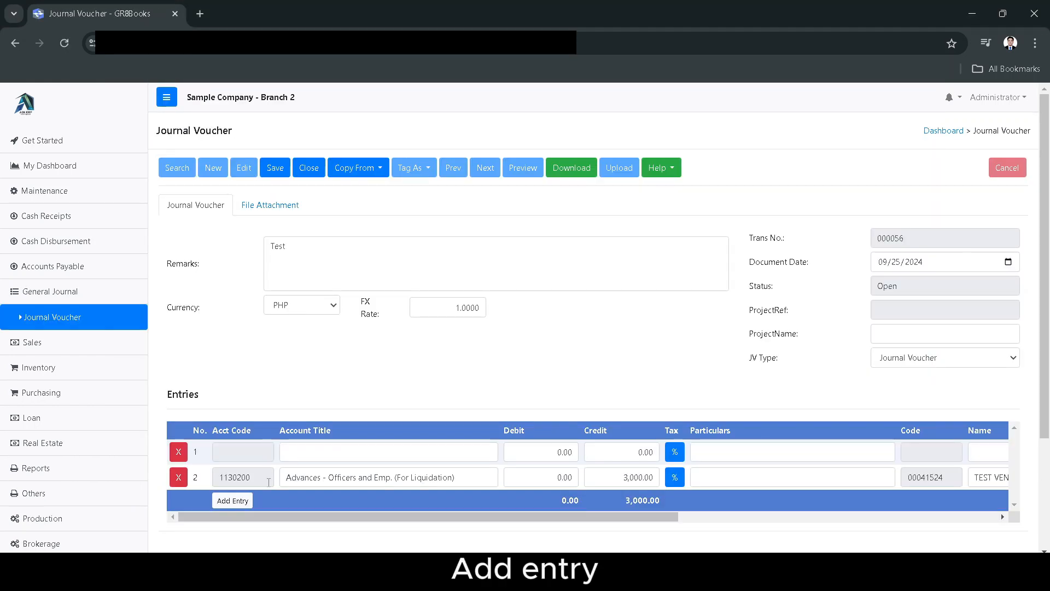
# Add a new entry row to the journal voucher and delete the blank first row.
pyautogui.click(249, 508)
pyautogui.scroll(-3, 250, 511)
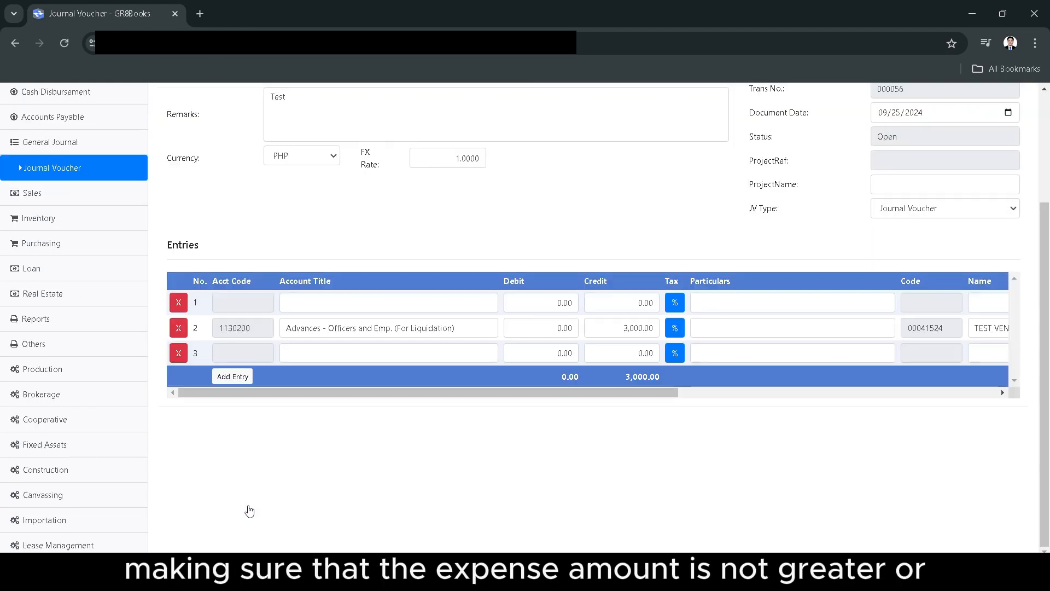
pyautogui.click(173, 304)
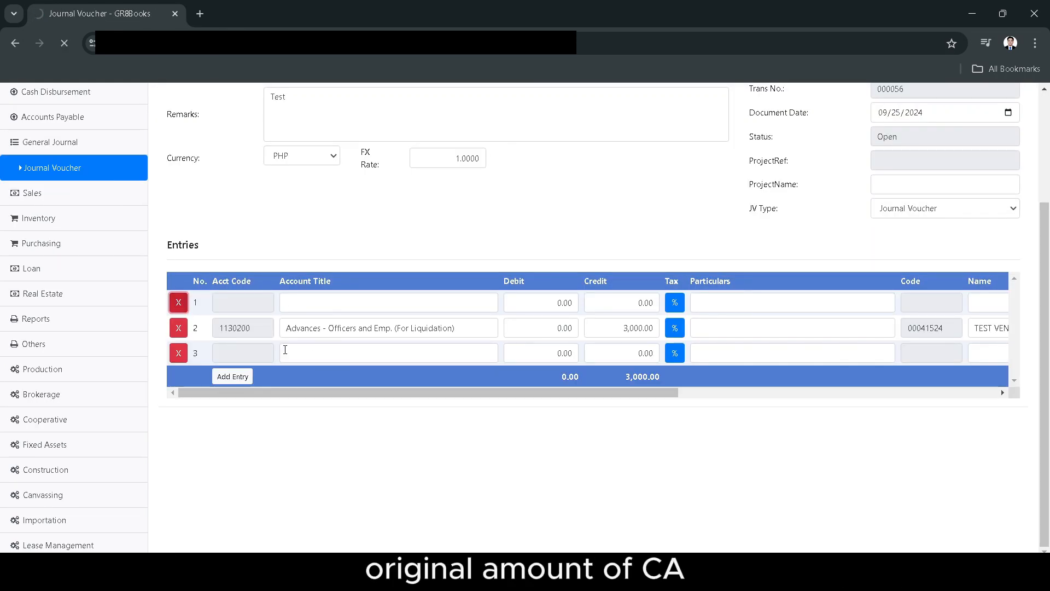
# Set the blank second entry's account title to Office Supplies.
pyautogui.click(322, 328)
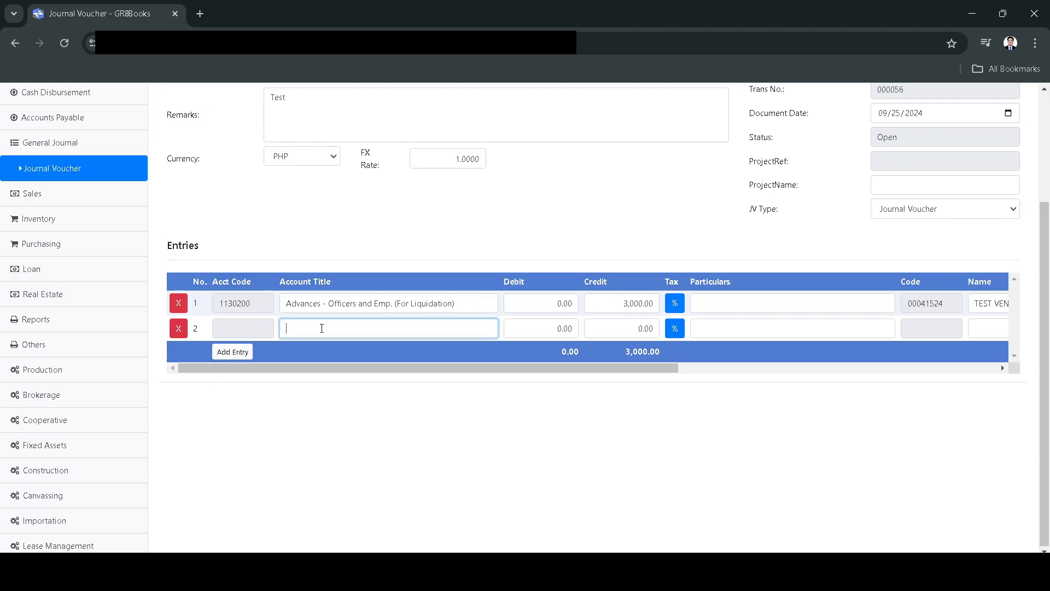
pyautogui.write('office')
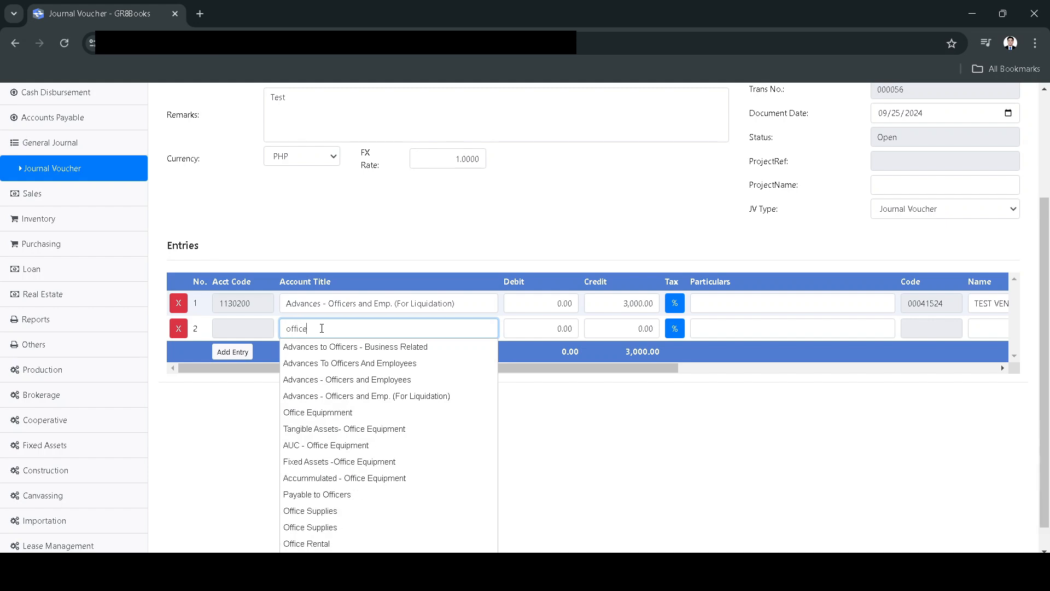
pyautogui.click(335, 513)
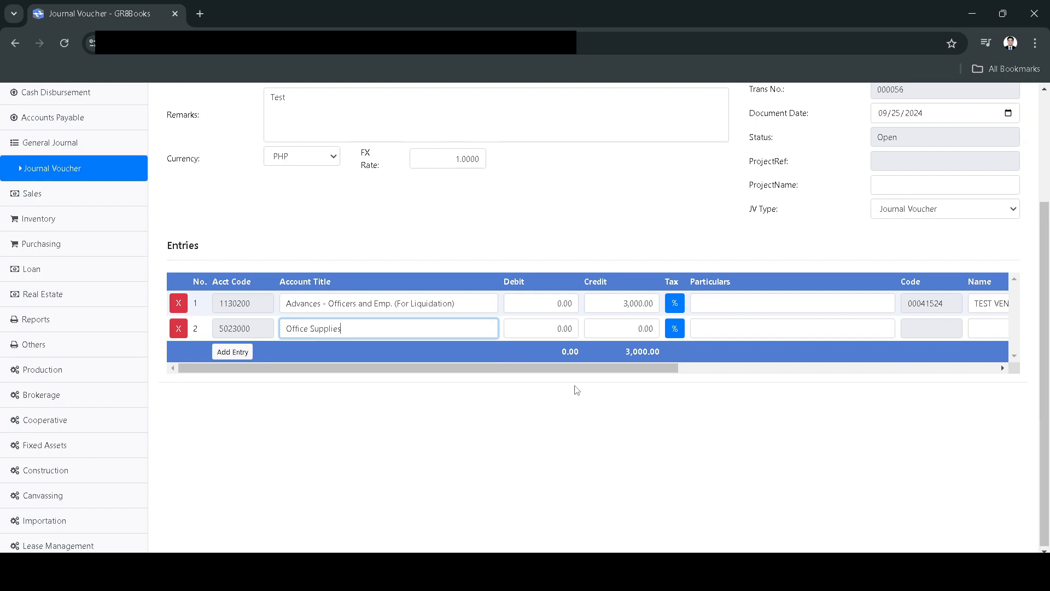
# Enter a debit of 3000 and a credit of 000 for the Office Supplies entry.
pyautogui.click(565, 326)
pyautogui.click(595, 329)
pyautogui.write('3')
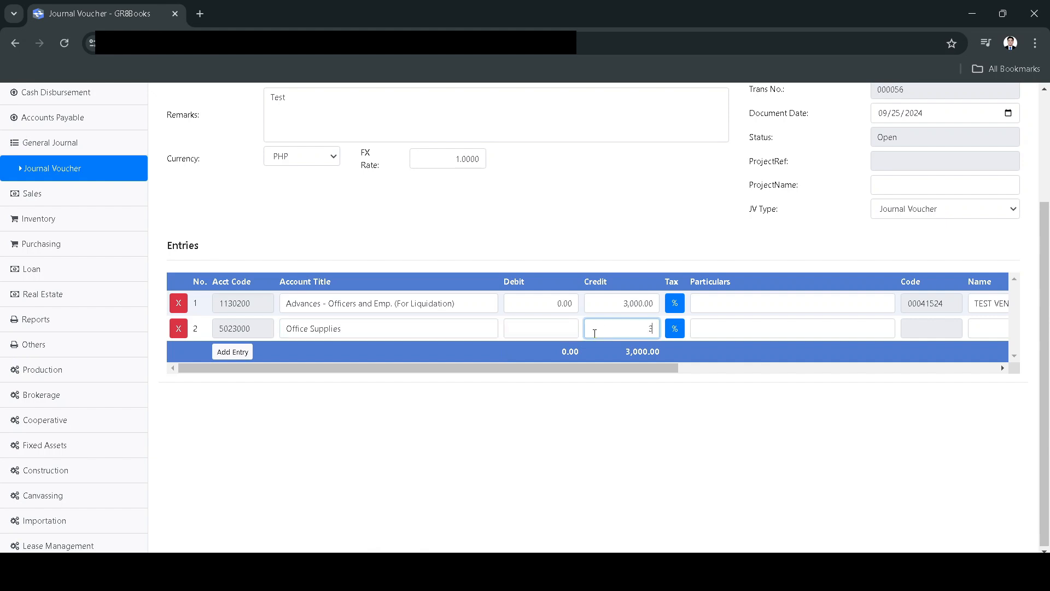
pyautogui.write('0')
pyautogui.click(570, 338)
pyautogui.click(629, 333)
pyautogui.write('00')
pyautogui.click(533, 335)
pyautogui.write('3')
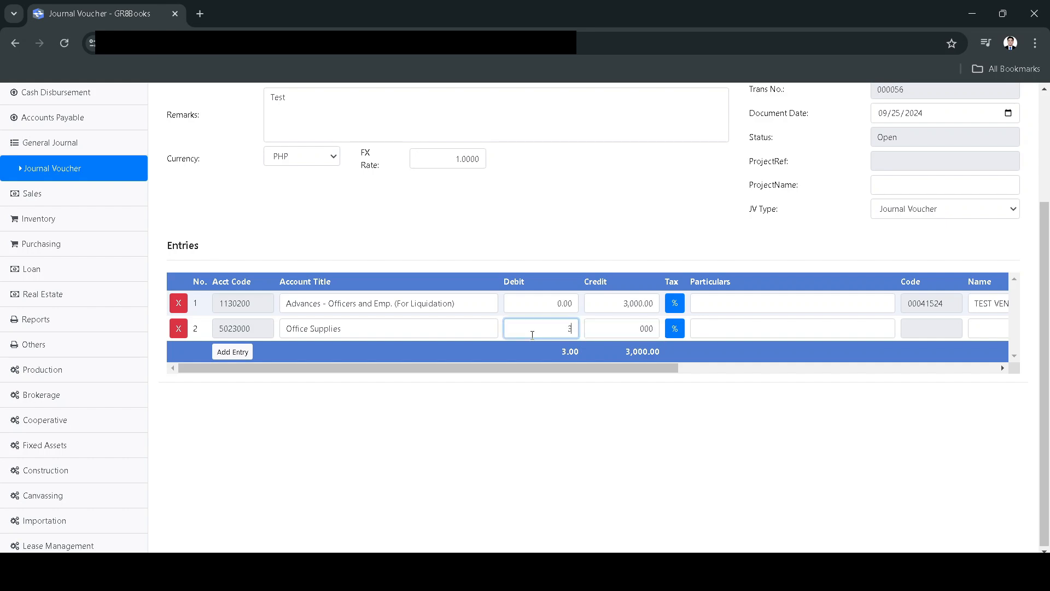
pyautogui.write('0000')
pyautogui.press('BackSpace')
# Save the journal voucher with its Office Supplies entry and preview the printable voucher.
pyautogui.scroll(3, 663, 471)
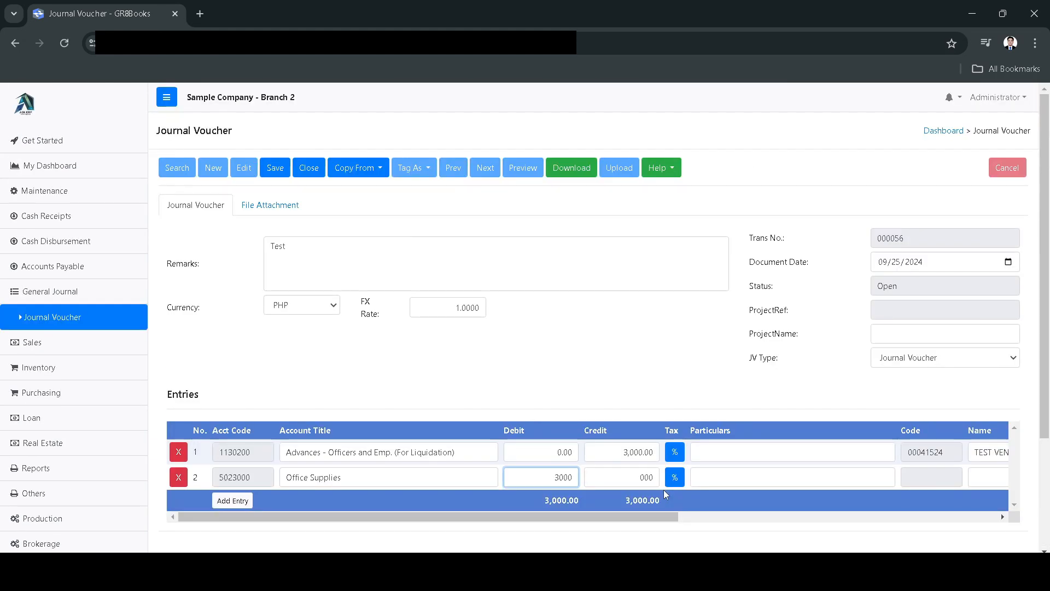
pyautogui.click(271, 170)
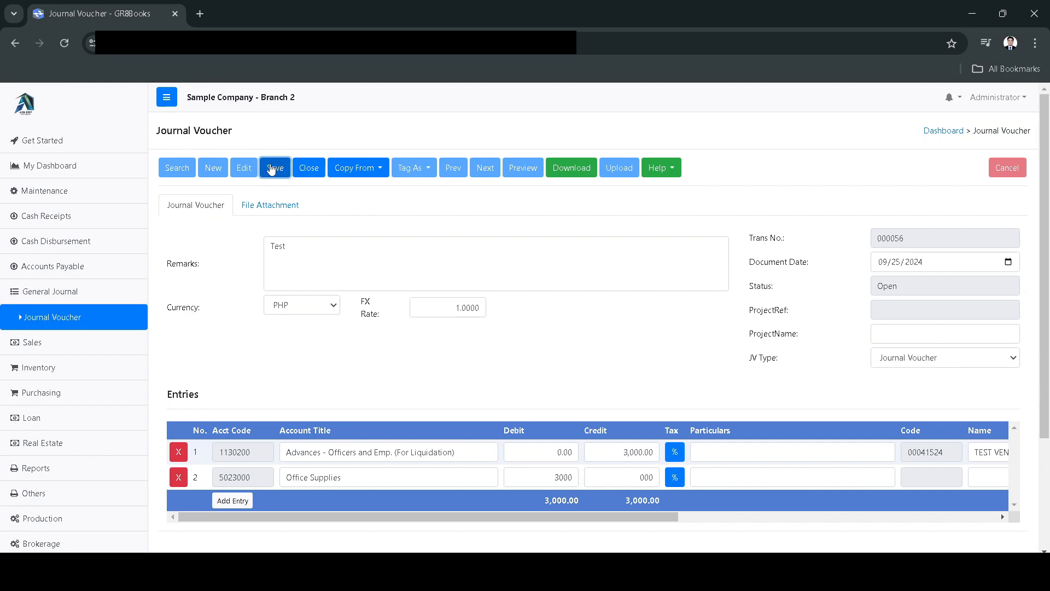
pyautogui.click(585, 133)
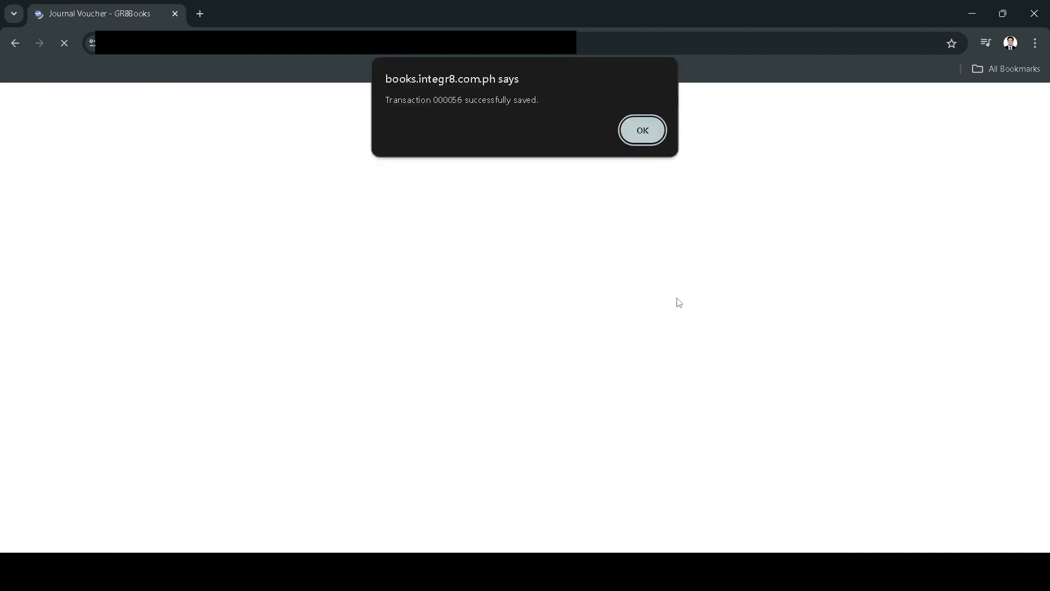
pyautogui.click(636, 136)
pyautogui.click(522, 174)
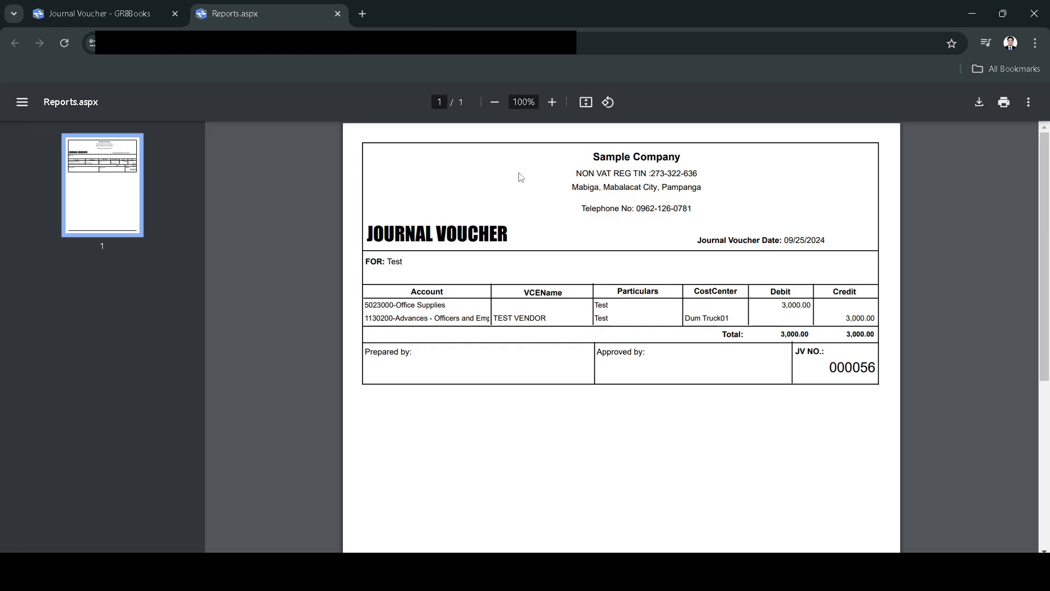
pyautogui.hotkey('ctrl', 'w')
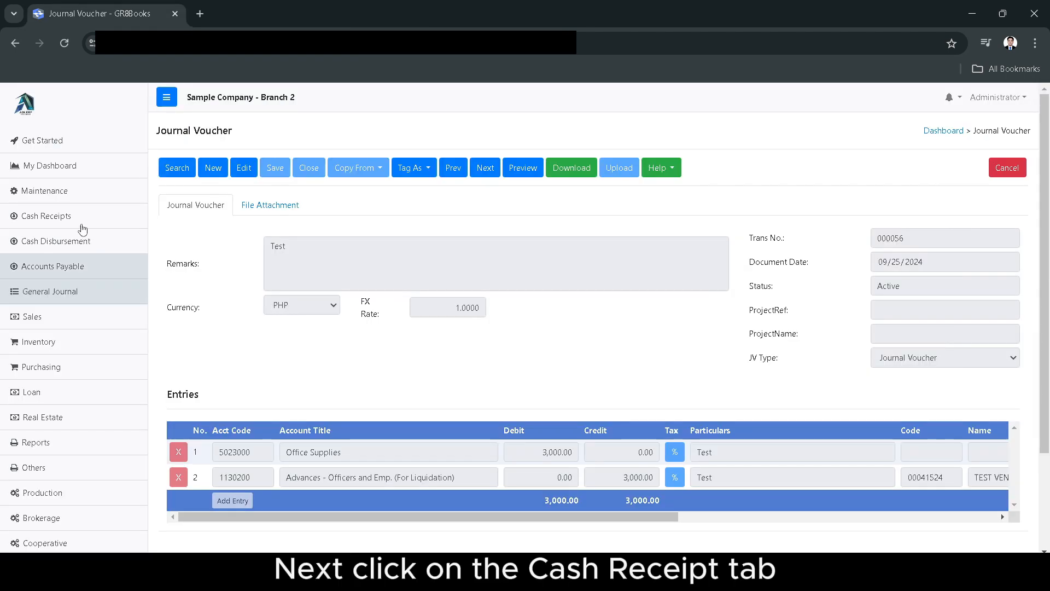
# Start a new official receipt under Cash Receipts.
pyautogui.click(53, 217)
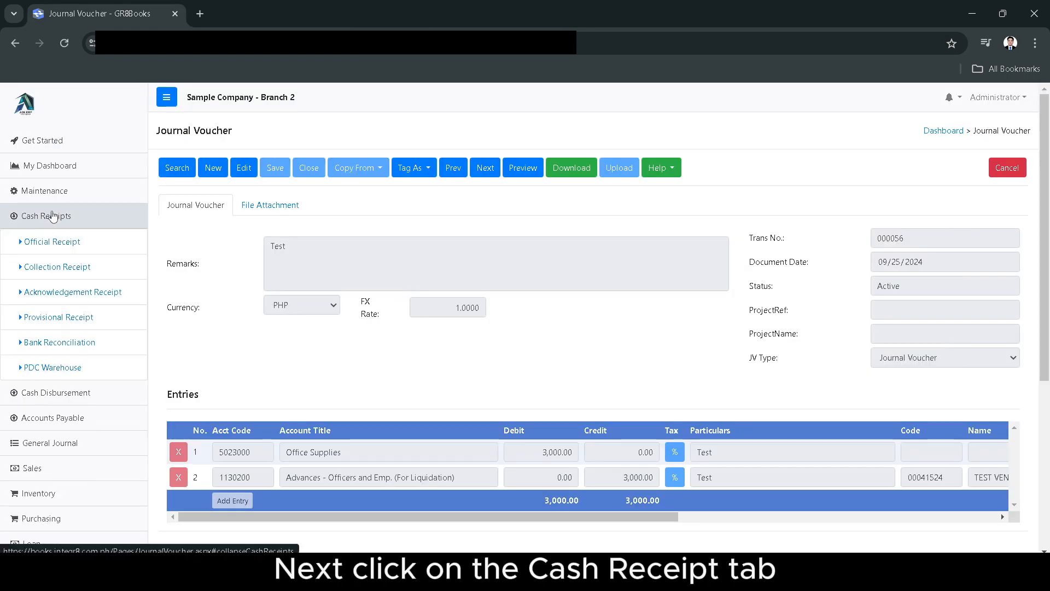
pyautogui.click(63, 244)
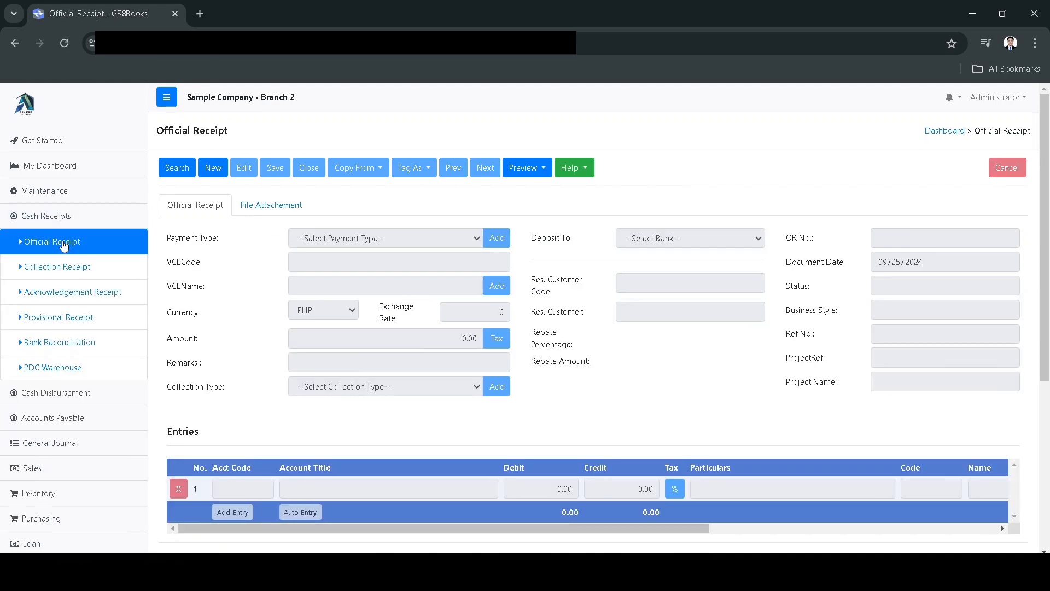
pyautogui.click(214, 169)
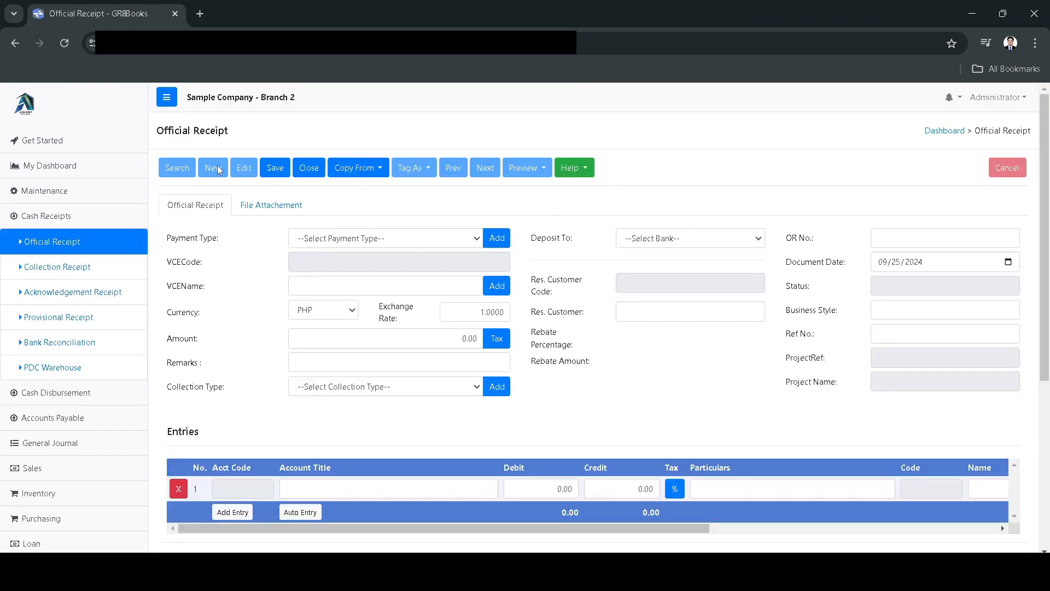
# Copy the cash advance liquidation dated 2024-01-18 with the remark Sample into the official receipt.
pyautogui.click(339, 170)
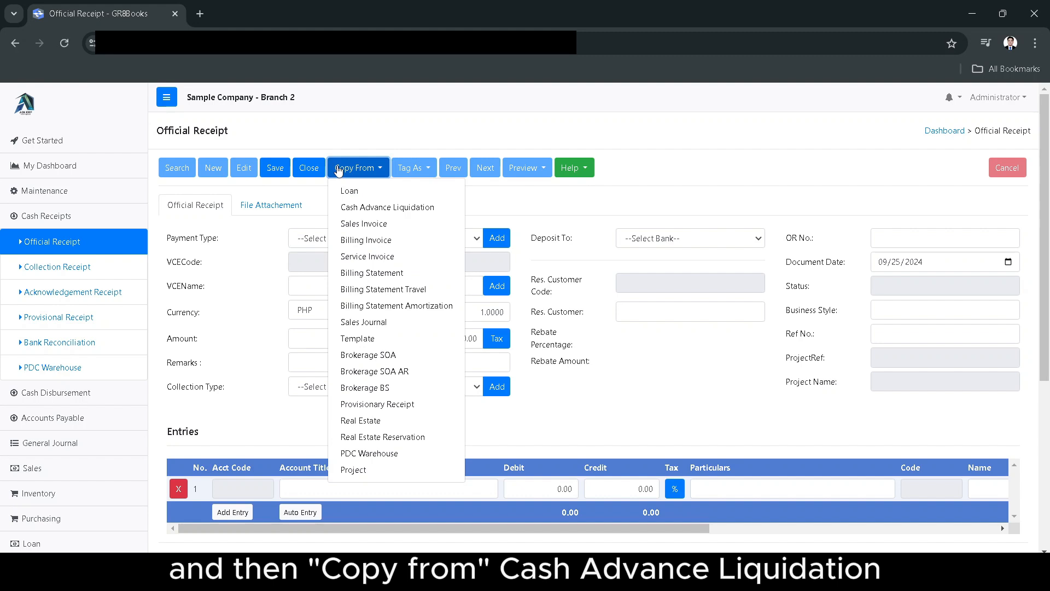
pyautogui.click(364, 209)
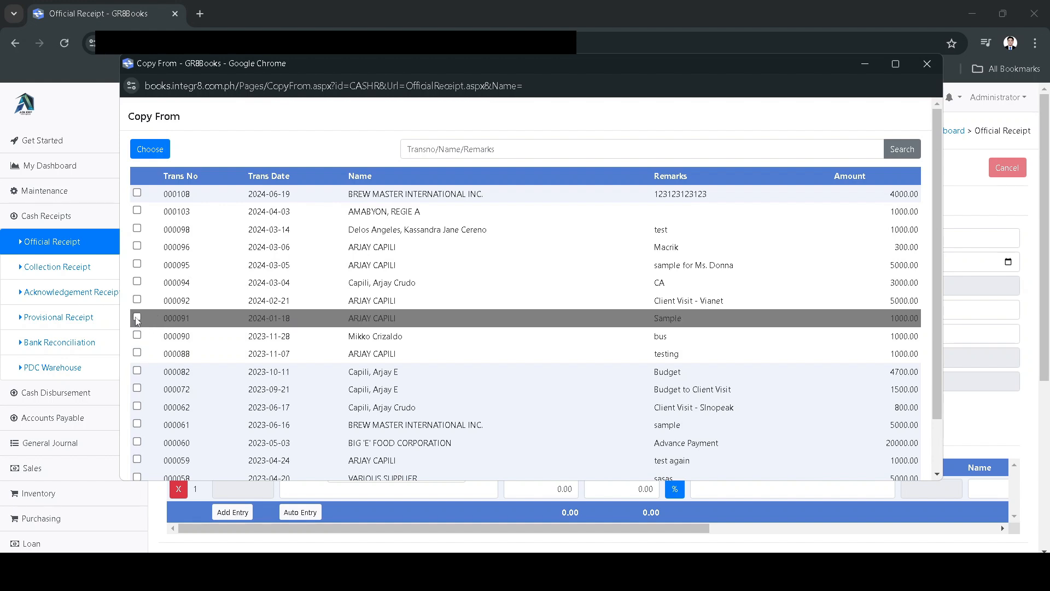
pyautogui.click(137, 317)
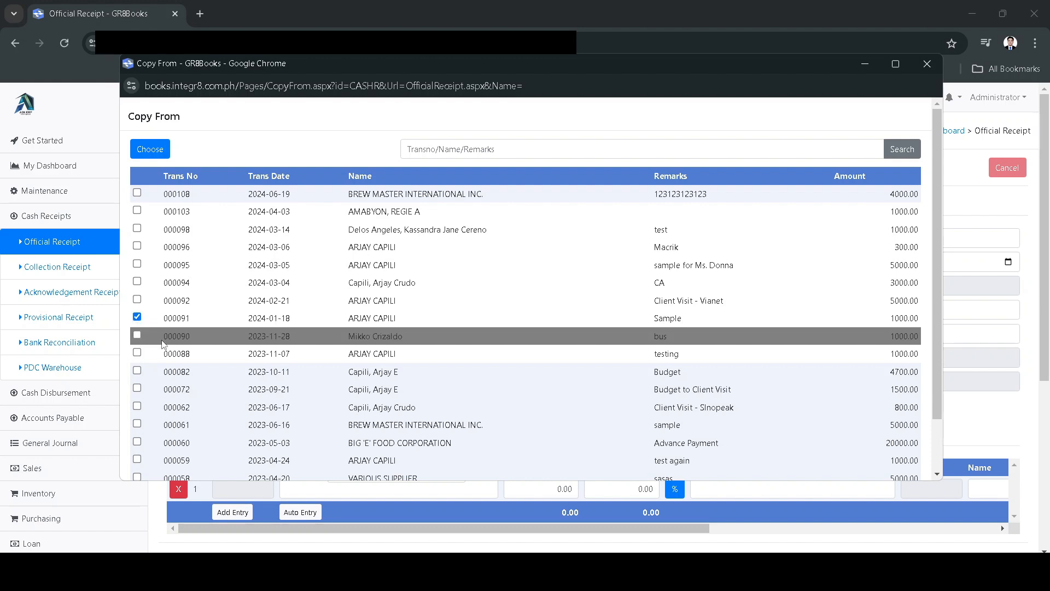
pyautogui.scroll(-2, 163, 344)
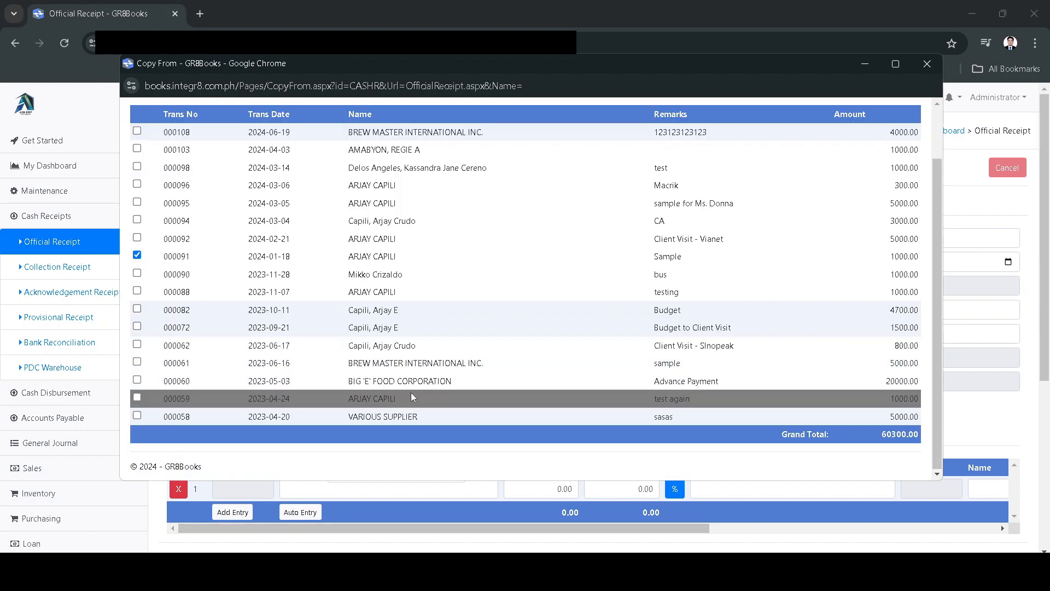
pyautogui.scroll(2, 411, 397)
pyautogui.click(149, 149)
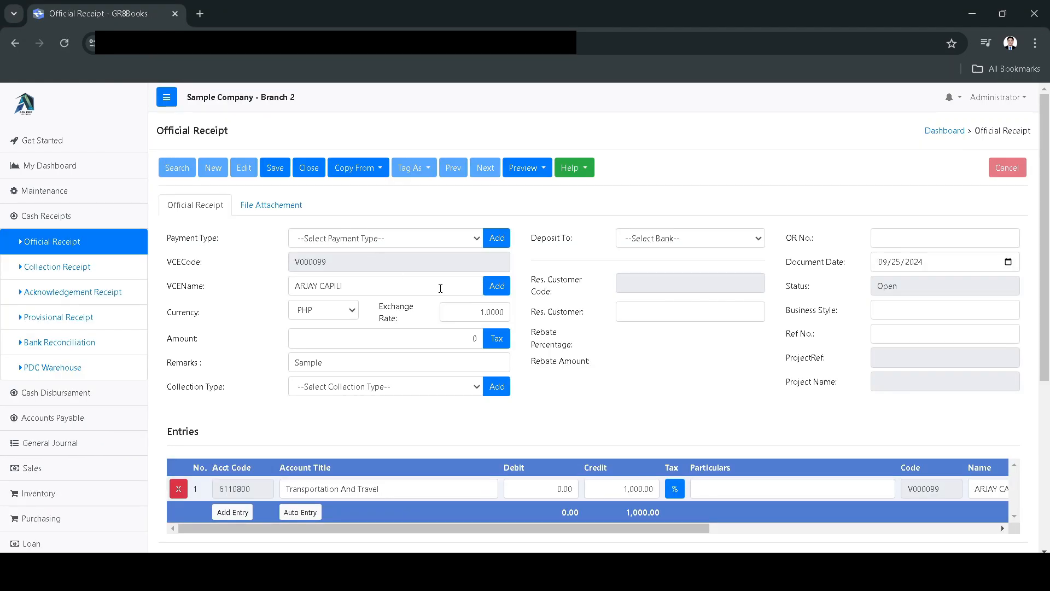
# Set the official receipt's payment type to Check and its deposit bank to BPI.
pyautogui.click(446, 245)
pyautogui.click(315, 291)
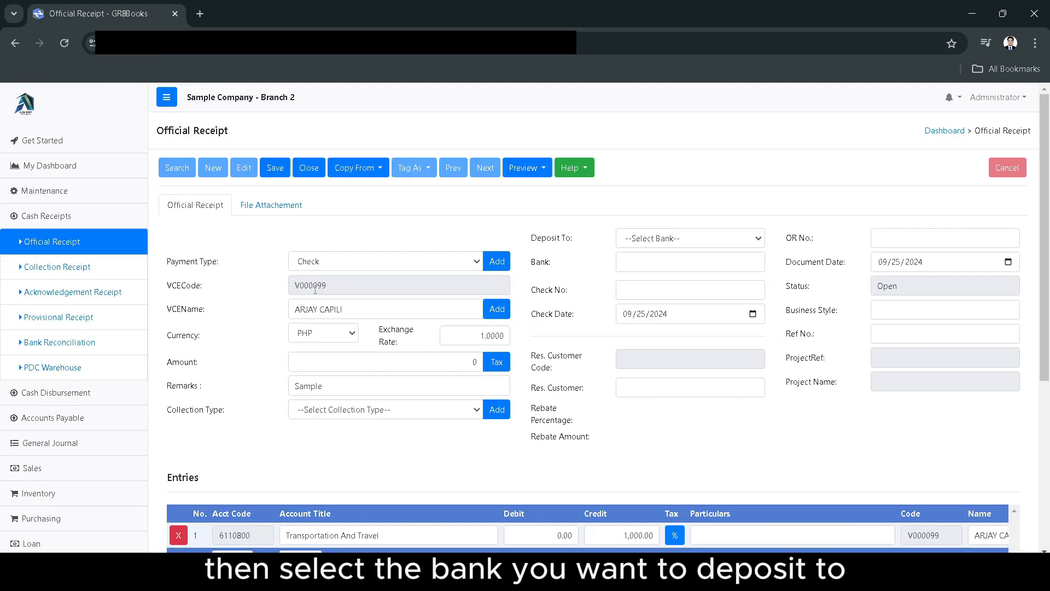
pyautogui.click(652, 238)
pyautogui.click(646, 272)
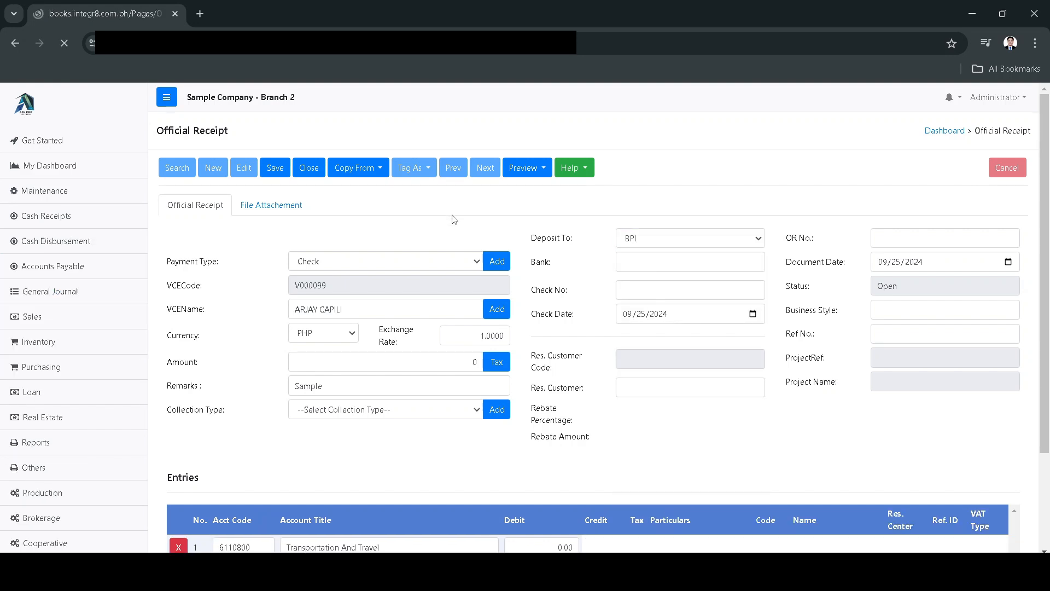
# Enter BPI as the check's bank, 12 as the check number and 23 as the OR number.
pyautogui.click(712, 266)
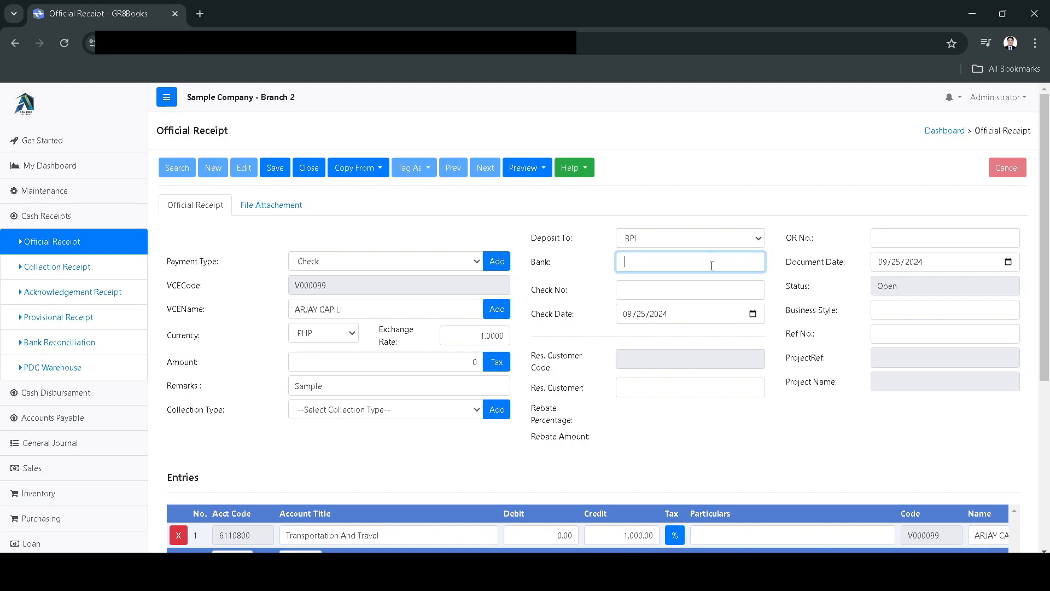
pyautogui.write('B')
pyautogui.press('BackSpace')
pyautogui.write('BPI')
pyautogui.click(698, 292)
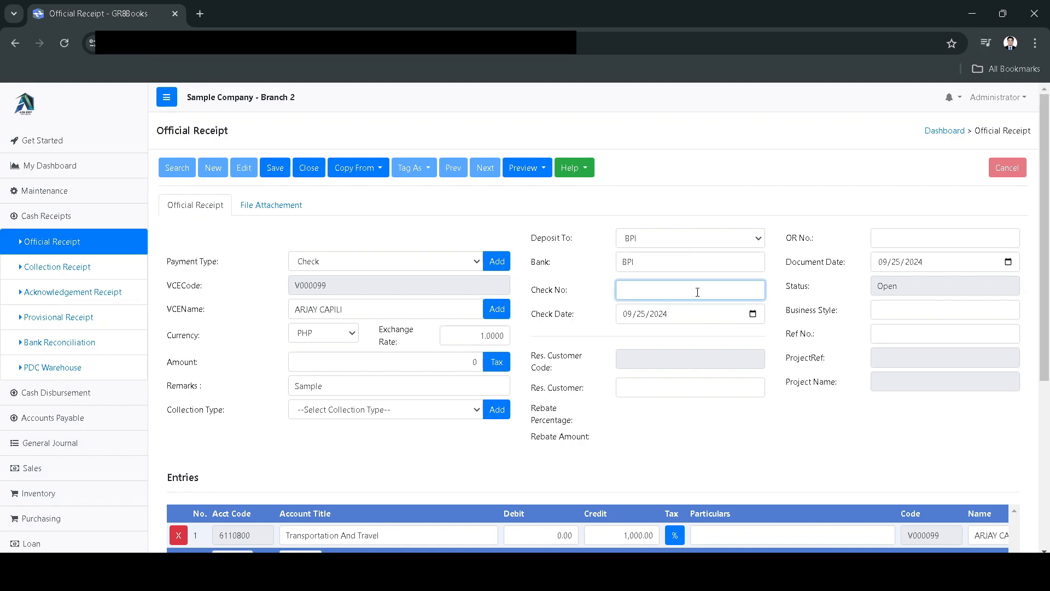
pyautogui.write('12')
pyautogui.click(927, 240)
pyautogui.write('23')
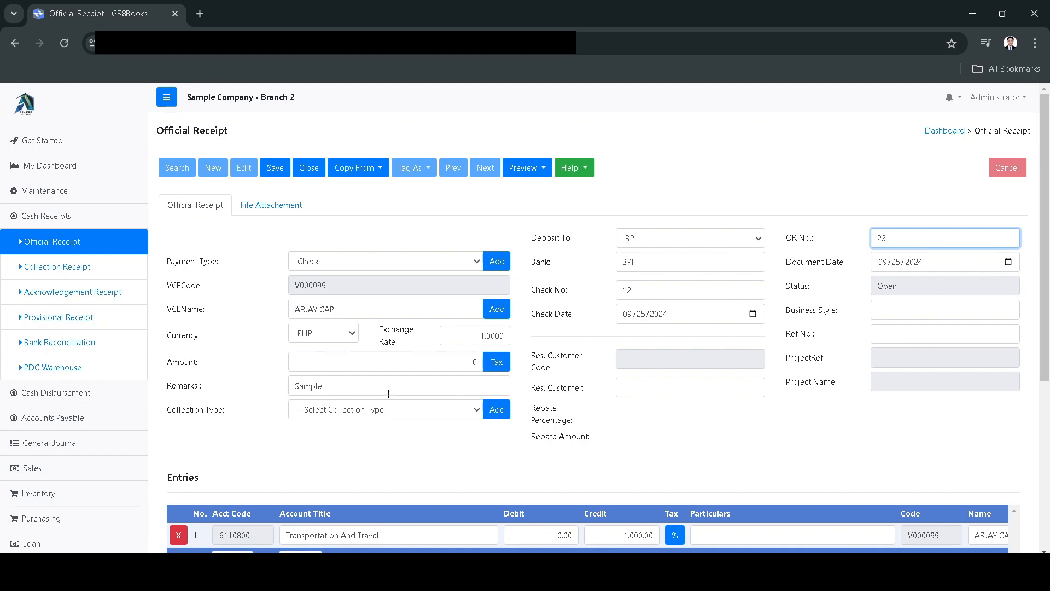
# Generate the official receipt's entries with Auto Entry and save the receipt.
pyautogui.scroll(-1, 377, 463)
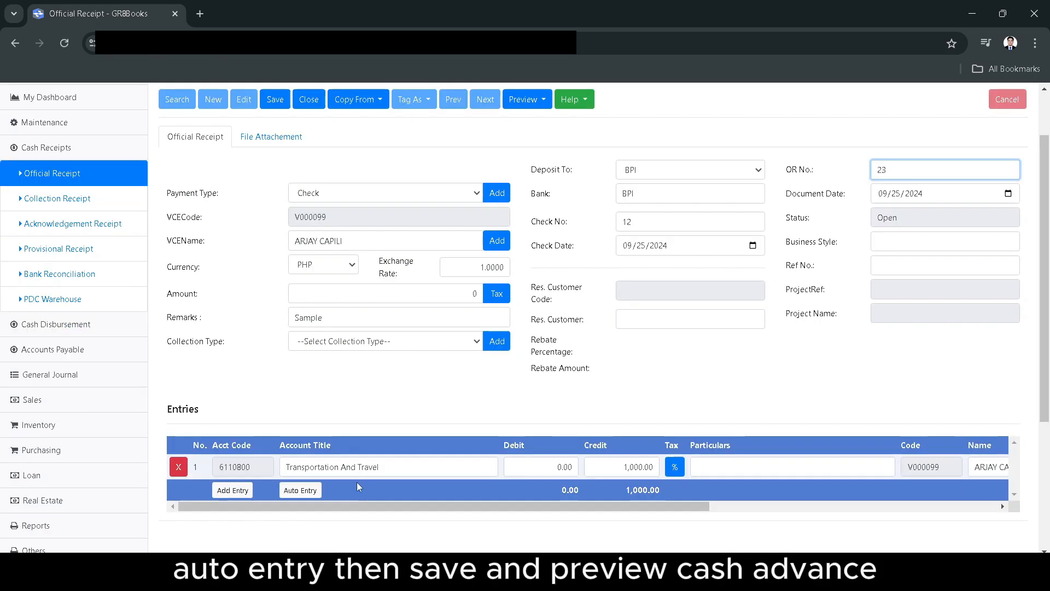
pyautogui.click(296, 497)
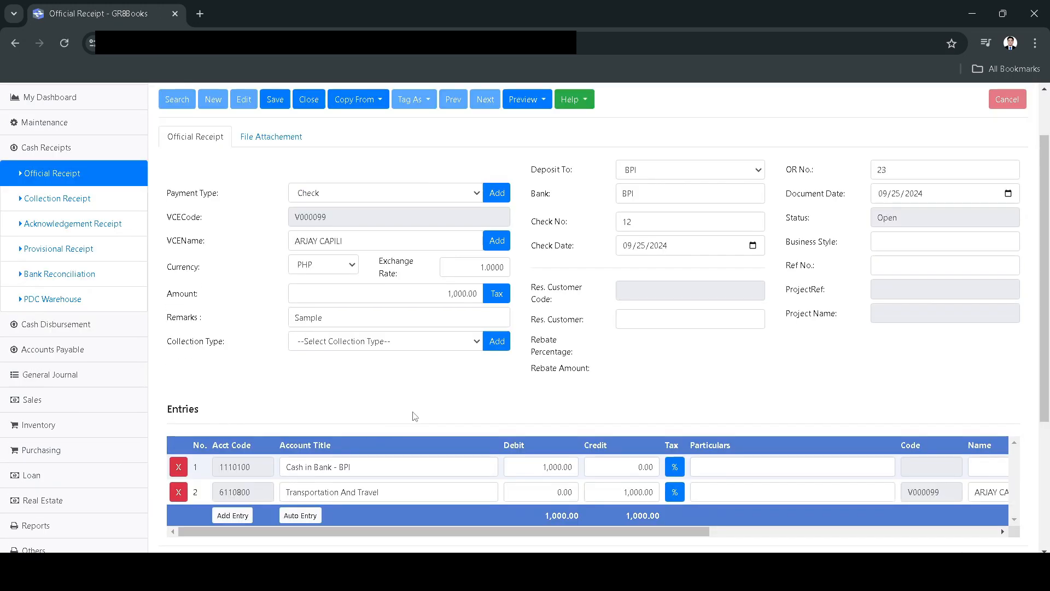
pyautogui.click(274, 103)
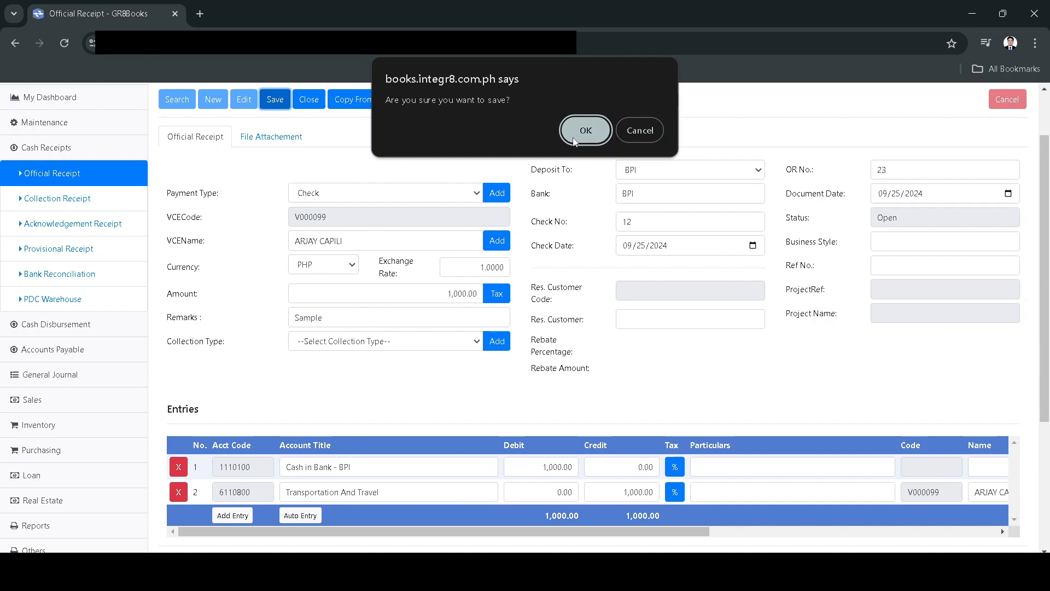
pyautogui.press('Return')
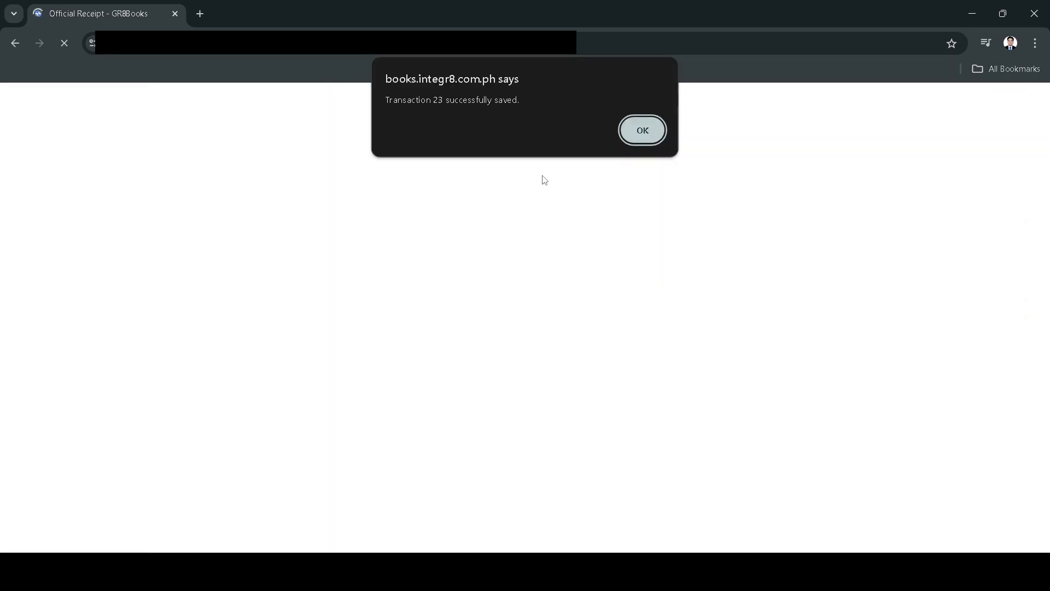
pyautogui.click(636, 136)
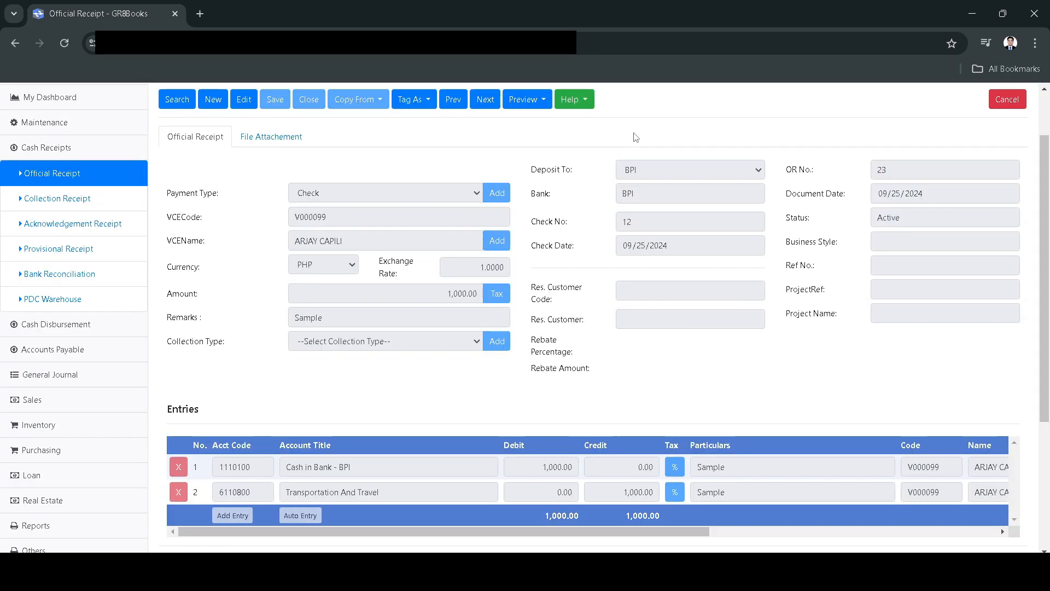
# Preview the saved receipt as an Official Receipt and as a Cash Receipt Voucher.
pyautogui.click(521, 102)
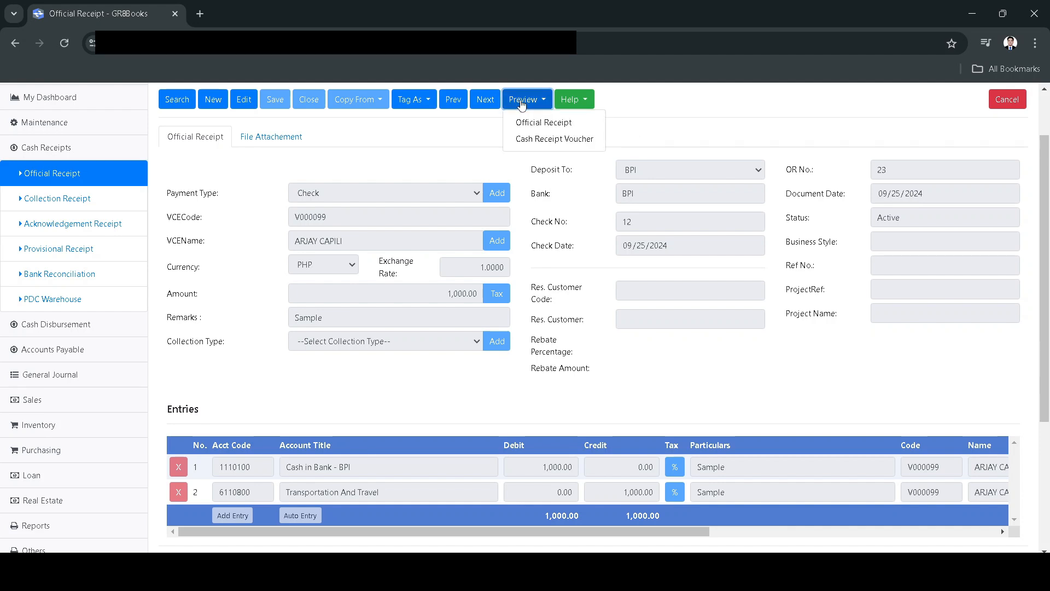
pyautogui.click(530, 132)
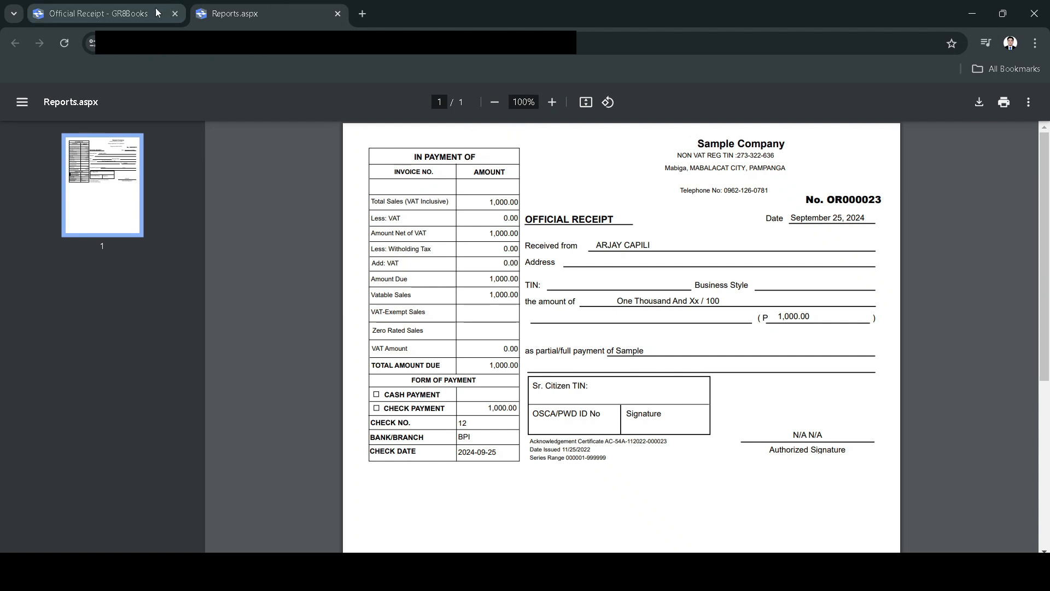
pyautogui.click(154, 14)
pyautogui.click(552, 138)
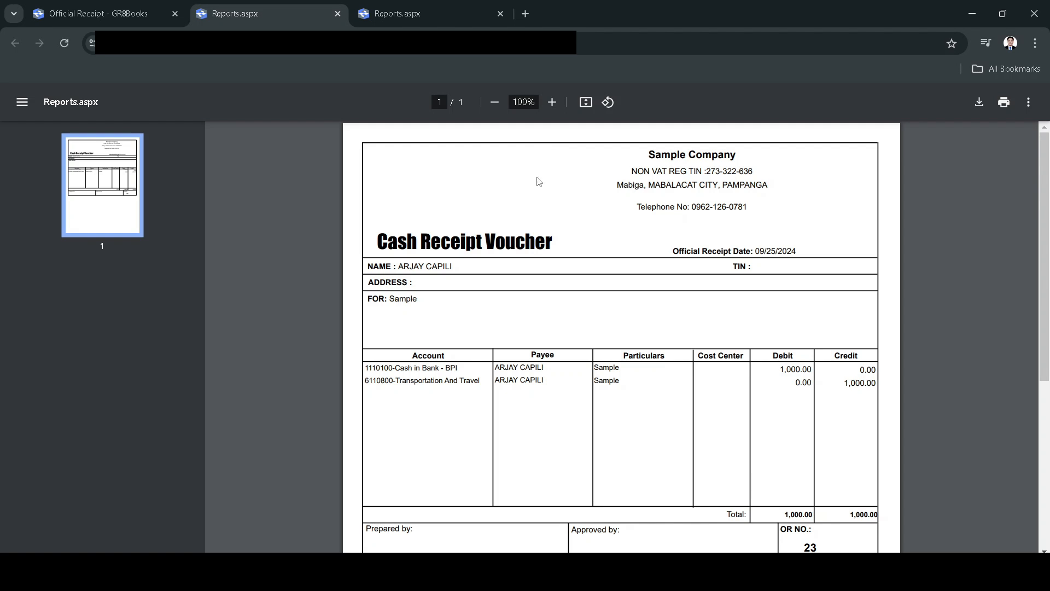
pyautogui.scroll(-2, 558, 229)
pyautogui.scroll(2, 562, 230)
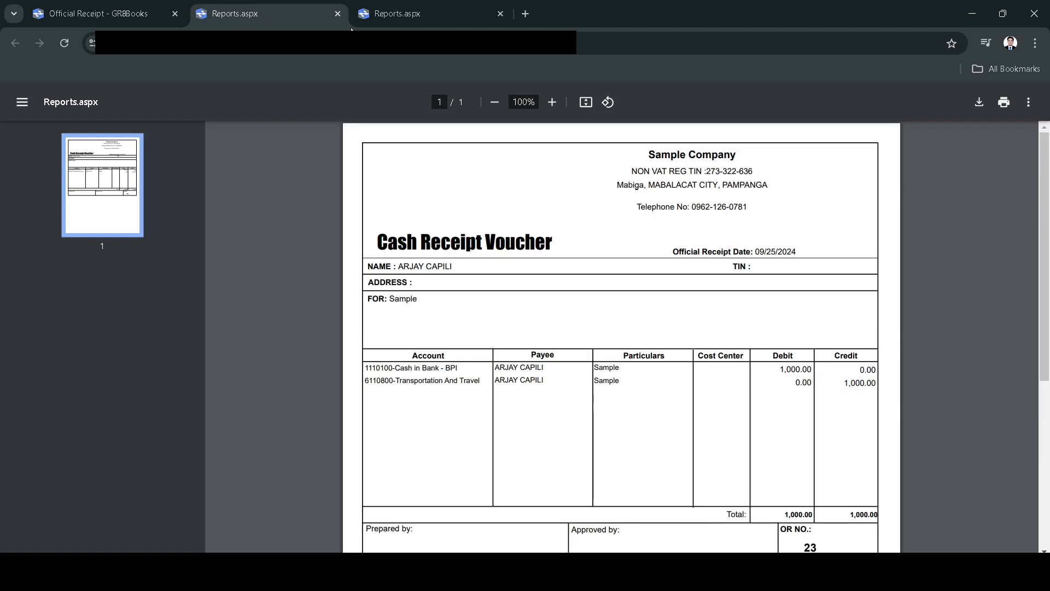
pyautogui.click(337, 14)
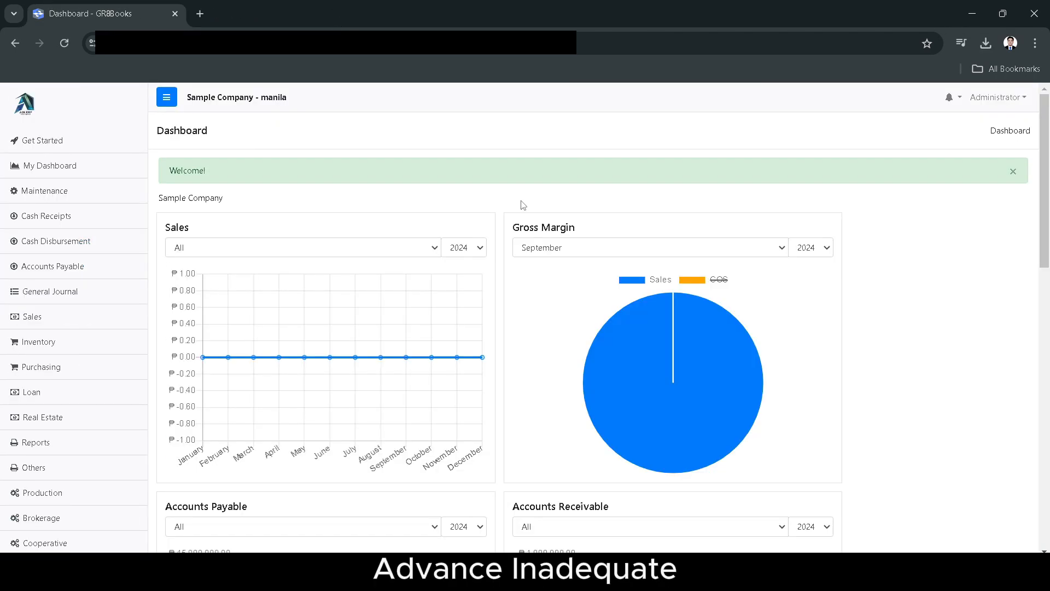
# Create a new cash advance under Cash Disbursement with TEST VENDOR as the VCE name.
pyautogui.click(69, 252)
pyautogui.click(61, 295)
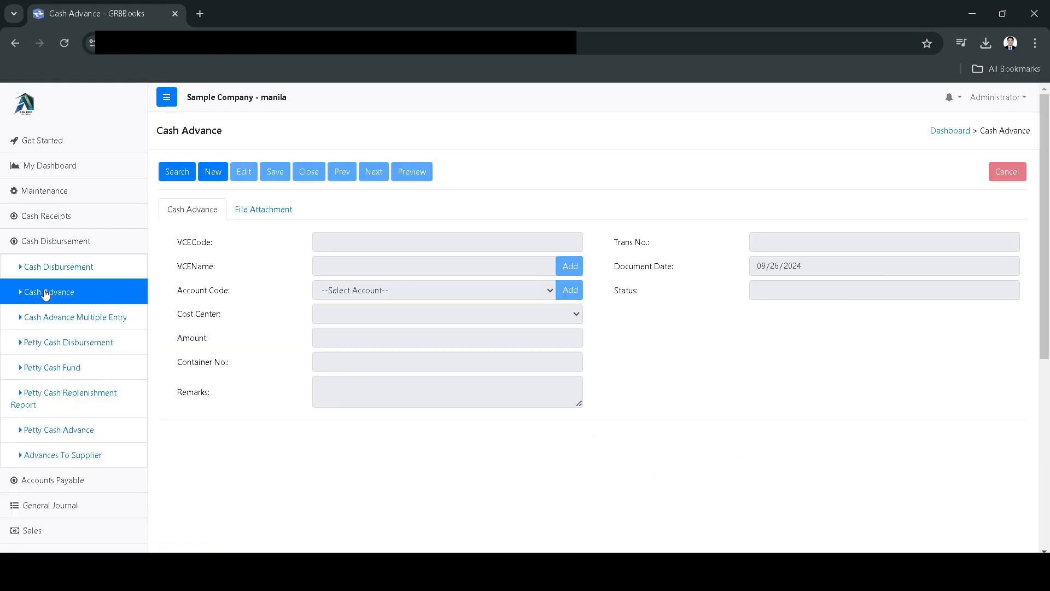
pyautogui.click(213, 172)
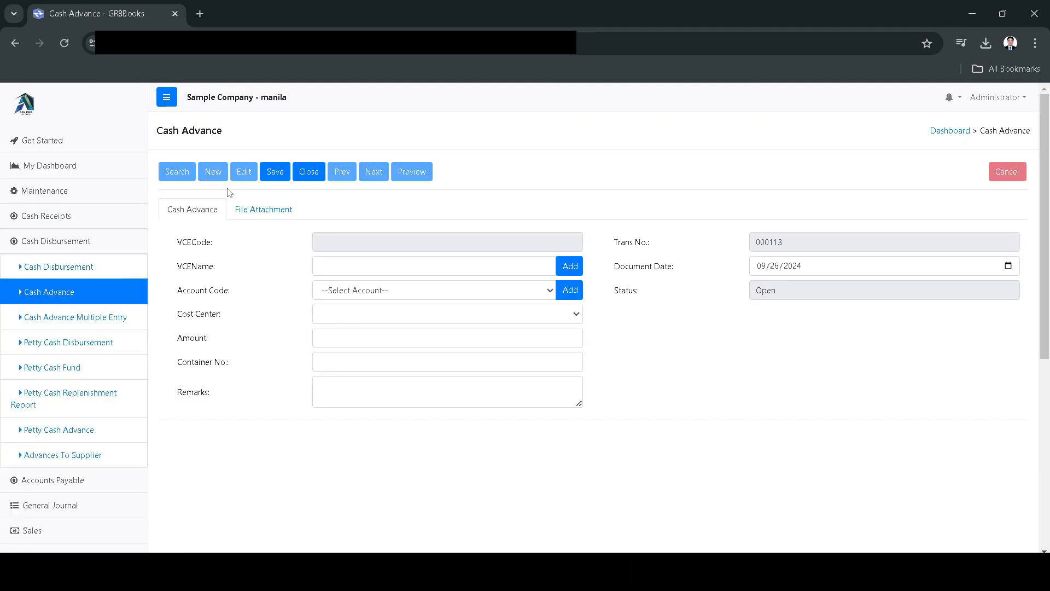
pyautogui.click(401, 265)
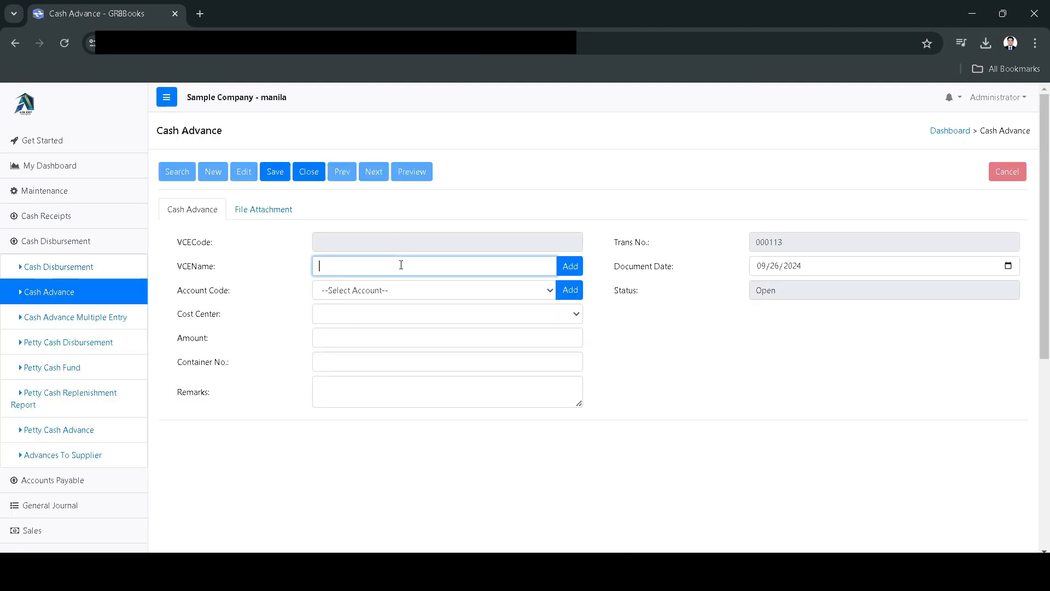
pyautogui.write('Vend')
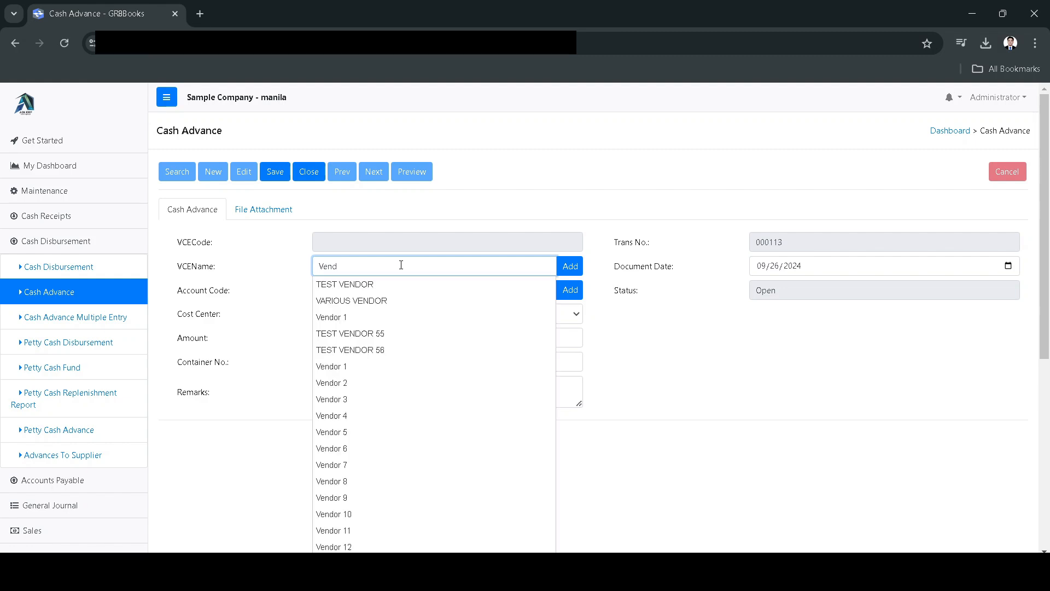
pyautogui.click(376, 285)
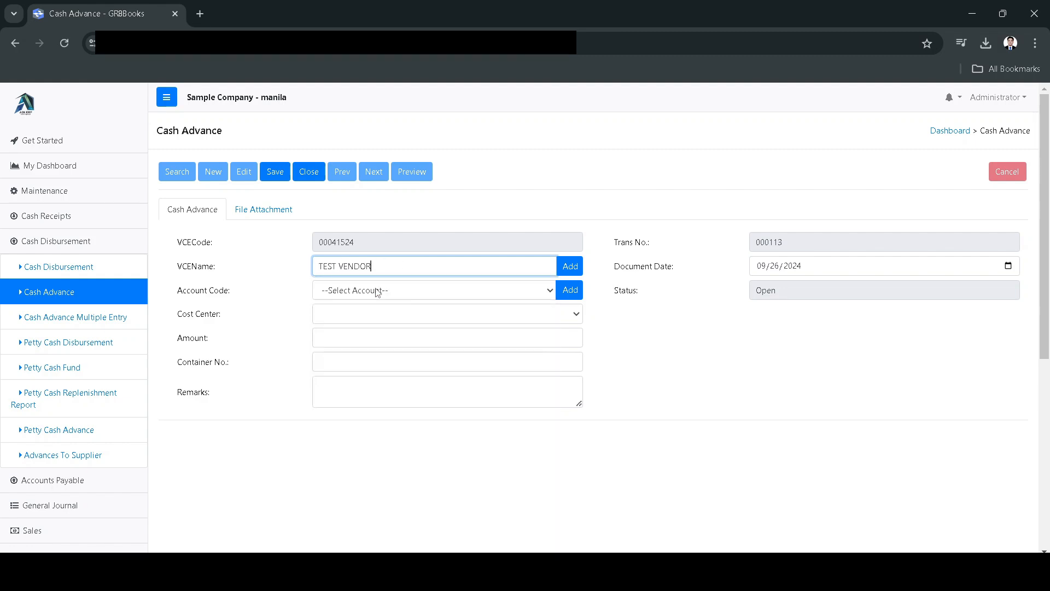
# Assign the cash advance to Advances - Officers and Emp. (For Liquidation) with Dum Truck01 as the cost center.
pyautogui.click(377, 290)
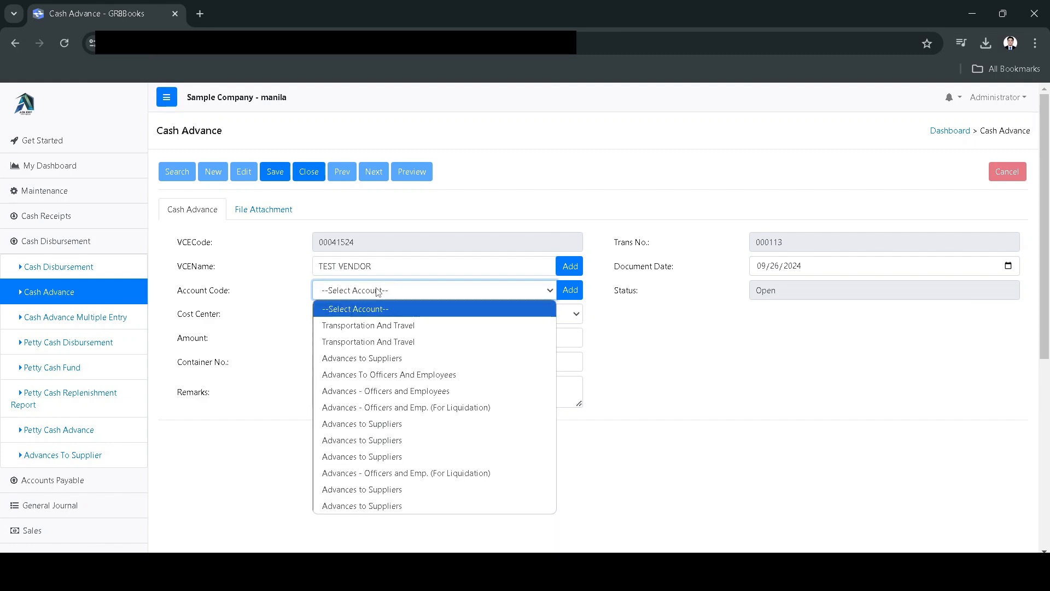
pyautogui.click(439, 407)
pyautogui.click(434, 319)
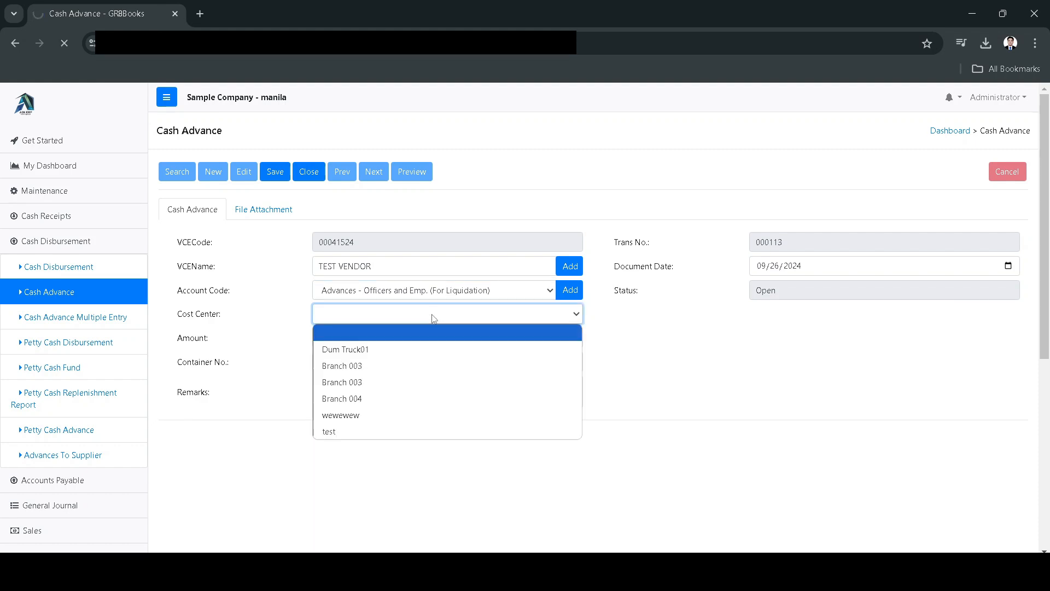
pyautogui.click(434, 319)
pyautogui.click(411, 347)
# Enter an amount of 2,500, container number 13 and the remark Test on the cash advance.
pyautogui.click(414, 342)
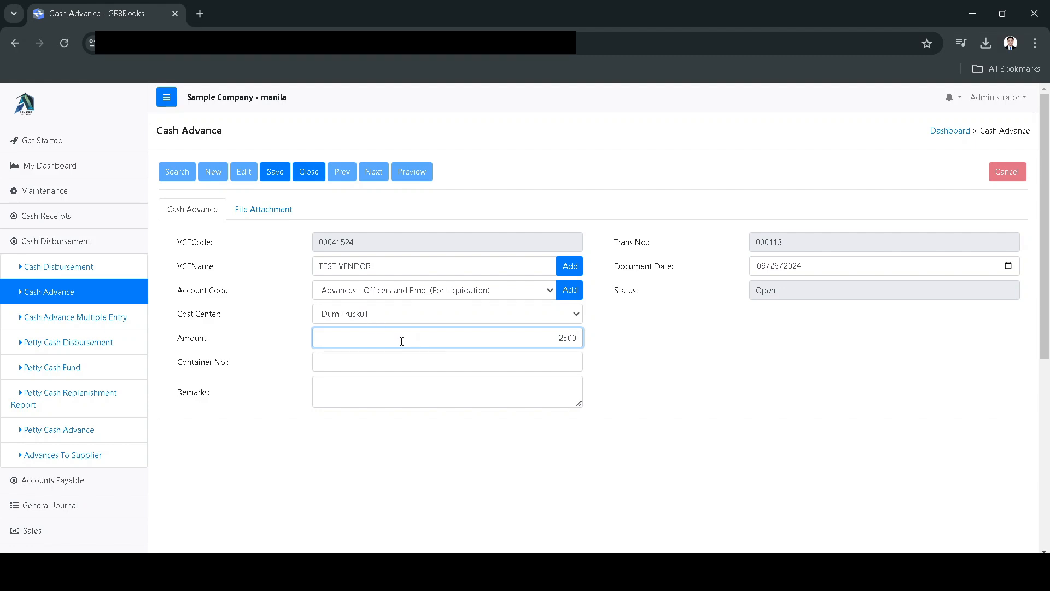
pyautogui.click(432, 364)
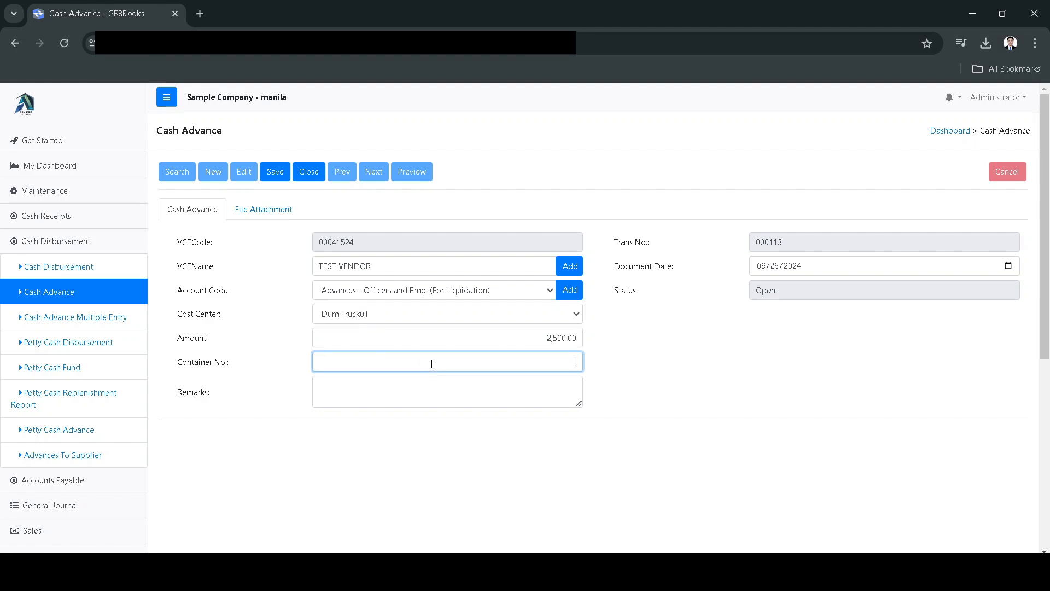
pyautogui.click(491, 377)
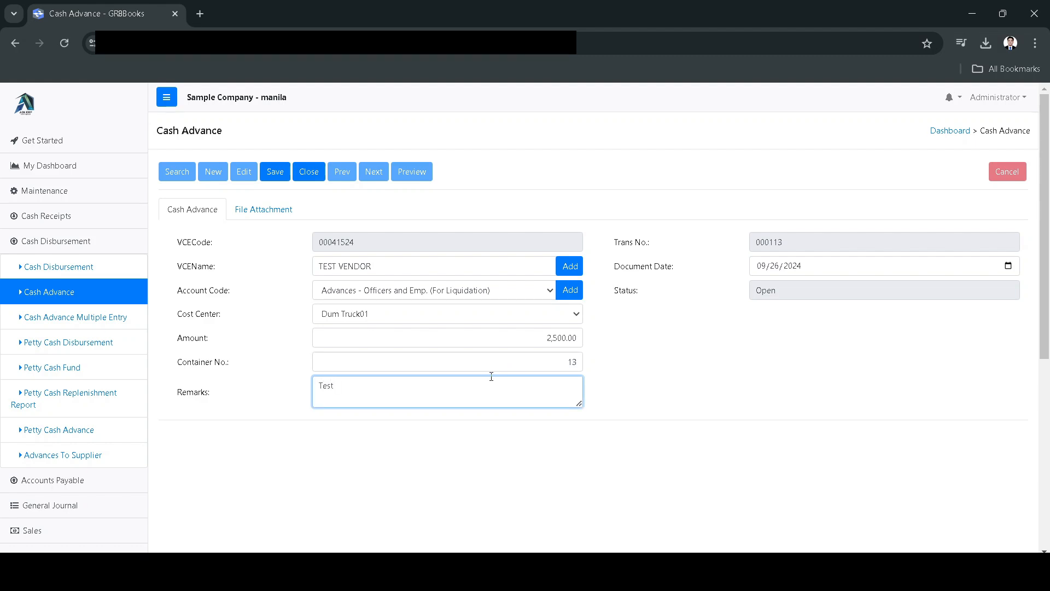
# Save the cash advance, preview its Cash Advance Request Form and close the preview.
pyautogui.click(275, 175)
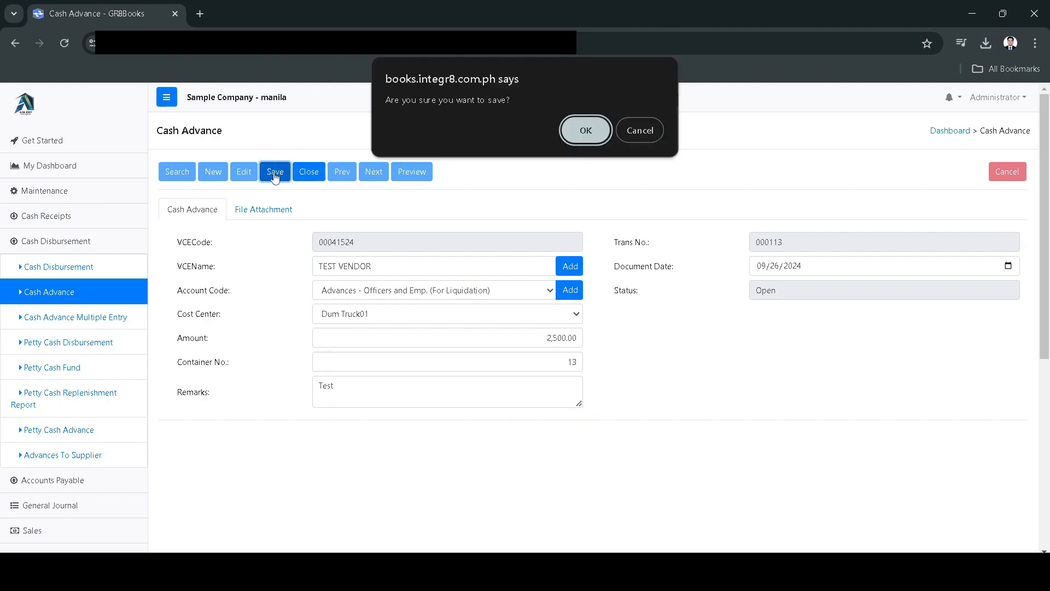
pyautogui.click(586, 132)
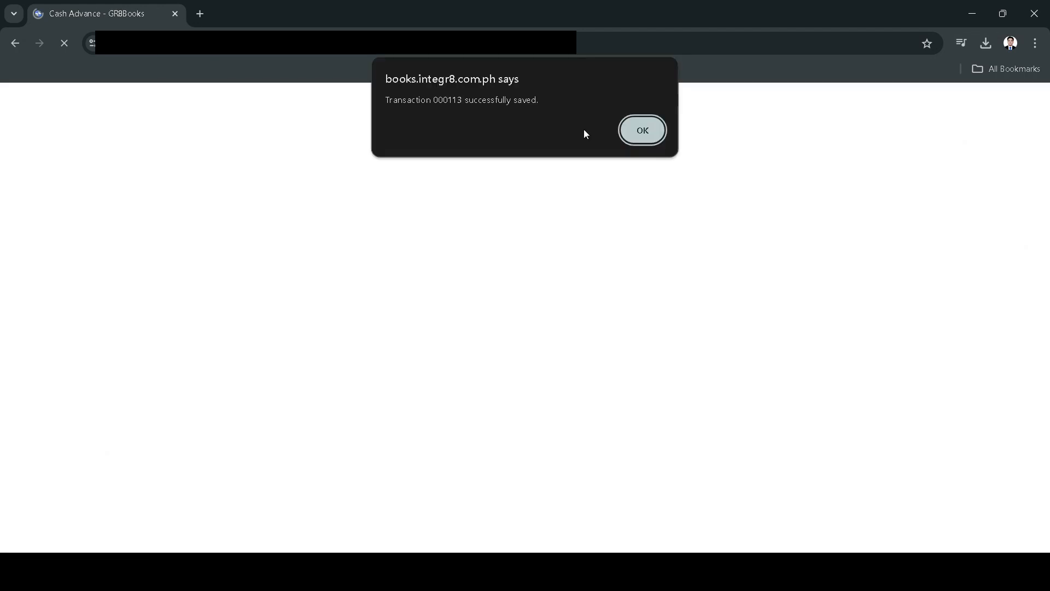
pyautogui.click(645, 134)
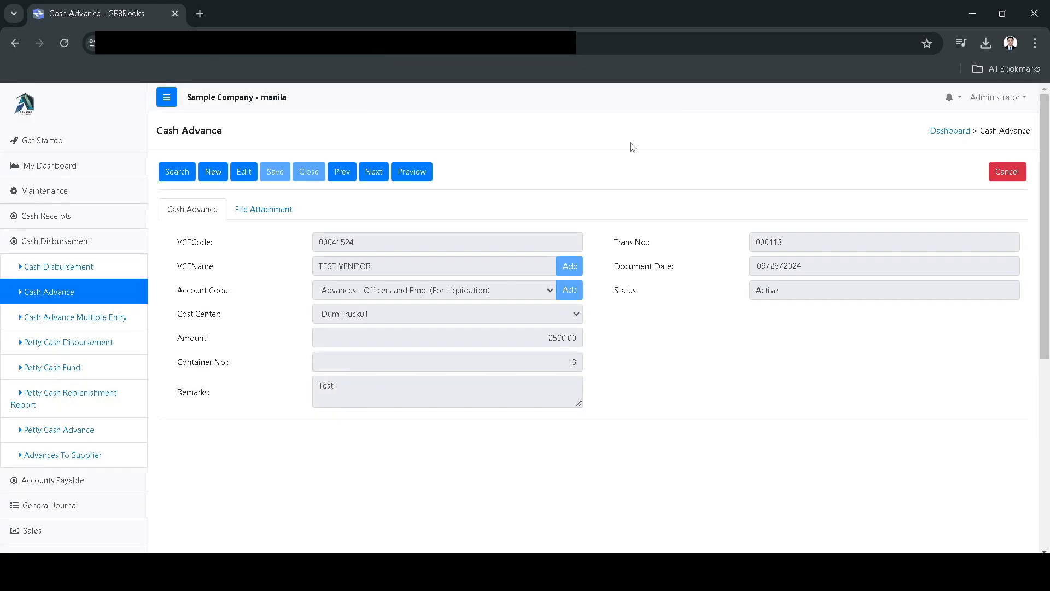
pyautogui.click(411, 172)
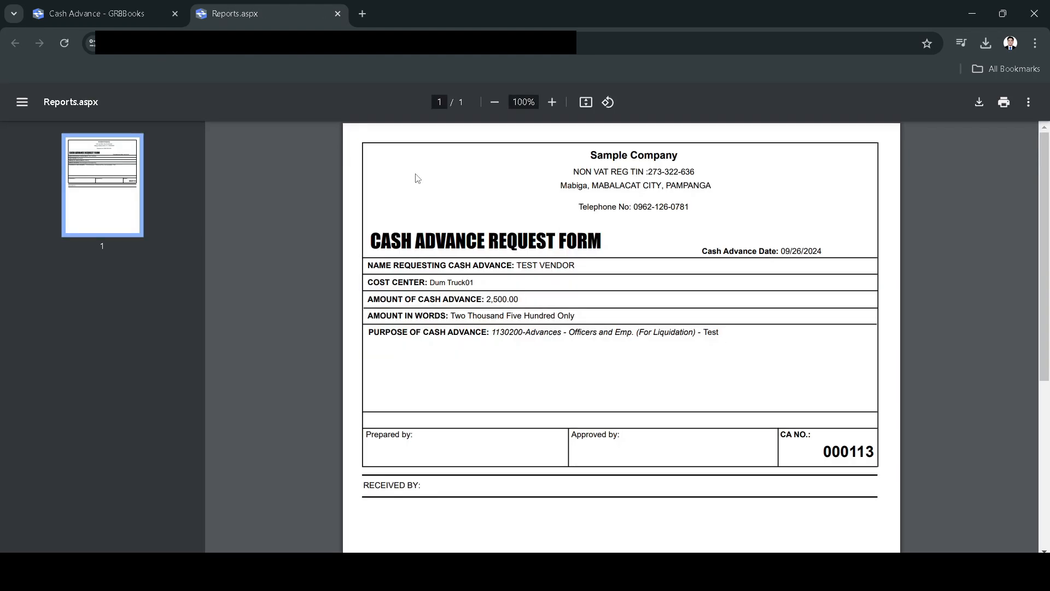
pyautogui.click(338, 13)
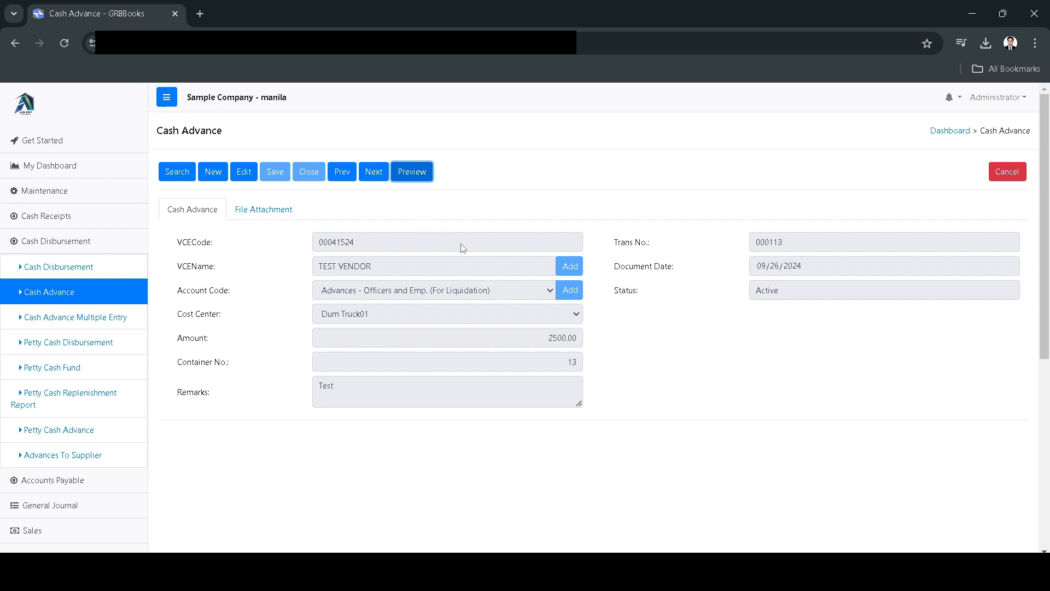
# Create a new cash disbursement copied from TEST VENDOR's 2,500 cash advance dated 2024-09-26.
pyautogui.click(74, 268)
pyautogui.click(206, 169)
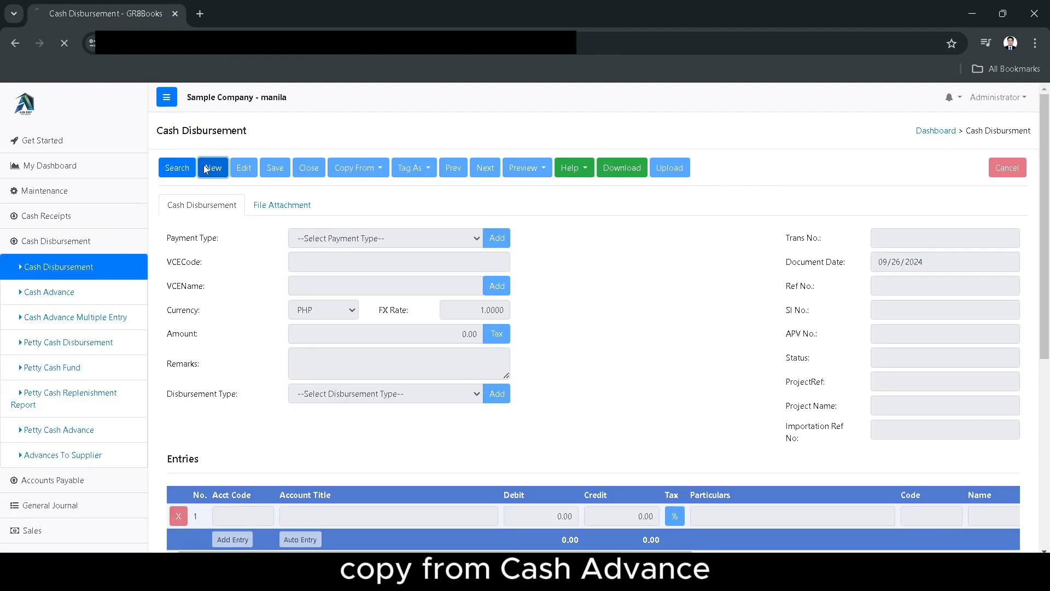
pyautogui.click(343, 174)
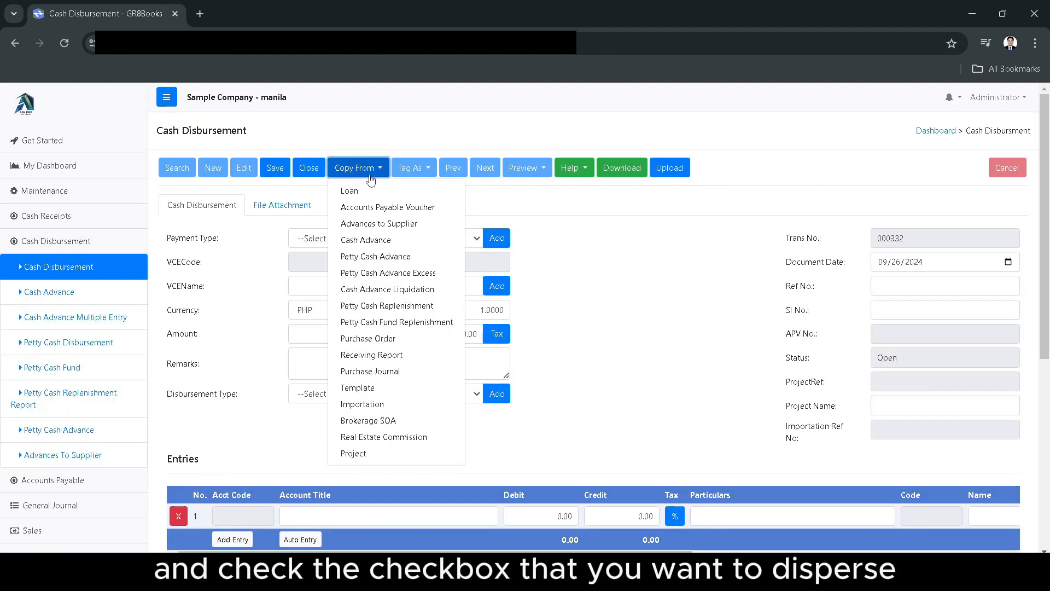
pyautogui.click(399, 239)
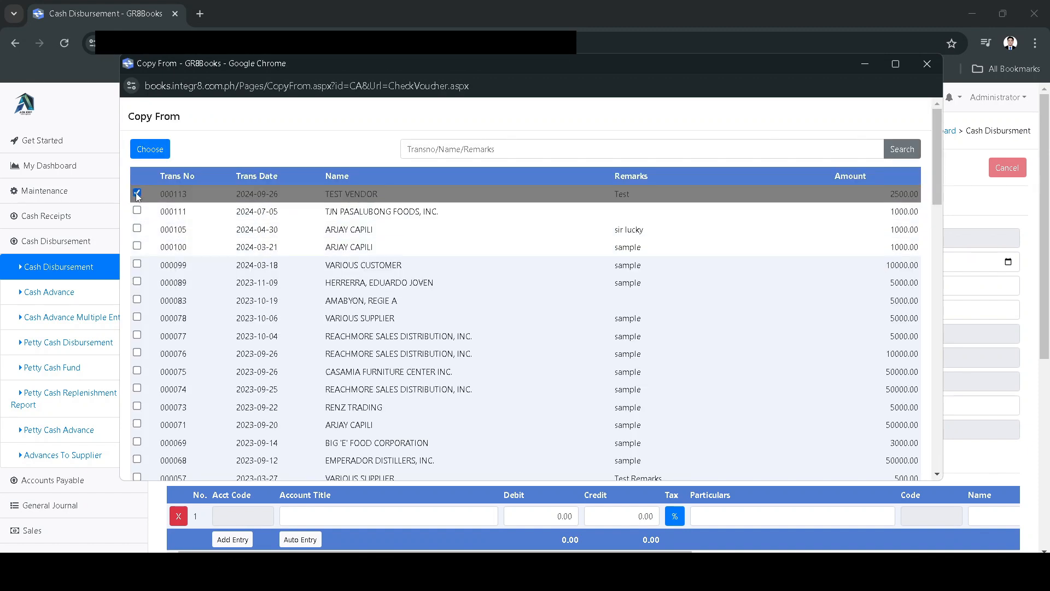
pyautogui.click(137, 194)
pyautogui.click(157, 148)
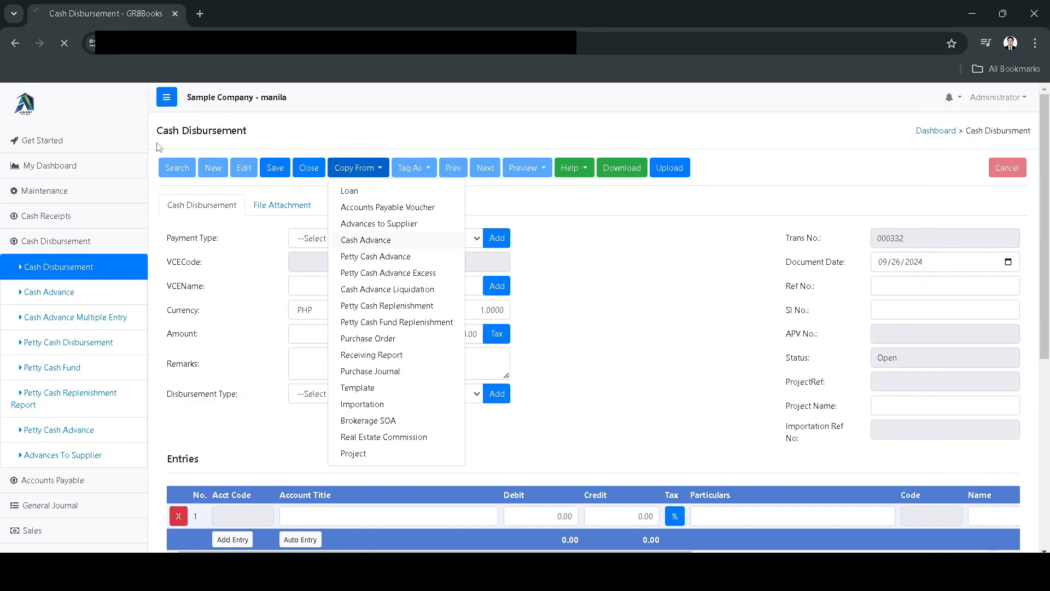
# Set the disbursement's payment type to Check, its bank to BPI and its check number to 2.
pyautogui.click(306, 541)
pyautogui.click(389, 239)
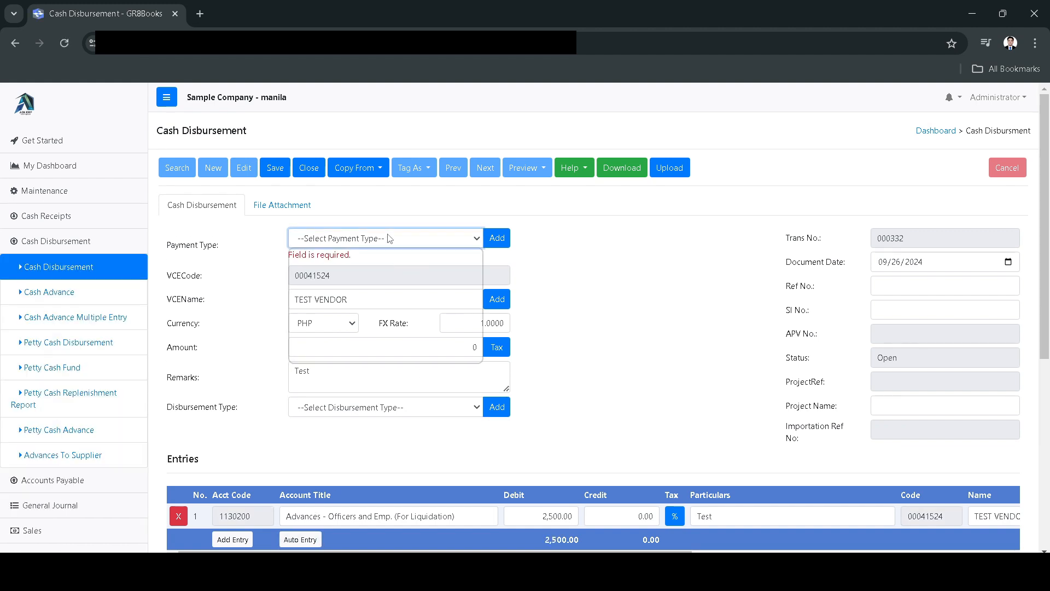
pyautogui.click(379, 272)
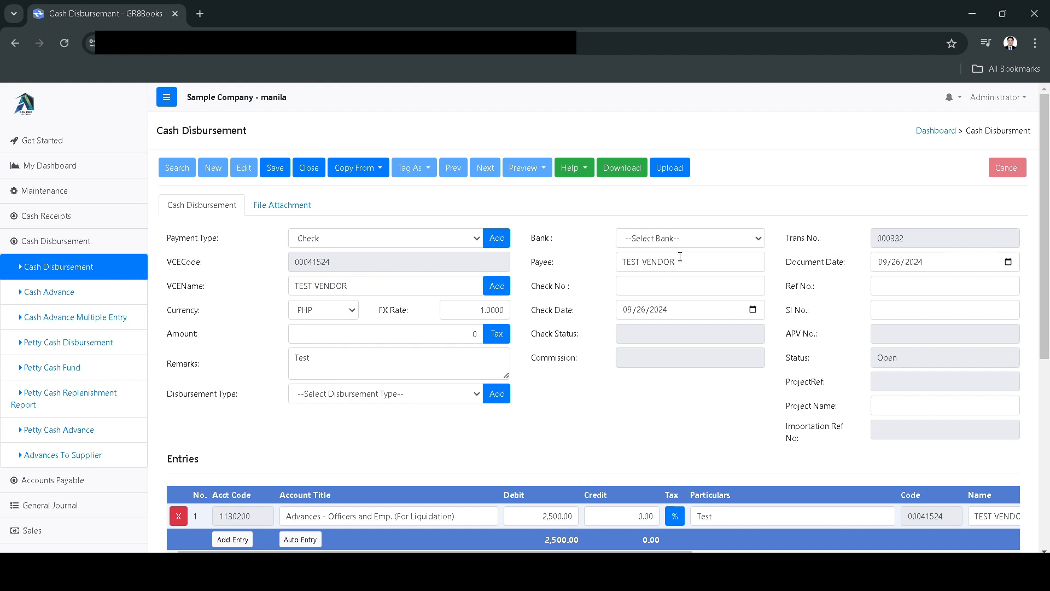
pyautogui.click(690, 238)
pyautogui.click(644, 279)
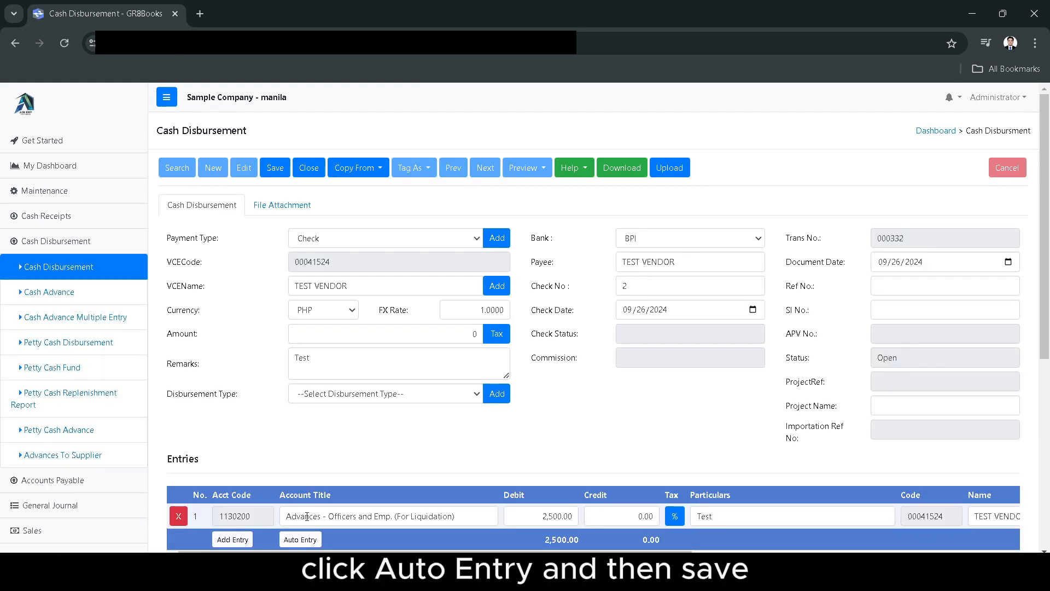
# Generate the disbursement's balancing entry with Auto Entry and save the cash disbursement.
pyautogui.click(307, 540)
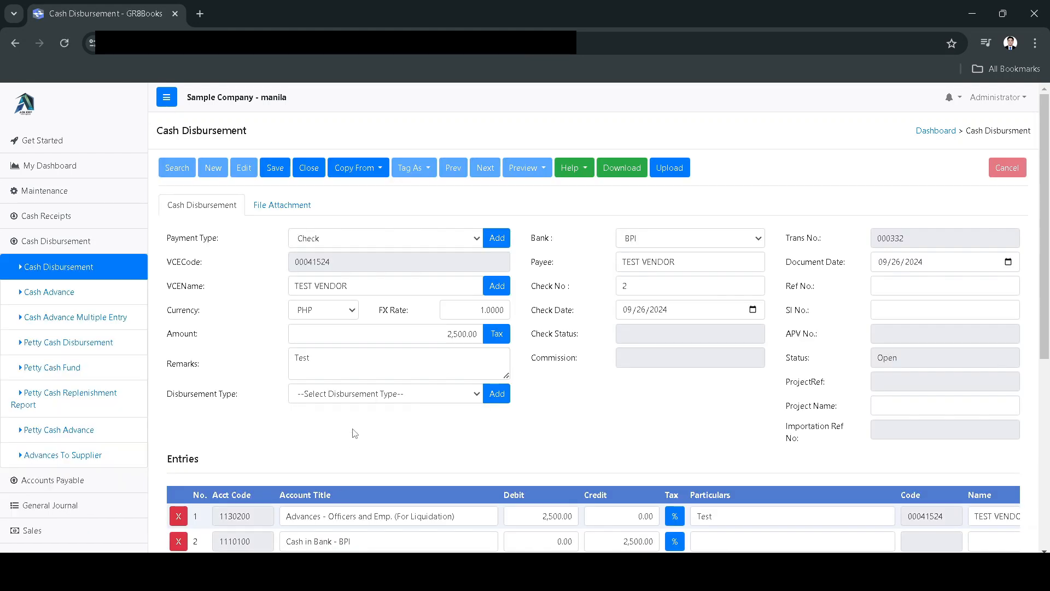
pyautogui.click(267, 167)
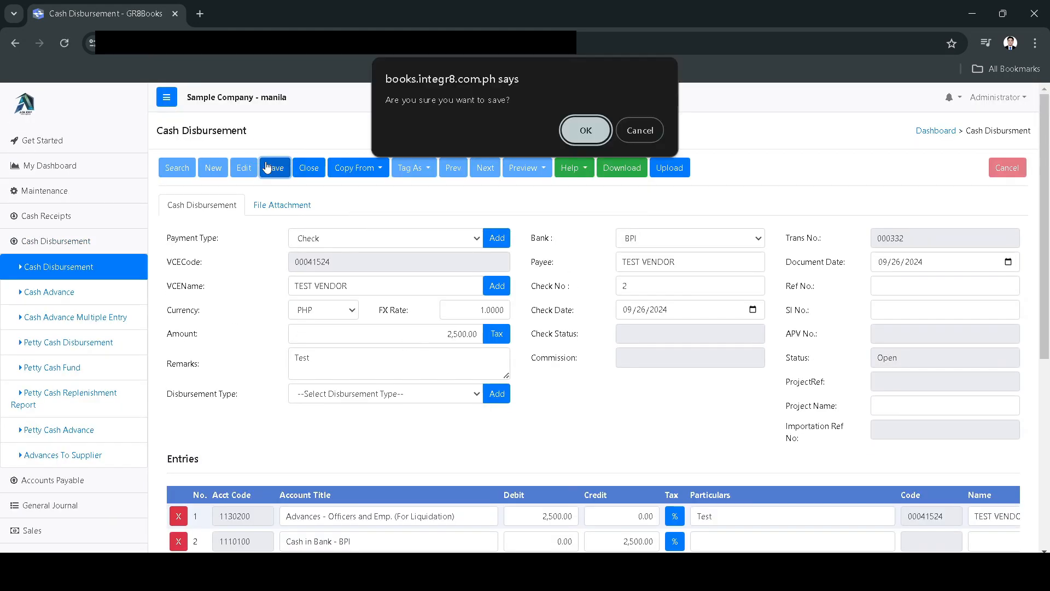
pyautogui.click(586, 131)
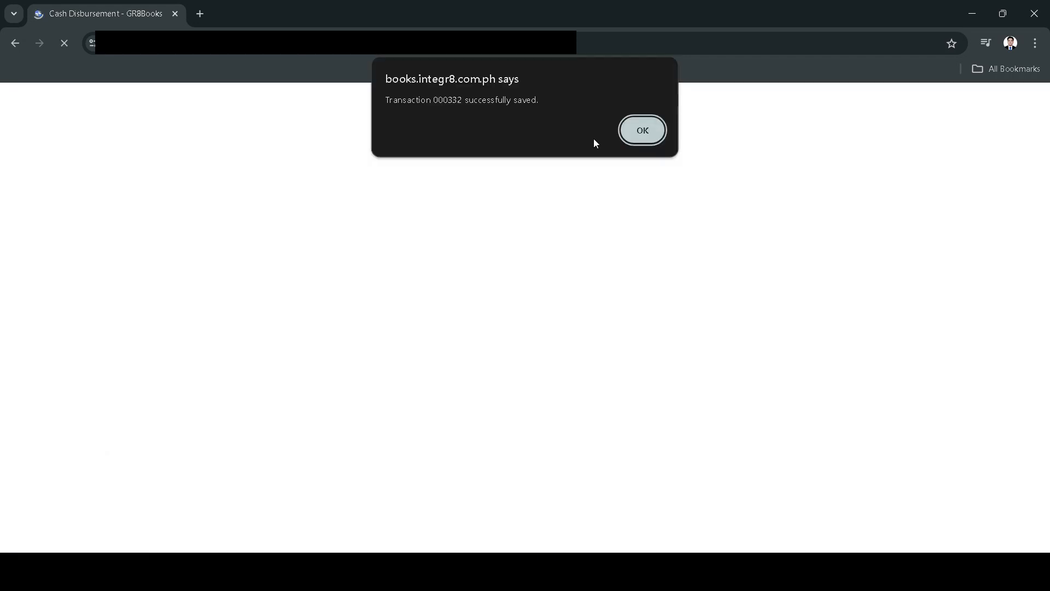
pyautogui.click(643, 132)
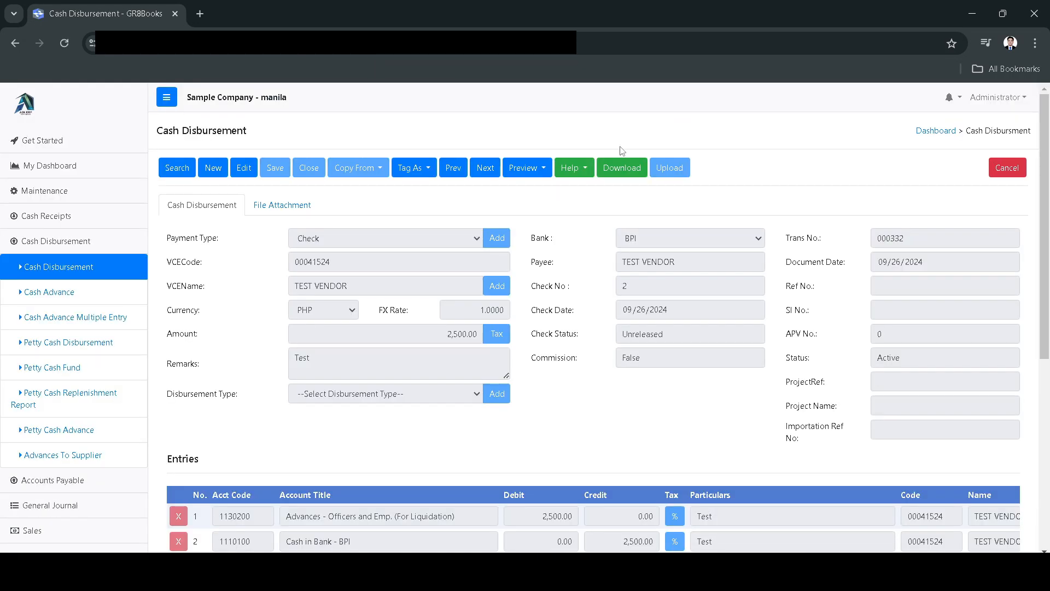
# Create a new journal voucher copied from the Cash Advance Liquidation record of TEST VENDOR for 2,500.
pyautogui.click(31, 504)
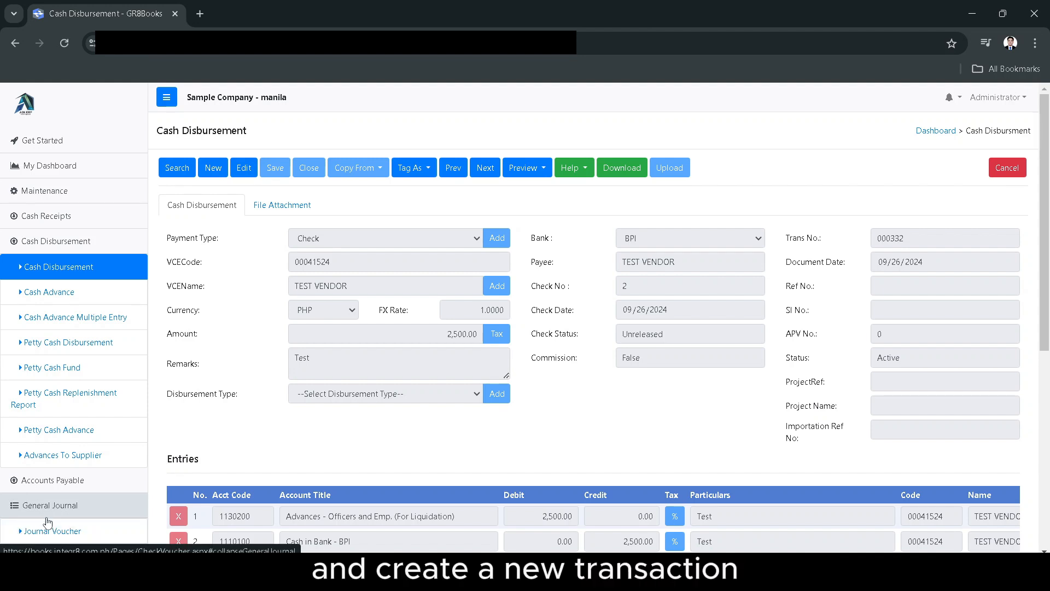
pyautogui.click(48, 537)
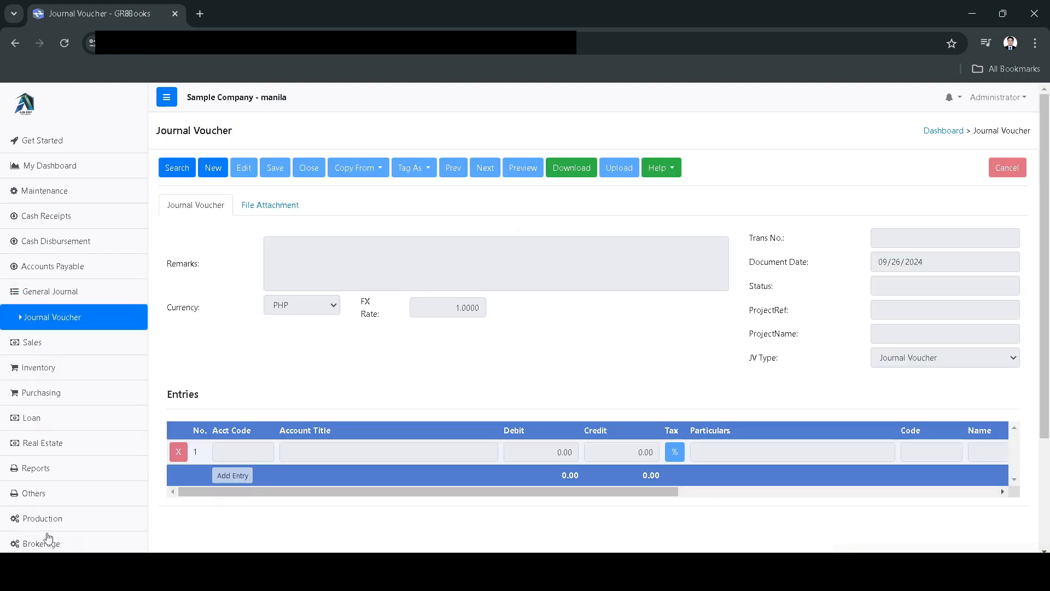
pyautogui.click(206, 172)
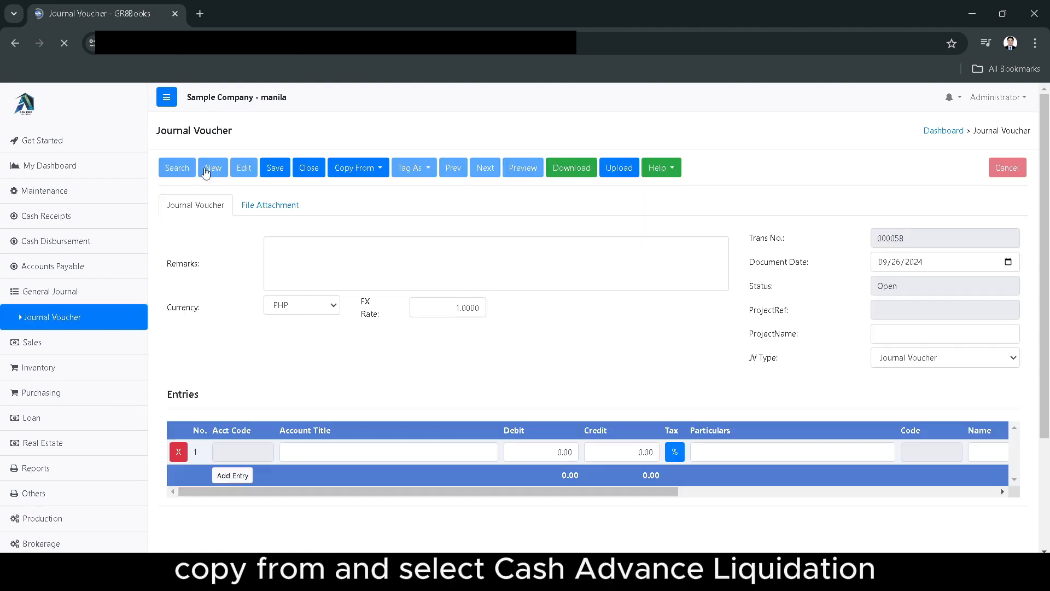
pyautogui.click(367, 170)
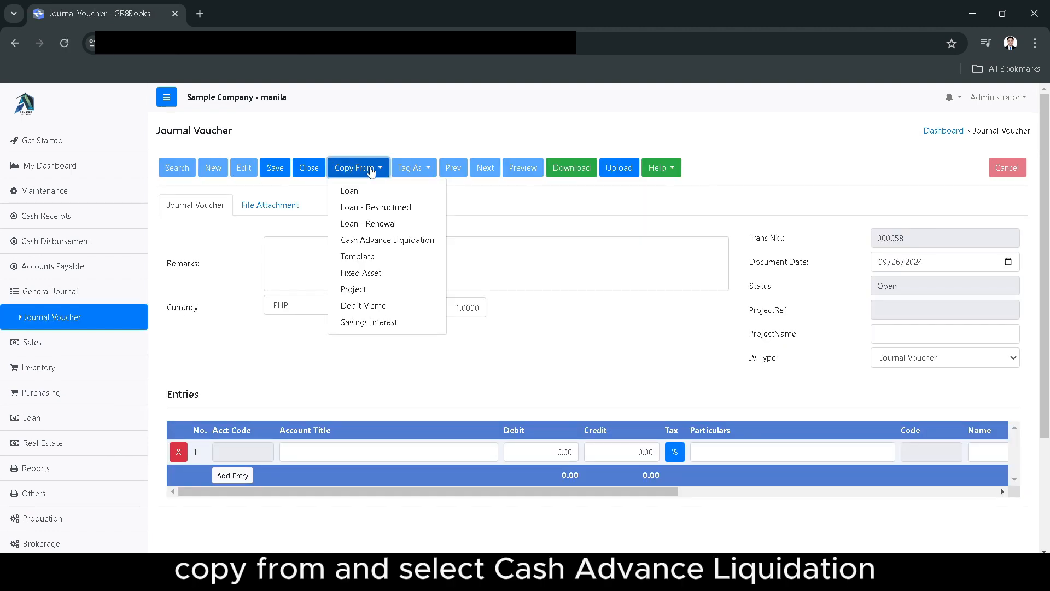
pyautogui.click(383, 241)
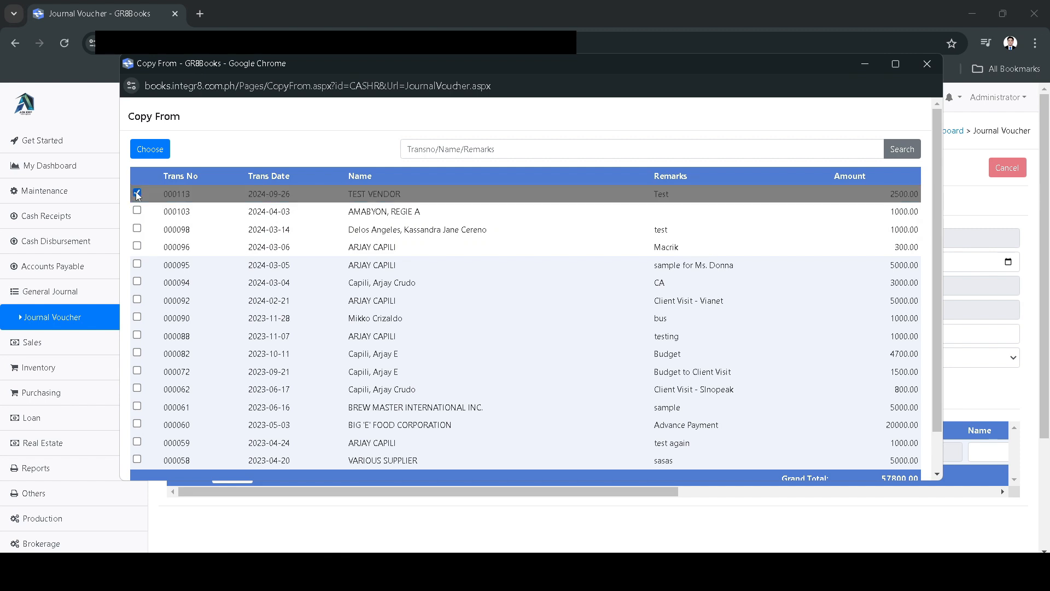
pyautogui.click(156, 149)
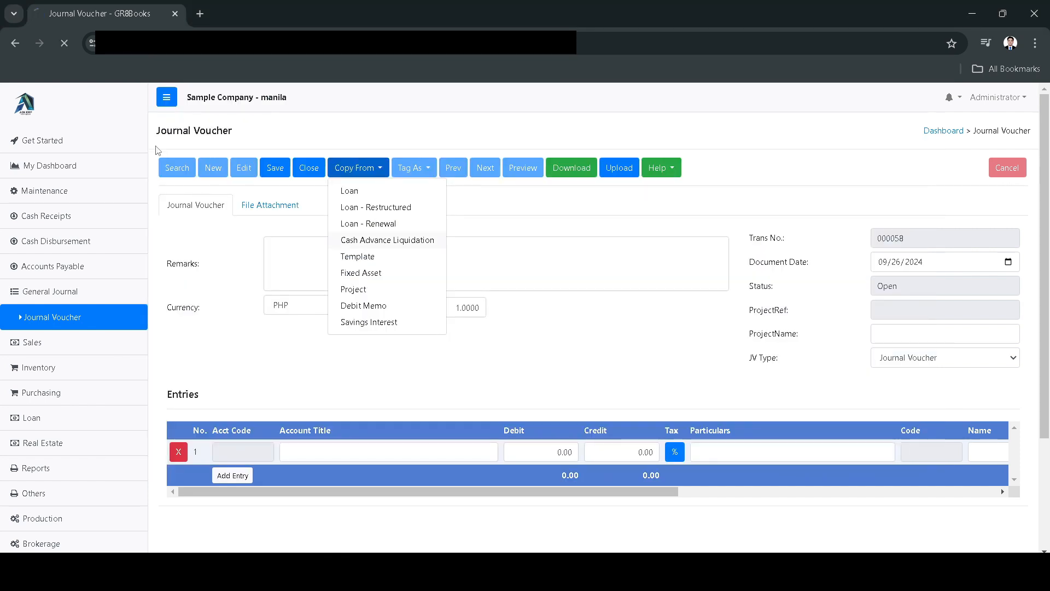
# Add an entry to the journal voucher for Test Account with a debit of 2,500.
pyautogui.click(241, 501)
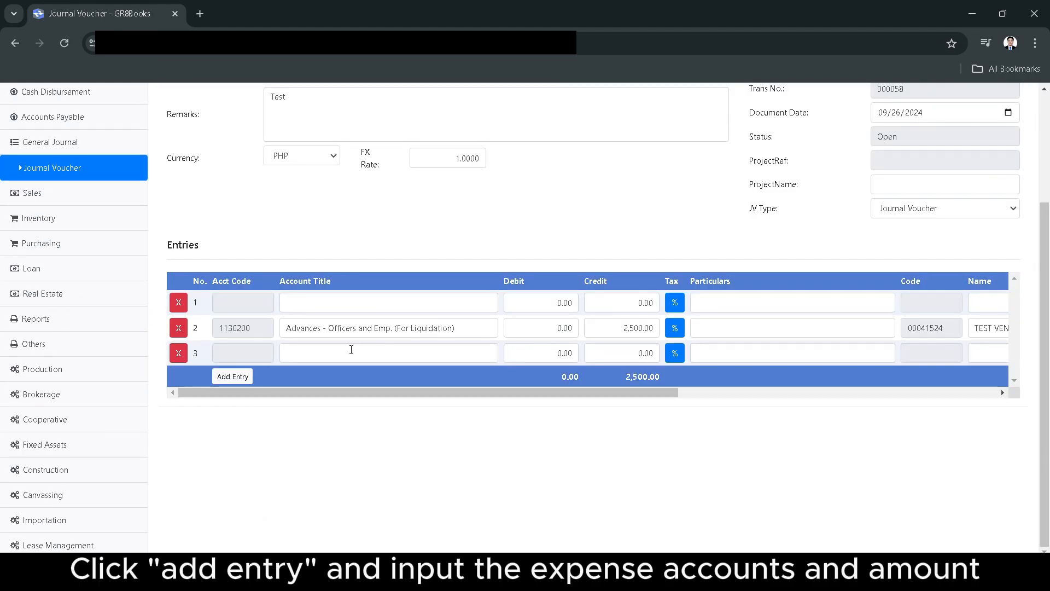
pyautogui.click(351, 350)
pyautogui.write('Adva')
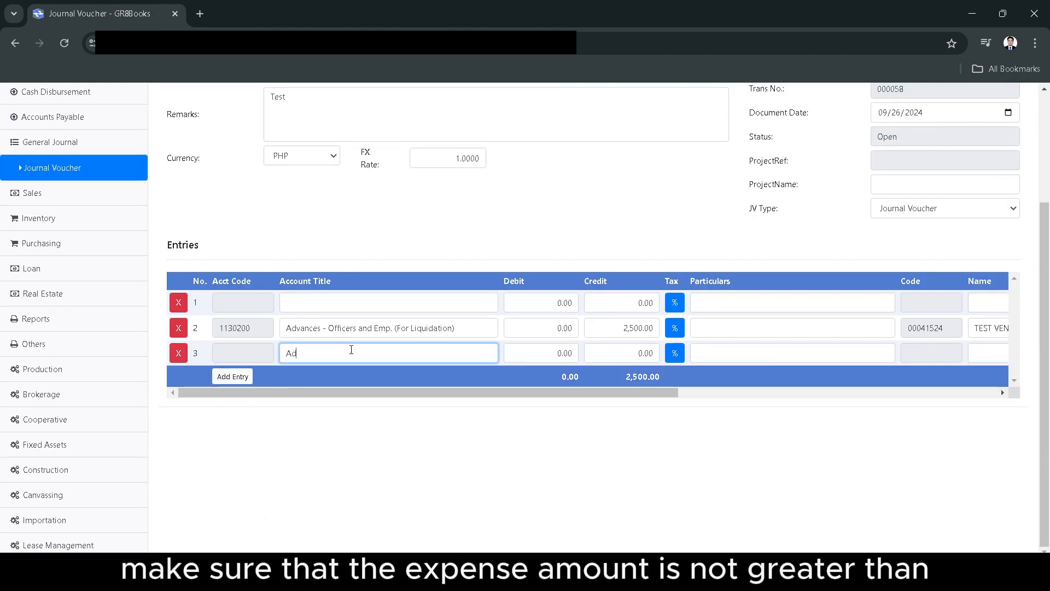
pyautogui.press('BackSpace')
pyautogui.press('BackSpace')
pyautogui.press('BackSpace')
pyautogui.press('BackSpace')
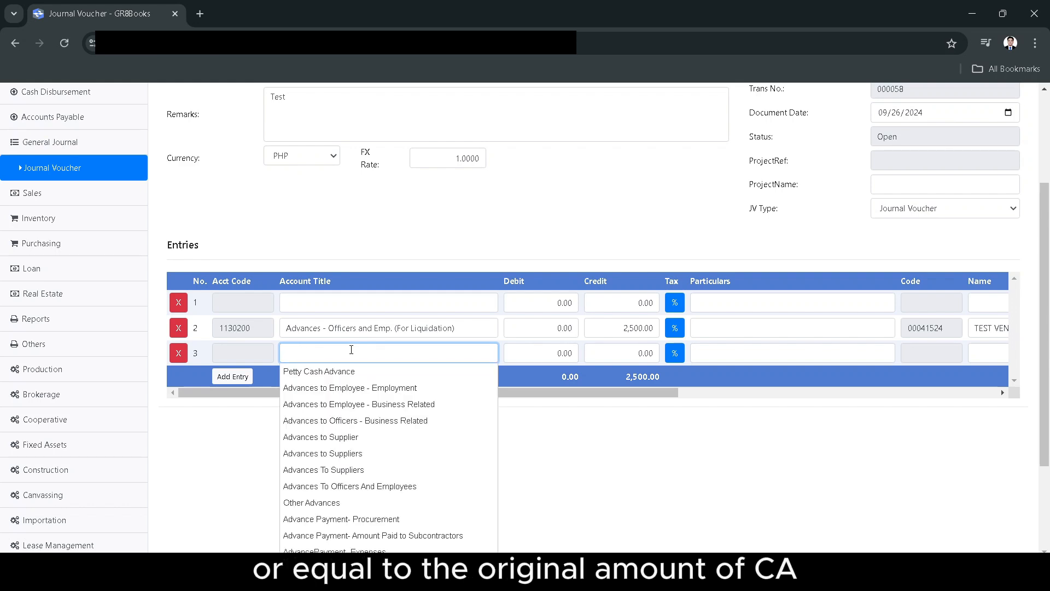
pyautogui.write('Tes')
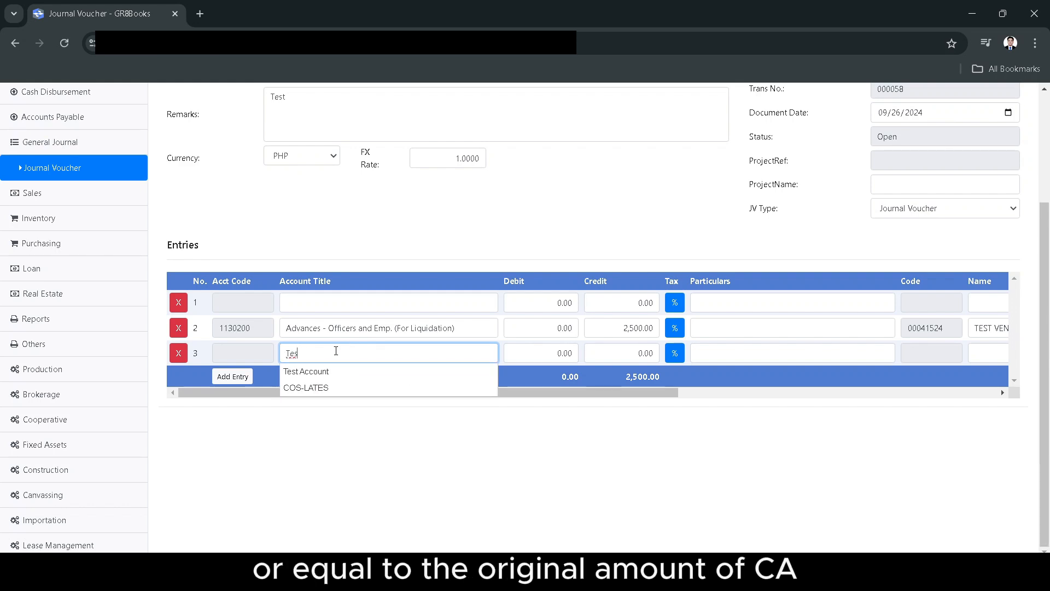
pyautogui.click(352, 372)
pyautogui.click(544, 354)
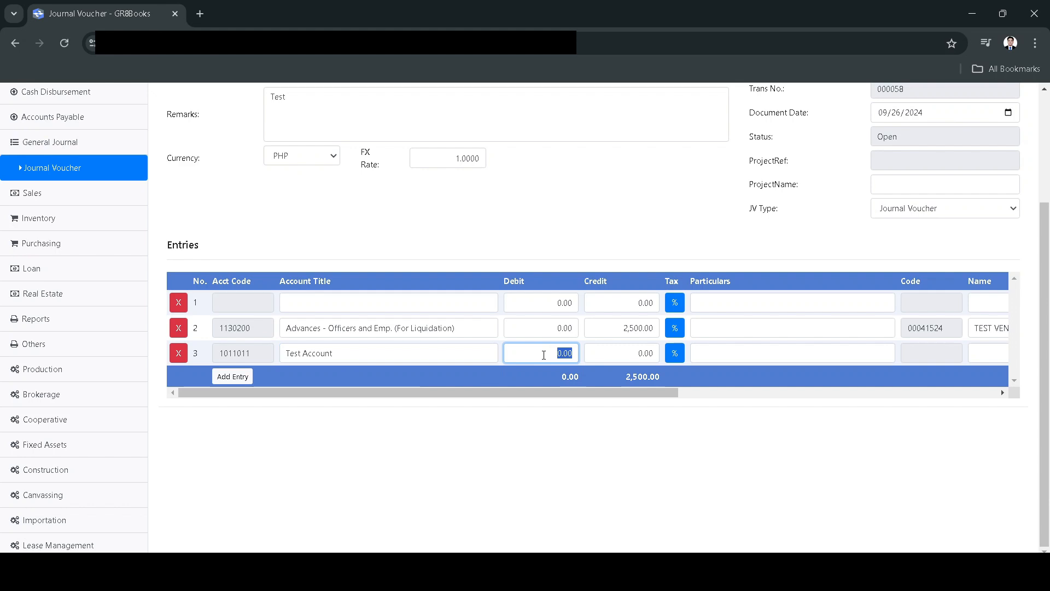
pyautogui.write('2500')
pyautogui.scroll(3, 327, 369)
pyautogui.click(329, 375)
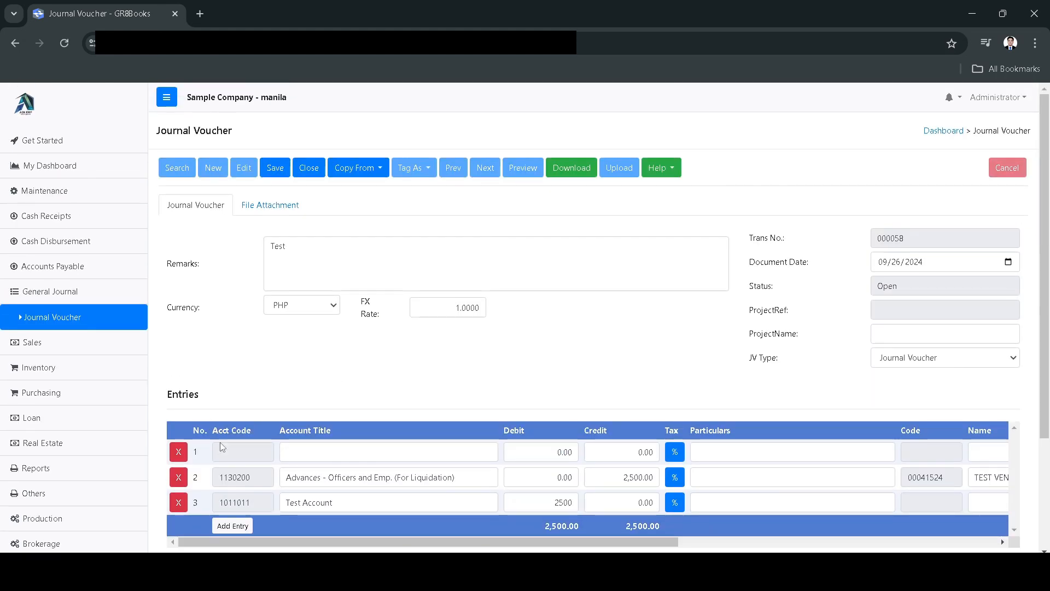
# Remove the empty first entry line and save the journal voucher.
pyautogui.click(178, 458)
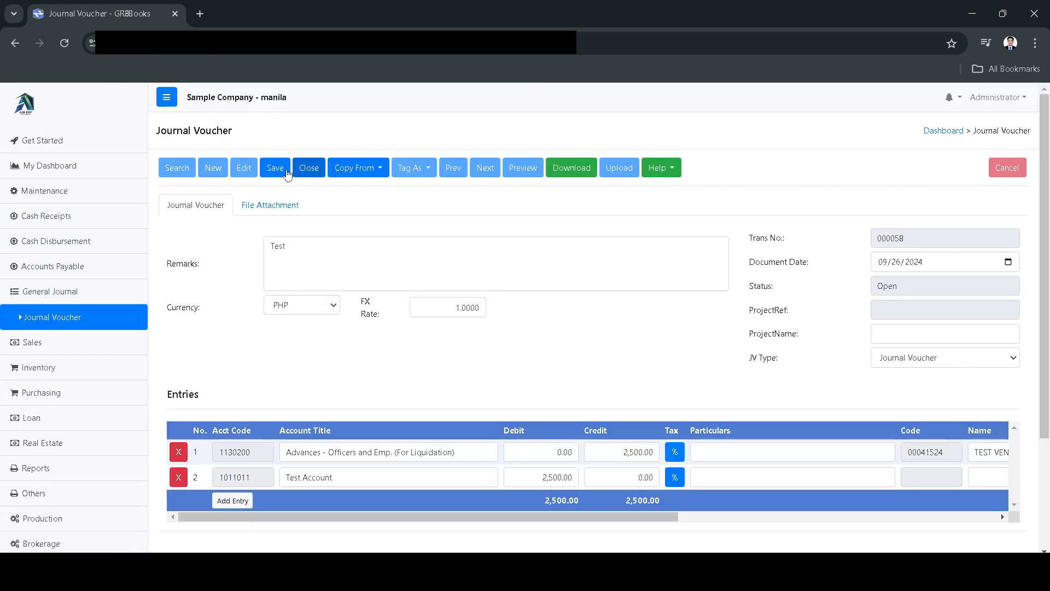
pyautogui.click(274, 171)
pyautogui.click(581, 131)
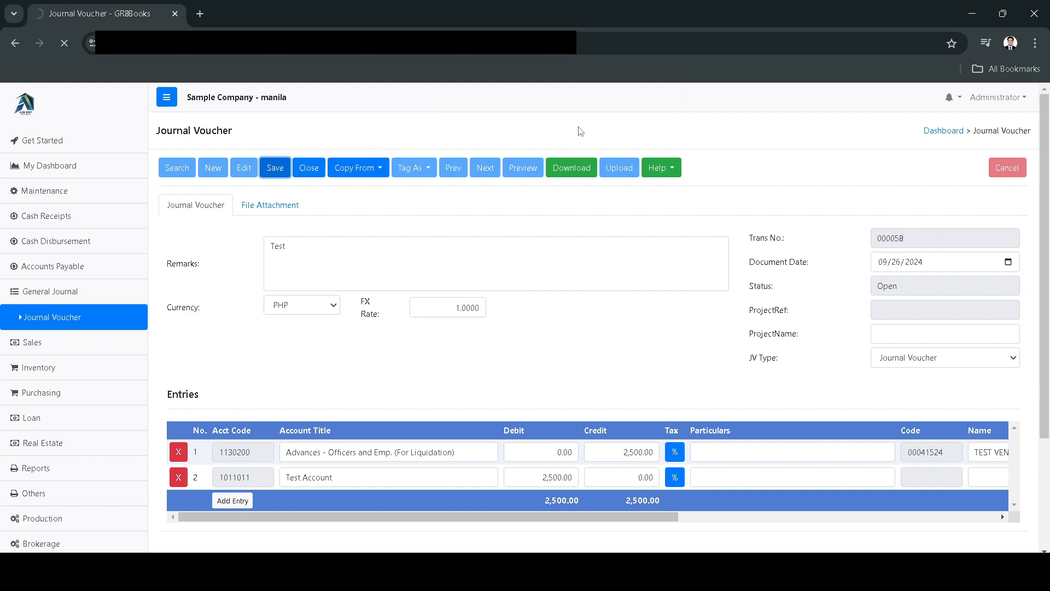
# Preview the printed journal voucher for the 2,500 TEST VENDOR liquidation and close the preview.
pyautogui.click(638, 130)
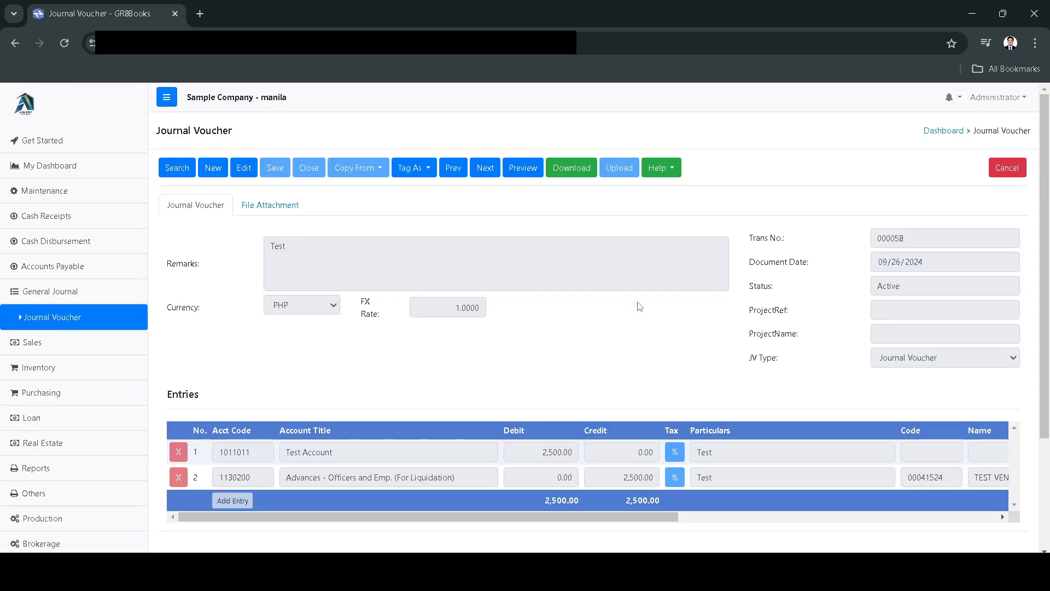
pyautogui.click(523, 168)
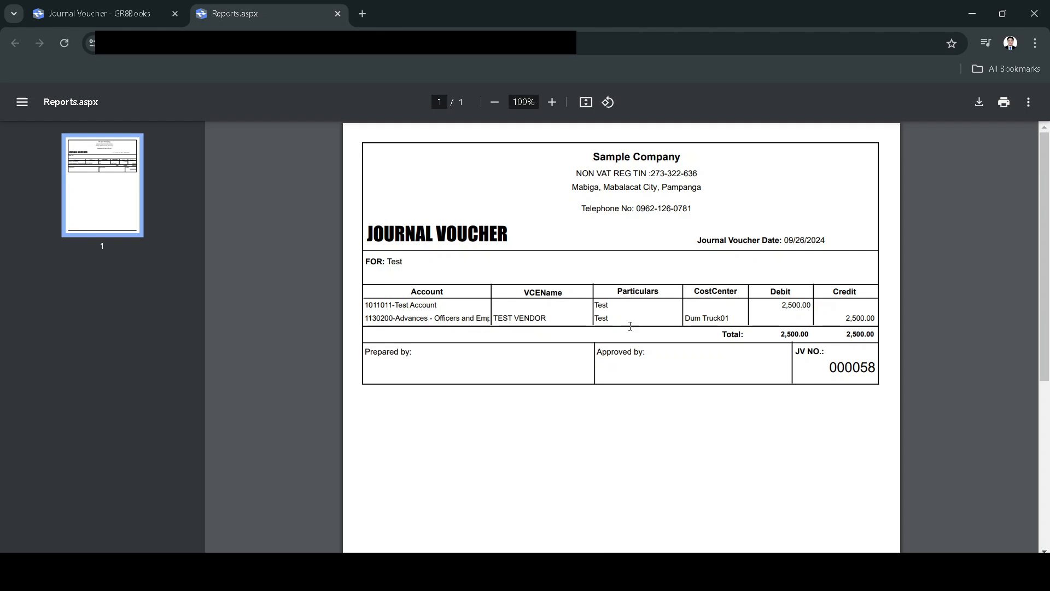
pyautogui.click(338, 12)
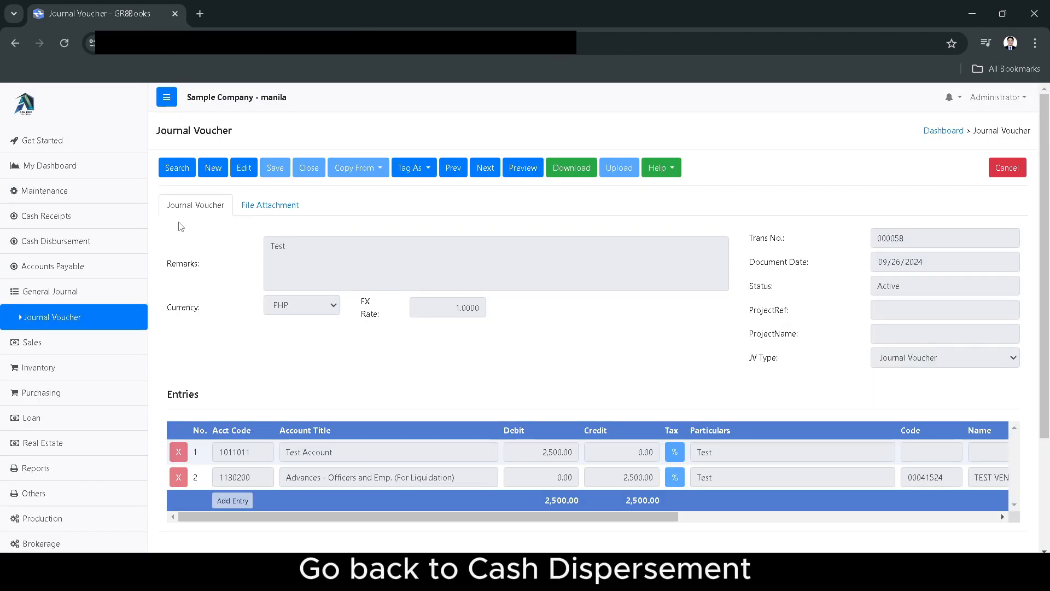
# Create a new cash disbursement copied from the Cash Advance Liquidation record with the remarks For Client Visit.
pyautogui.click(87, 241)
pyautogui.click(90, 266)
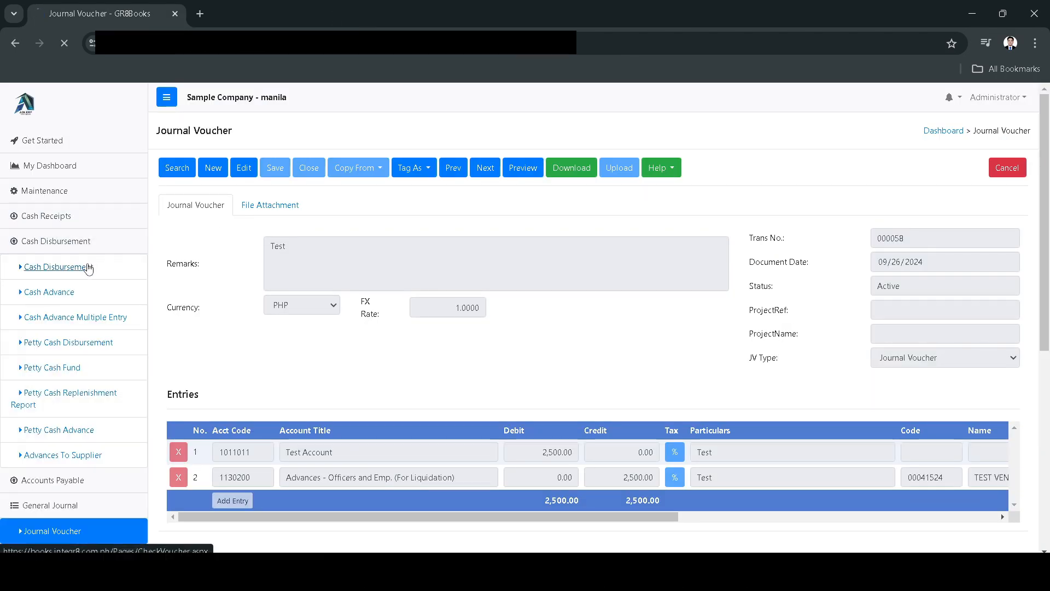
pyautogui.click(213, 170)
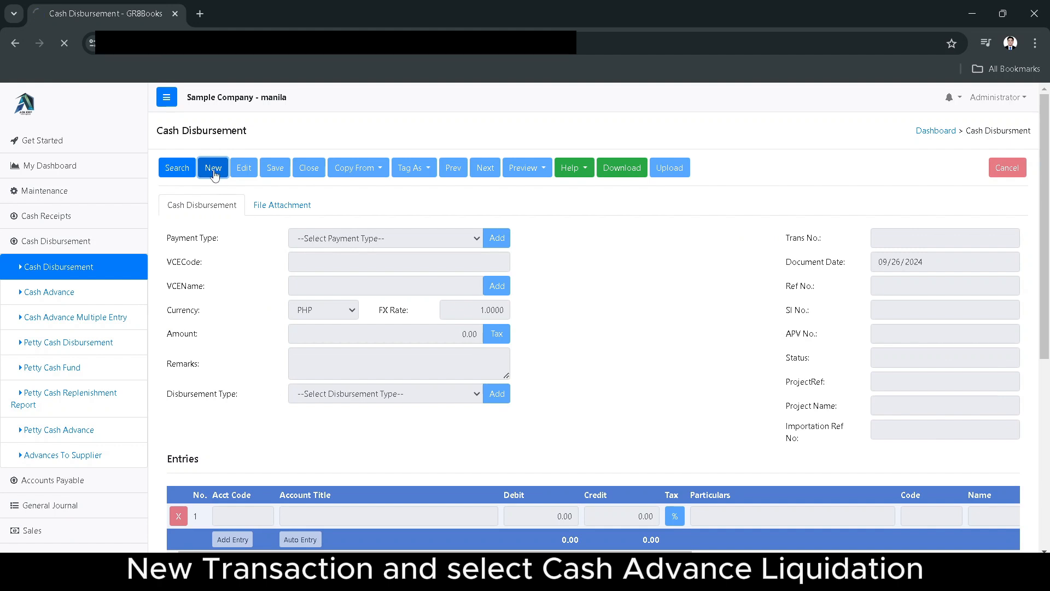
pyautogui.click(348, 172)
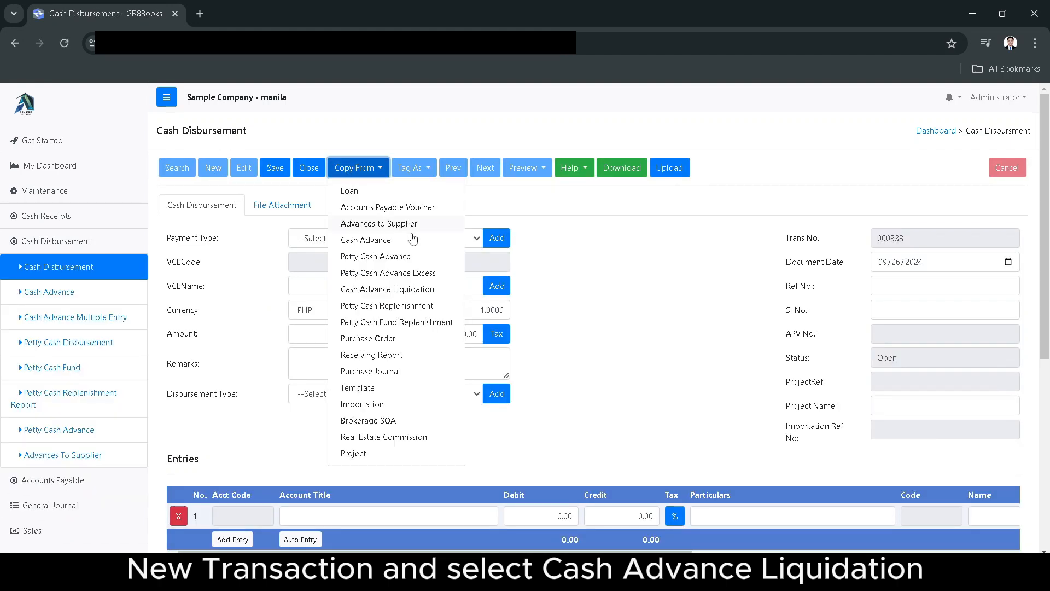
pyautogui.click(409, 289)
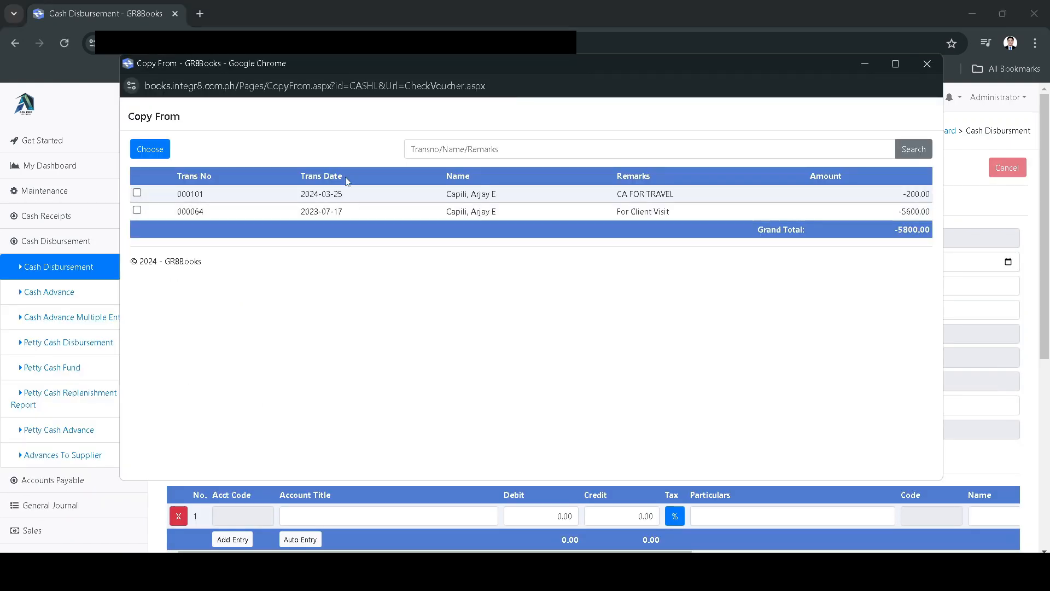
pyautogui.click(138, 210)
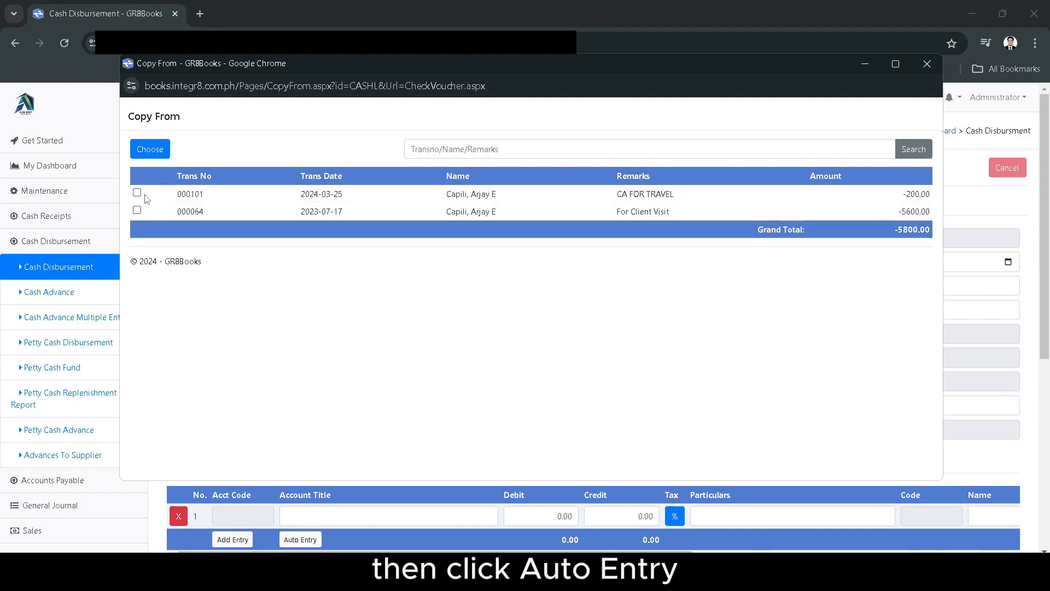
pyautogui.click(153, 152)
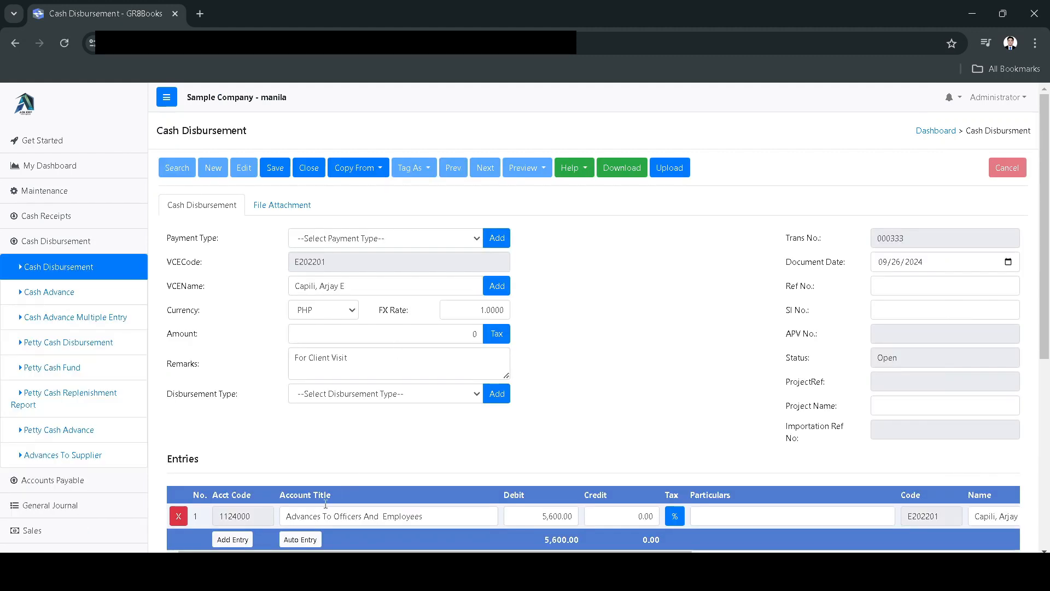
# Set the disbursement's payment type to Check with BPI as the bank, and generate the balancing entry with Auto Entry.
pyautogui.click(370, 248)
pyautogui.click(369, 273)
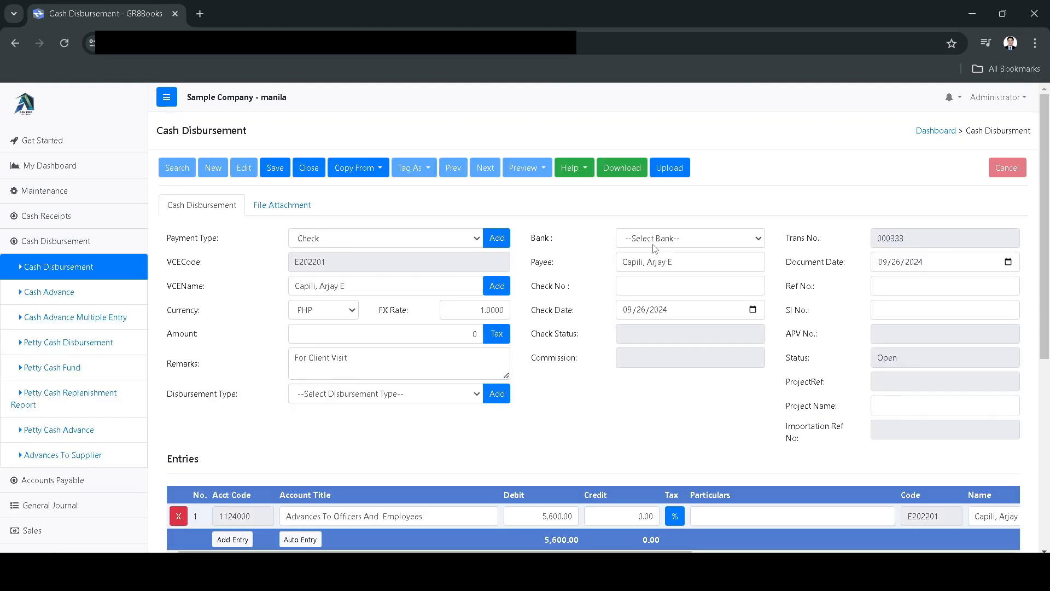
pyautogui.click(655, 249)
pyautogui.click(658, 275)
pyautogui.click(295, 545)
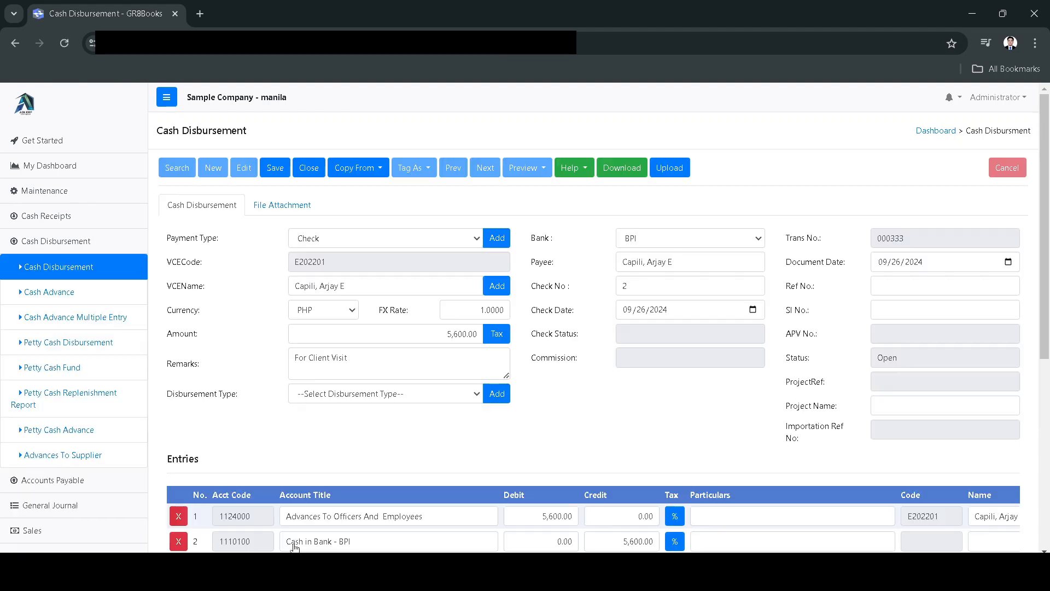
# Save the cash disbursement for the client visit liquidation.
pyautogui.click(278, 168)
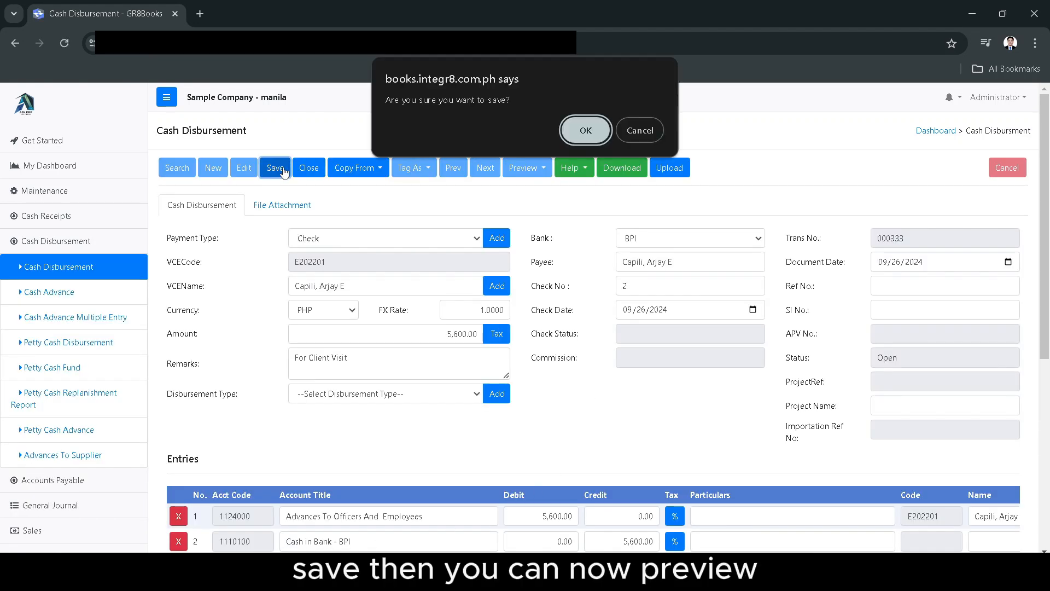
pyautogui.click(586, 131)
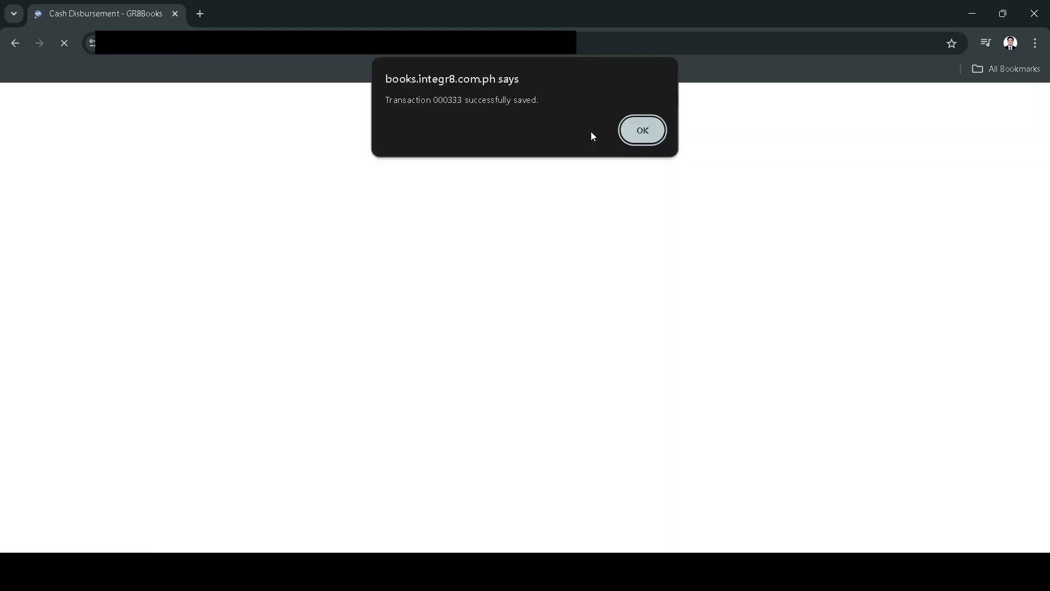
pyautogui.click(652, 131)
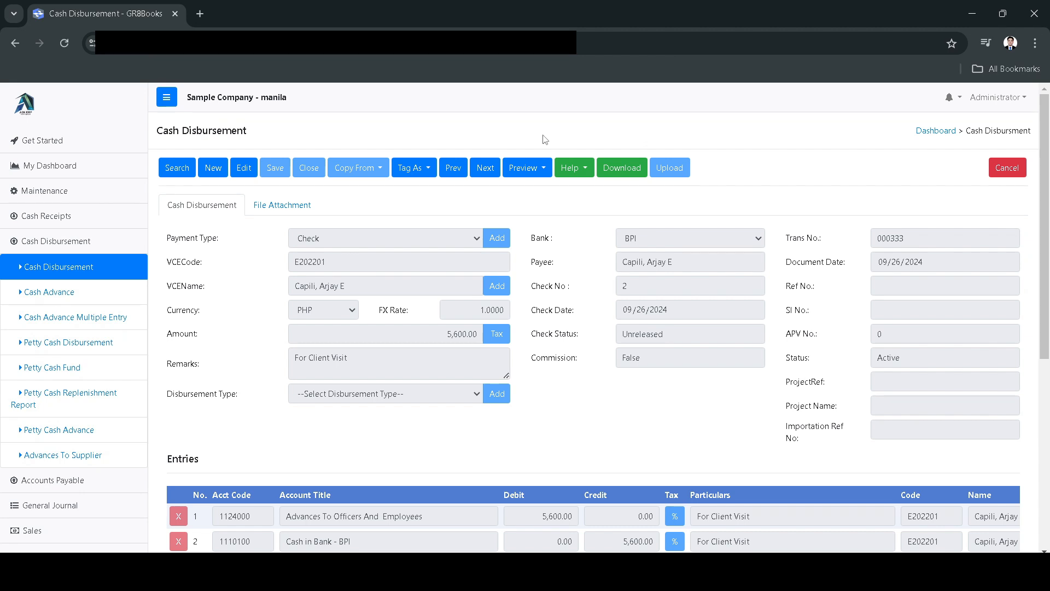
# Preview the printed cash disbursement voucher and close the preview.
pyautogui.click(526, 167)
pyautogui.click(538, 191)
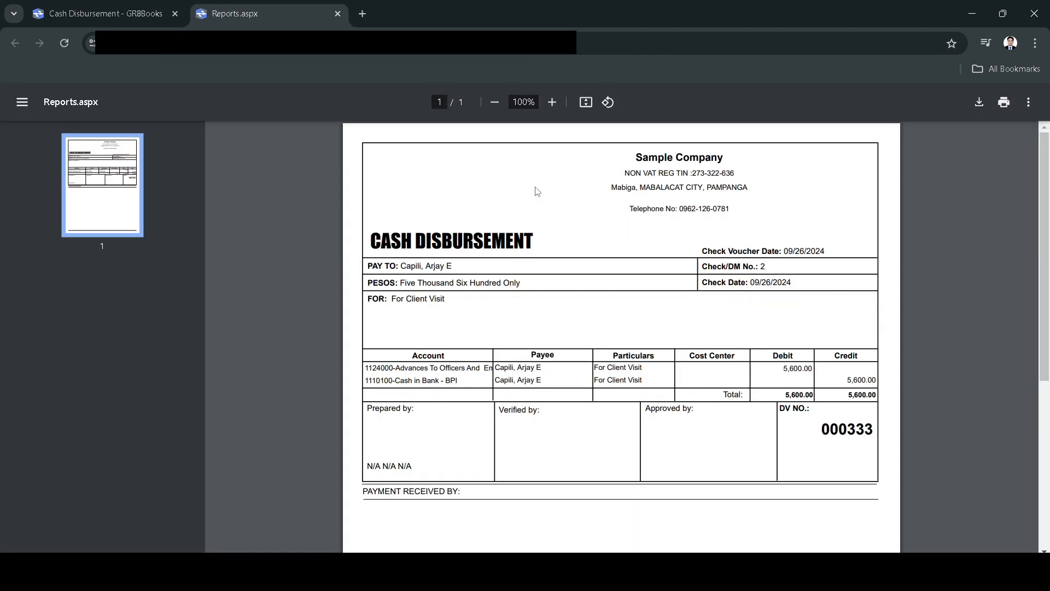
pyautogui.click(338, 14)
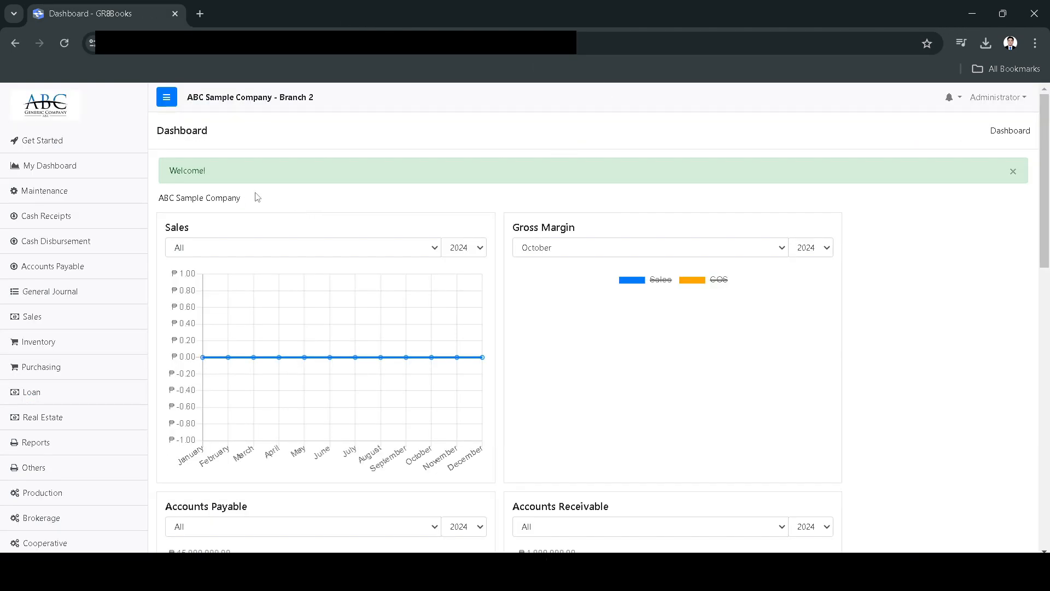
# Create a new Petty Cash Fund transaction for Test Emp 1, Test Emp 1 A with Petty Cash Fund as the default account.
pyautogui.click(83, 250)
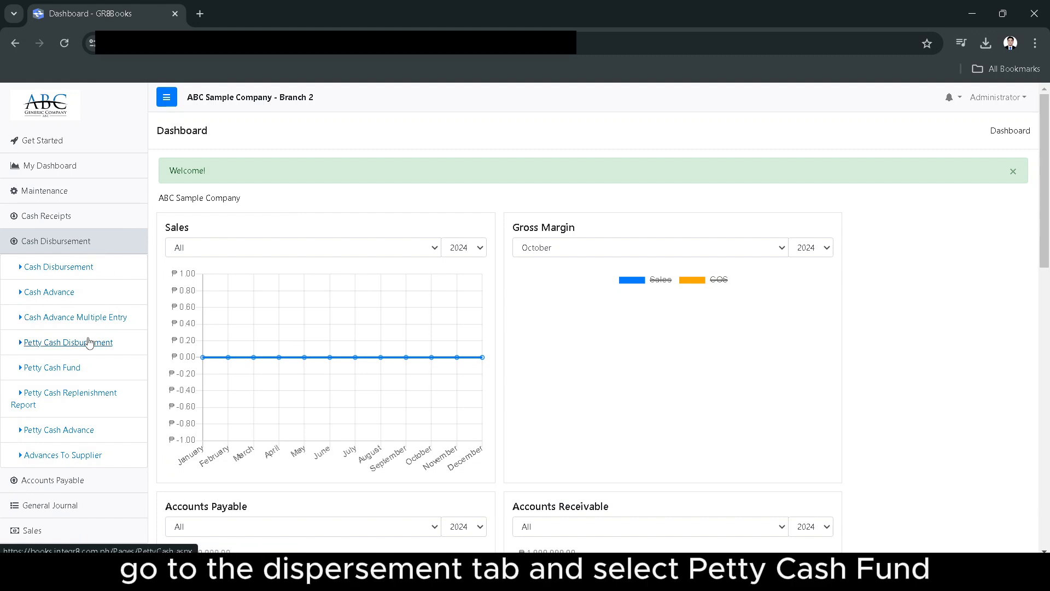
pyautogui.click(63, 368)
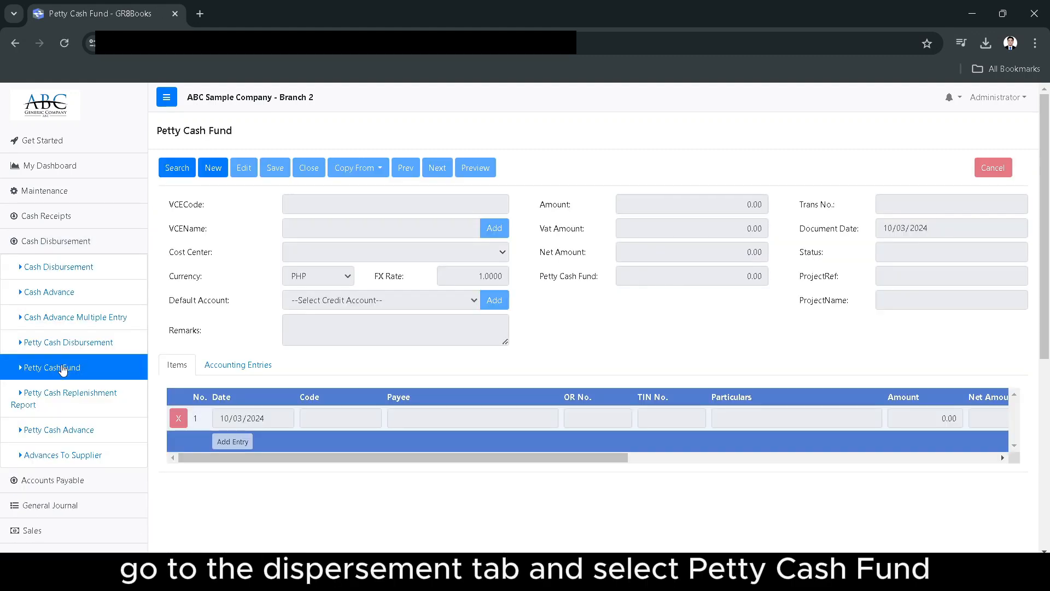
pyautogui.click(214, 170)
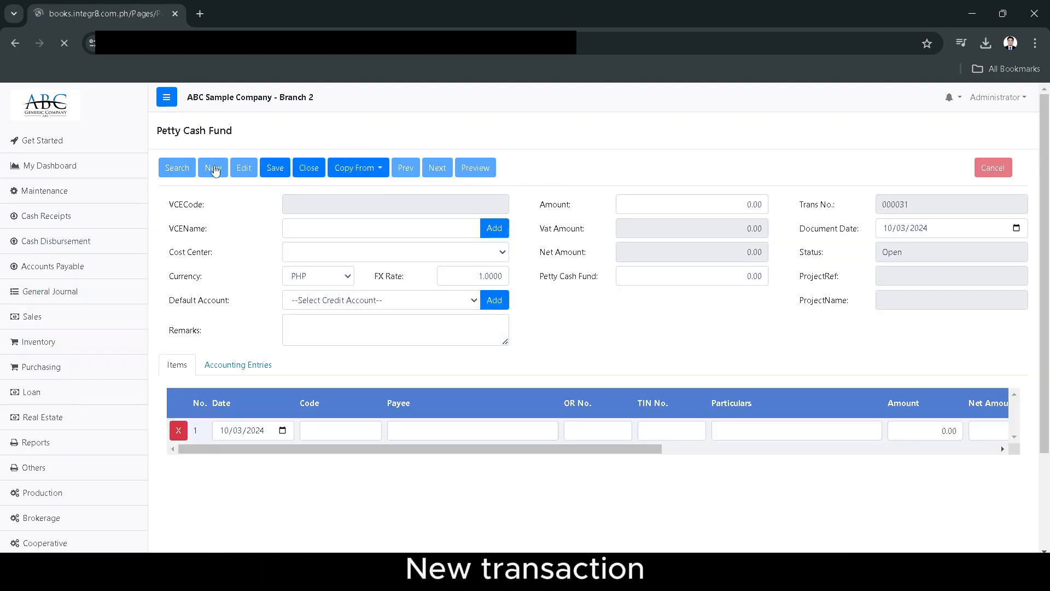
pyautogui.click(314, 229)
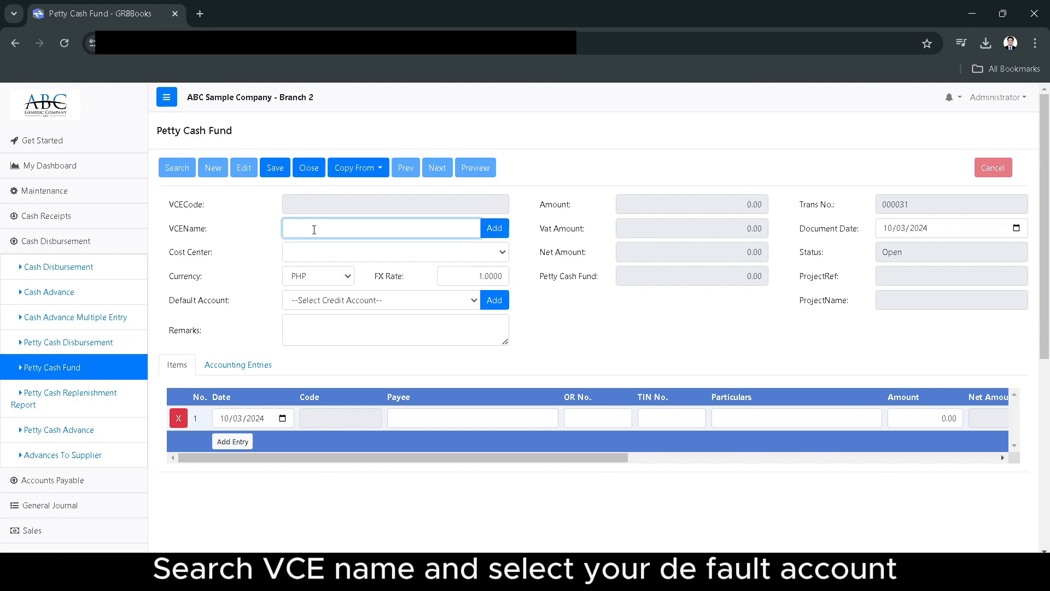
pyautogui.write('Tes')
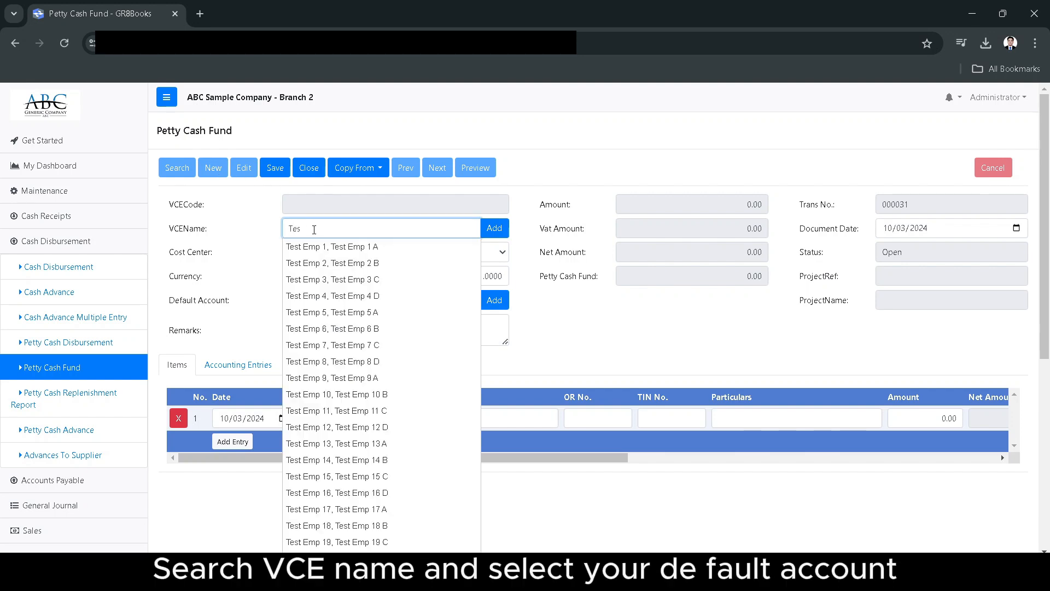
pyautogui.click(330, 247)
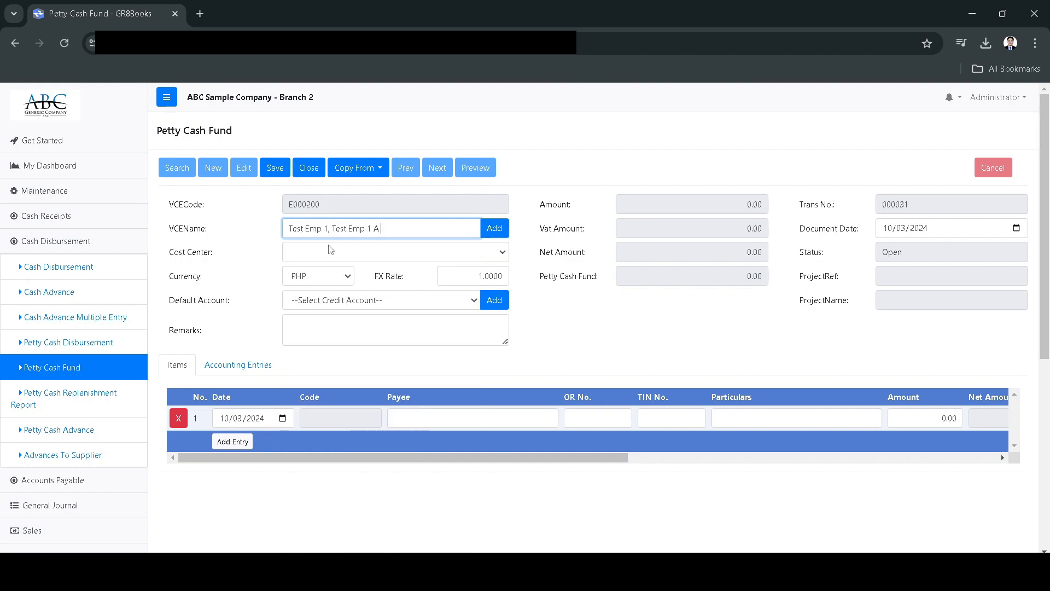
pyautogui.click(389, 304)
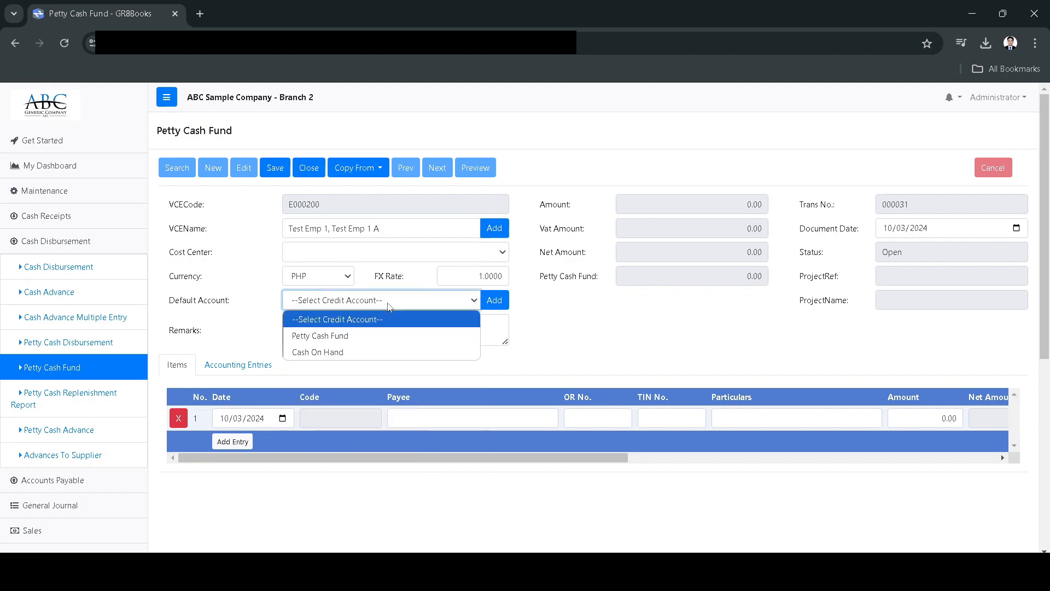
pyautogui.click(346, 336)
# Fill in the first petty cash item with payee TEST VENDOR and an amount of 1,200.
pyautogui.click(446, 416)
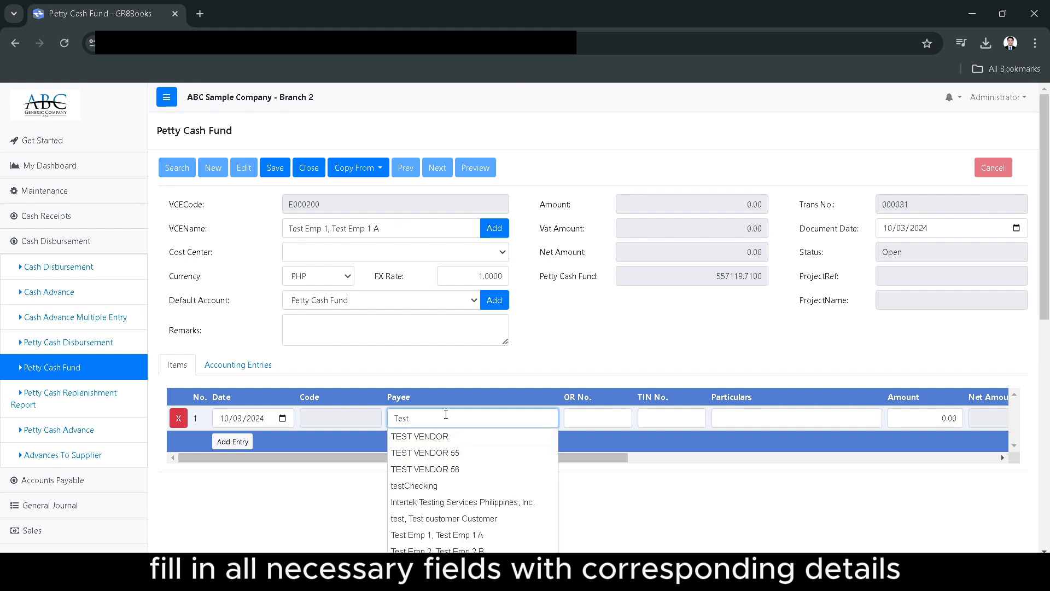
pyautogui.click(437, 437)
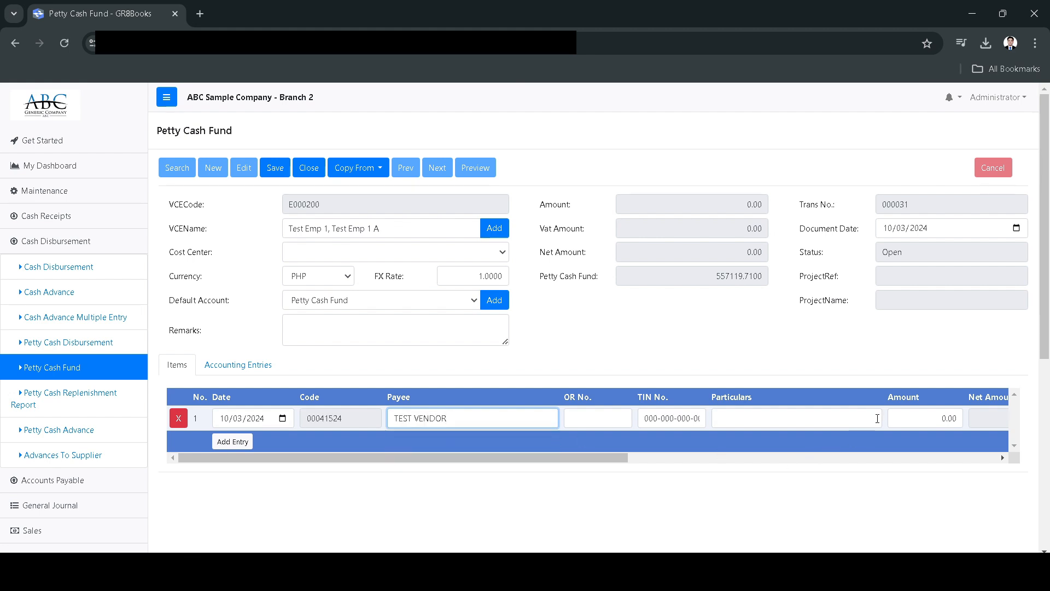
pyautogui.click(922, 417)
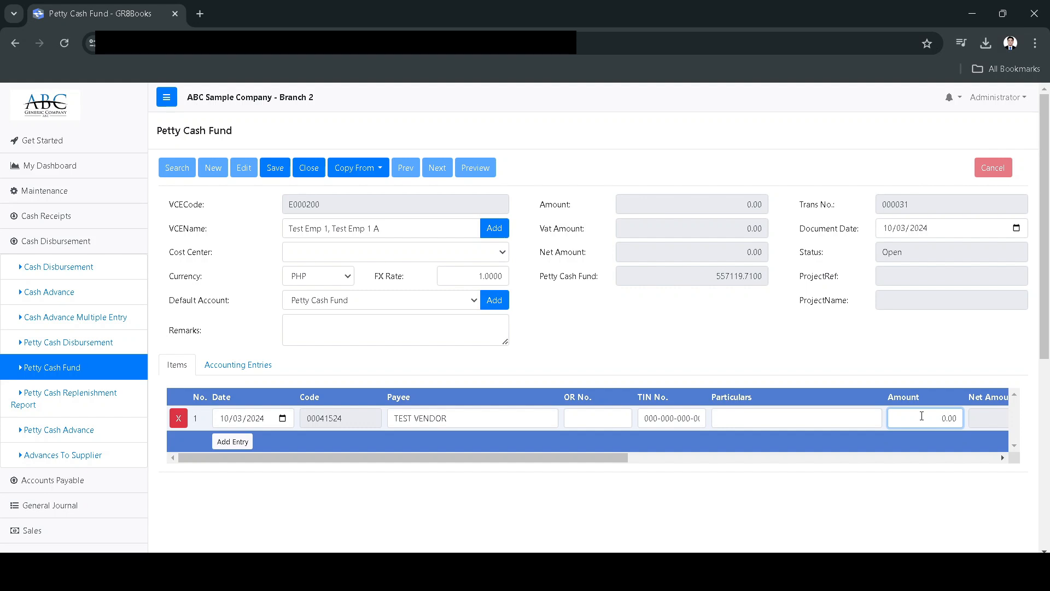
pyautogui.write('120')
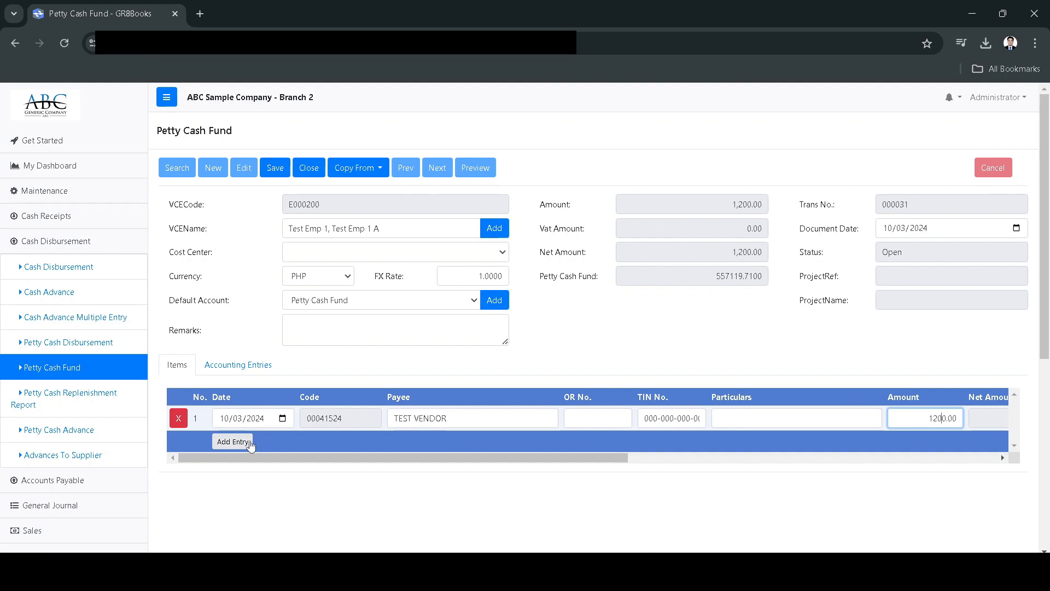
# Add a second petty cash item with payee TEST VENDOR 55 and an amount of 32,150.
pyautogui.click(251, 443)
pyautogui.scroll(-5, 250, 445)
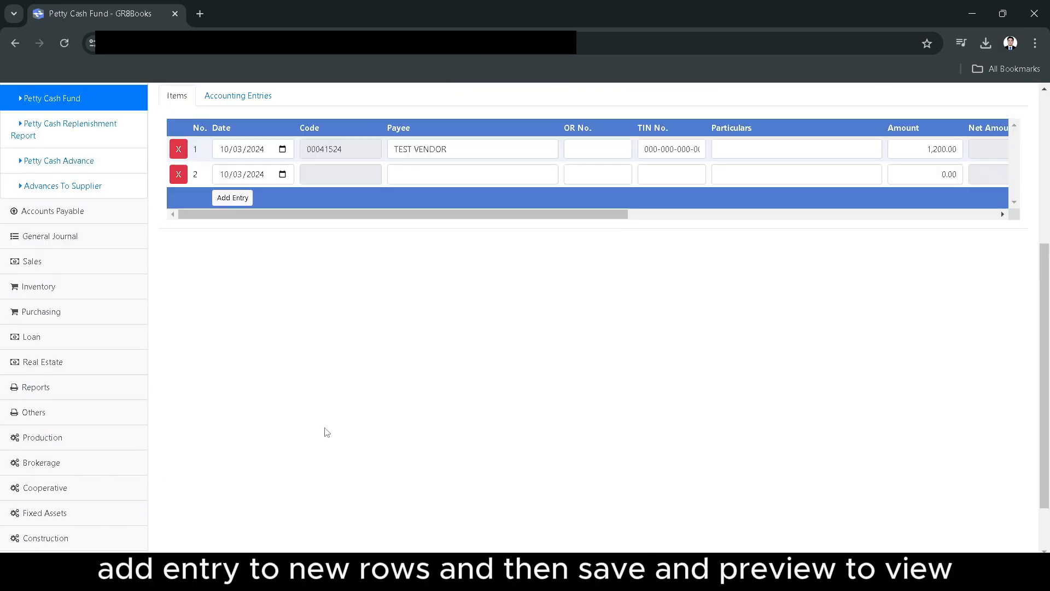
pyautogui.scroll(5, 327, 432)
pyautogui.click(422, 448)
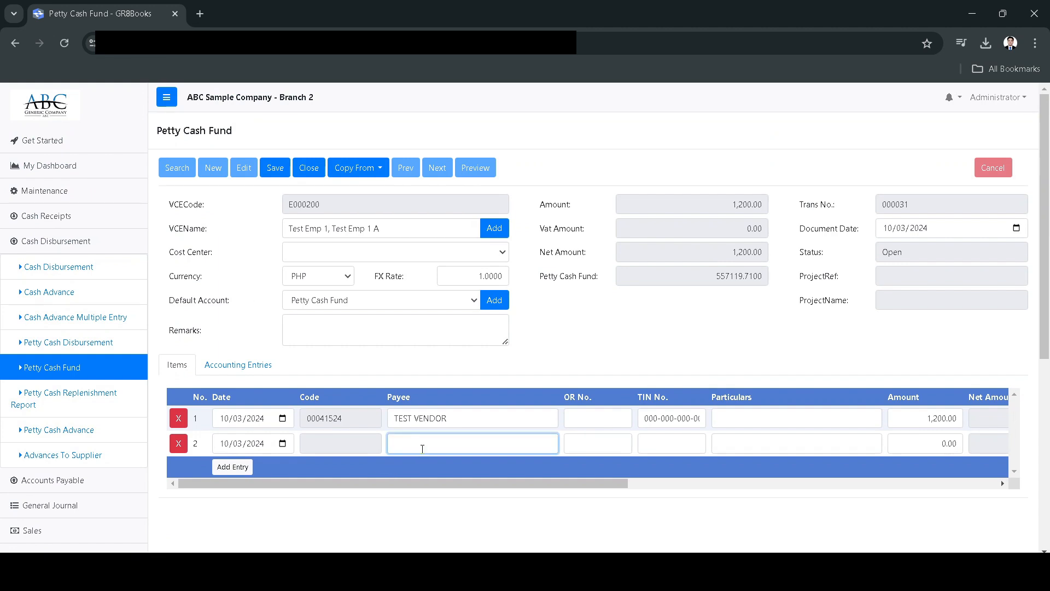
pyautogui.write('Test')
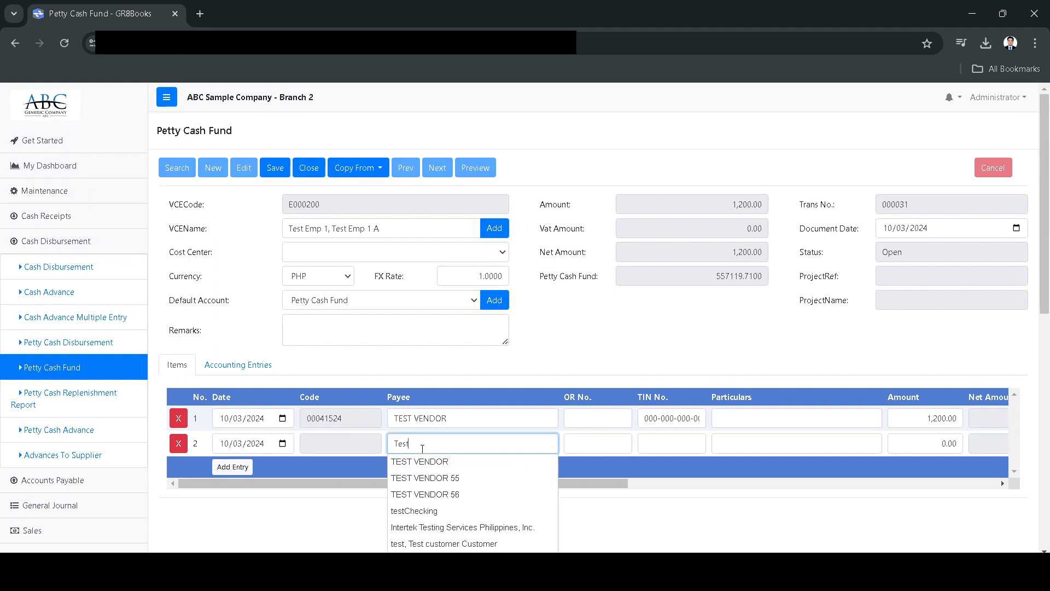
pyautogui.click(448, 479)
pyautogui.click(924, 445)
pyautogui.write('3')
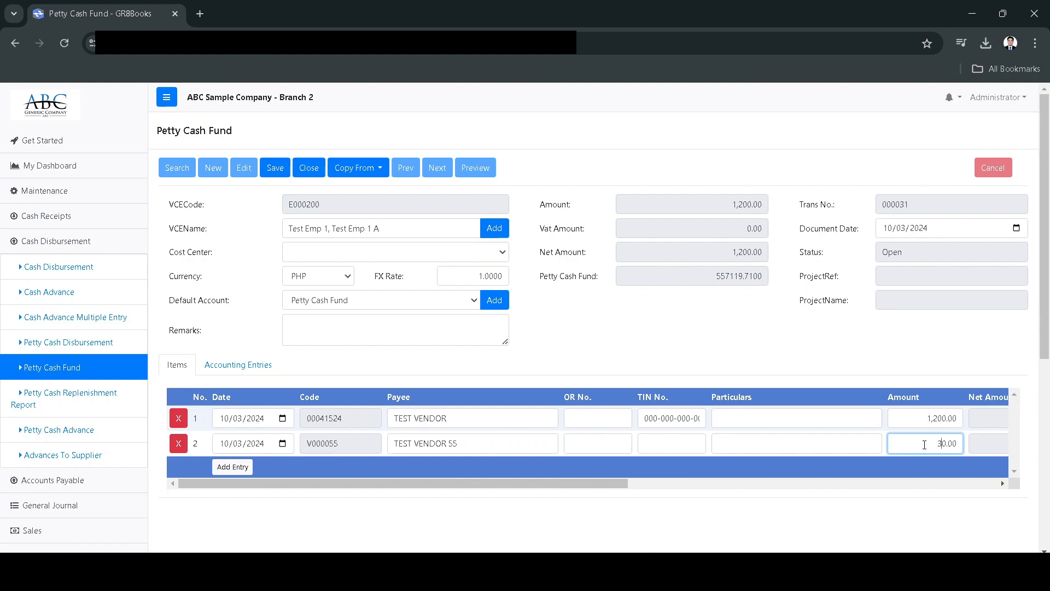
pyautogui.write('215')
pyautogui.click(567, 331)
# Enter Test as the remarks and save the petty cash fund transaction.
pyautogui.click(416, 328)
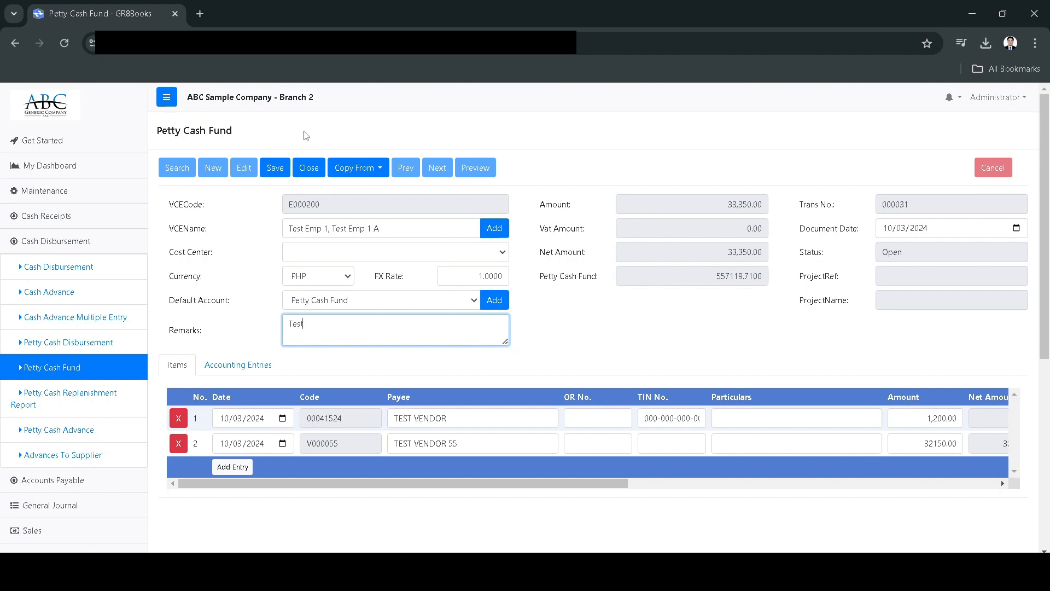
pyautogui.click(273, 176)
pyautogui.click(591, 130)
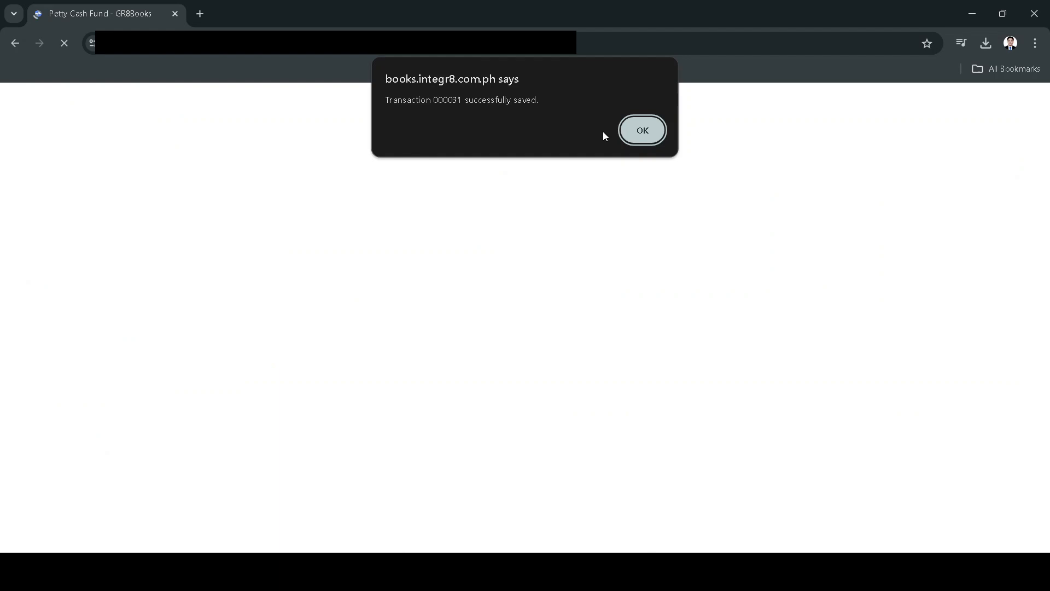
pyautogui.click(643, 130)
# Preview the printed petty cash voucher and close the preview.
pyautogui.click(480, 167)
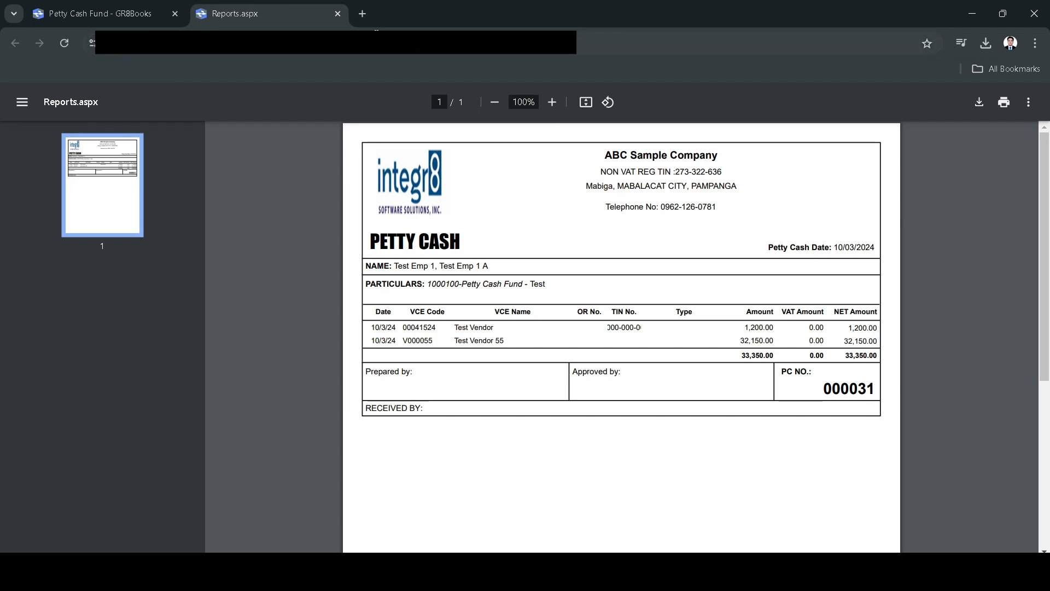
pyautogui.click(337, 15)
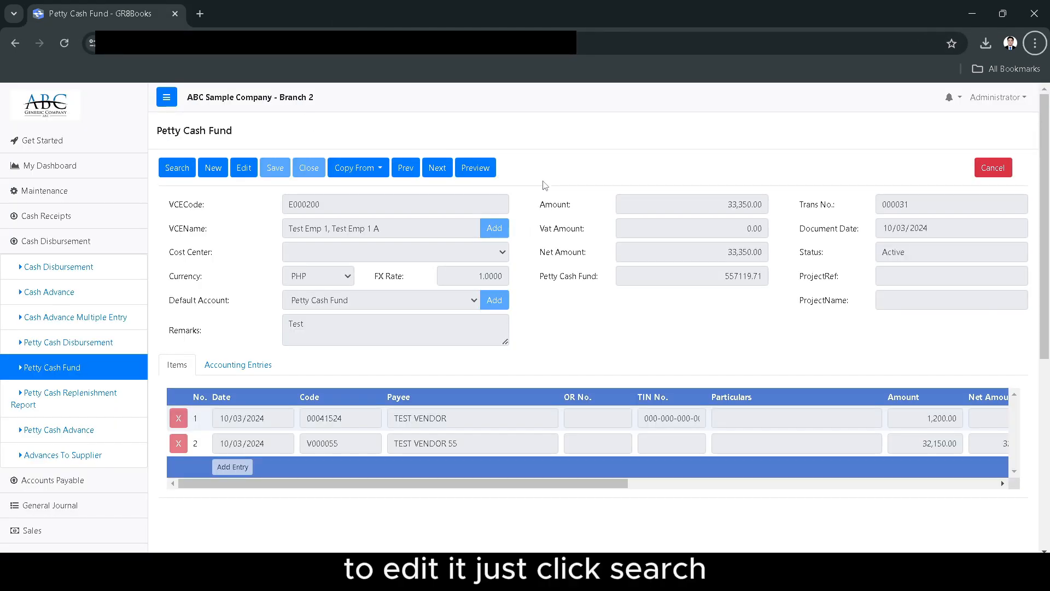
# Find the 2024-10-03 petty cash fund transaction totalling 33,350.00 in the transaction list and open it for editing.
pyautogui.click(178, 168)
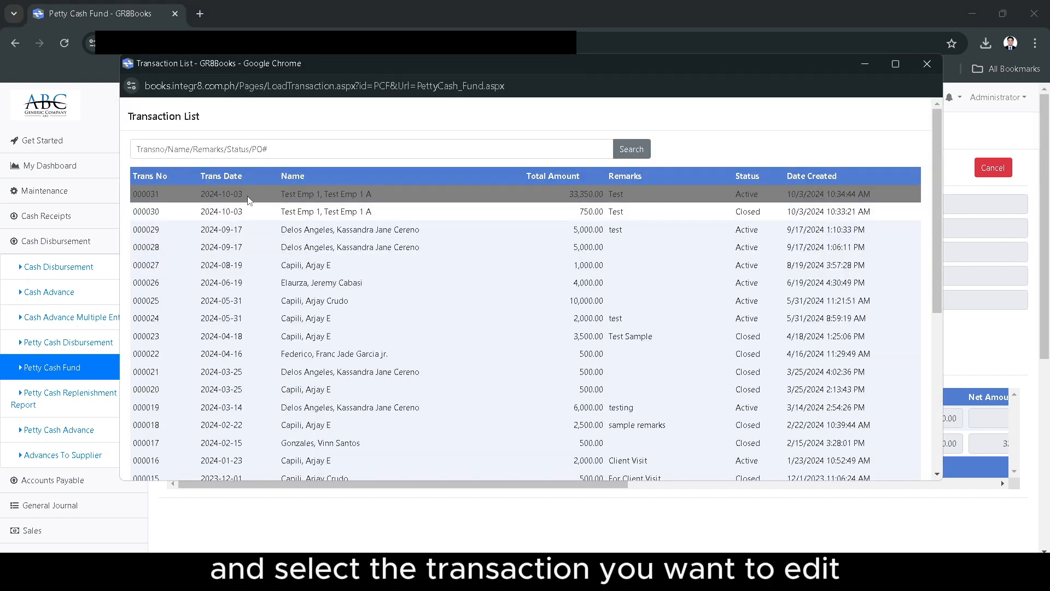
pyautogui.click(248, 197)
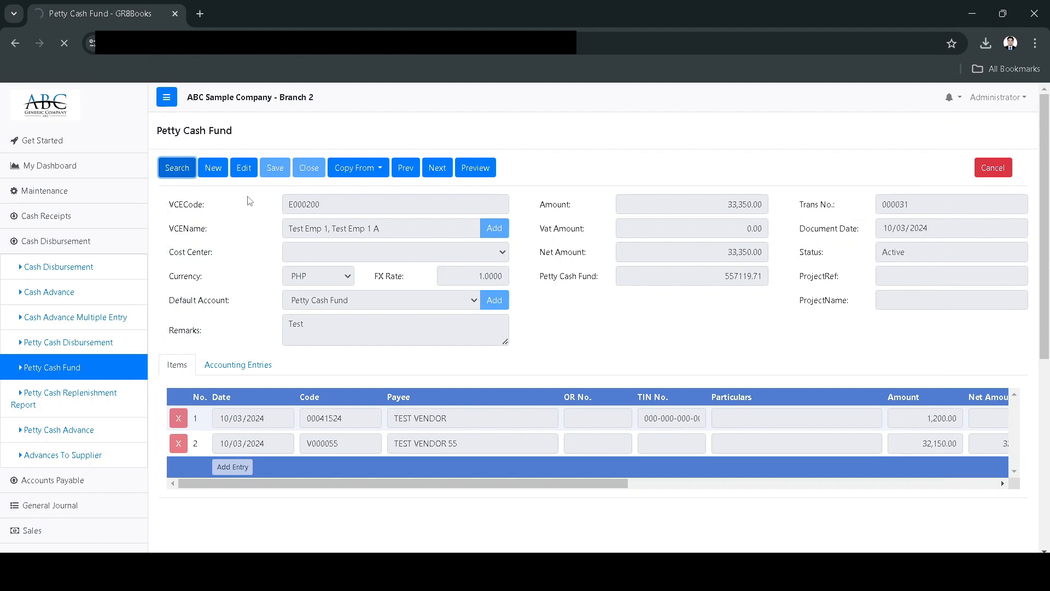
pyautogui.click(244, 169)
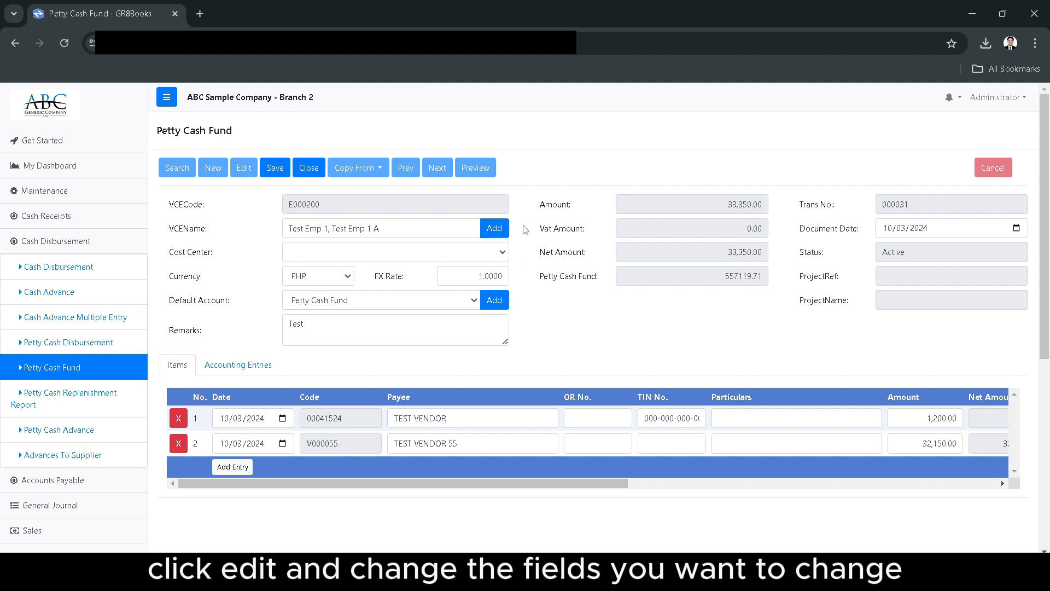
# Change the petty cash fund transaction's remarks to Tests and save it.
pyautogui.click(338, 328)
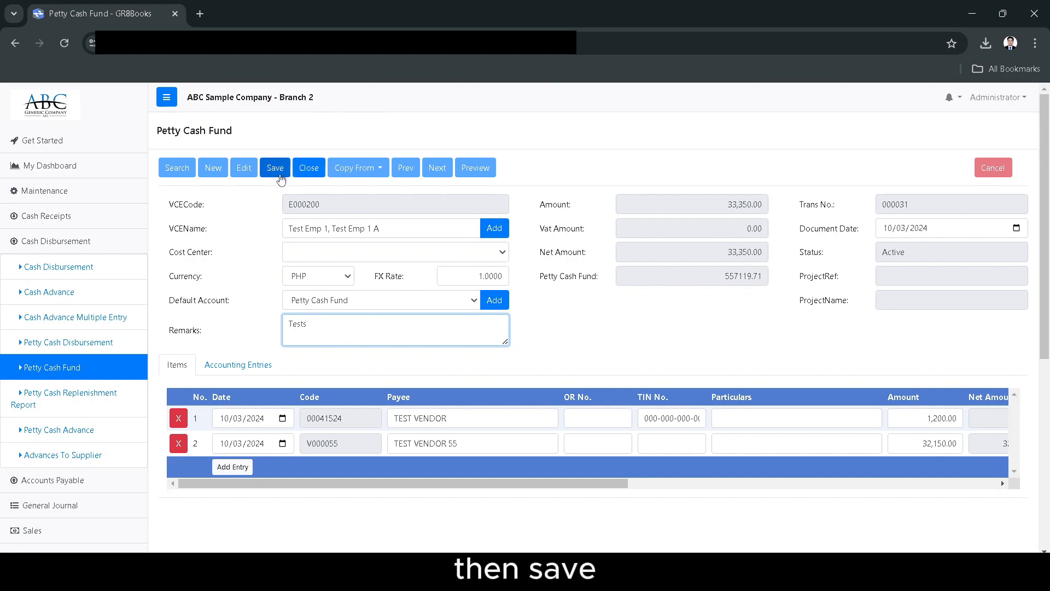
pyautogui.click(312, 173)
pyautogui.click(584, 135)
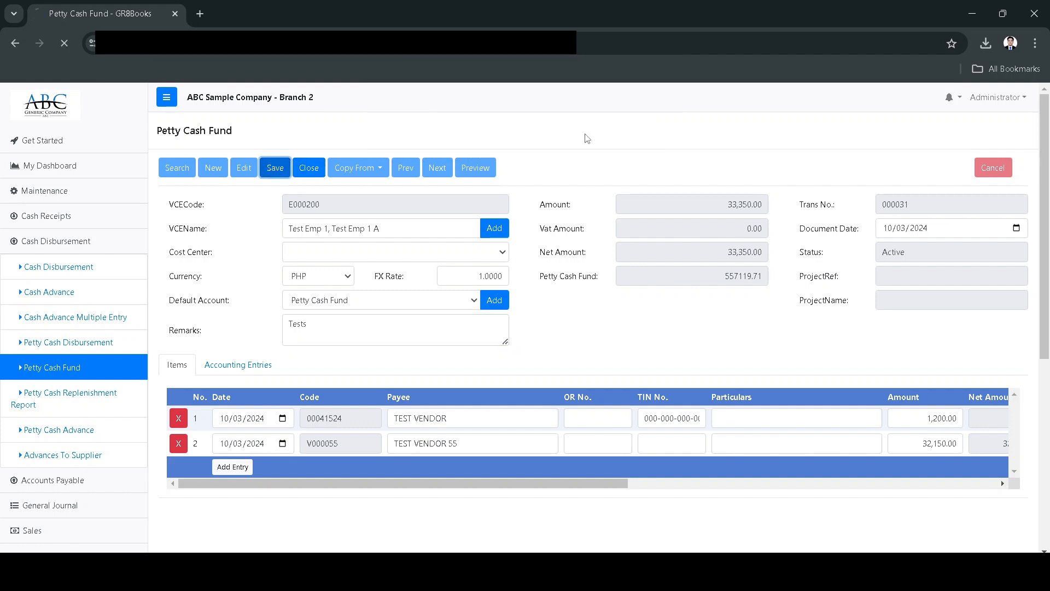
pyautogui.click(654, 136)
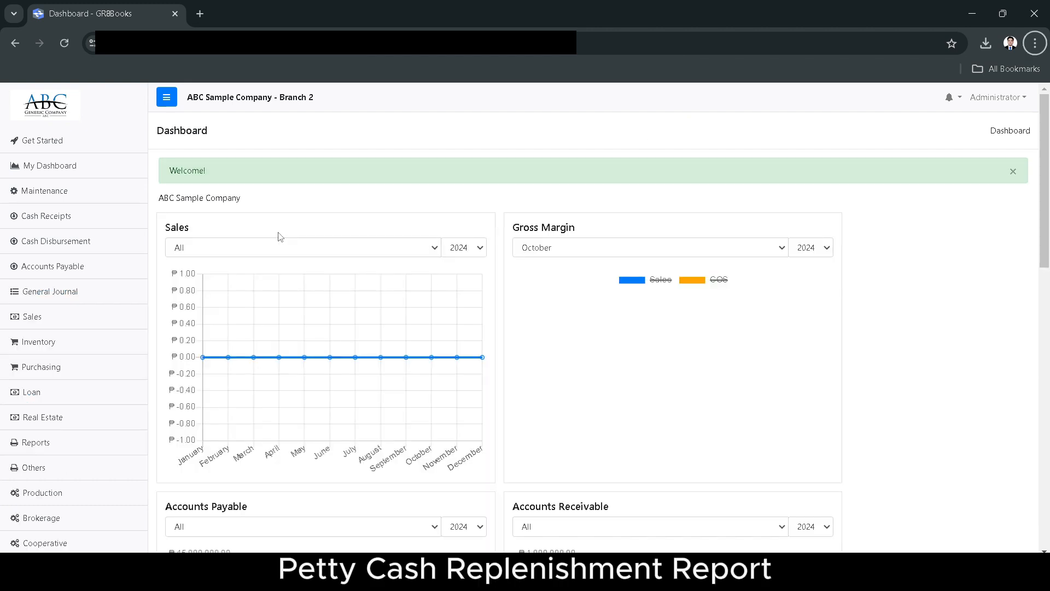
# Start a new Petty Cash Replenishment Report and copy in the 2024-10-03 petty cash fund transaction with remarks Tests.
pyautogui.click(93, 249)
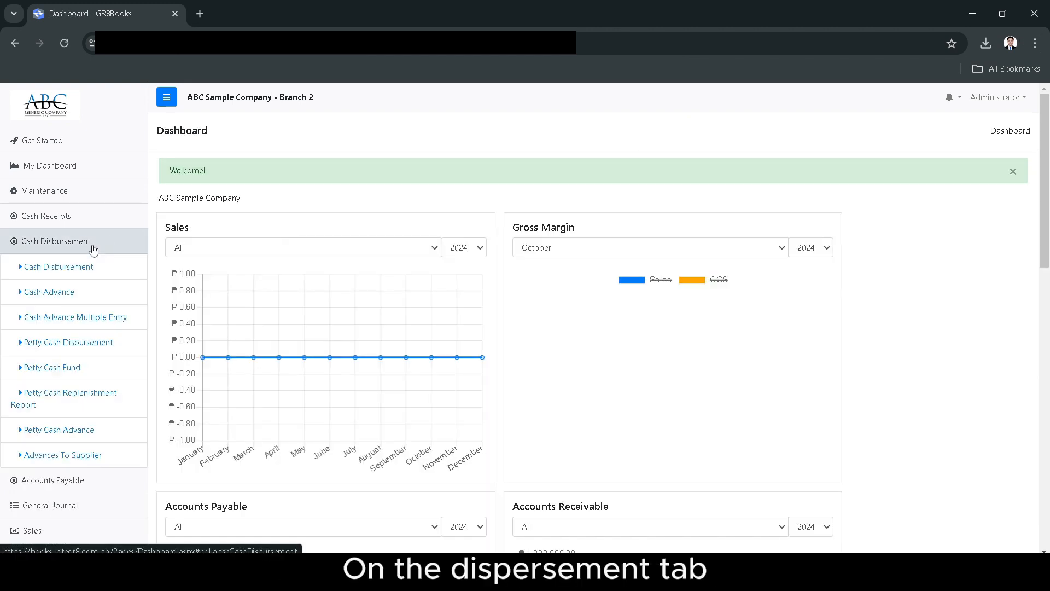
pyautogui.click(97, 401)
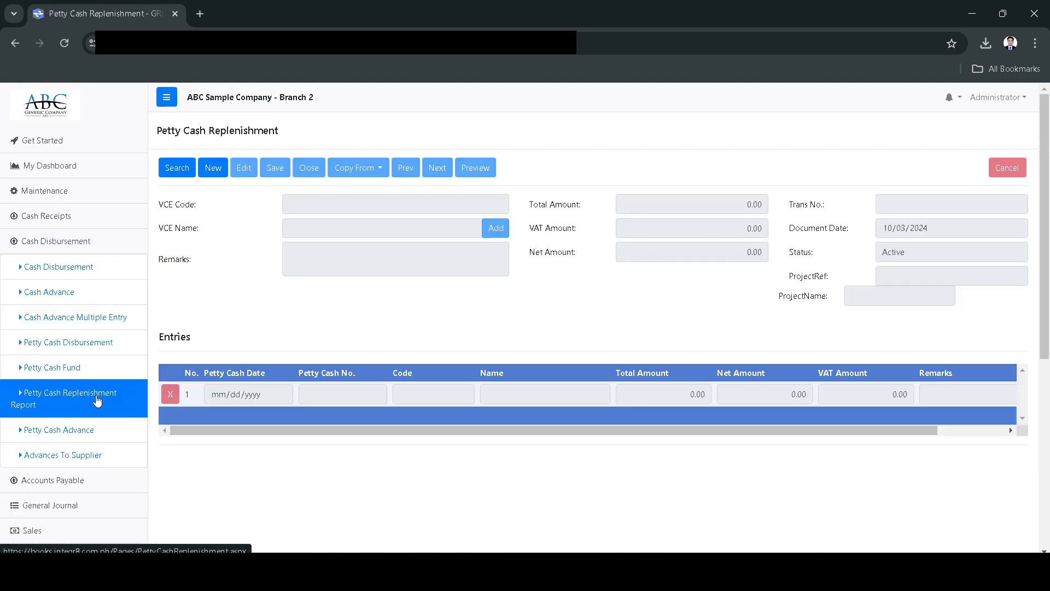
pyautogui.click(211, 170)
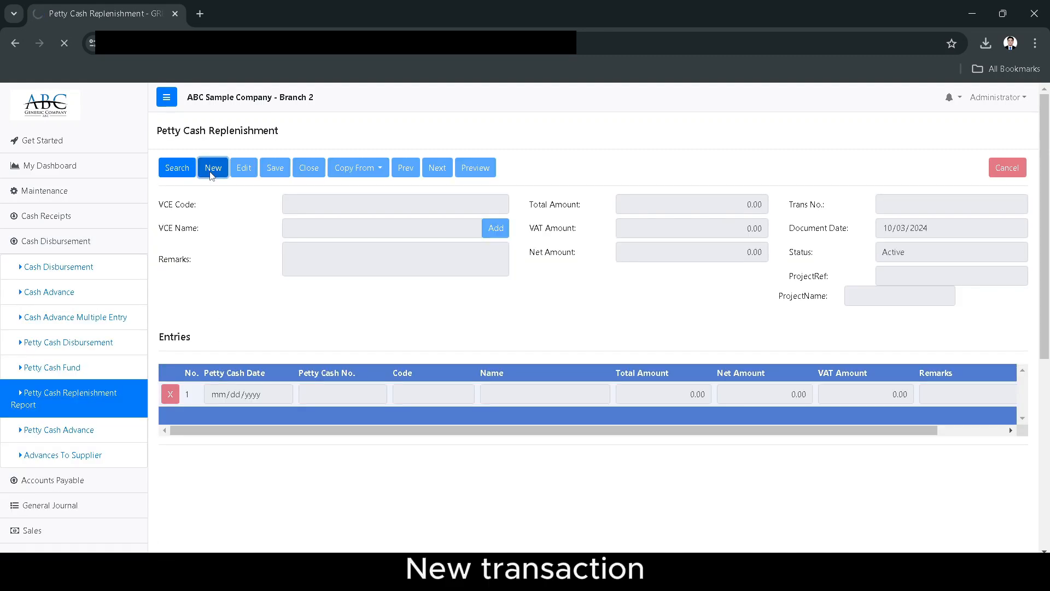
pyautogui.click(356, 168)
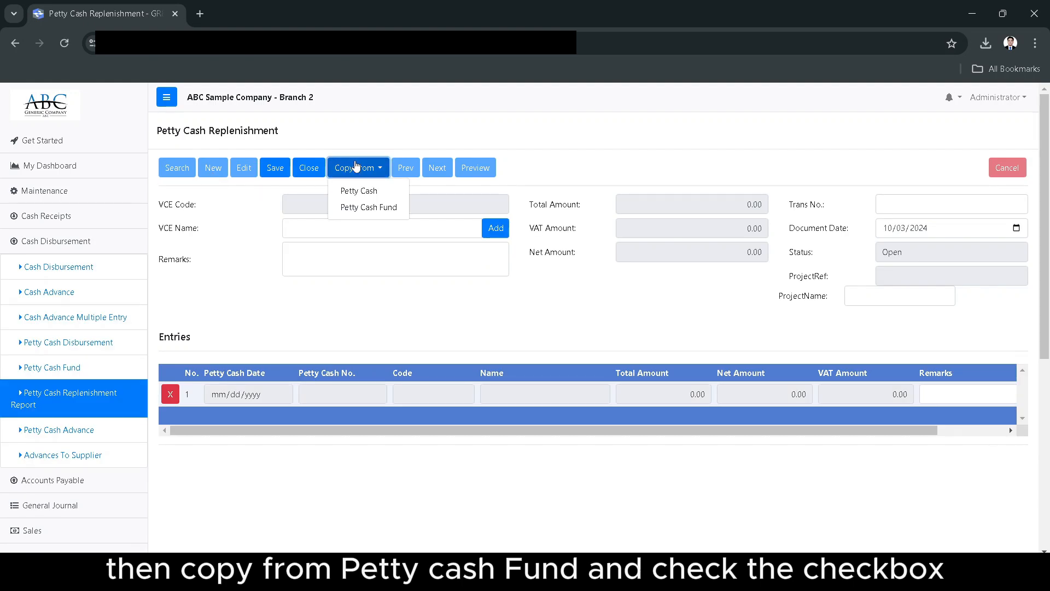
pyautogui.click(365, 210)
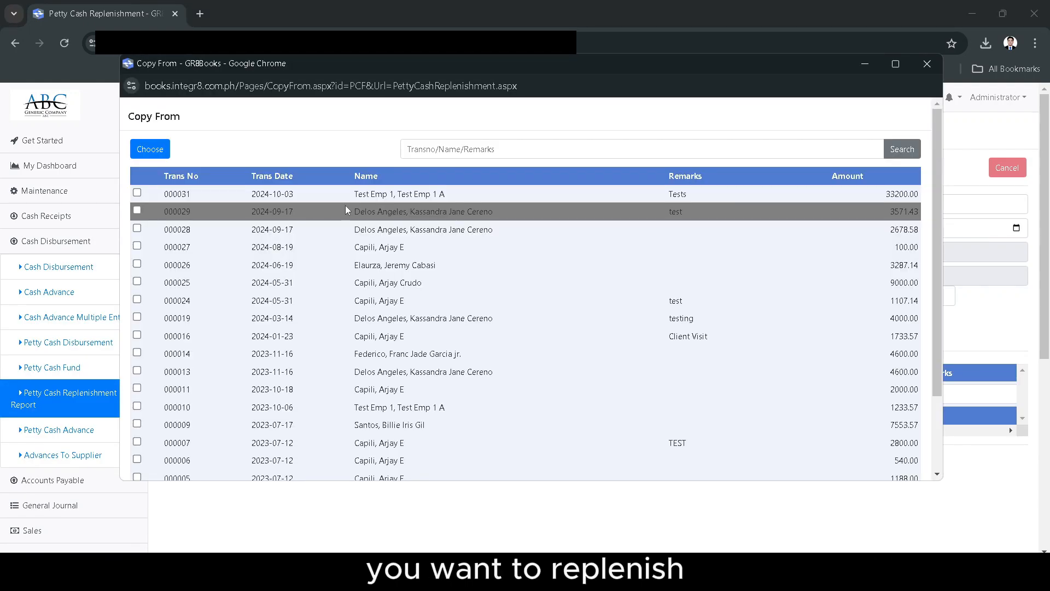
pyautogui.click(136, 193)
pyautogui.click(159, 146)
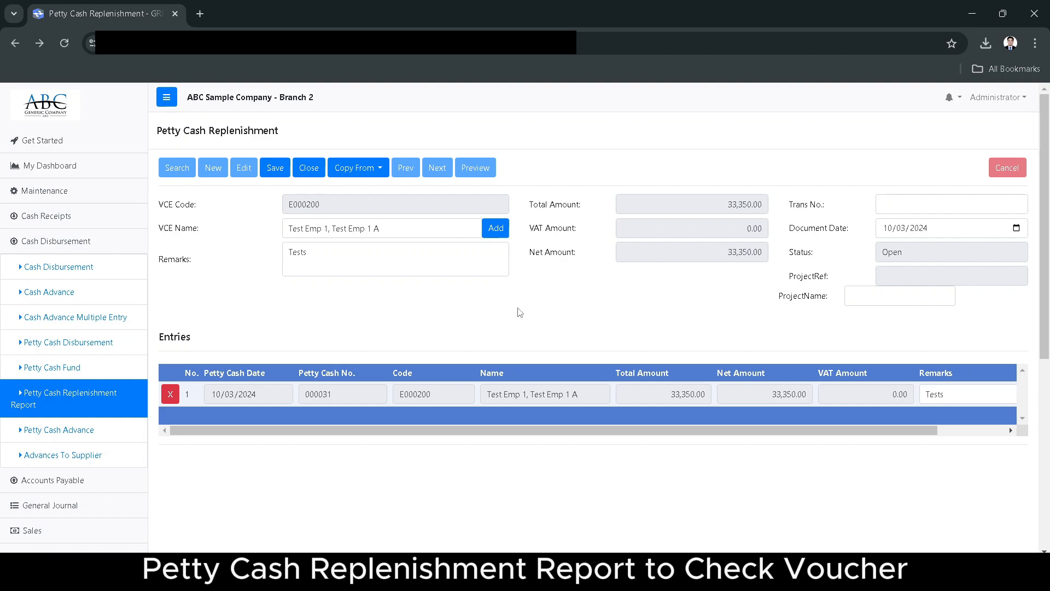
# Start a new cash disbursement and copy in the 2024-09-17 petty cash fund replenishment with remarks test.
pyautogui.click(58, 268)
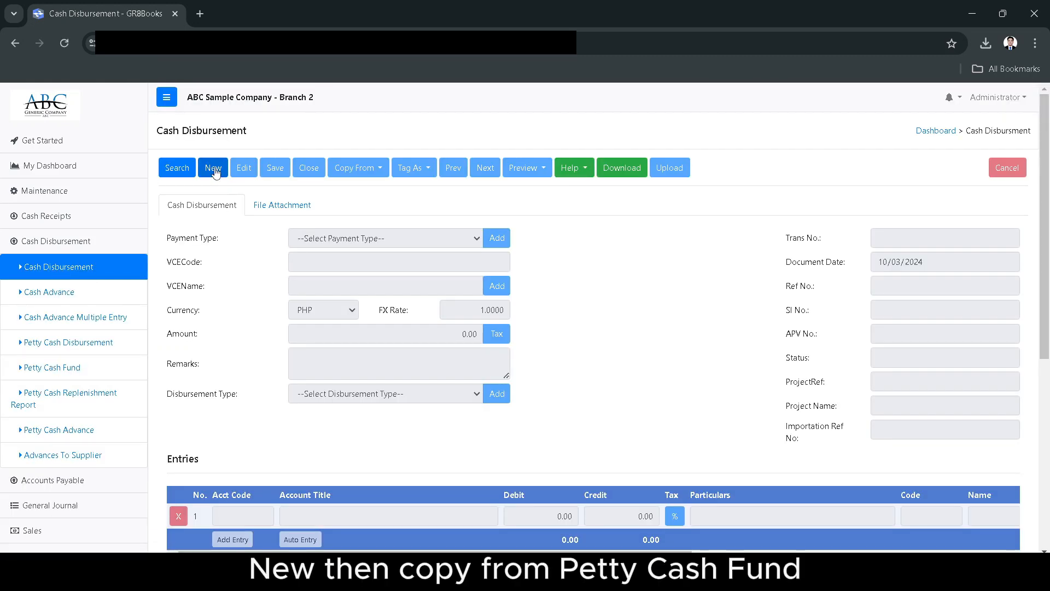
pyautogui.click(215, 171)
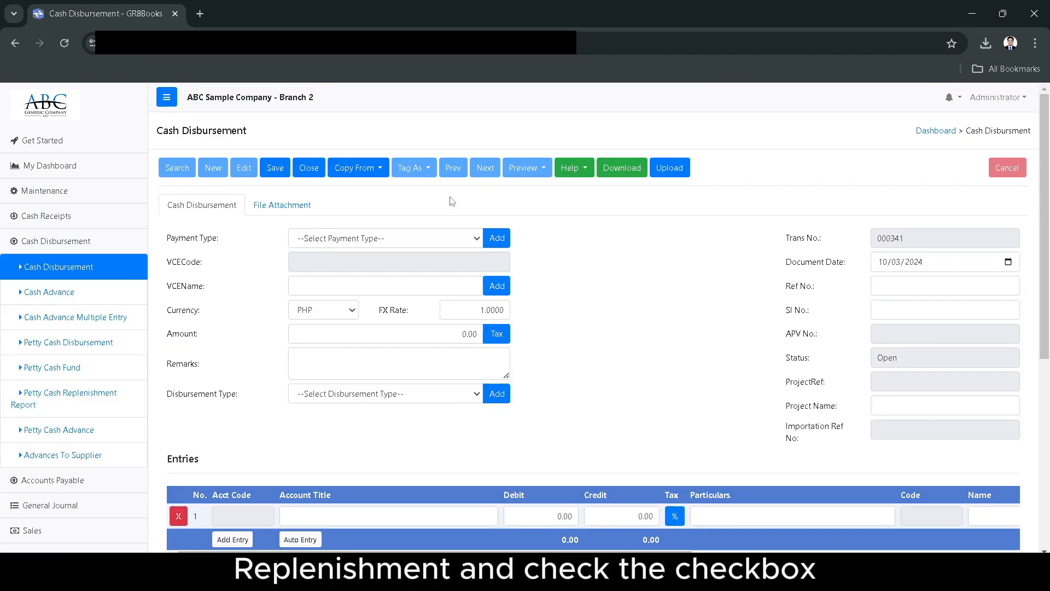
pyautogui.click(362, 174)
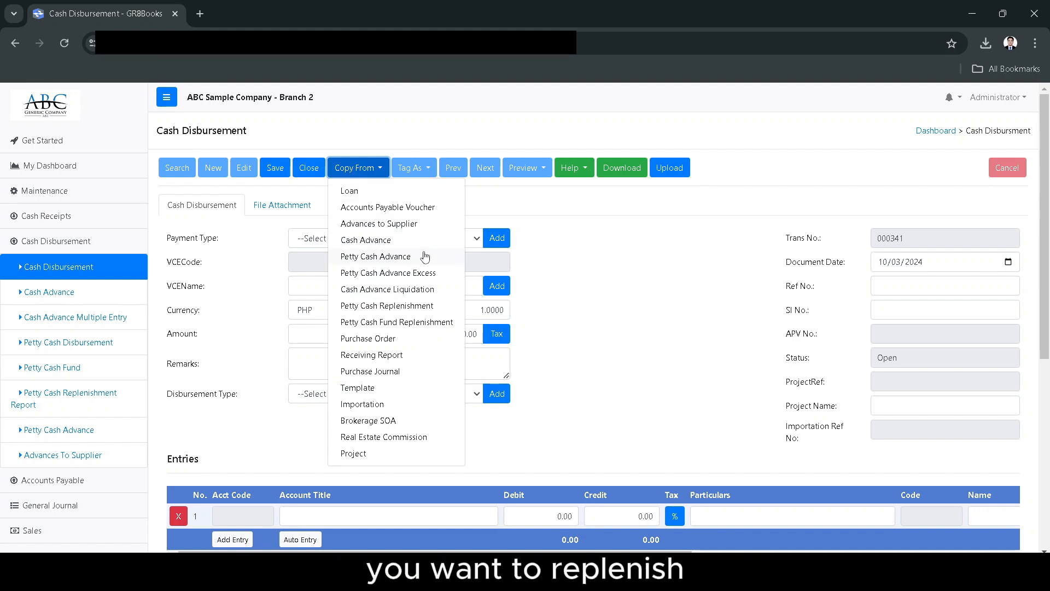
pyautogui.click(396, 323)
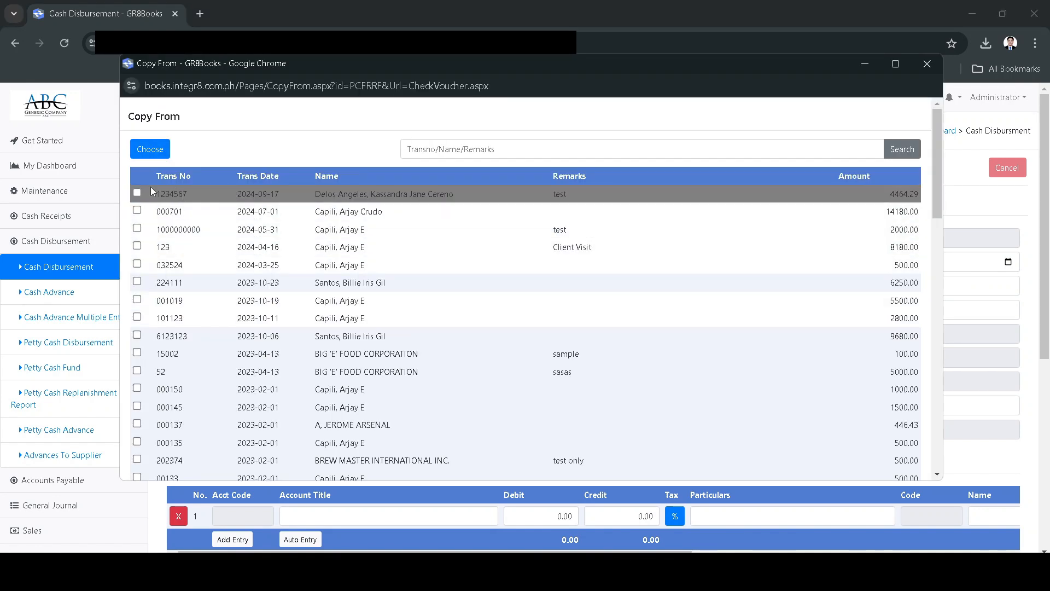
pyautogui.click(162, 154)
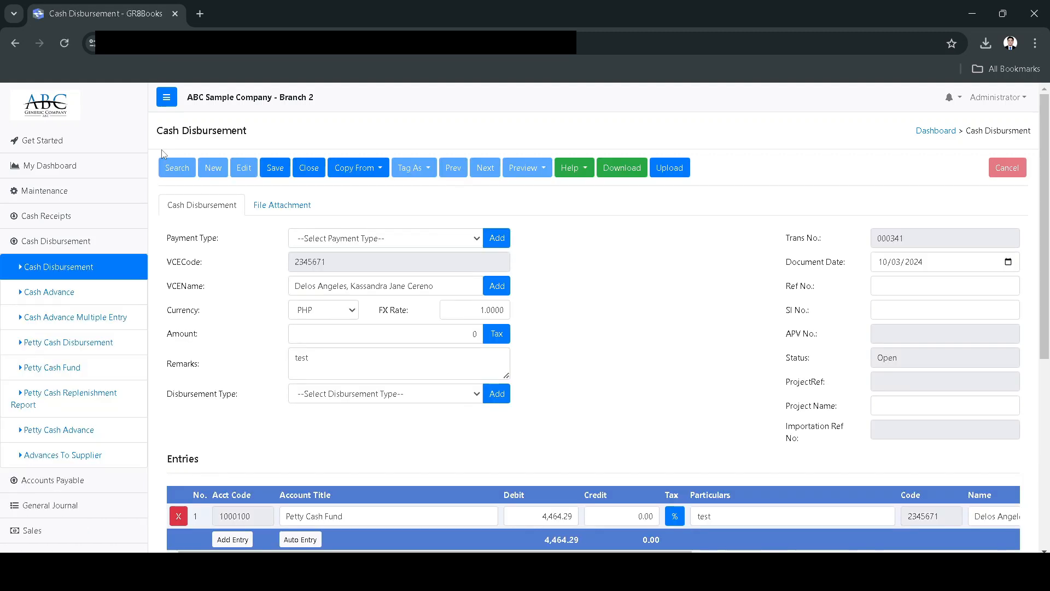
# Set the cash disbursement's payment type to Cash and generate its credit entry automatically.
pyautogui.scroll(-1, 382, 218)
pyautogui.click(383, 170)
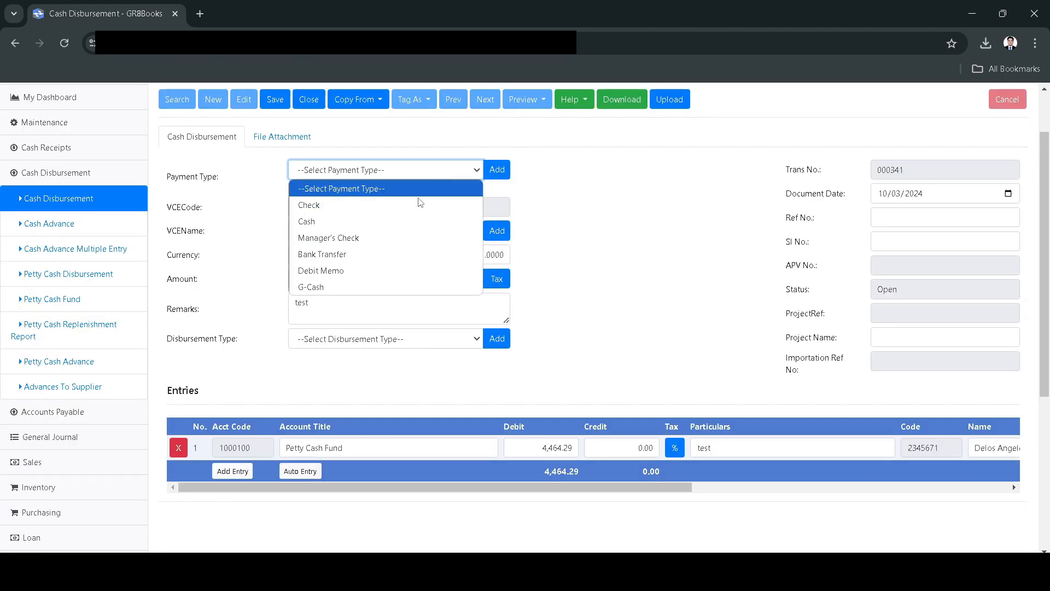
pyautogui.click(411, 204)
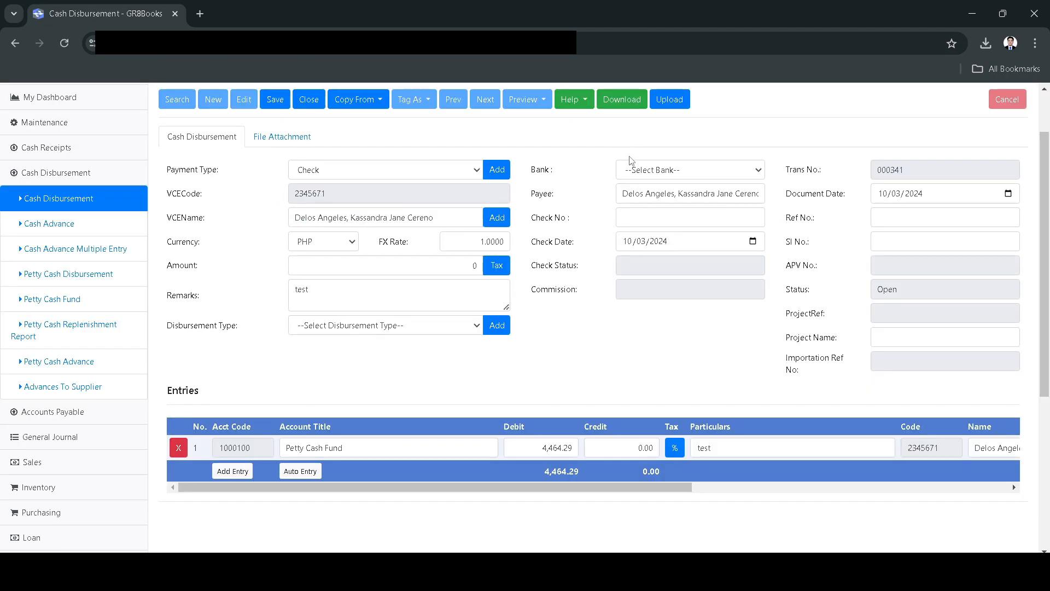
pyautogui.click(419, 169)
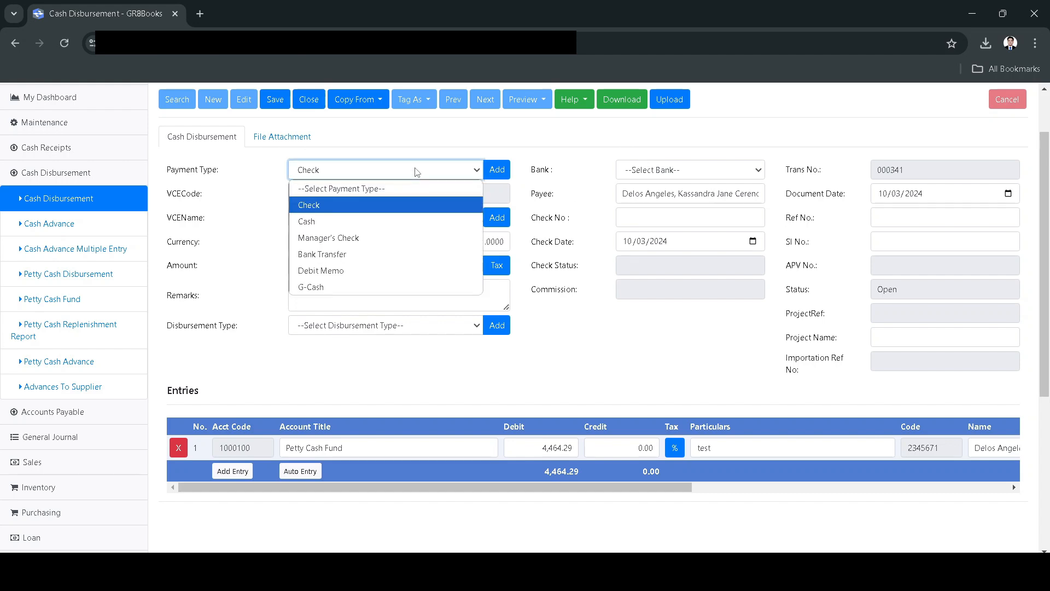
pyautogui.click(330, 221)
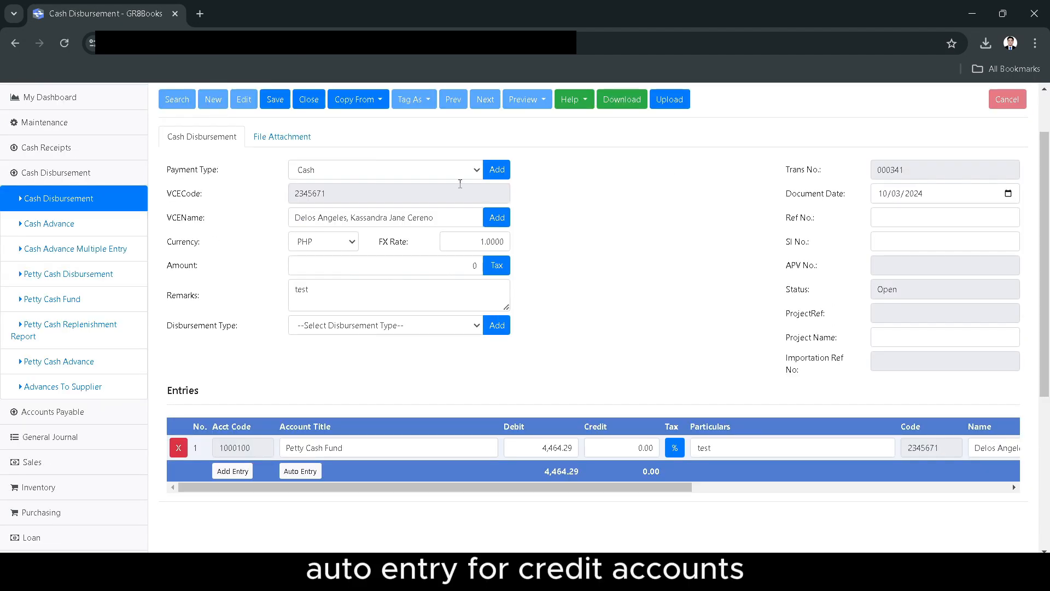
pyautogui.click(300, 471)
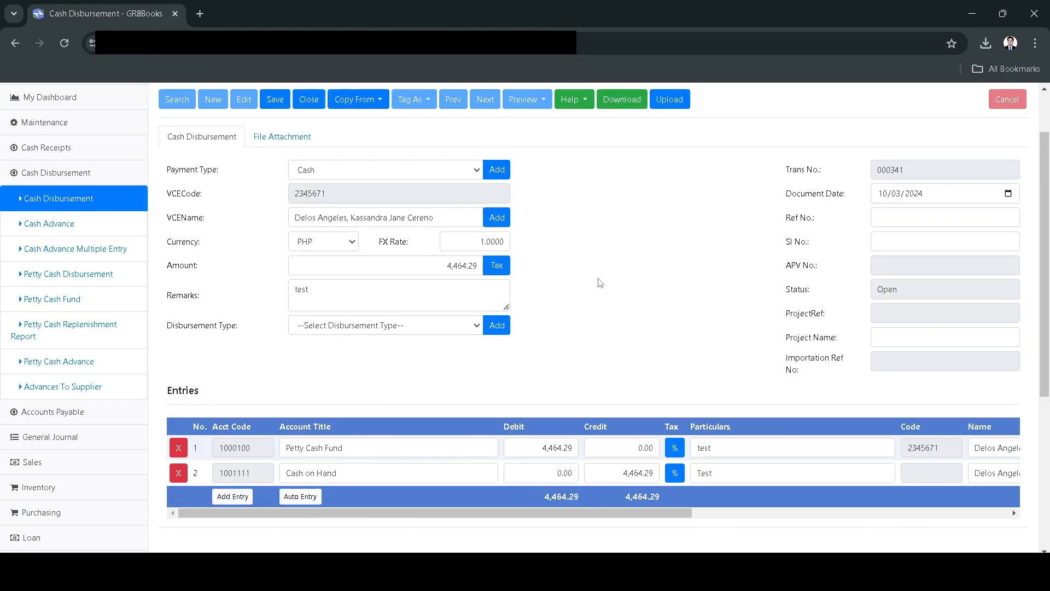
# Save the cash disbursement for the petty cash replenishment.
pyautogui.click(277, 101)
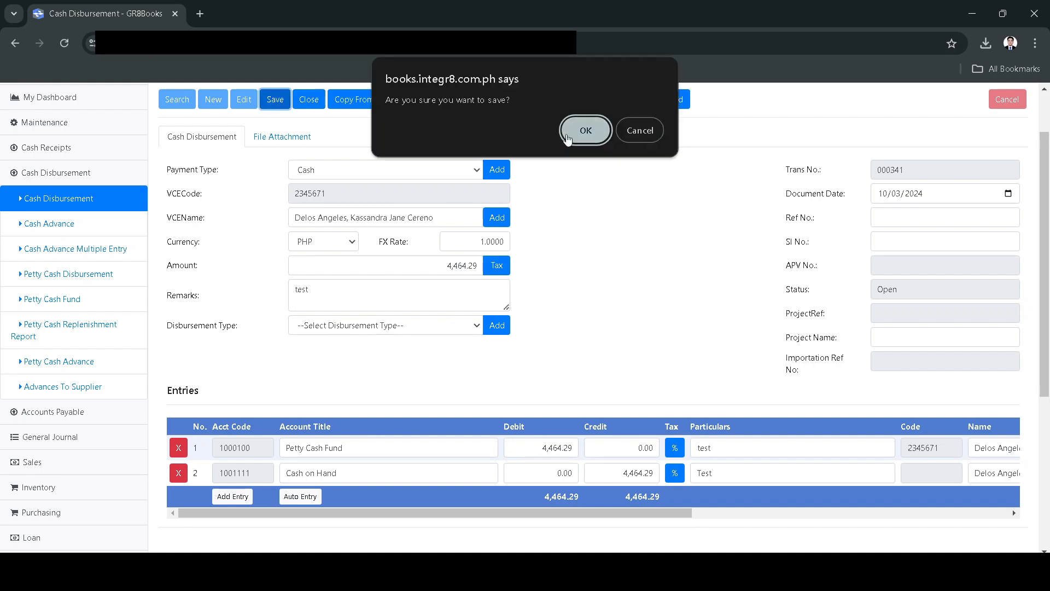
pyautogui.click(585, 129)
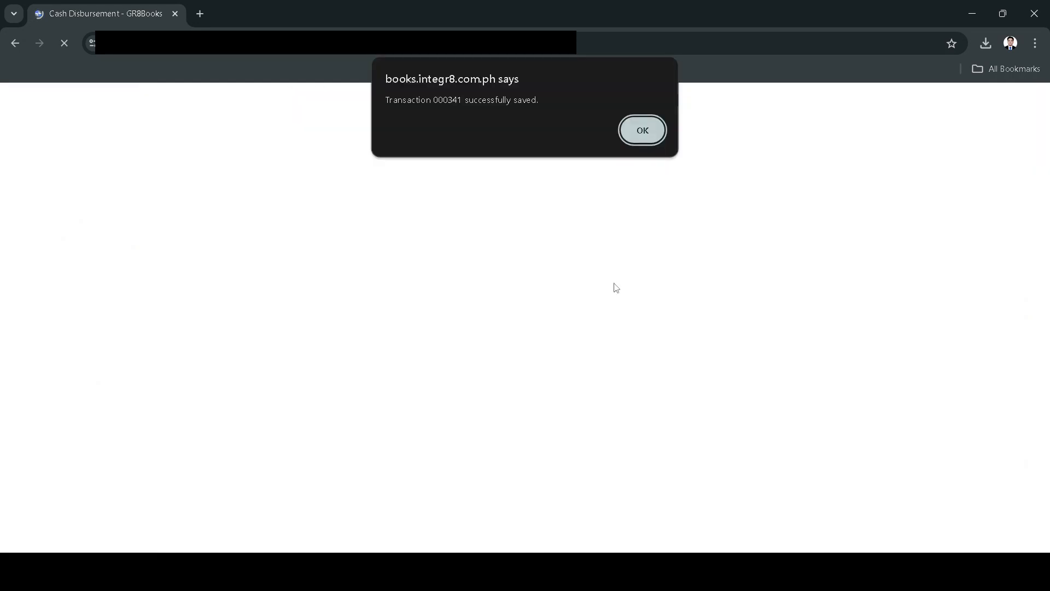
pyautogui.click(643, 130)
# Preview the cash disbursement's Voucher and its Voucher - Summary, closing each report after viewing.
pyautogui.click(529, 104)
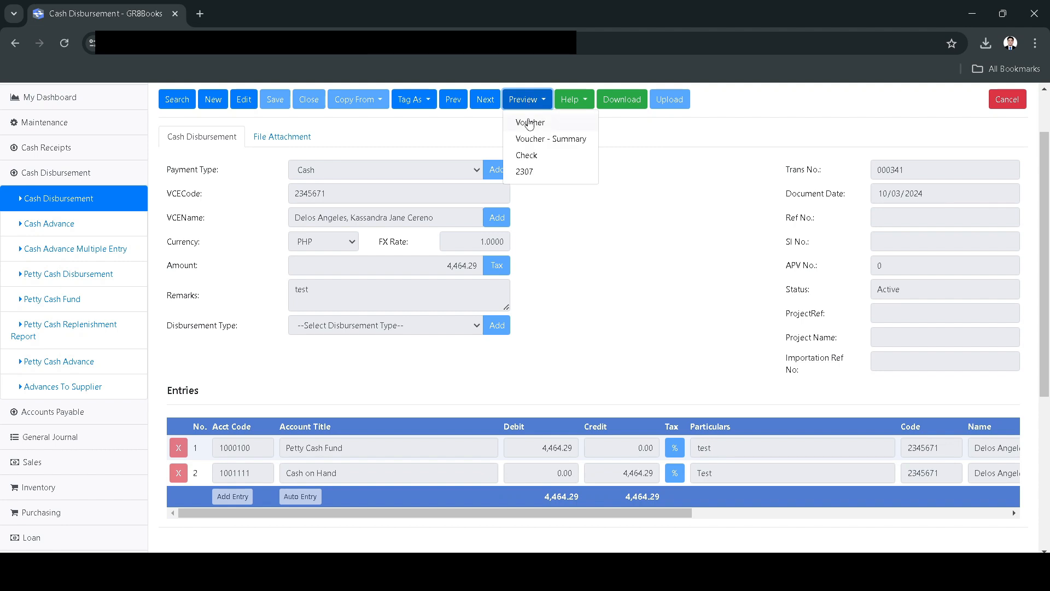
pyautogui.click(529, 123)
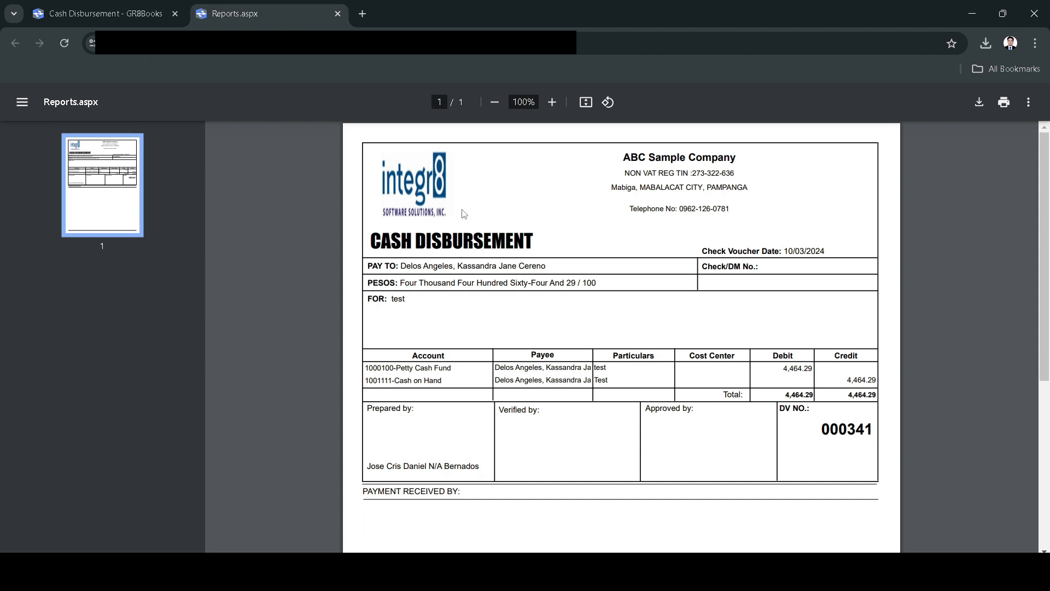
pyautogui.click(338, 14)
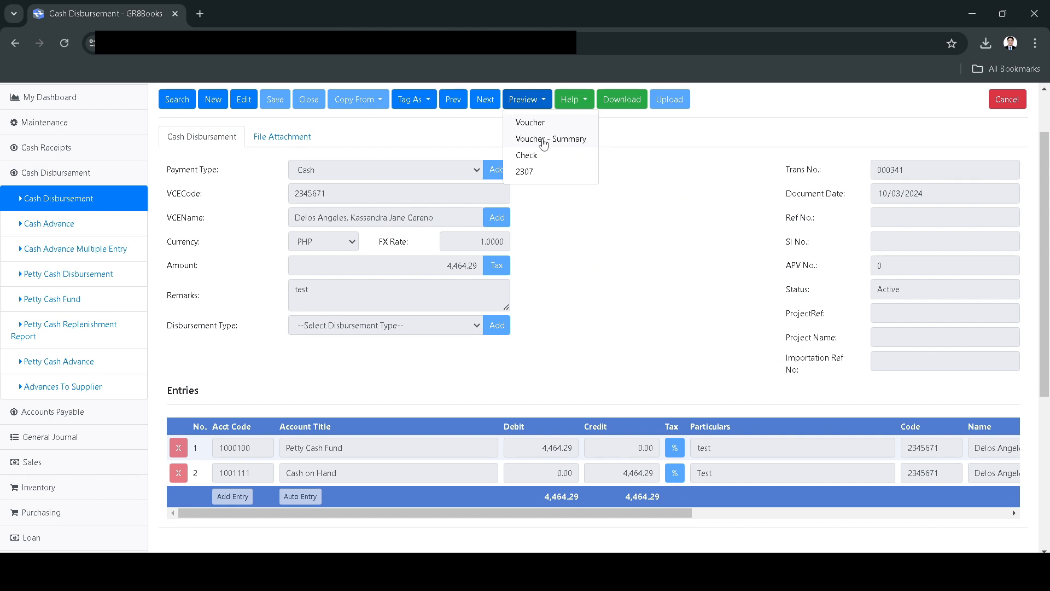
pyautogui.click(543, 142)
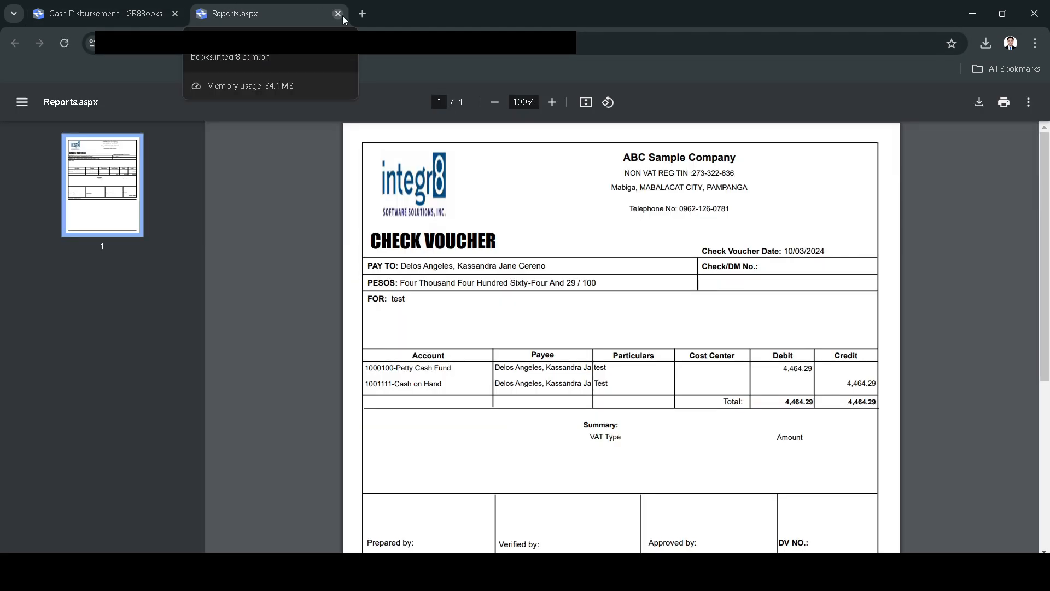
pyautogui.click(343, 15)
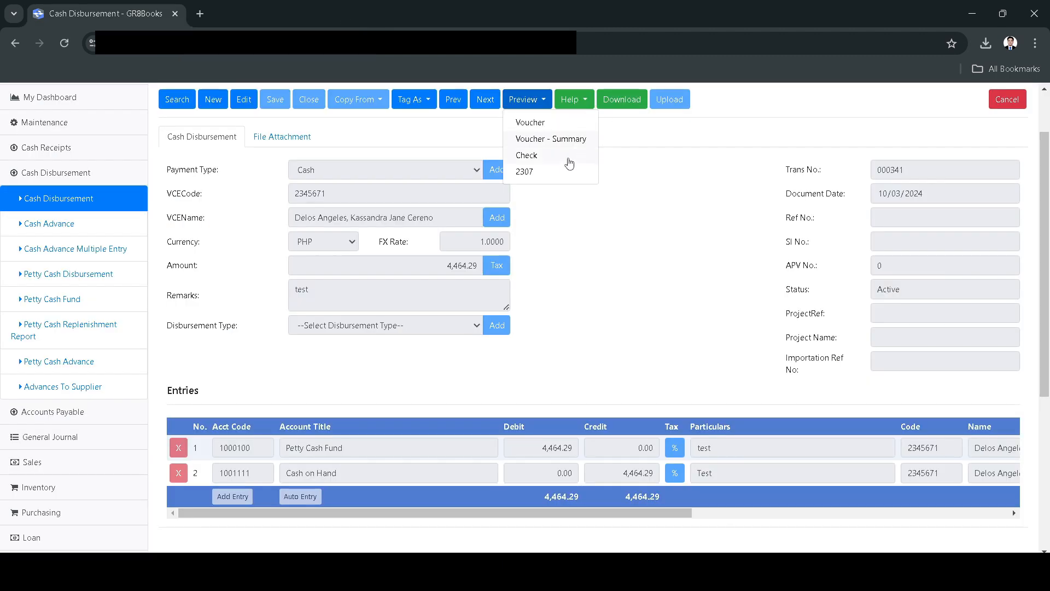
# Preview the check print with the text rotation set to 90 degrees, examine its layout, and close the report and print configuration.
pyautogui.click(567, 163)
pyautogui.click(441, 187)
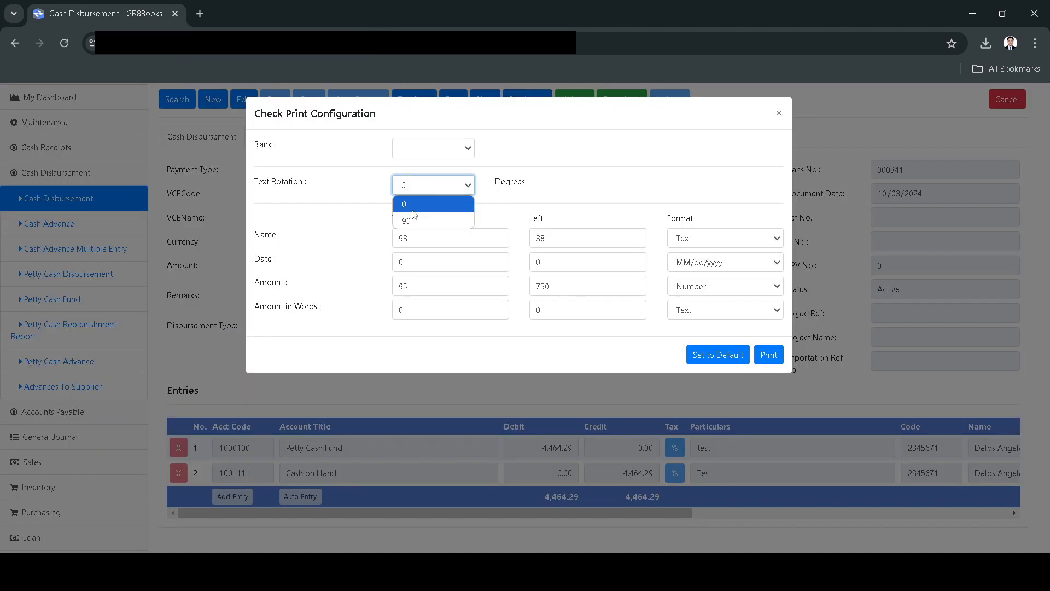
pyautogui.click(413, 217)
pyautogui.click(769, 355)
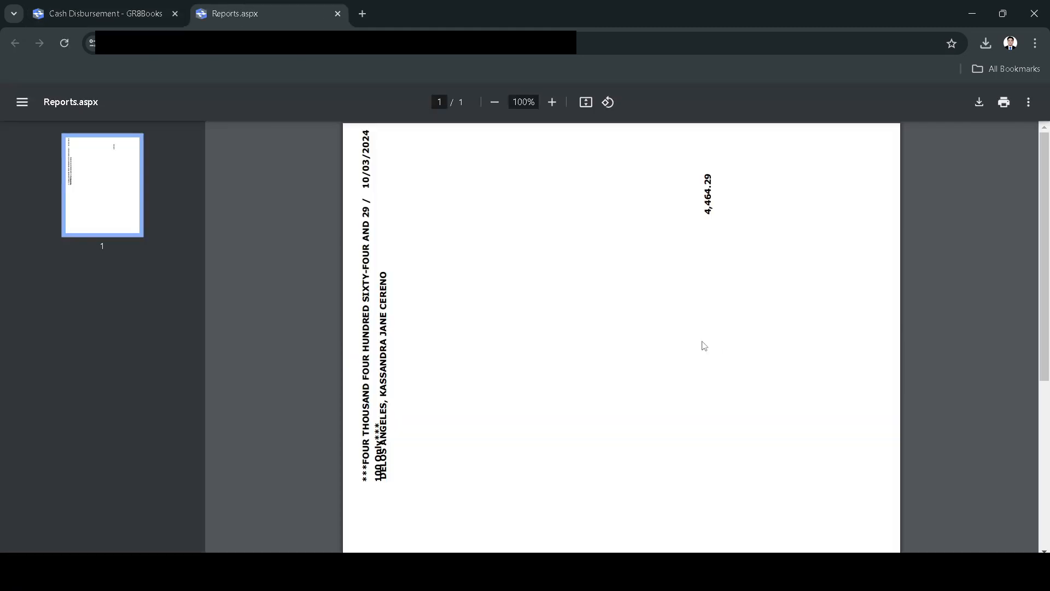
pyautogui.keyDown('ctrl'); pyautogui.scroll(-7, 684, 361); pyautogui.keyUp('ctrl')
pyautogui.keyDown('ctrl'); pyautogui.scroll(1, 687, 361); pyautogui.keyUp('ctrl')
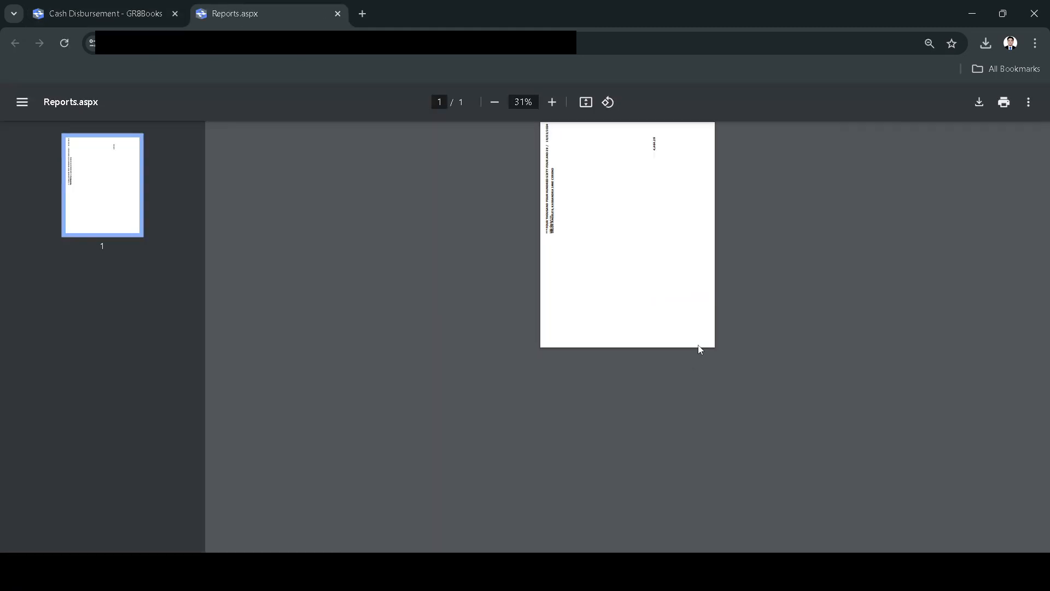
pyautogui.keyDown('ctrl'); pyautogui.scroll(3, 667, 232); pyautogui.keyUp('ctrl')
pyautogui.keyDown('ctrl'); pyautogui.scroll(3, 668, 240); pyautogui.keyUp('ctrl')
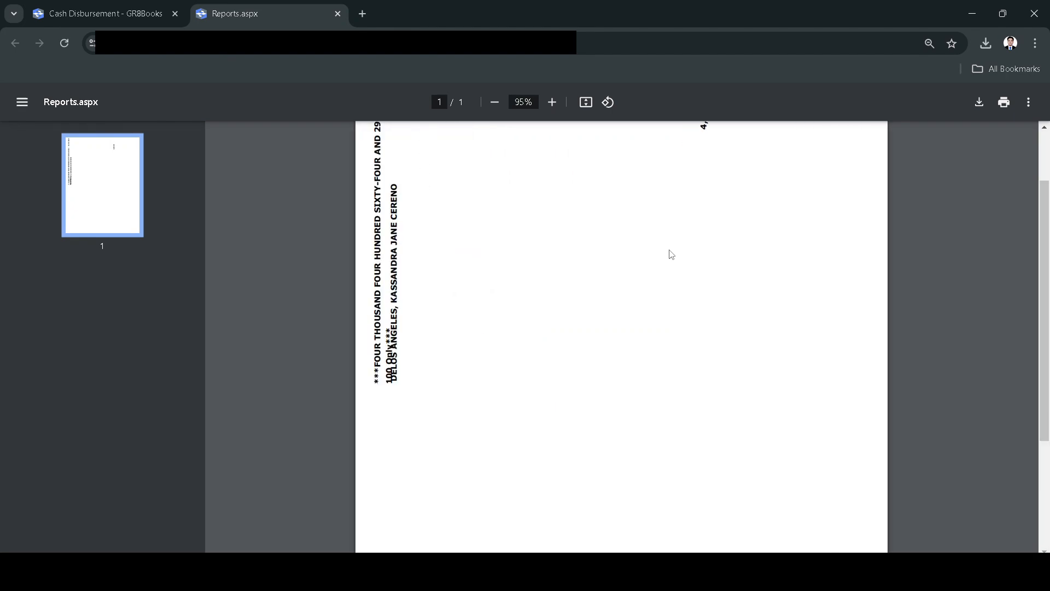
pyautogui.click(338, 13)
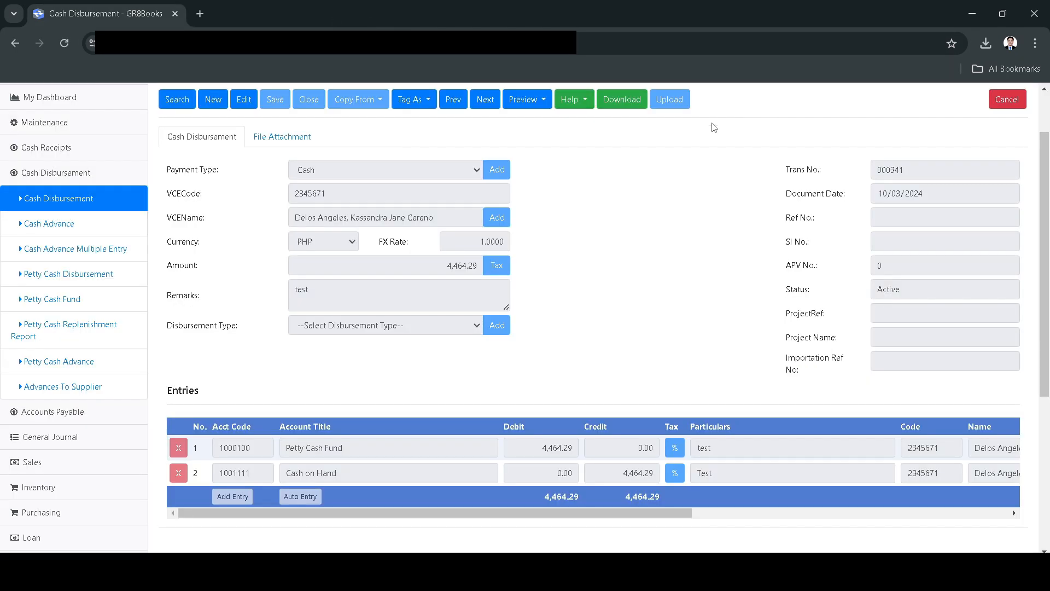
pyautogui.click(778, 113)
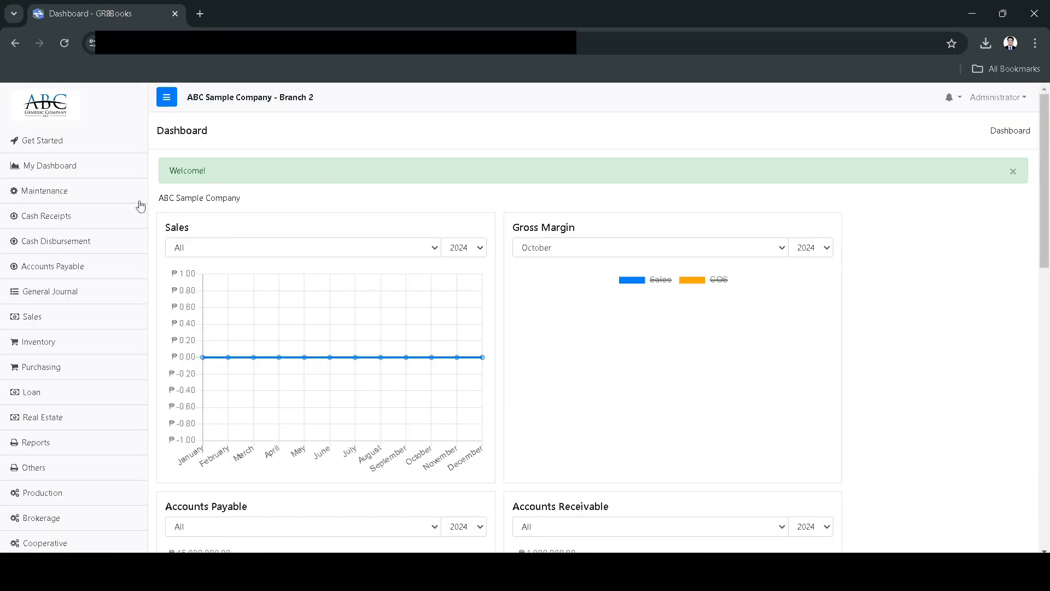
# Start a new bank reconciliation under Cash Receipts for the BPI bank.
pyautogui.click(50, 216)
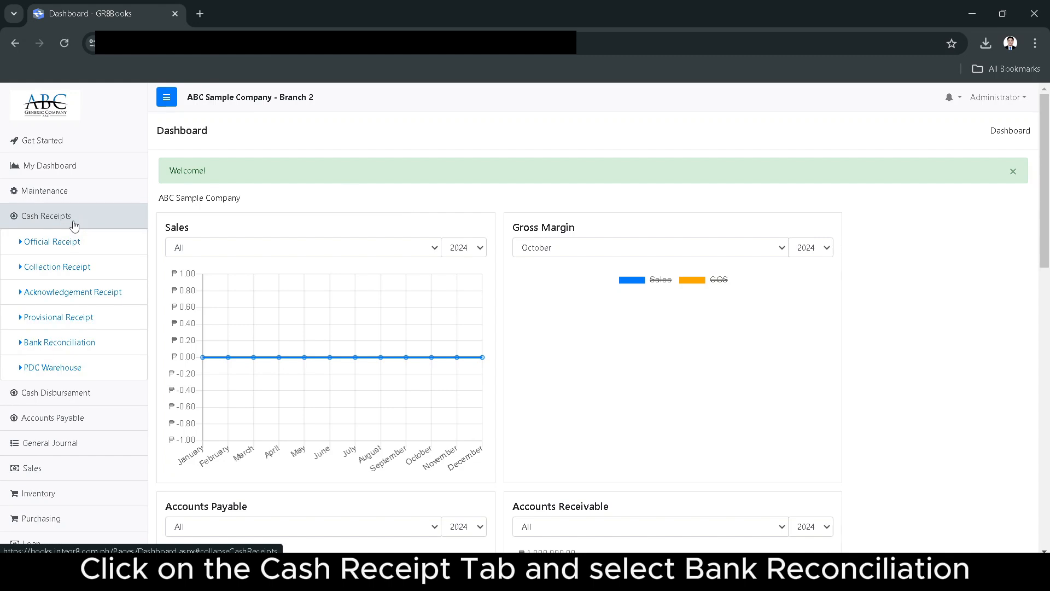
pyautogui.click(91, 343)
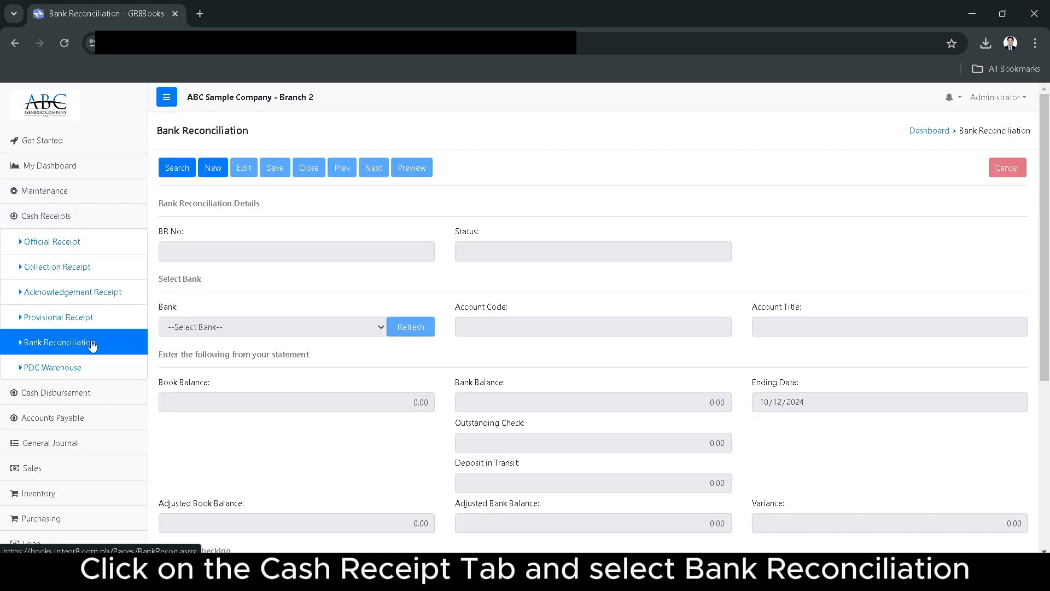
pyautogui.click(213, 168)
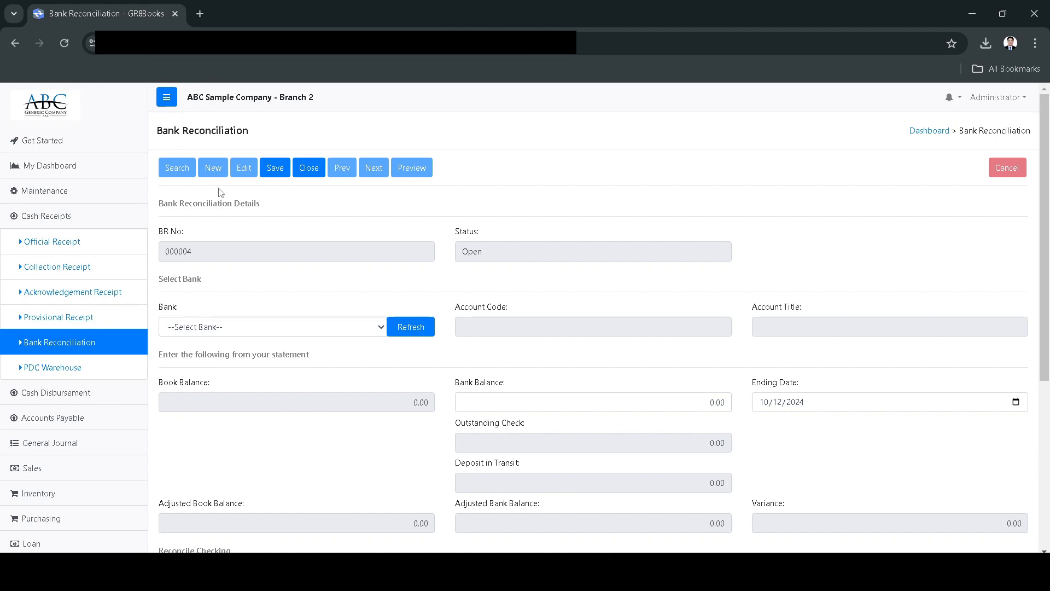
pyautogui.click(258, 327)
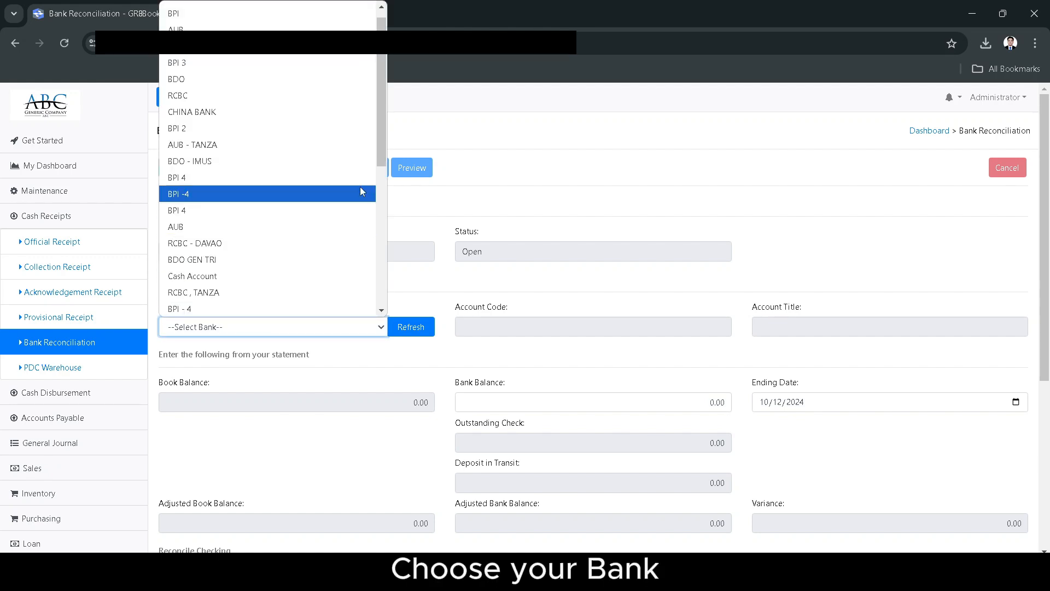
pyautogui.click(235, 13)
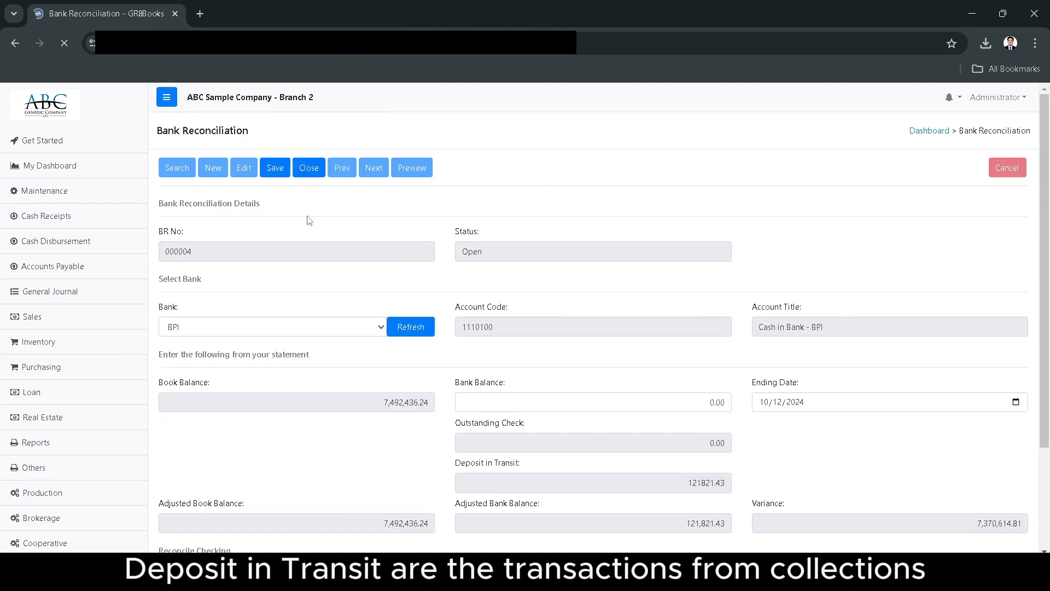
# Check the outstanding checks of the reconciliation, and clear all the deposits in transit.
pyautogui.scroll(-3, 317, 350)
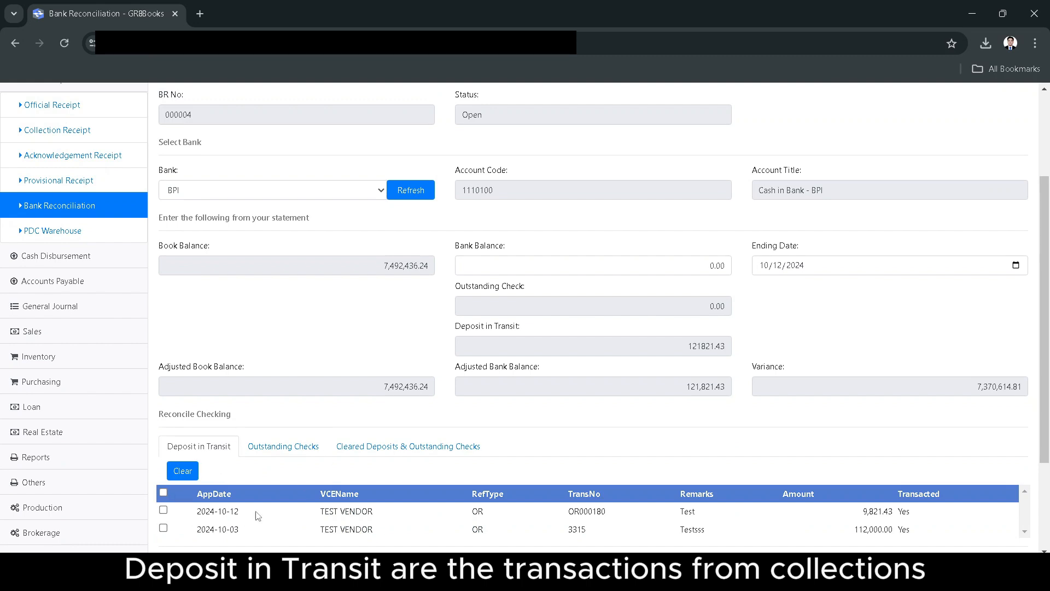
pyautogui.click(281, 448)
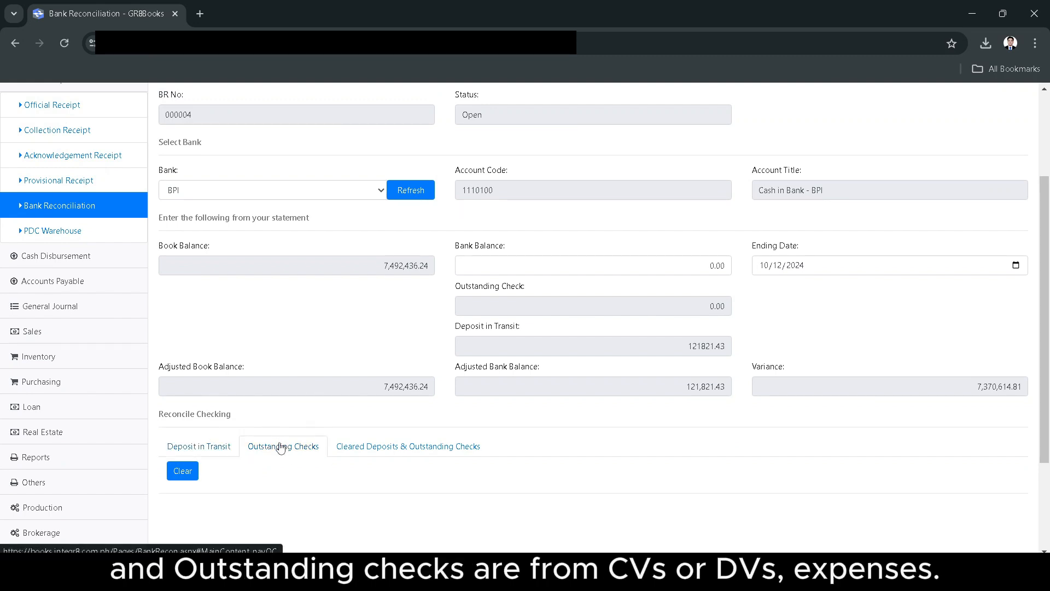
pyautogui.click(212, 447)
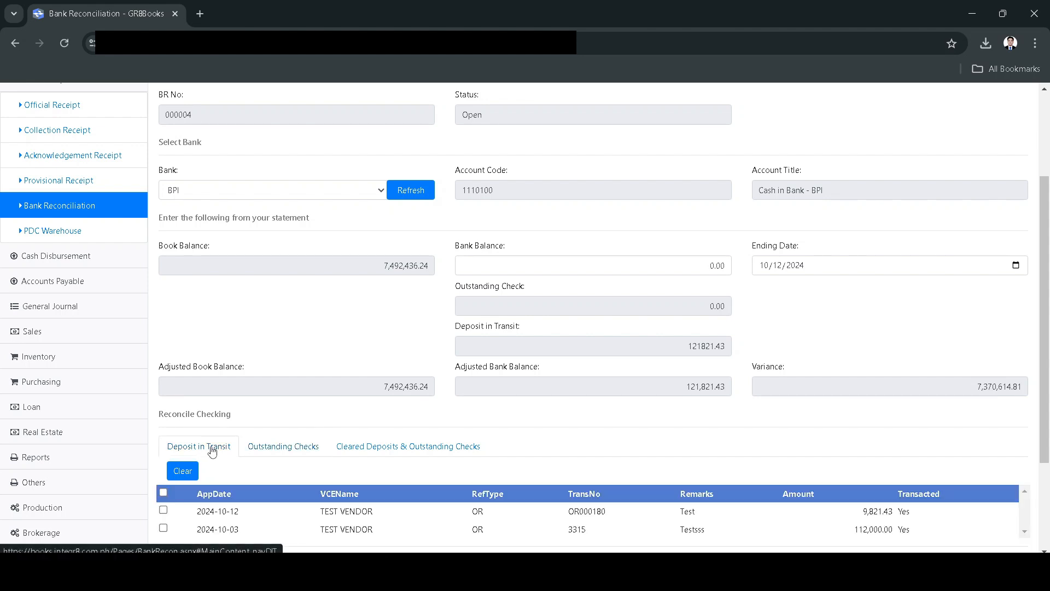
pyautogui.click(163, 493)
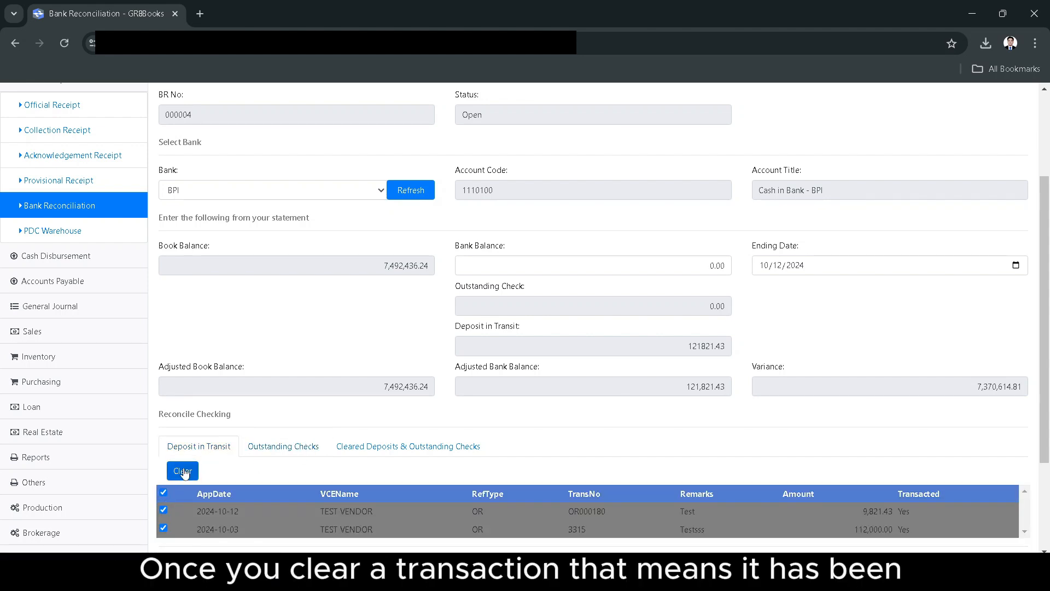
pyautogui.click(182, 471)
# Review the cleared deposits and outstanding checks, and return to the deposits in transit.
pyautogui.click(390, 453)
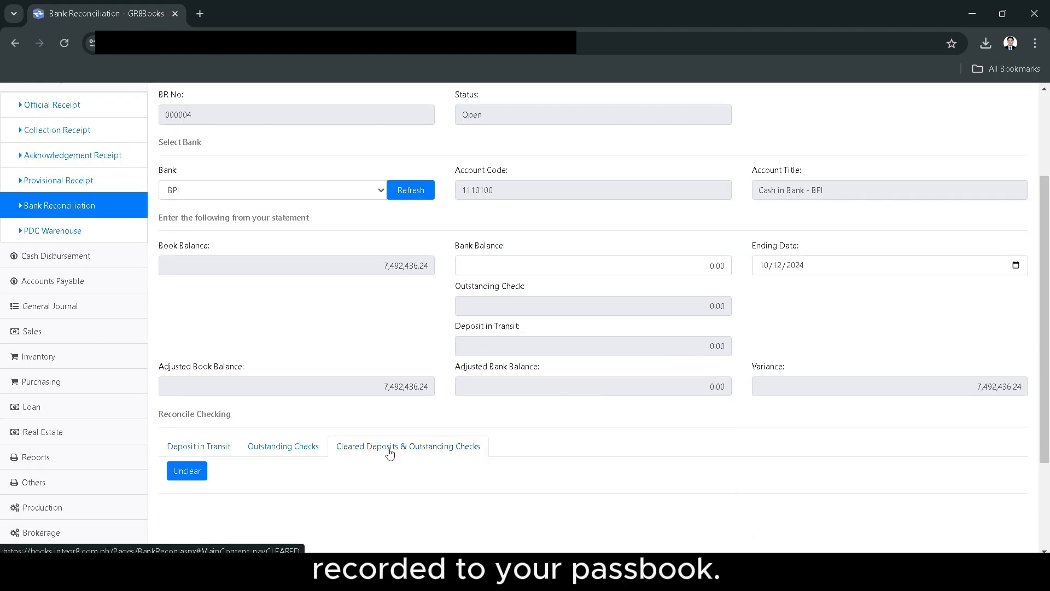
pyautogui.scroll(-3, 539, 362)
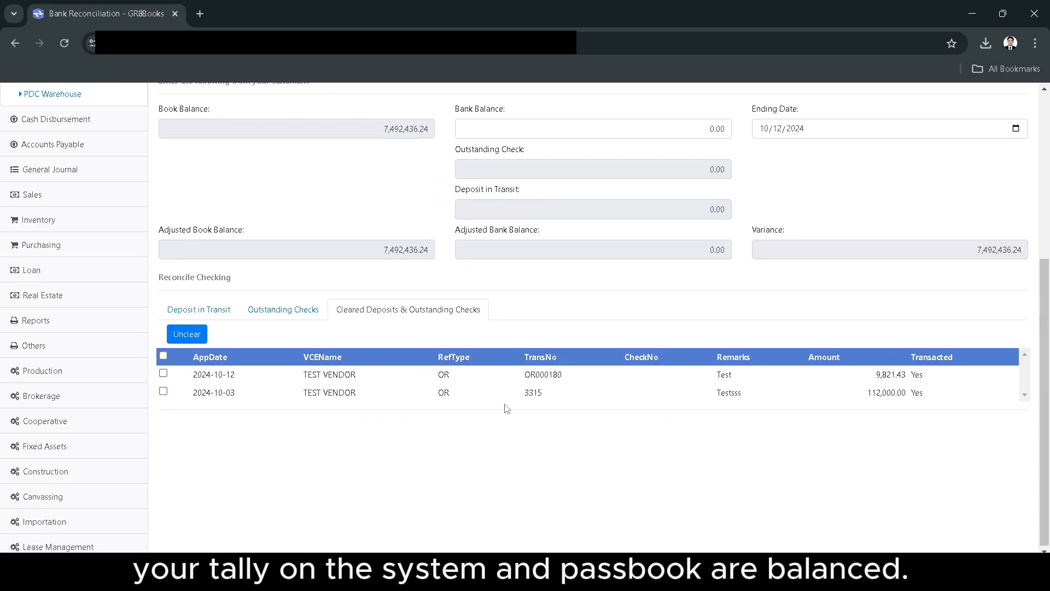
pyautogui.scroll(3, 451, 445)
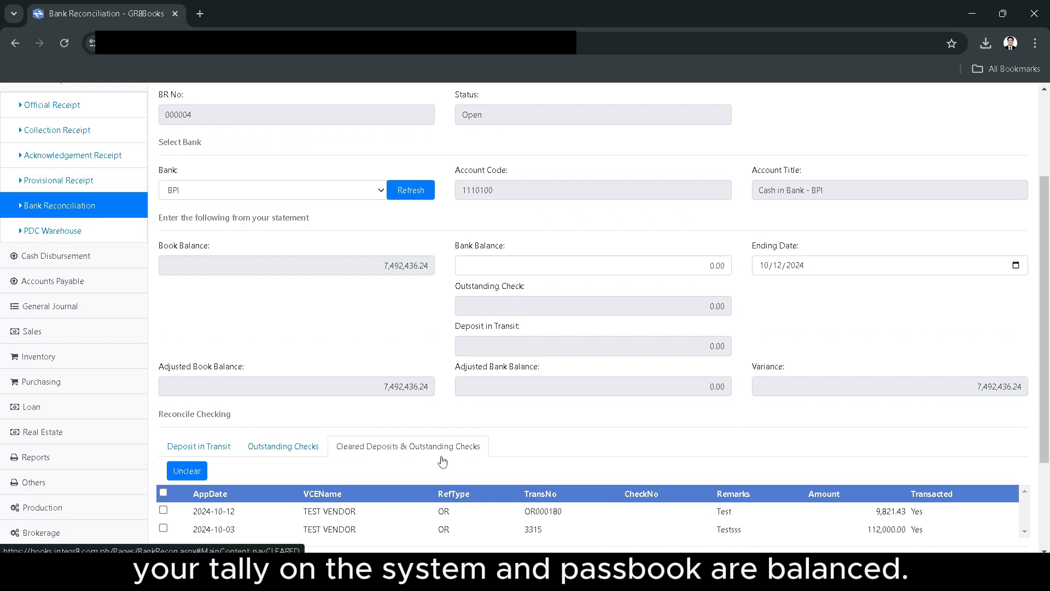
pyautogui.click(200, 448)
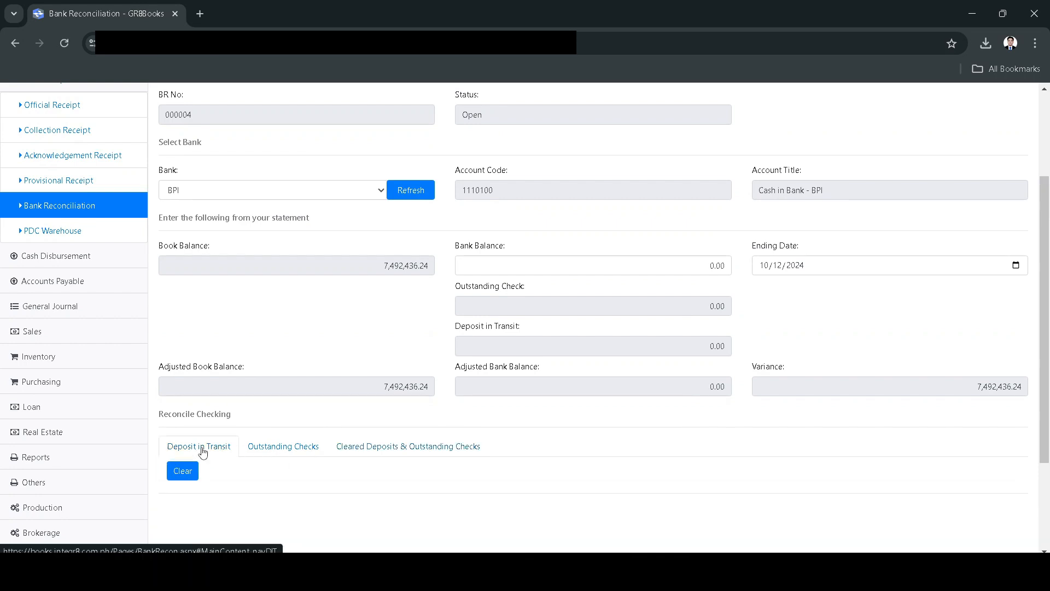
# Set the reconciliation's bank balance to 7492436.24.
pyautogui.click(671, 272)
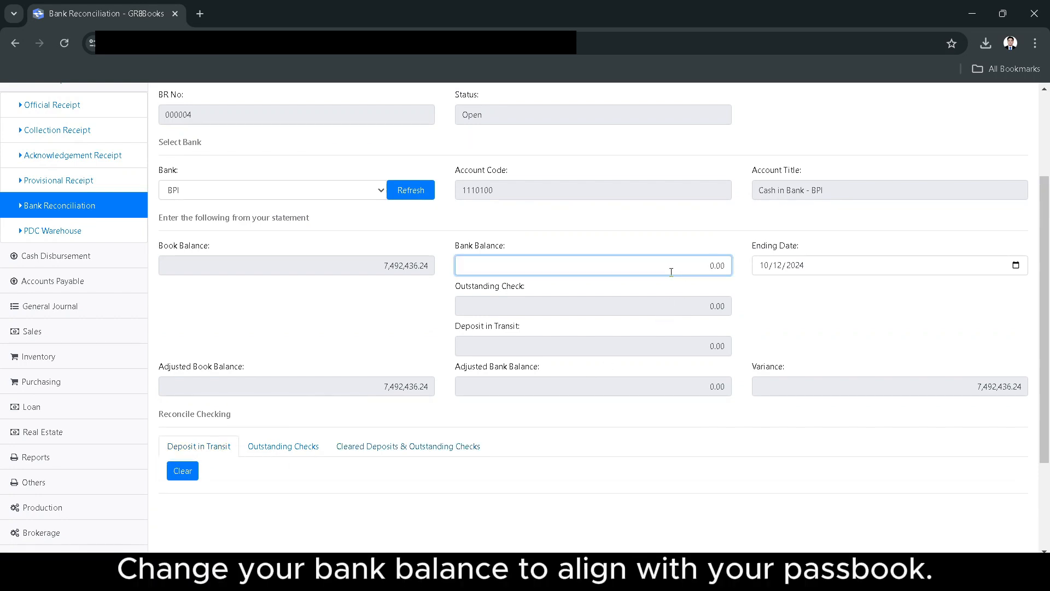
pyautogui.press('Right')
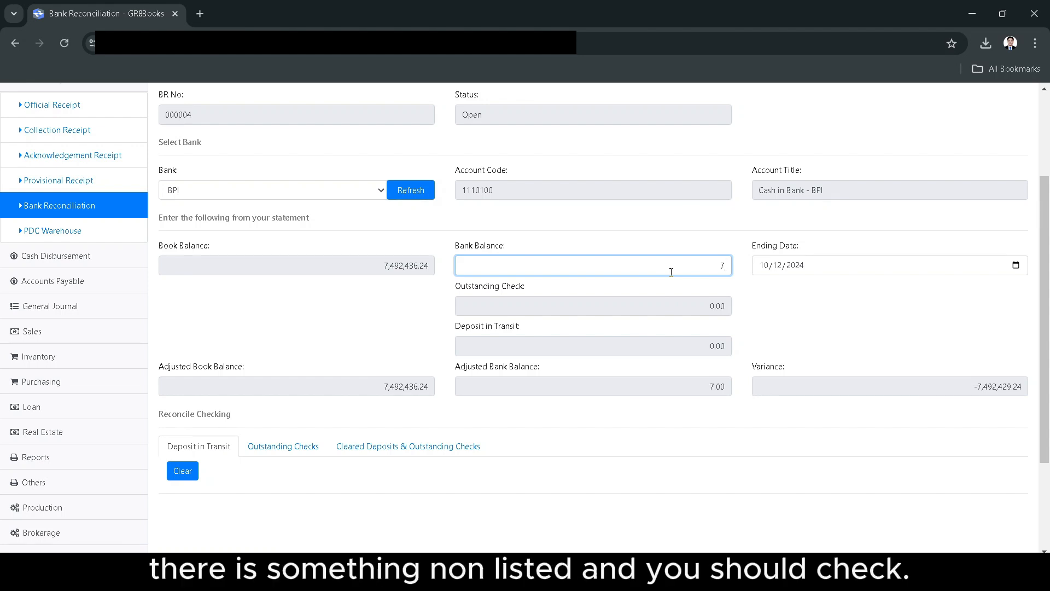
pyautogui.write('7492')
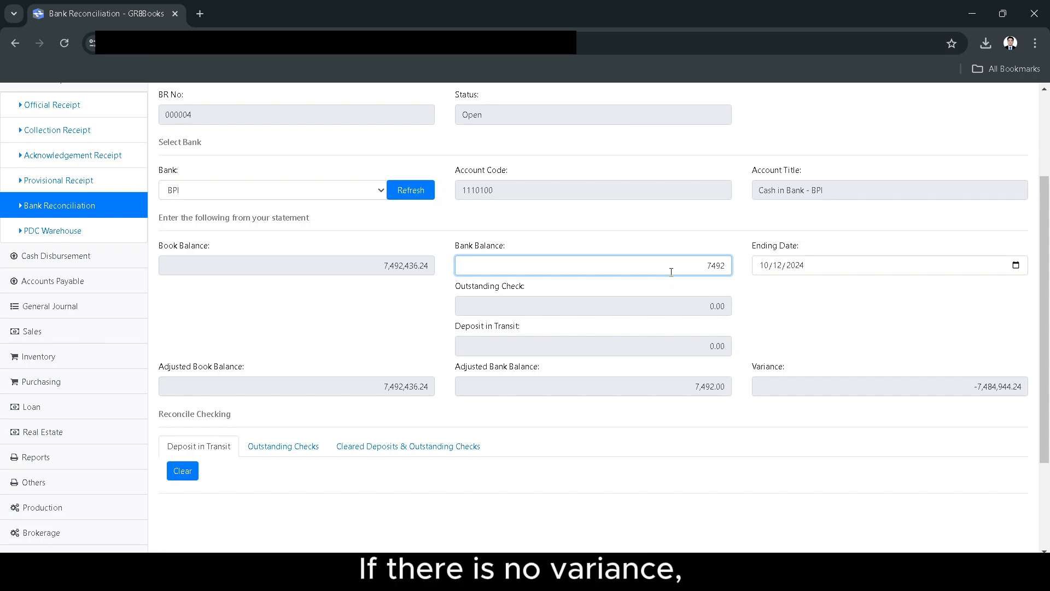
pyautogui.write('436')
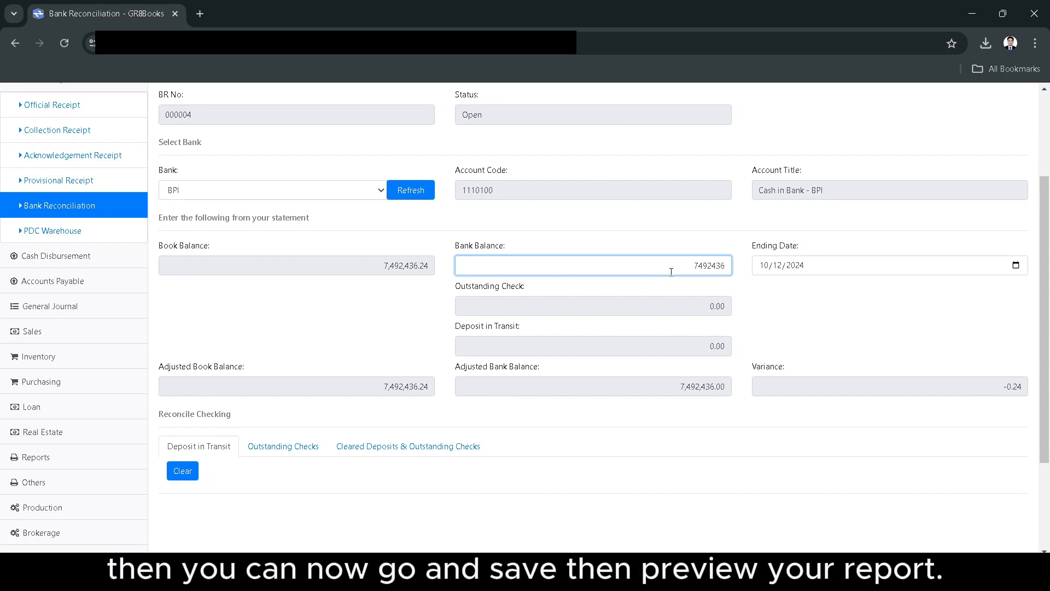
pyautogui.write('.24')
pyautogui.click(777, 303)
# Save the bank reconciliation and preview its Bank Reconciliation Statement, closing the report after viewing.
pyautogui.scroll(3, 793, 350)
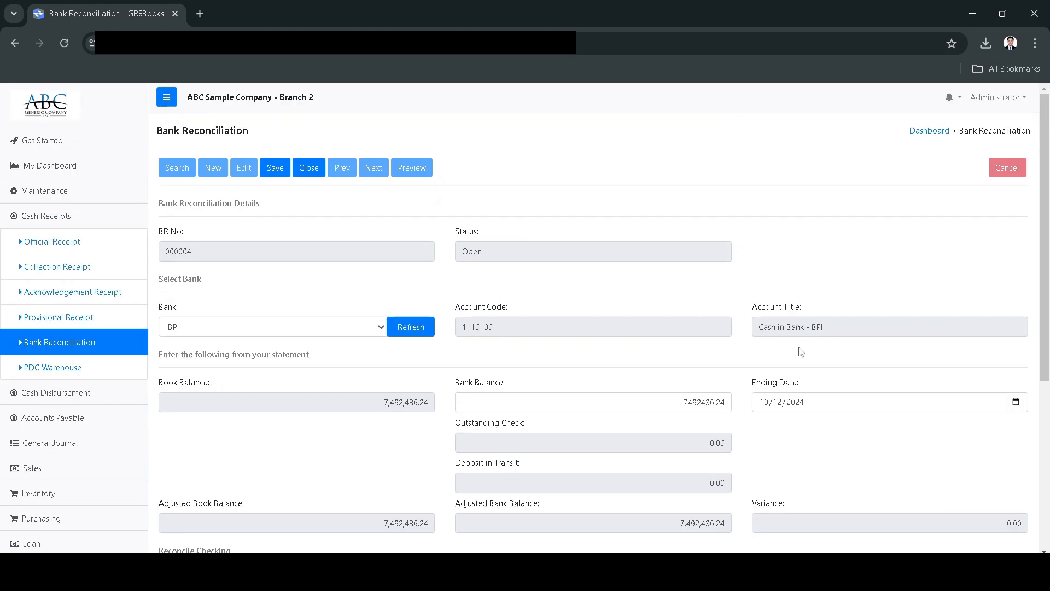
pyautogui.click(276, 175)
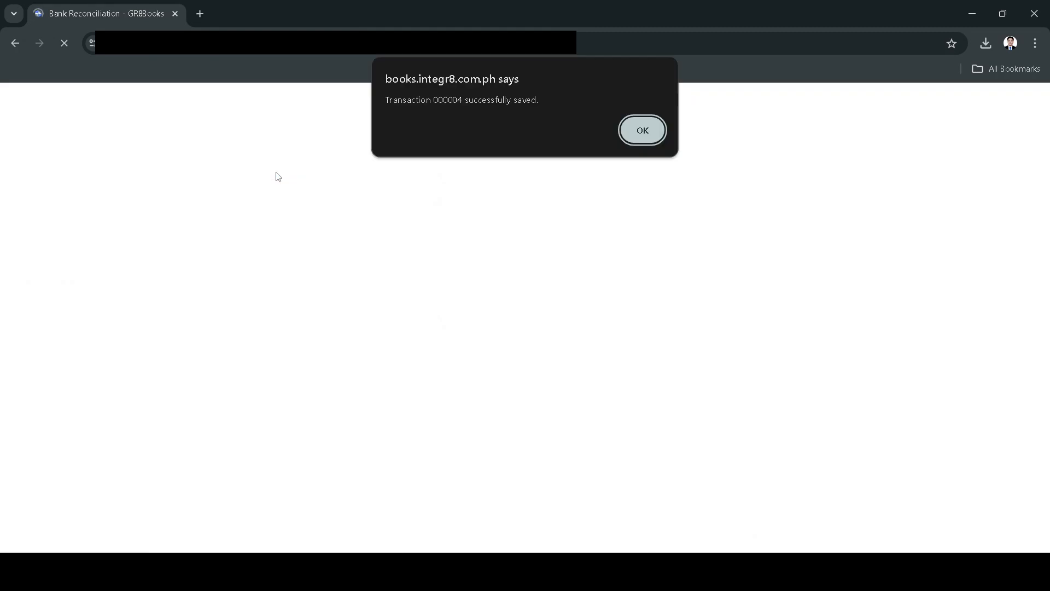
pyautogui.click(635, 134)
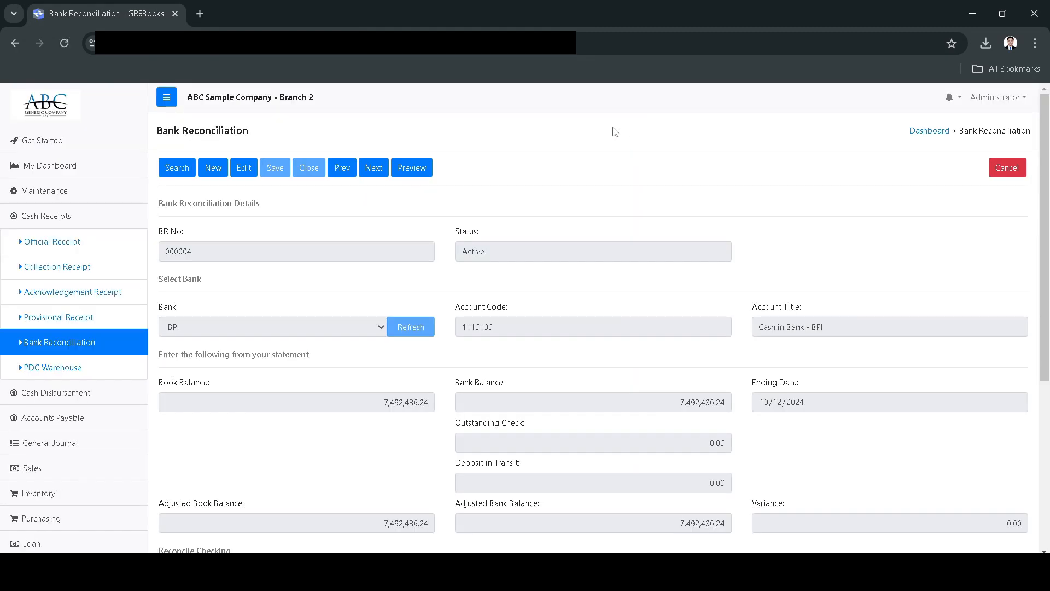
pyautogui.click(404, 176)
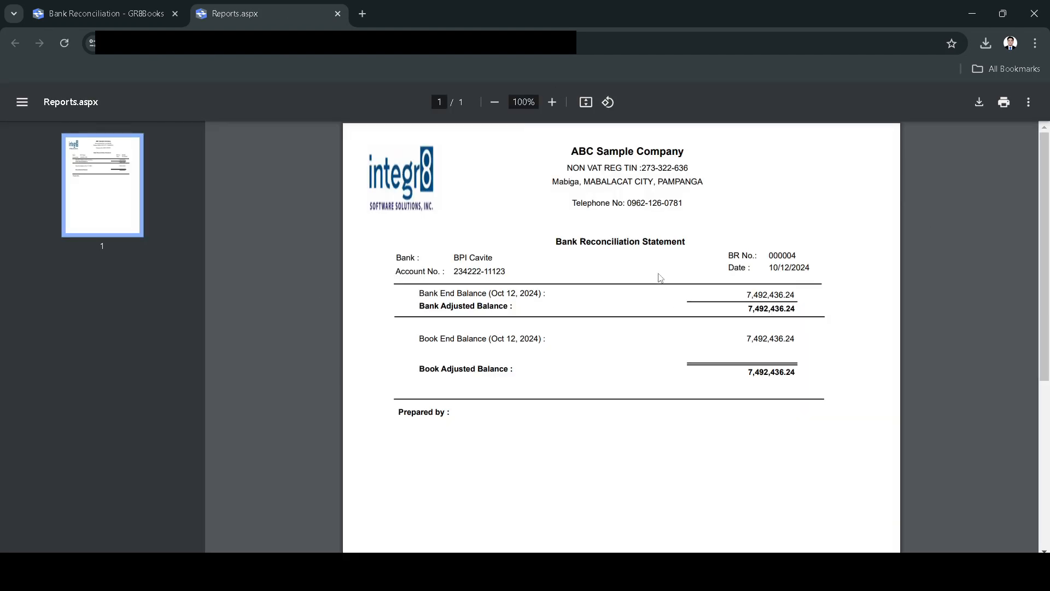
pyautogui.click(338, 14)
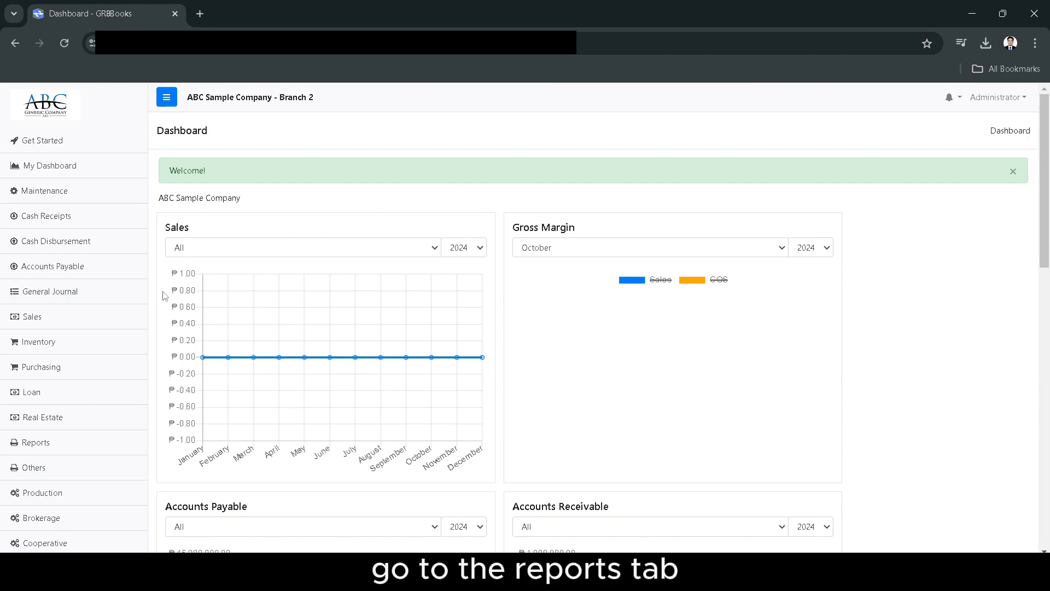
# Set up a transaction report of type Registers Reports for the Check Register, with the period type Yearly.
pyautogui.click(68, 446)
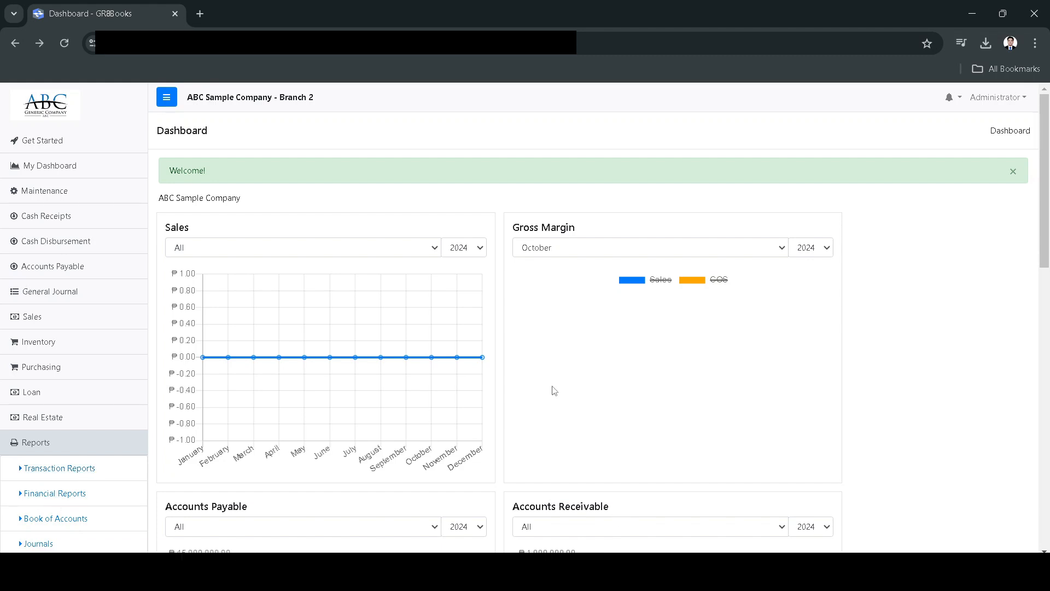
pyautogui.click(72, 470)
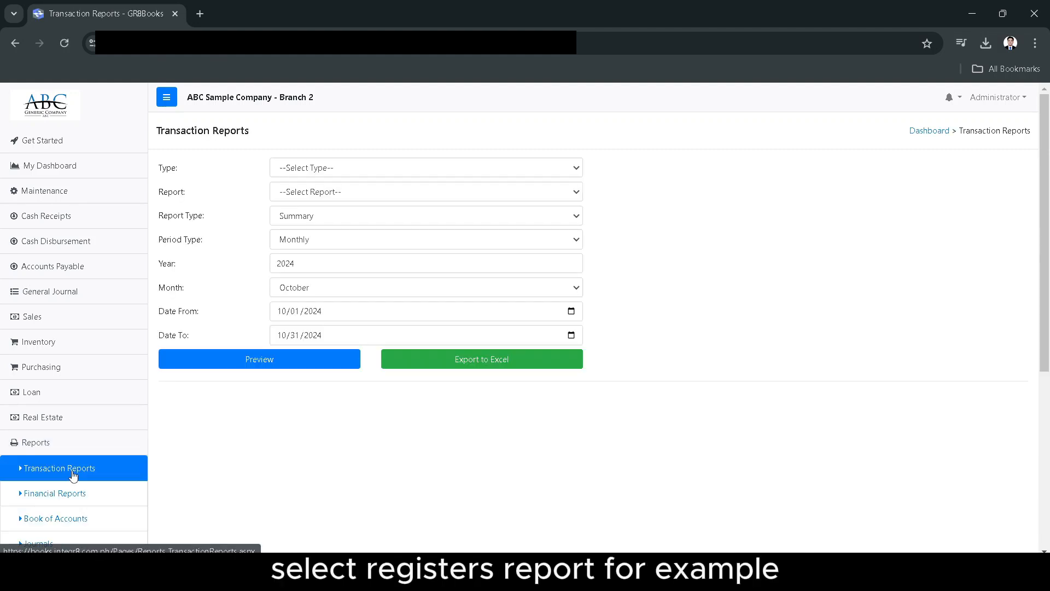
pyautogui.click(347, 168)
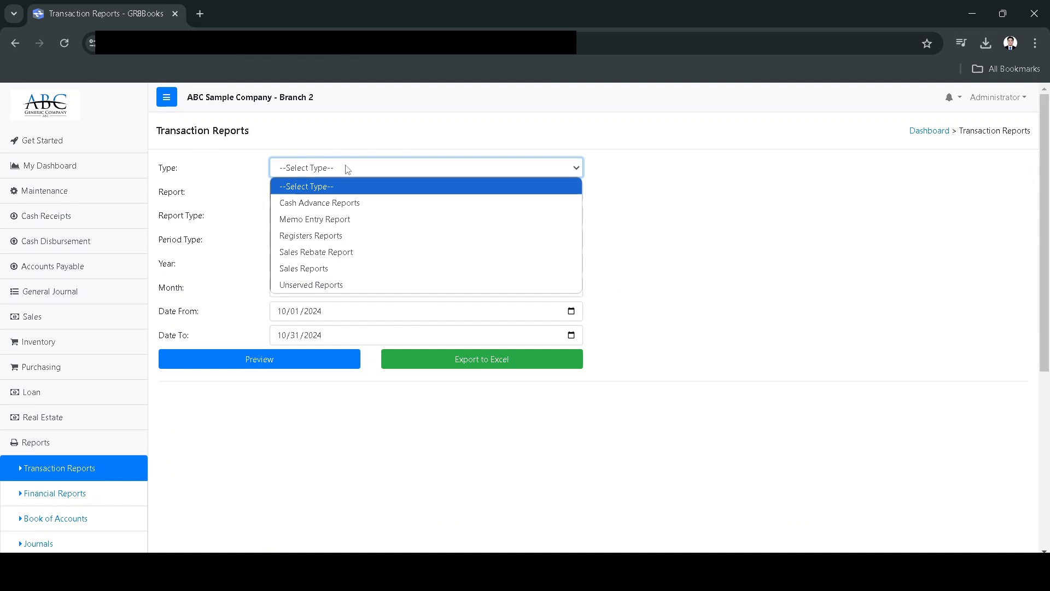
pyautogui.click(348, 236)
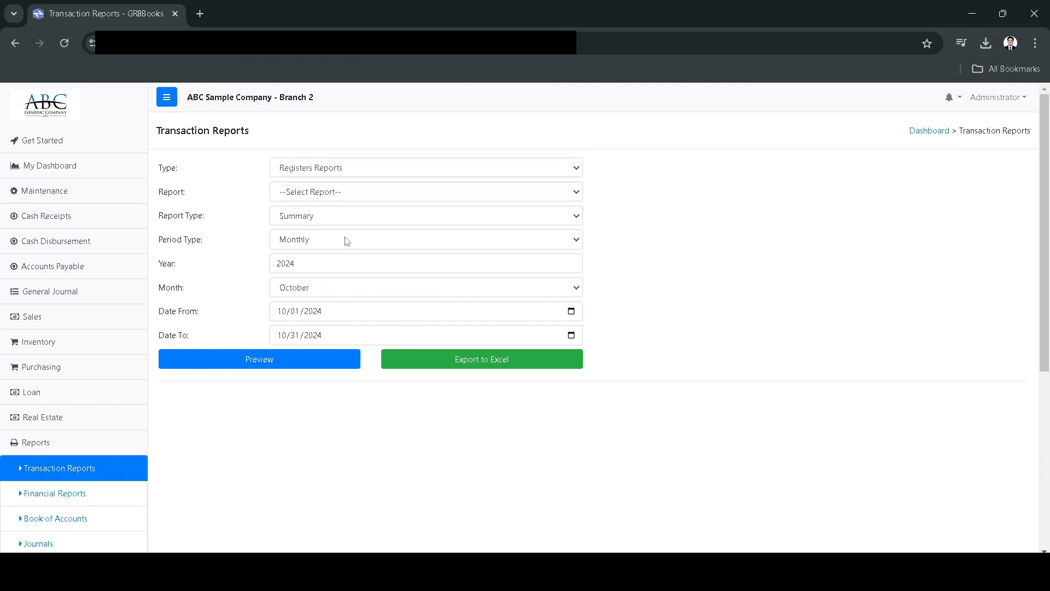
pyautogui.click(361, 192)
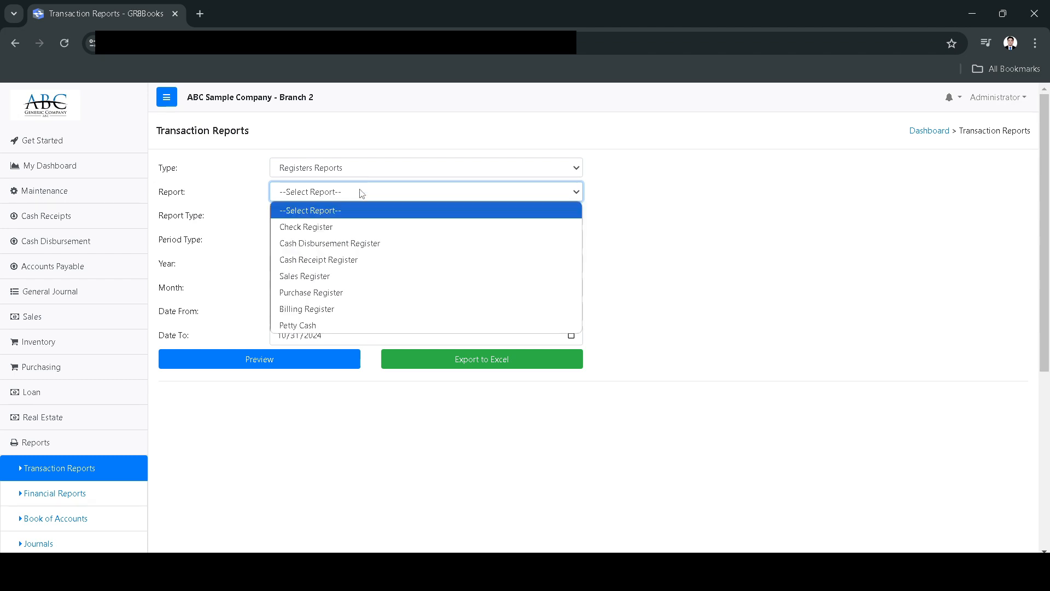
pyautogui.click(337, 228)
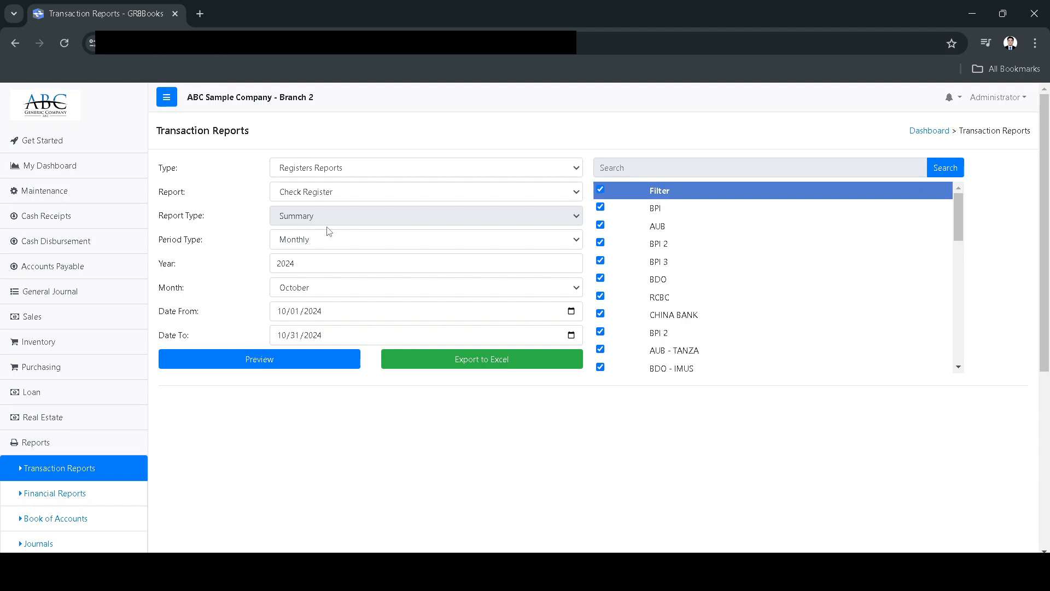
pyautogui.click(332, 239)
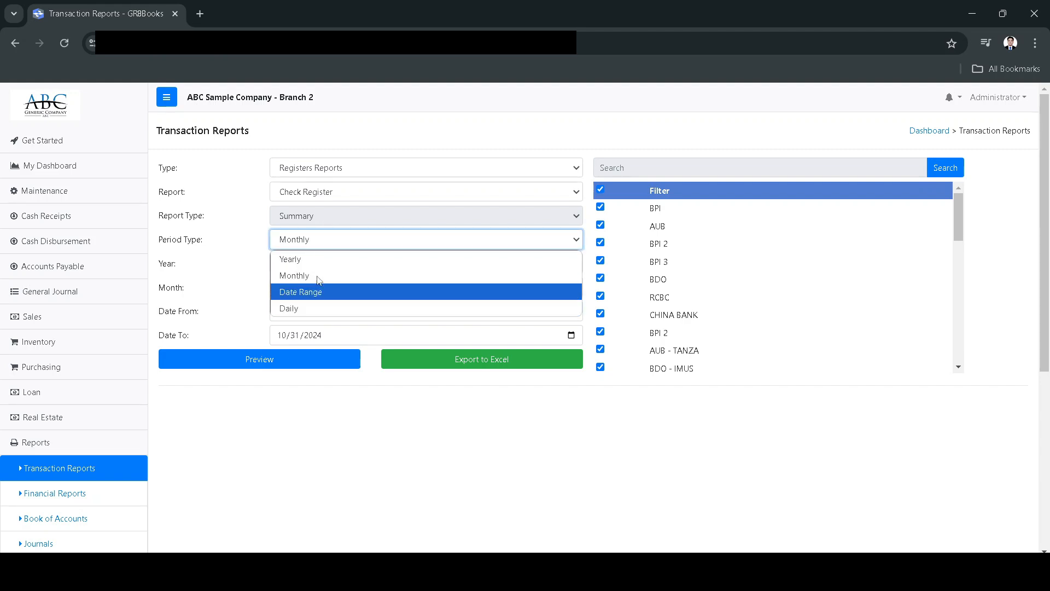
pyautogui.click(320, 259)
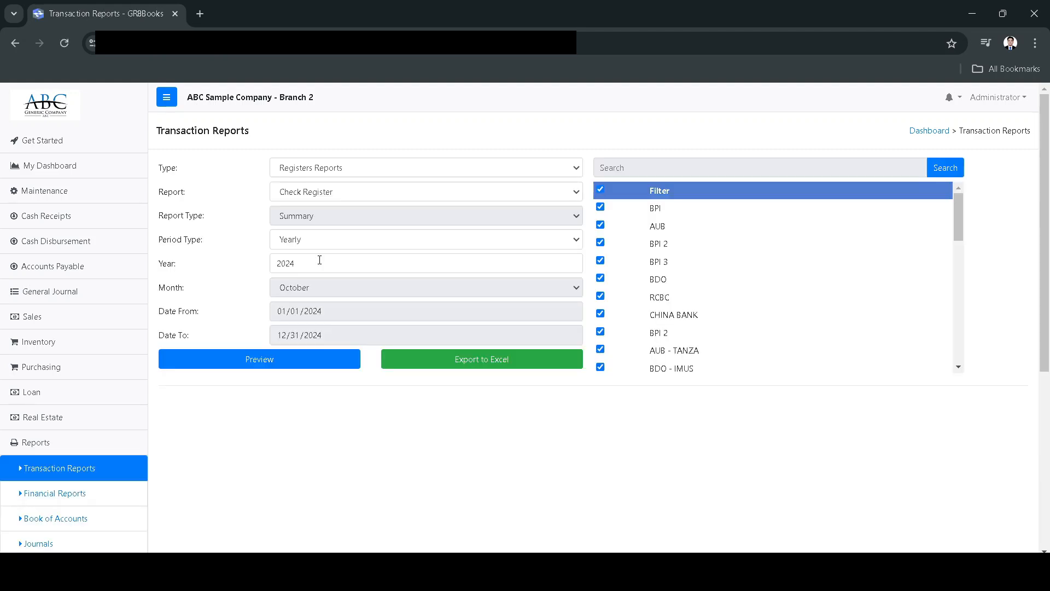
# Preview the yearly Check Register, examine its pages at a reduced zoom, and close the report.
pyautogui.click(299, 364)
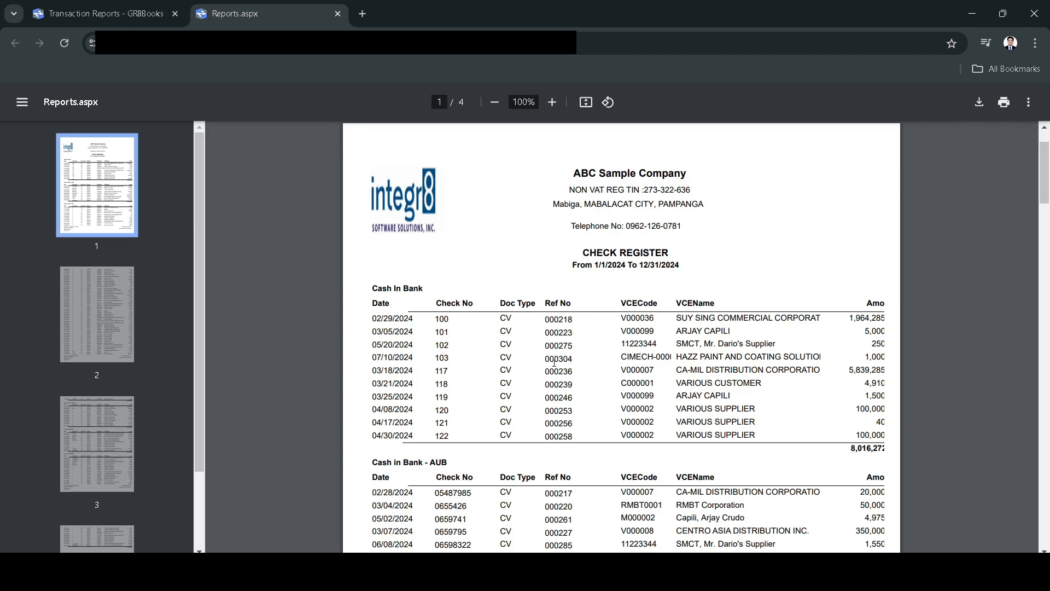
pyautogui.scroll(-5, 554, 363)
pyautogui.keyDown('ctrl'); pyautogui.scroll(-5, 554, 363); pyautogui.keyUp('ctrl')
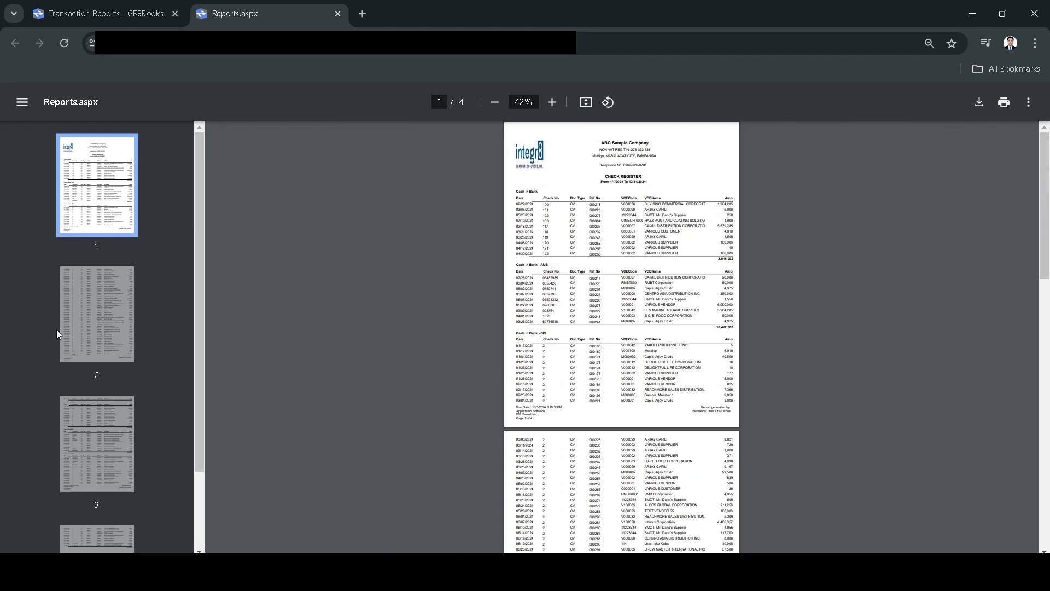
pyautogui.moveTo(1045, 211)
pyautogui.mouseDown()
pyautogui.moveTo(1044, 468)
pyautogui.moveTo(1044, 197)
pyautogui.mouseUp()
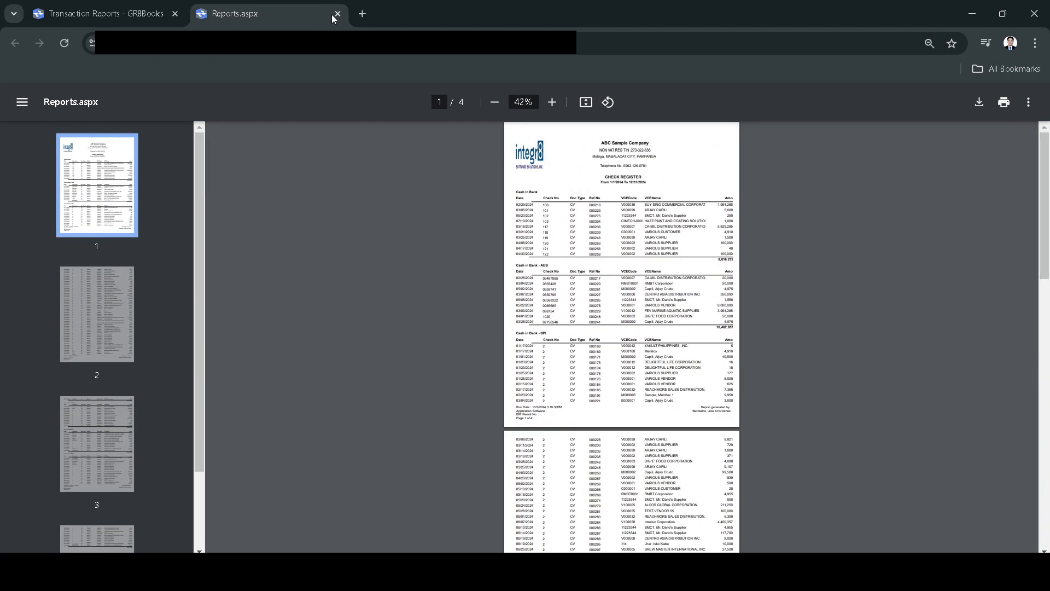
pyautogui.click(337, 14)
# Export the Check Register to Excel and open the downloaded rptCHECKREG.xls.
pyautogui.click(478, 364)
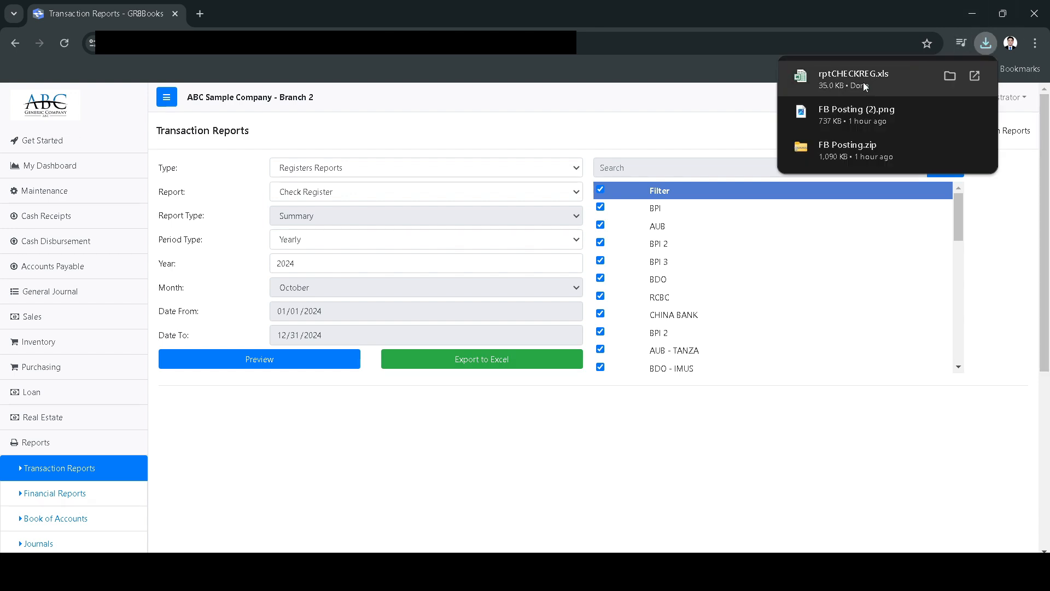
pyautogui.click(863, 82)
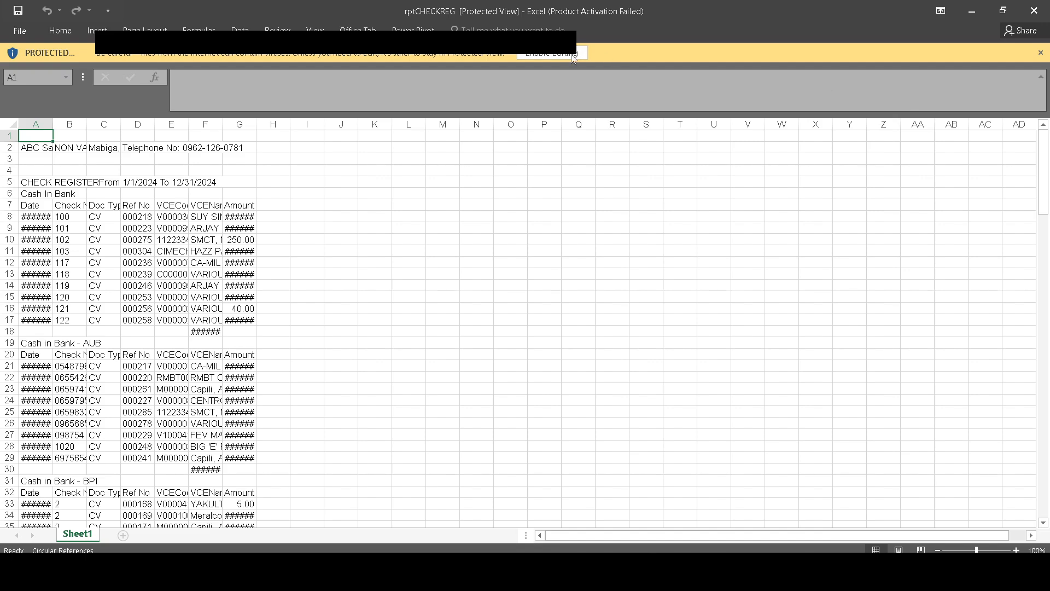
# Enable editing in the exported Check Register workbook and widen its Amount and Date columns to display the full values.
pyautogui.click(552, 53)
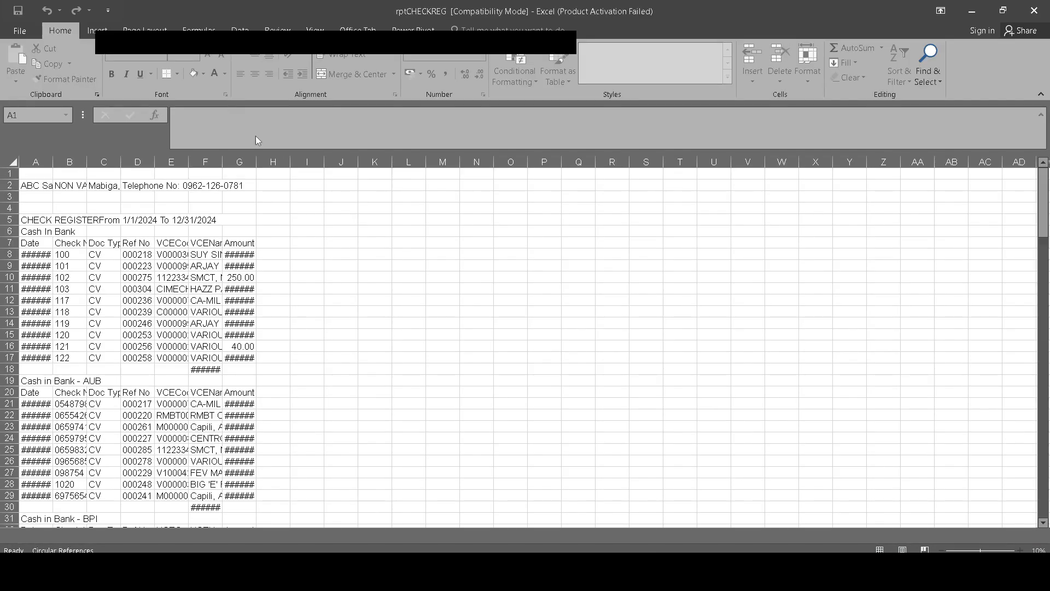
pyautogui.moveTo(257, 162); pyautogui.dragTo(318, 162)
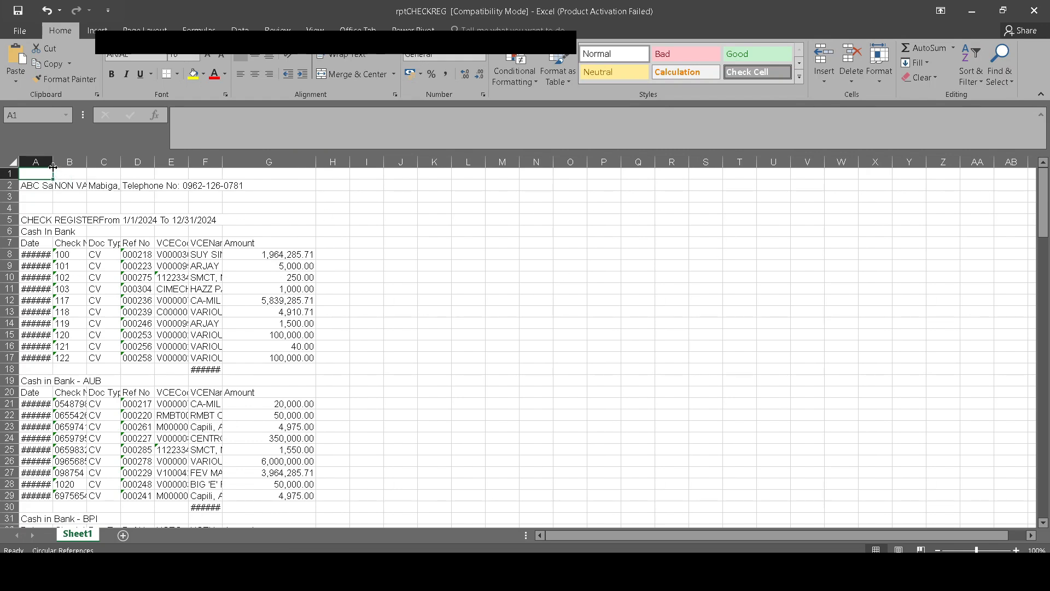
pyautogui.moveTo(49, 162); pyautogui.dragTo(73, 162)
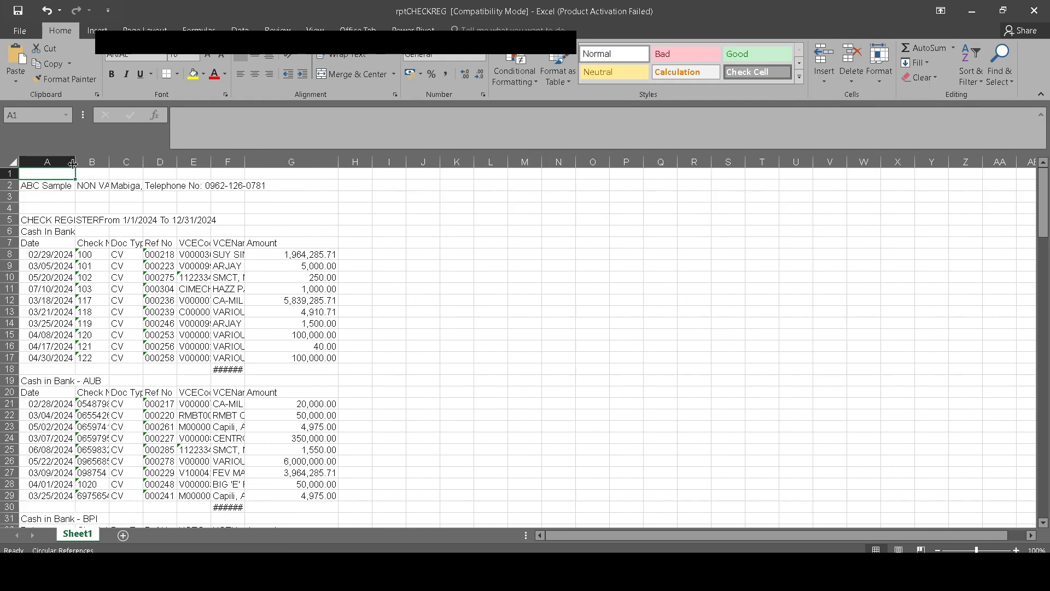
pyautogui.click(411, 241)
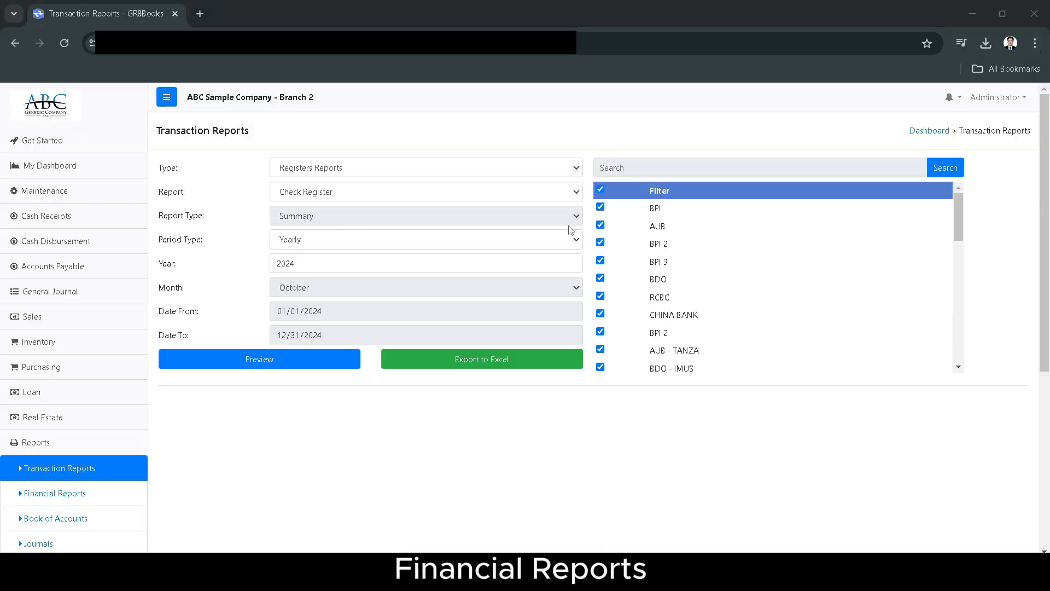
# Open the Financial Reports page and select the Preliminary Trial Balance (TB generated before closing entries) report.
pyautogui.click(62, 496)
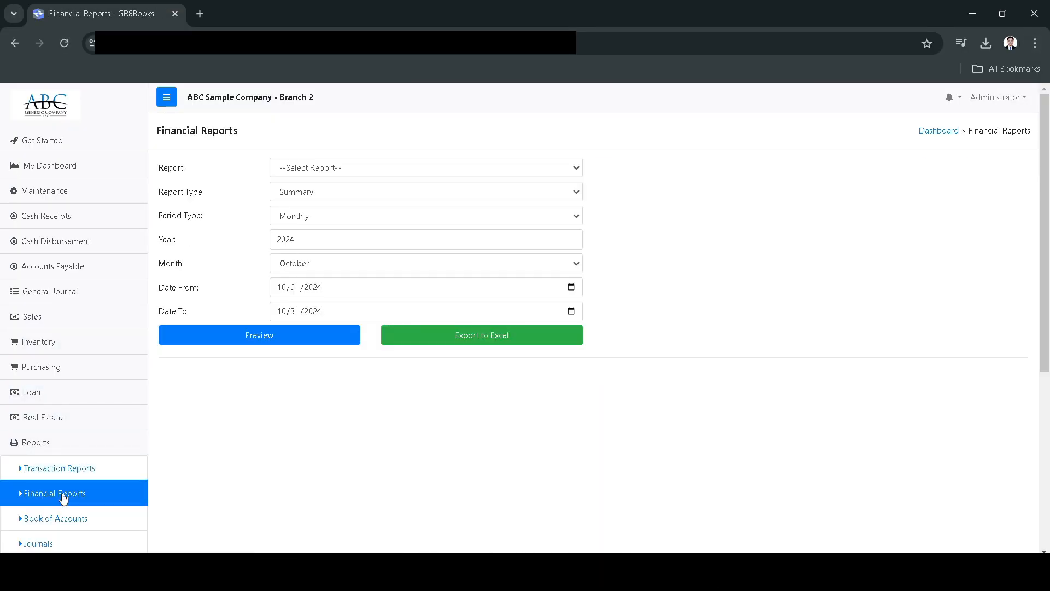
pyautogui.click(342, 169)
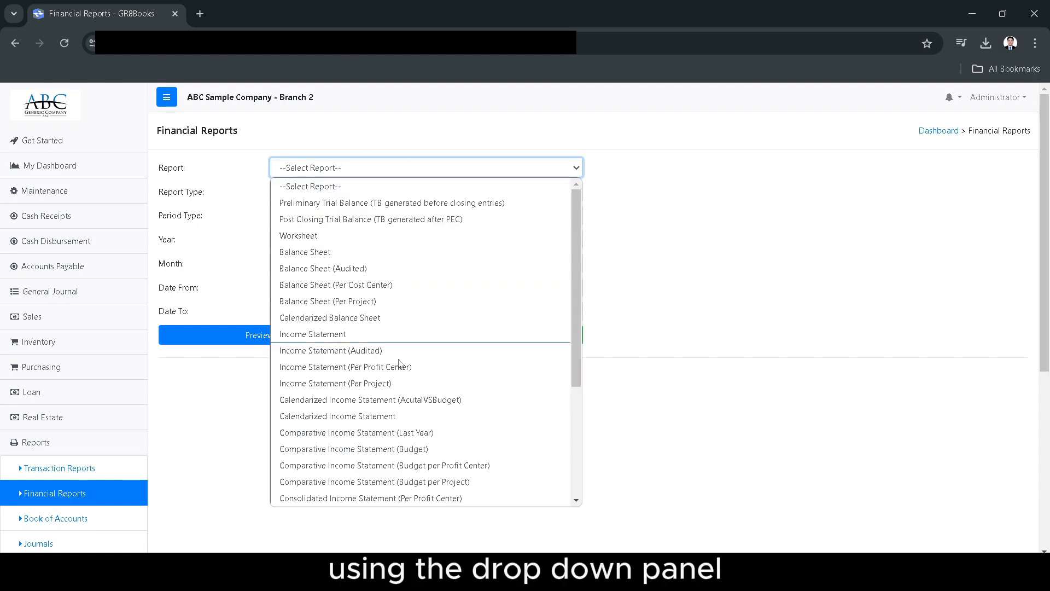
pyautogui.click(342, 253)
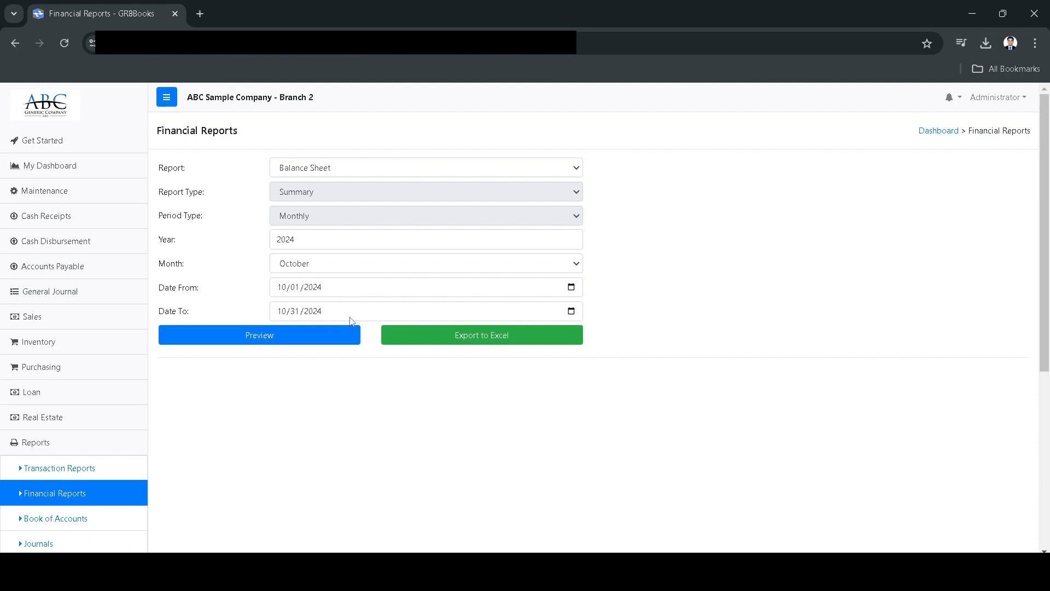
pyautogui.click(355, 172)
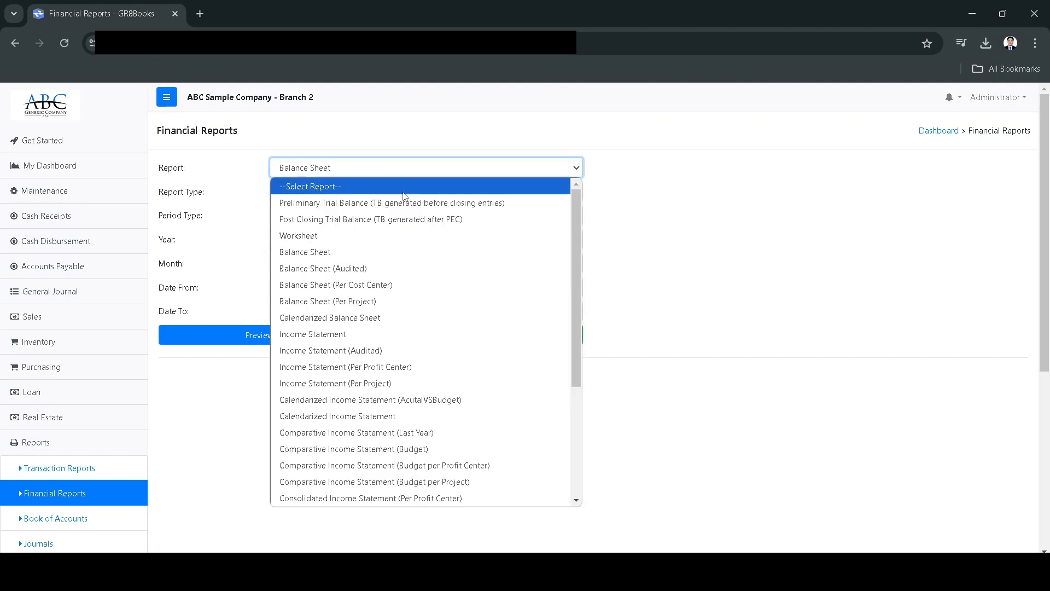
pyautogui.click(358, 266)
pyautogui.click(350, 173)
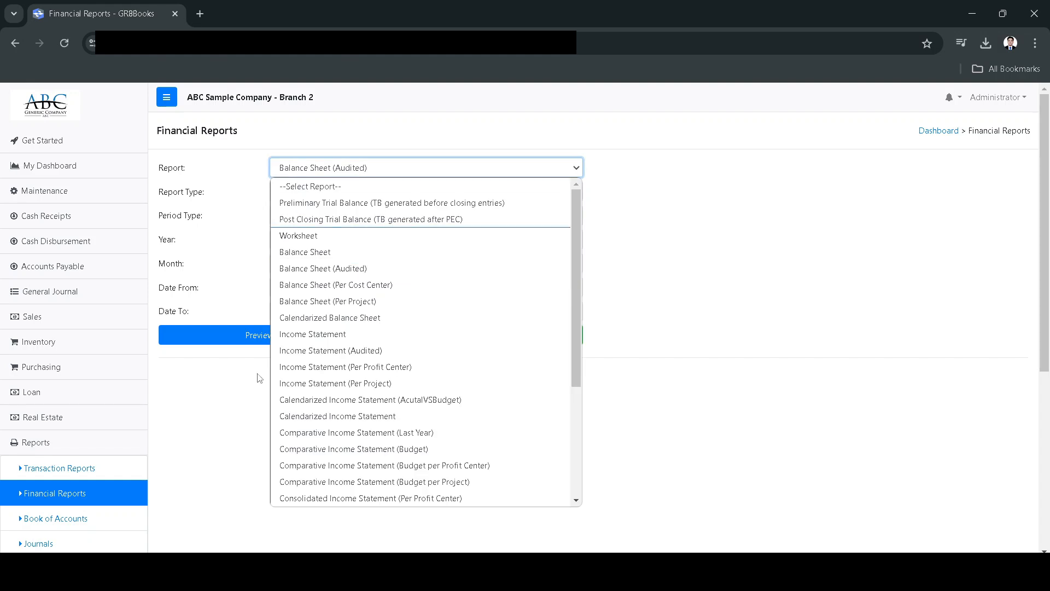
pyautogui.click(353, 210)
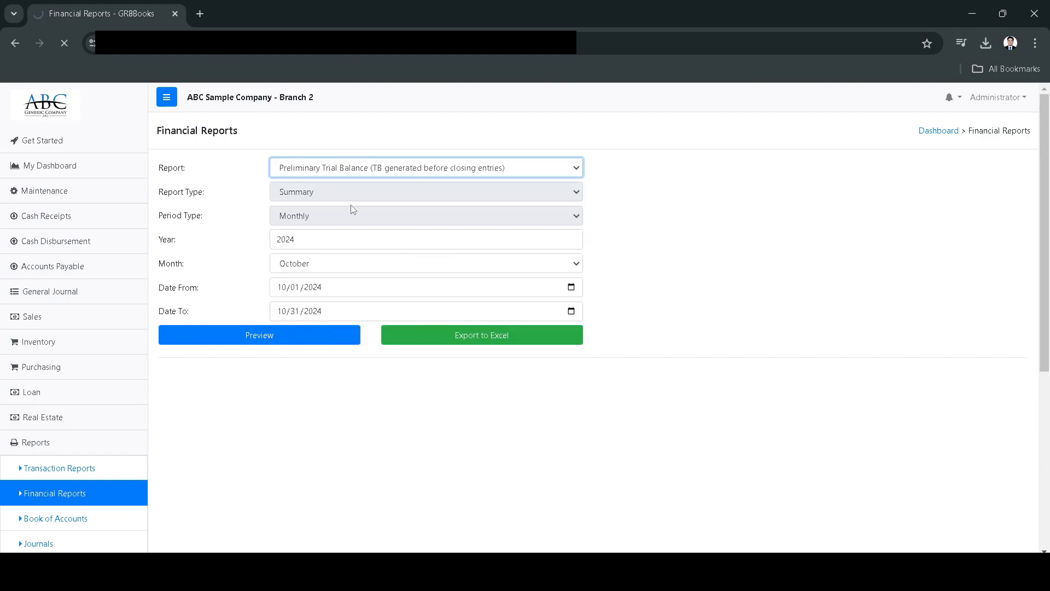
# Set the trial balance's report type to Detailed and its period type to Yearly.
pyautogui.click(338, 194)
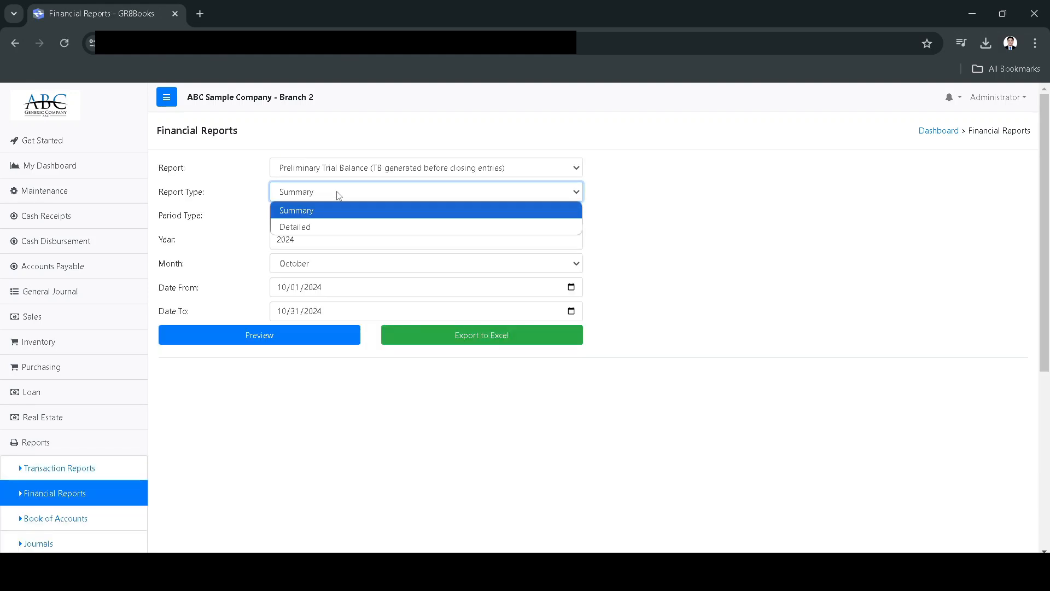
pyautogui.click(324, 228)
pyautogui.click(317, 218)
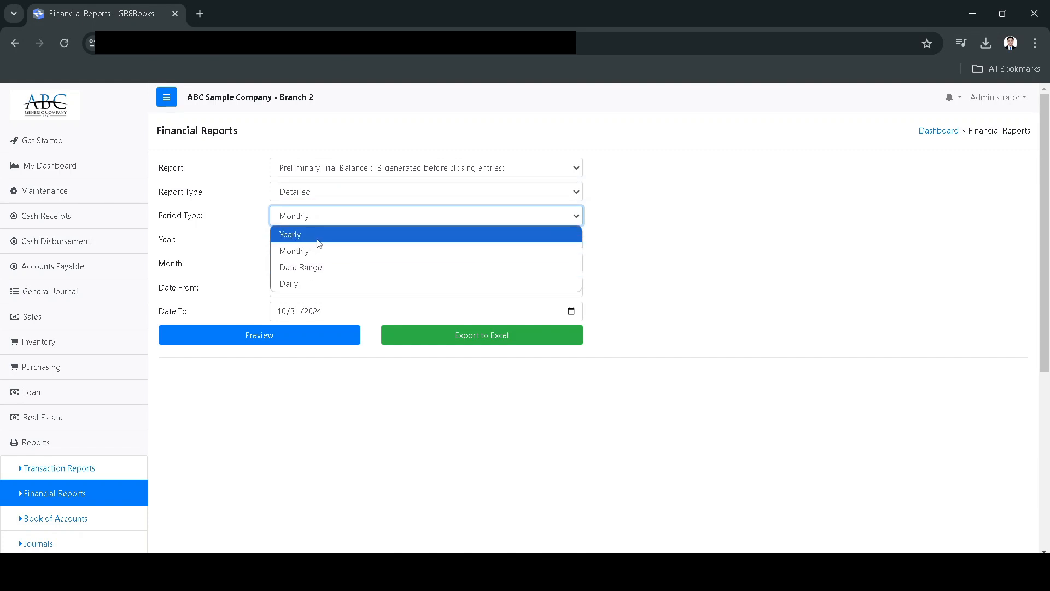
pyautogui.click(319, 238)
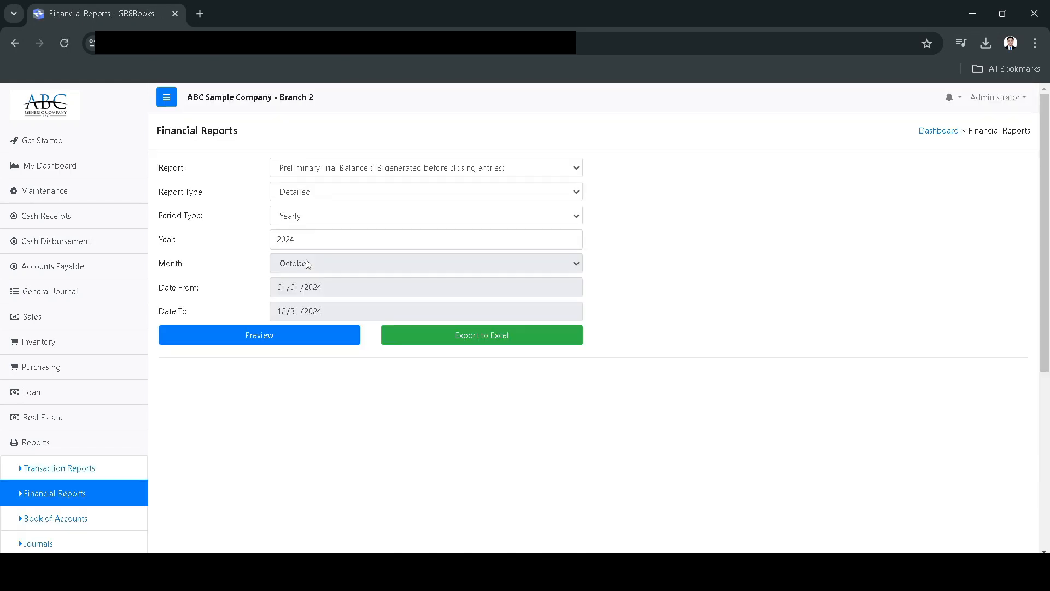
# Preview the yearly Preliminary Trial Balance, look through the report, and close it.
pyautogui.click(285, 342)
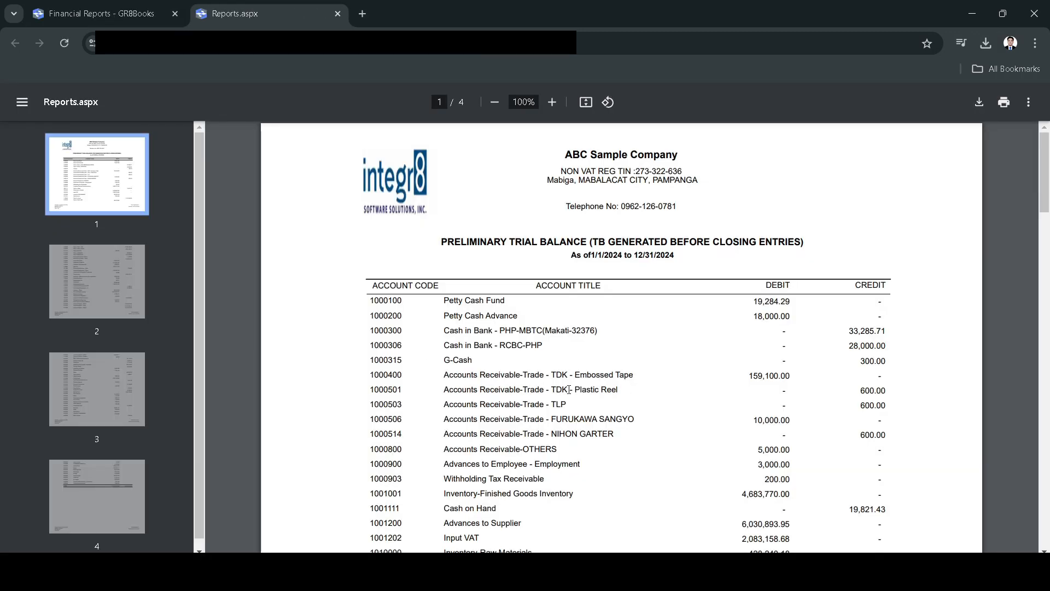
pyautogui.moveTo(1046, 183); pyautogui.dragTo(1034, 139)
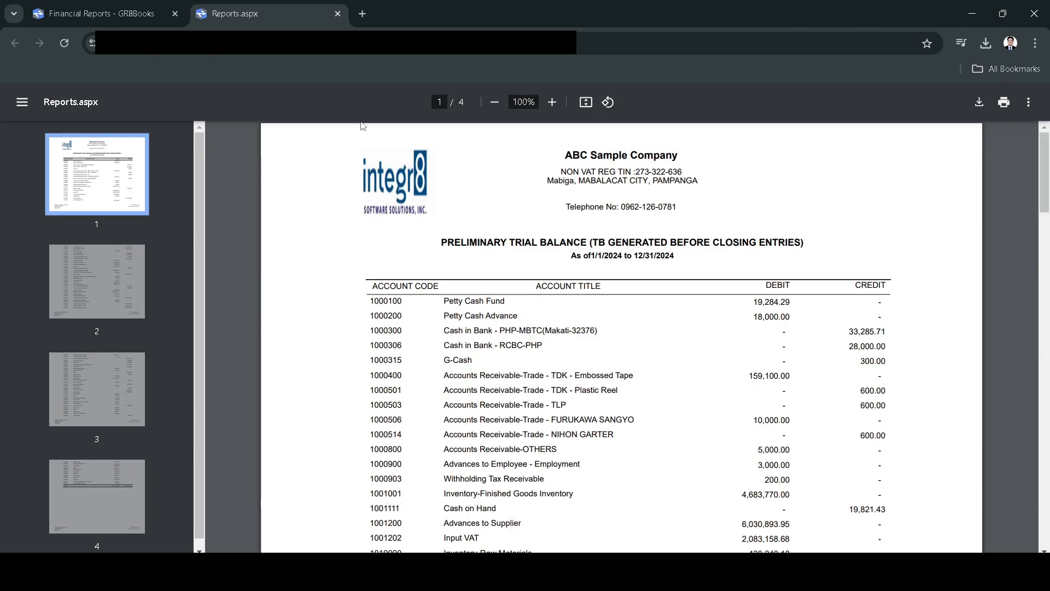
pyautogui.click(337, 14)
# Export the Preliminary Trial Balance to Excel and open the downloaded rptTB_BEFOREPEC.xls with editing enabled.
pyautogui.click(510, 334)
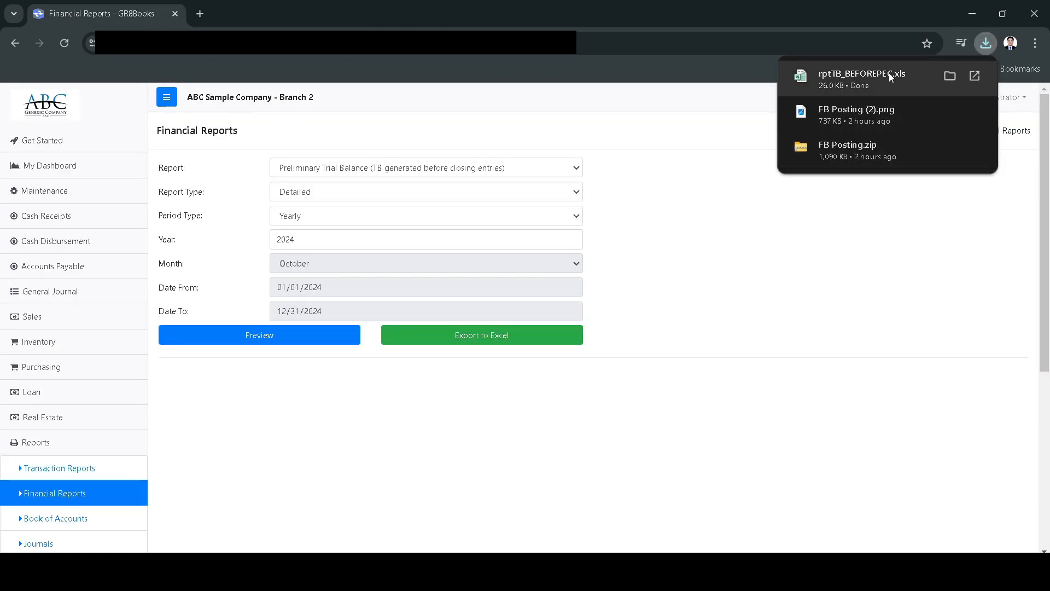
pyautogui.click(890, 73)
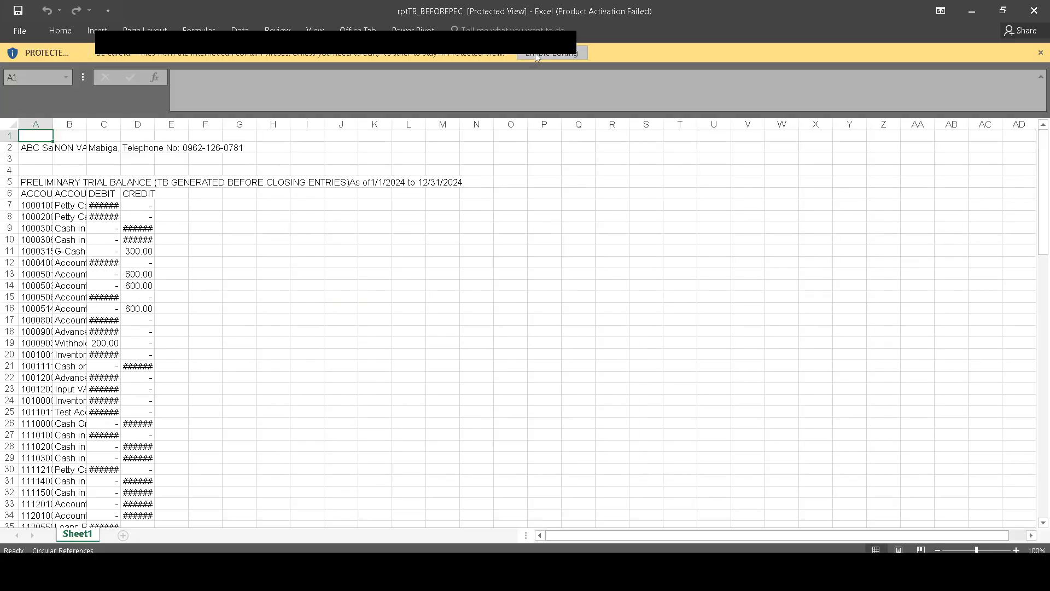
pyautogui.click(536, 54)
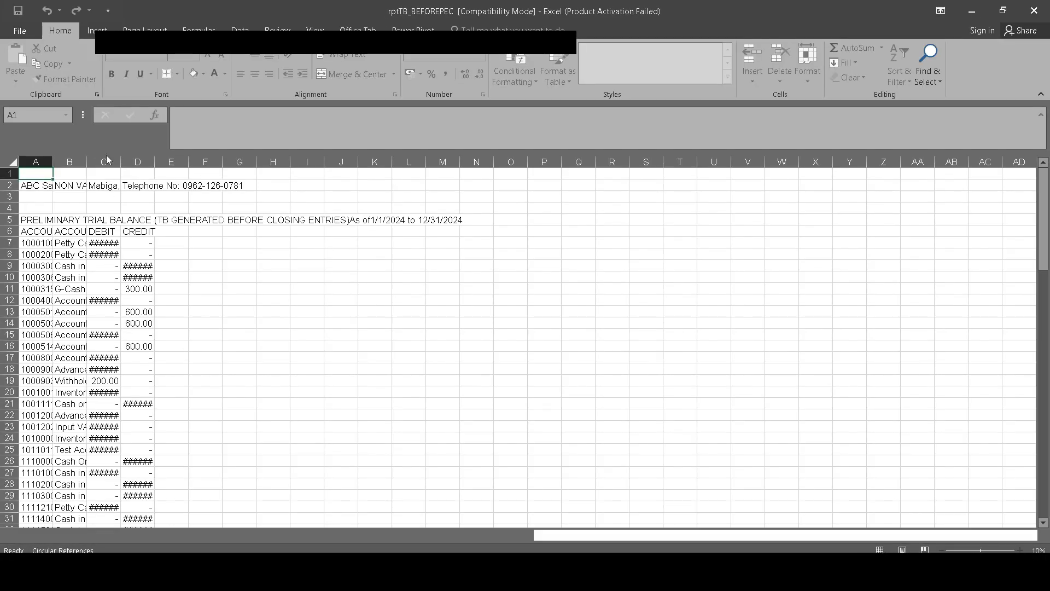
# Review the exported trial balance down to its TOTAL row with widened Debit and Credit columns, and close the workbook without saving.
pyautogui.moveTo(122, 161); pyautogui.dragTo(212, 162)
pyautogui.moveTo(137, 162); pyautogui.dragTo(166, 163)
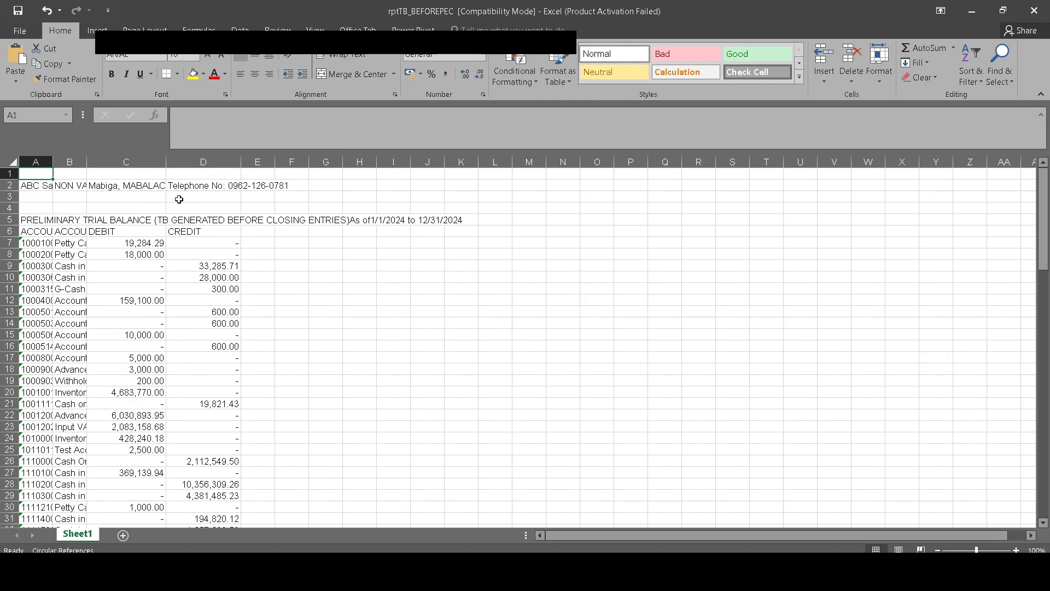
pyautogui.click(313, 335)
pyautogui.scroll(-2, 295, 410)
pyautogui.scroll(-20, 298, 412)
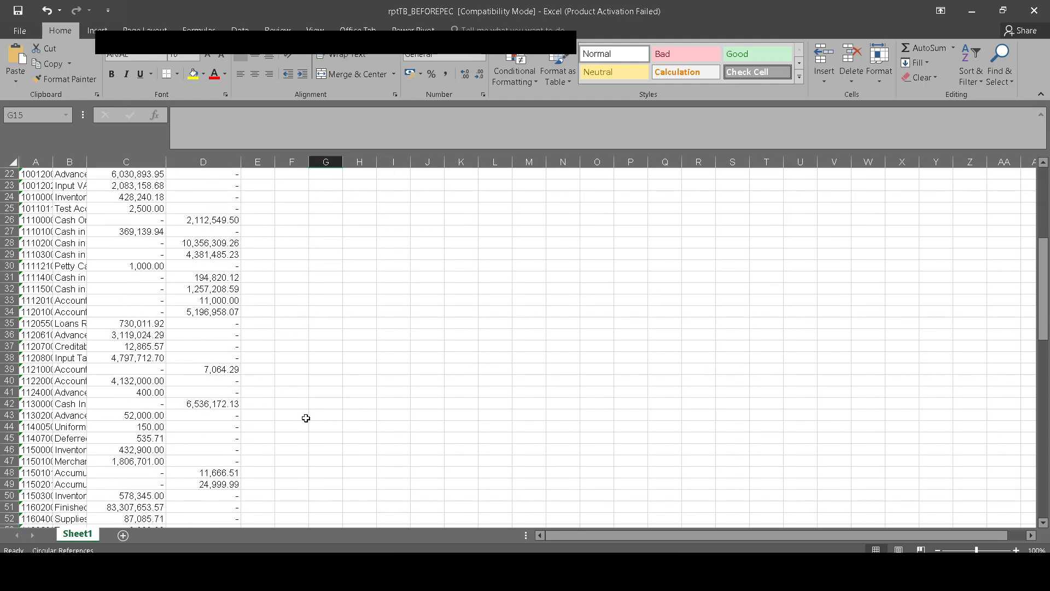
pyautogui.scroll(-5, 325, 422)
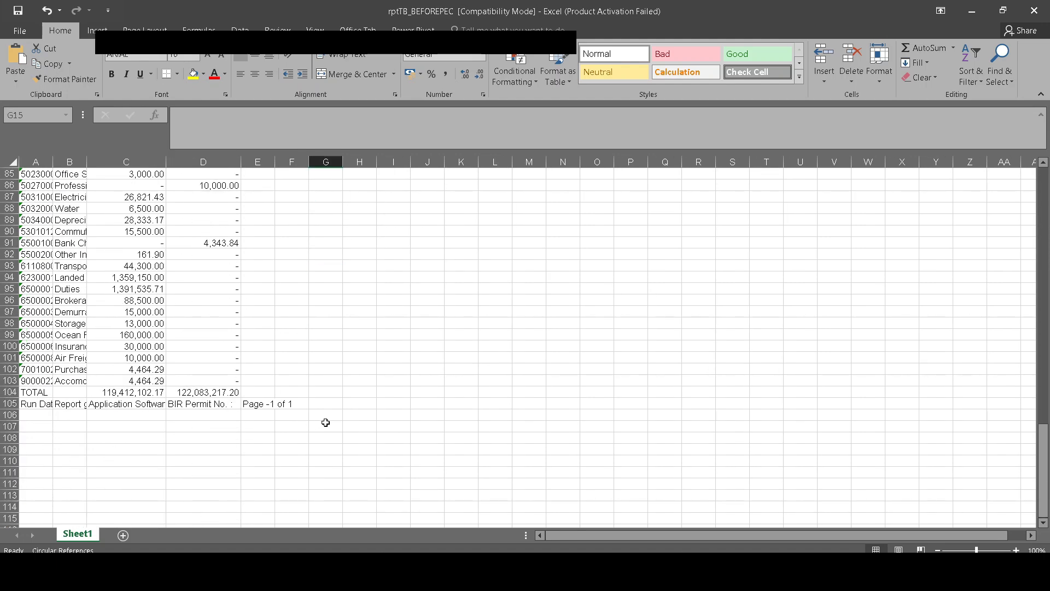
pyautogui.scroll(5, 326, 422)
pyautogui.scroll(8, 325, 423)
pyautogui.scroll(14, 326, 422)
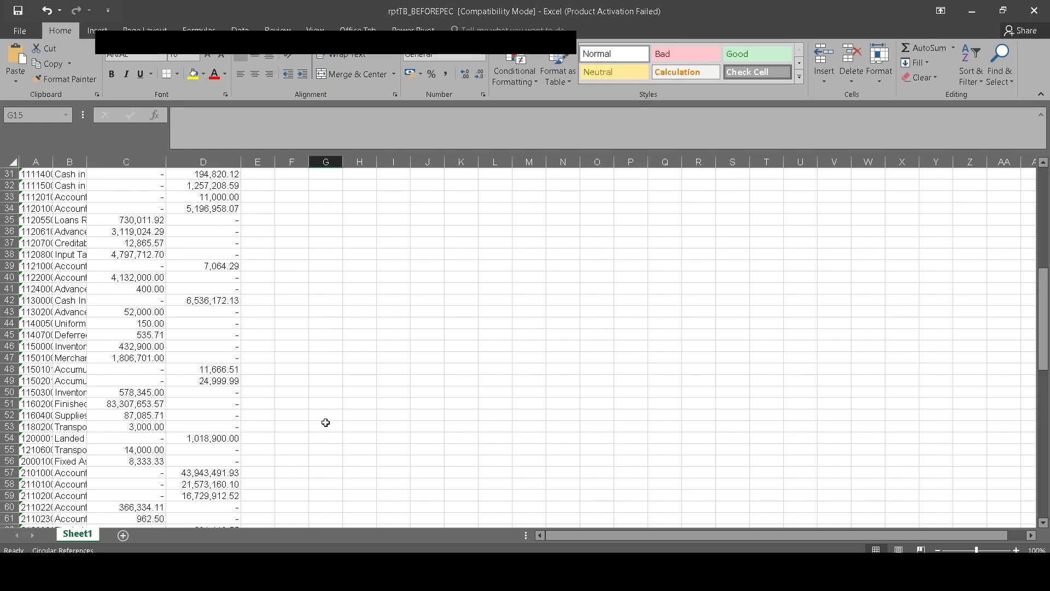
pyautogui.click(1034, 10)
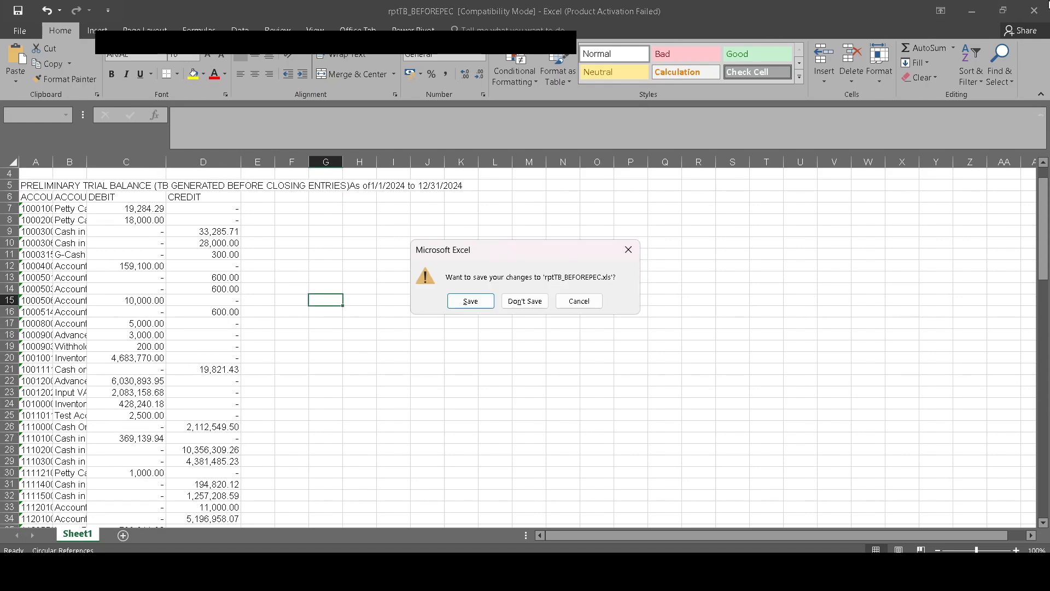
pyautogui.click(523, 300)
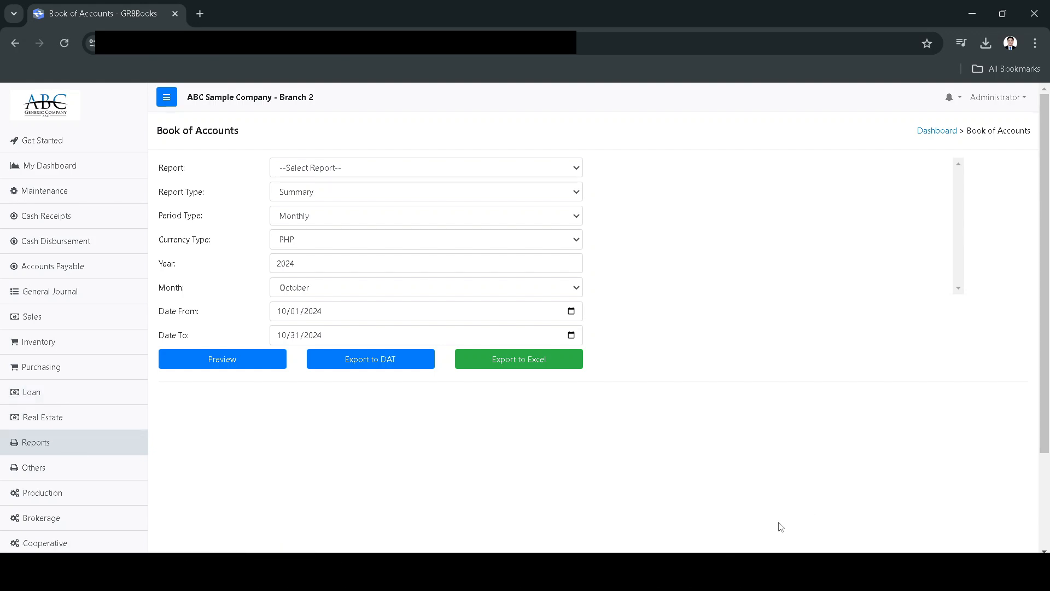
# Select the Cash Disbursement Book in Book of Accounts and preview it for October 2024, closing the report after viewing.
pyautogui.click(63, 439)
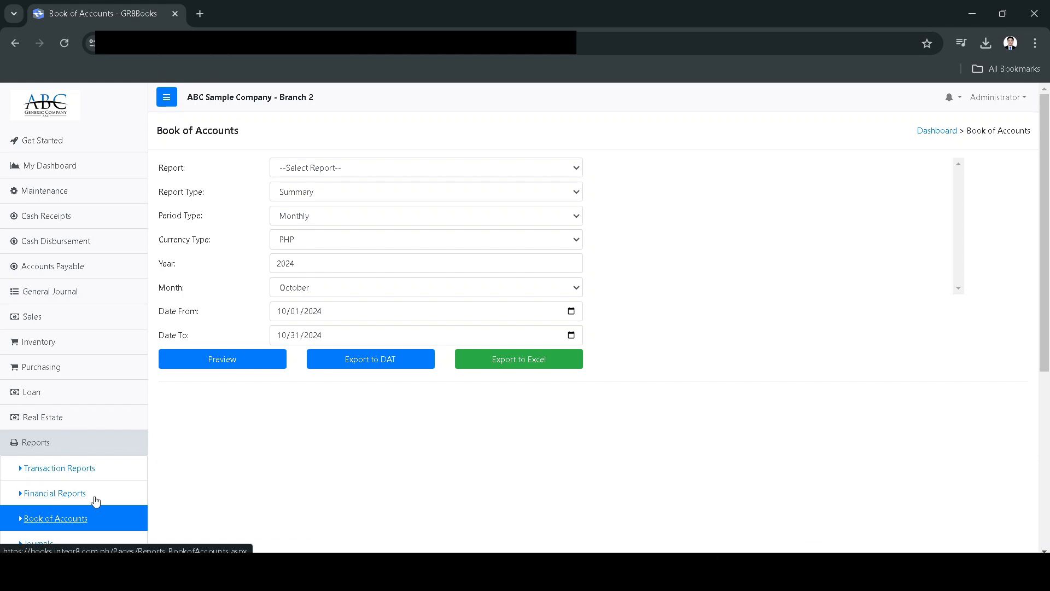
pyautogui.click(58, 523)
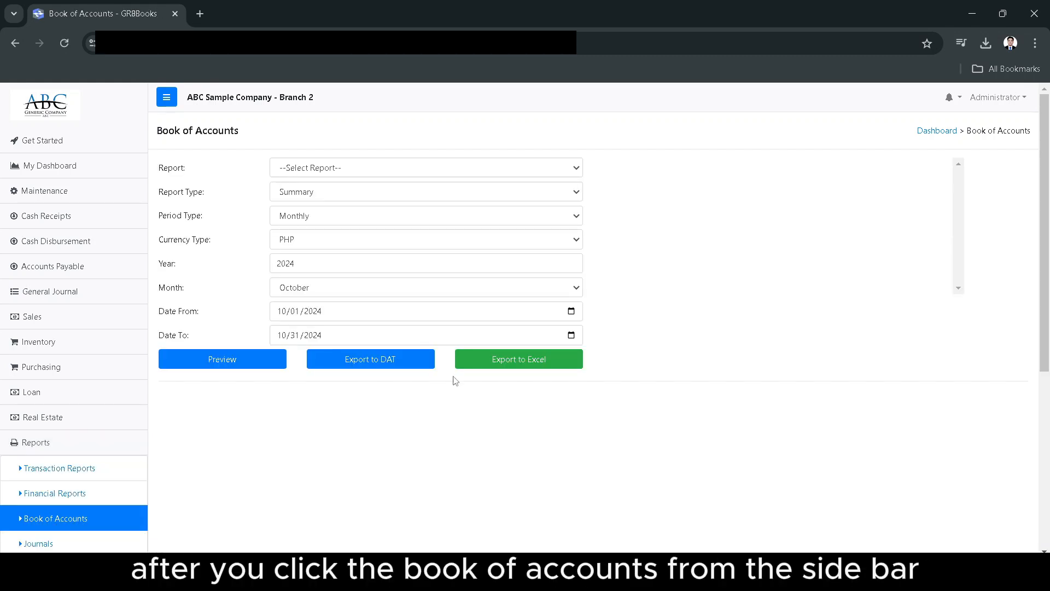
pyautogui.click(355, 173)
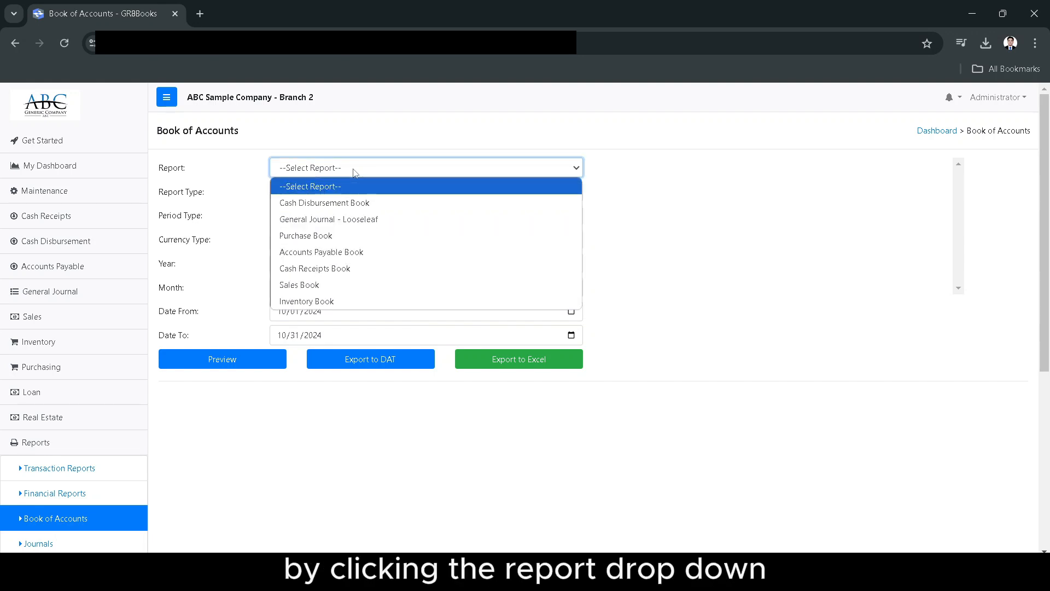
pyautogui.click(349, 207)
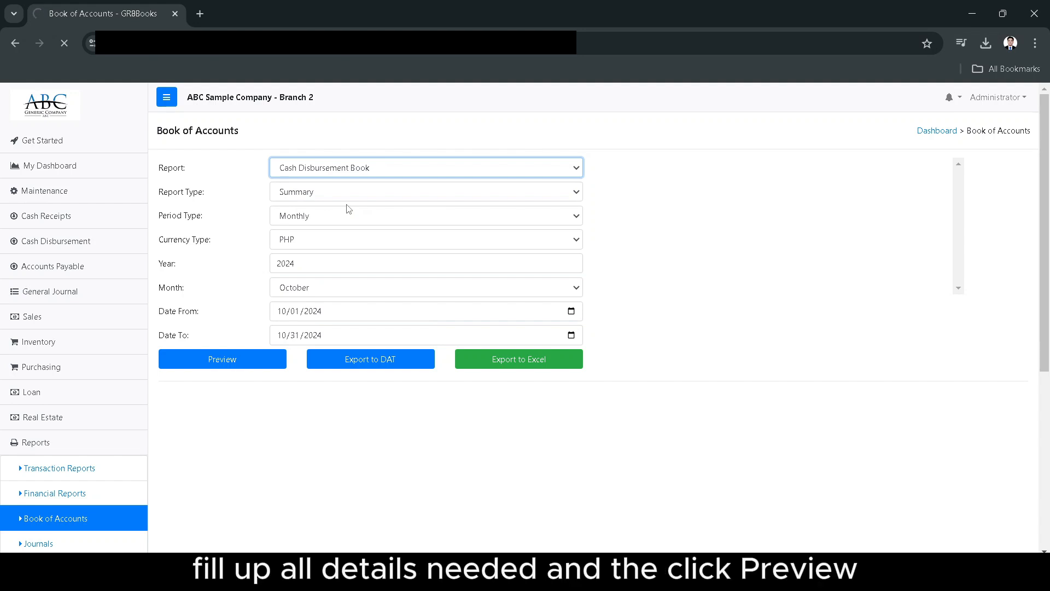
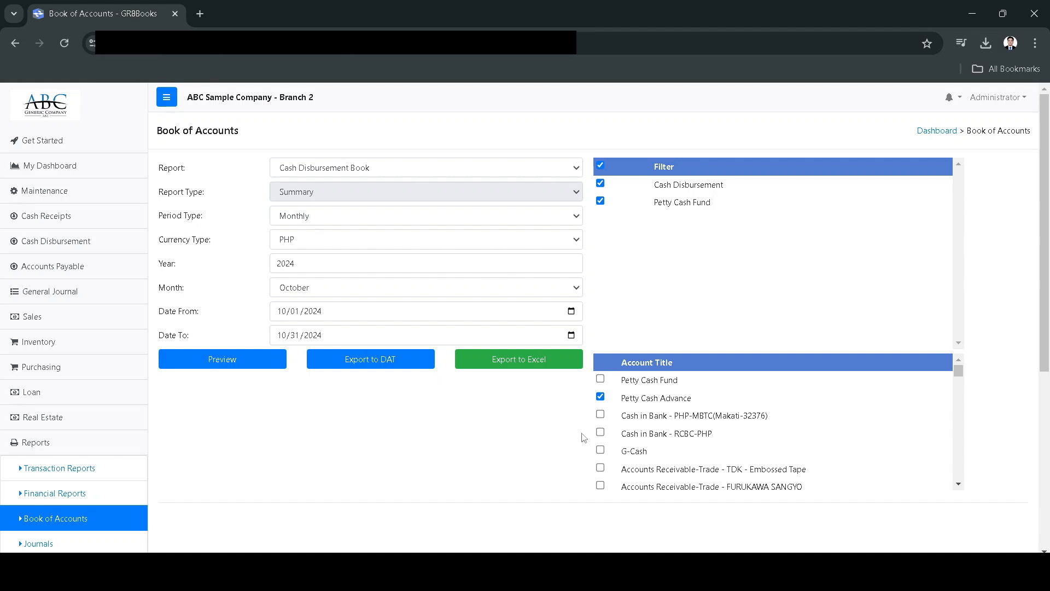
pyautogui.click(253, 362)
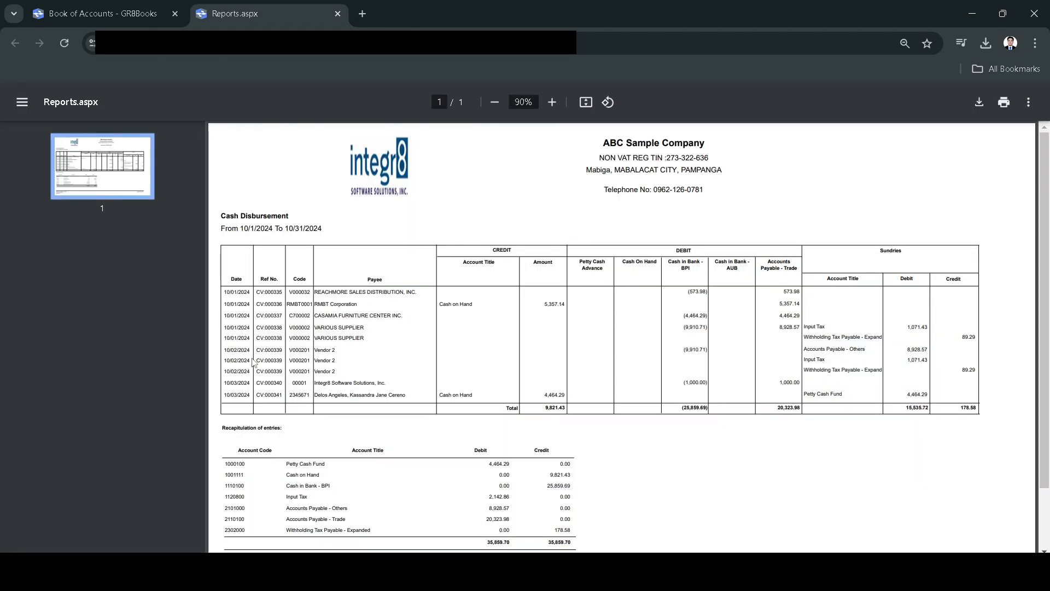
pyautogui.click(337, 13)
# Export the Cash Disbursement Book to DAT and to Excel, and open the downloaded rptBOA.xls with editing enabled.
pyautogui.click(425, 364)
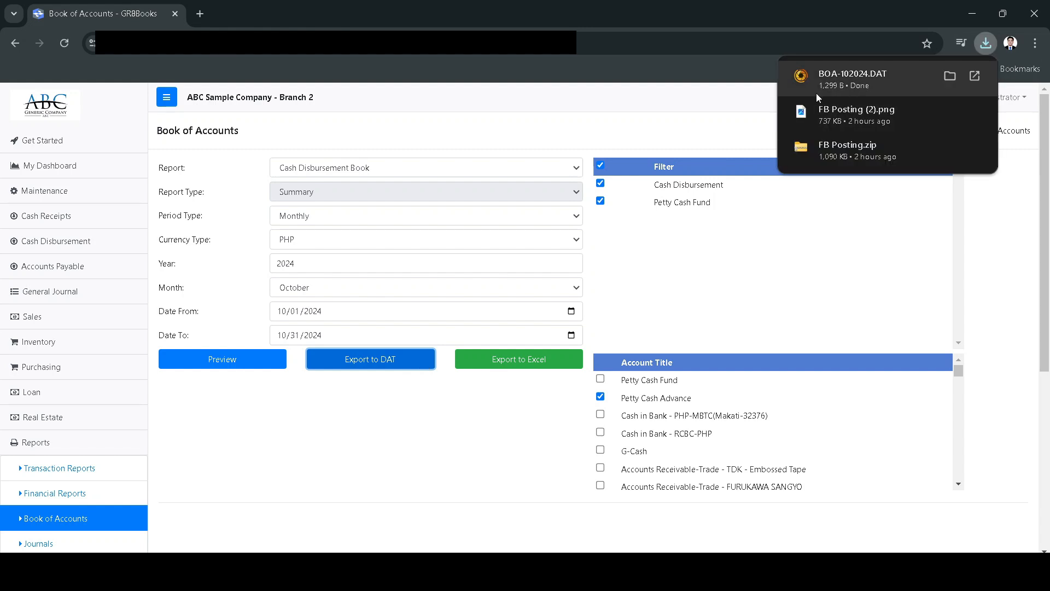
pyautogui.click(518, 365)
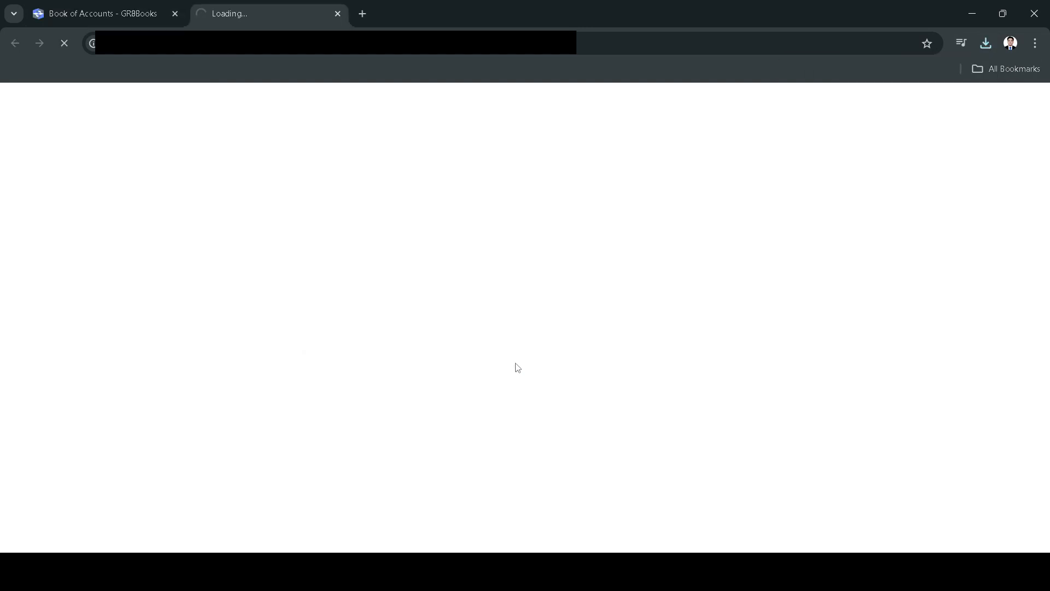
pyautogui.click(988, 43)
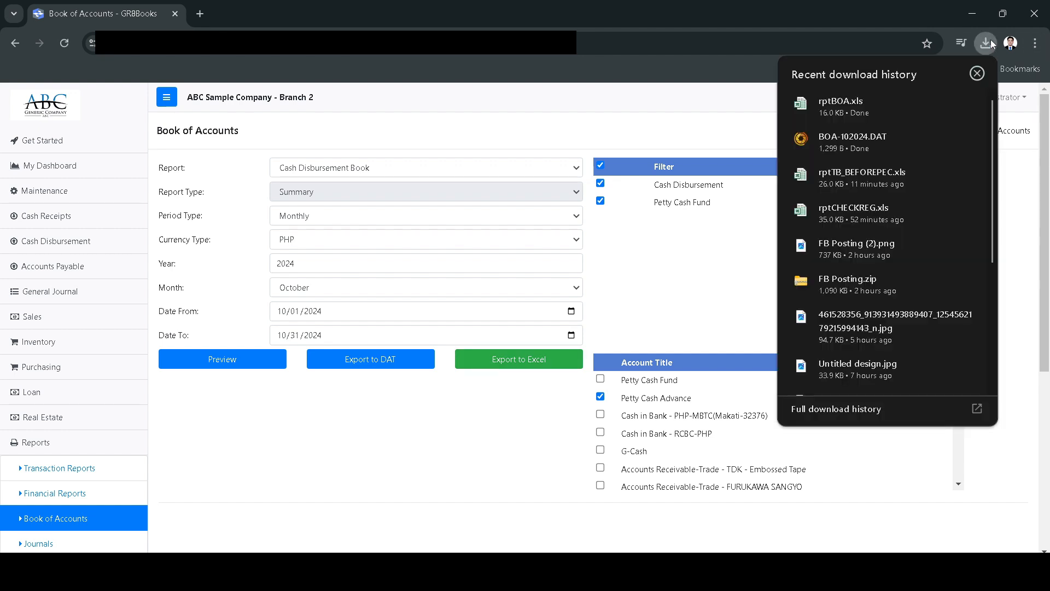
pyautogui.click(840, 116)
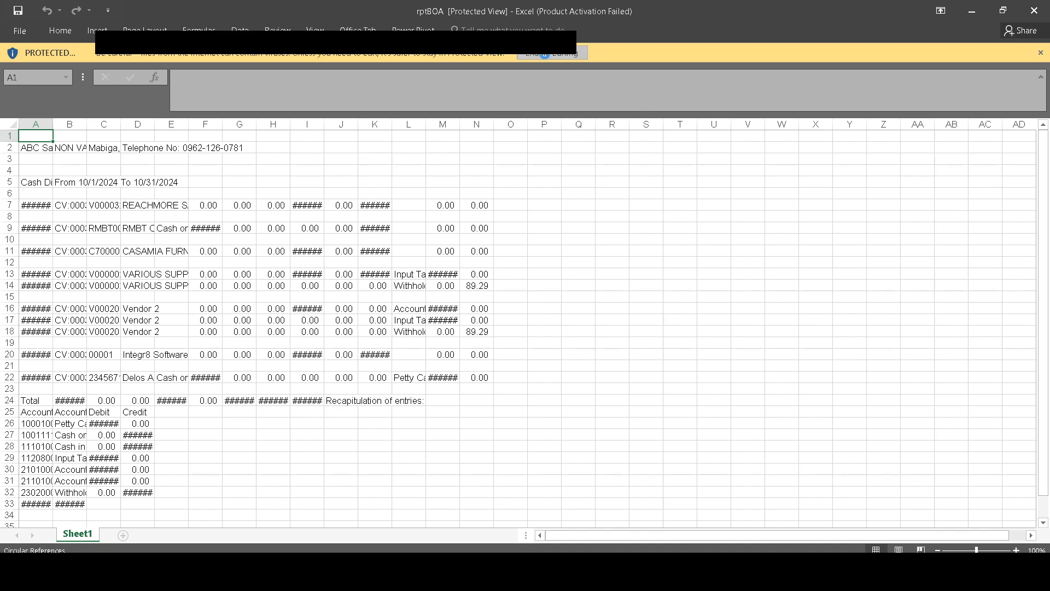
pyautogui.click(545, 53)
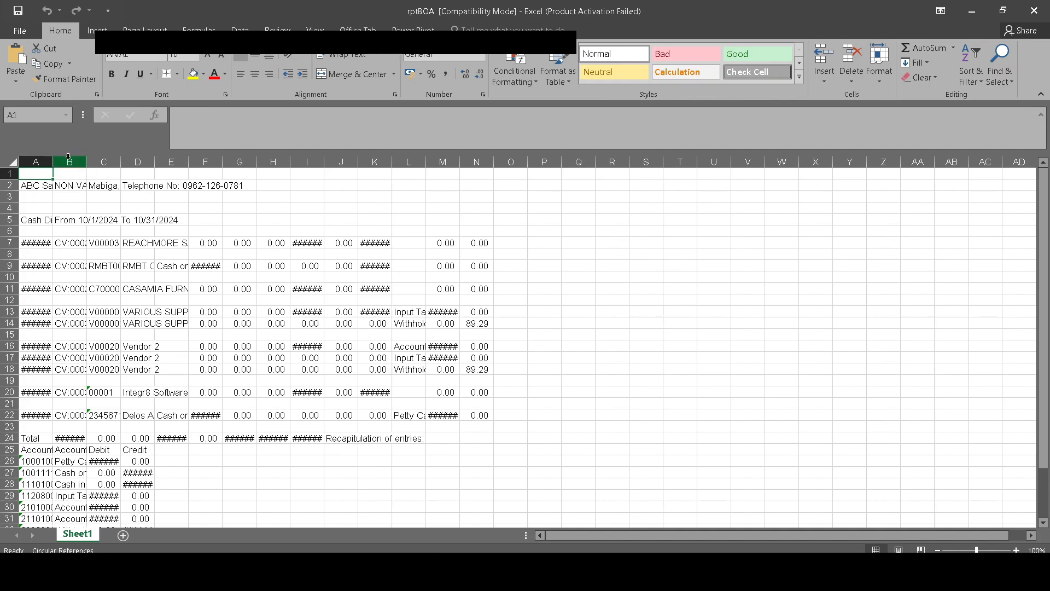
# Widen columns A, F to I and K to M of the exported Cash Disbursement Book, and close the workbook without saving.
pyautogui.moveTo(53, 162); pyautogui.dragTo(92, 163)
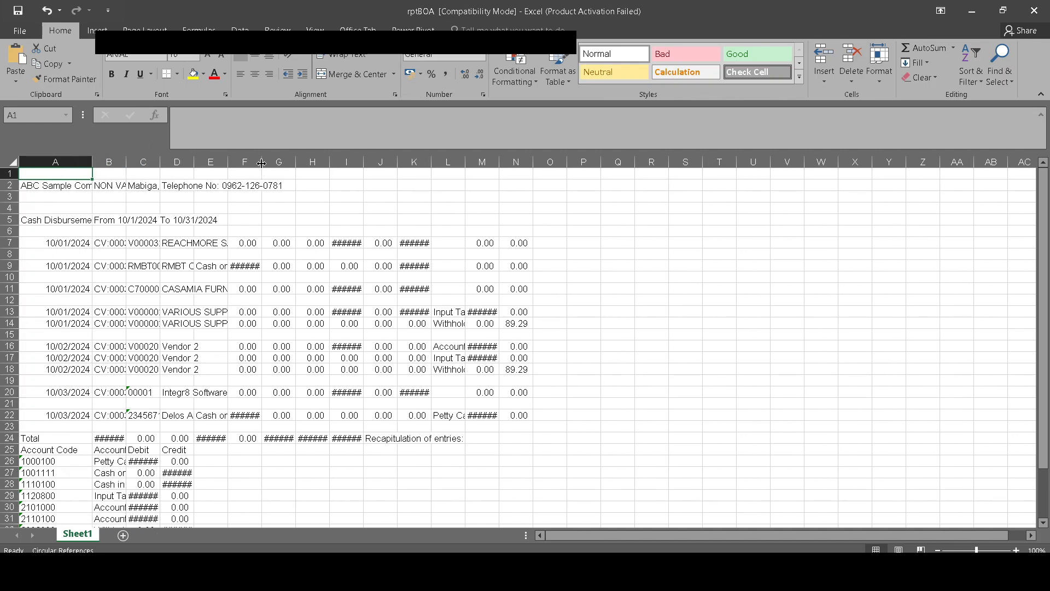
pyautogui.moveTo(262, 162); pyautogui.dragTo(310, 163)
pyautogui.moveTo(413, 162); pyautogui.dragTo(444, 162)
pyautogui.moveTo(512, 162); pyautogui.dragTo(559, 162)
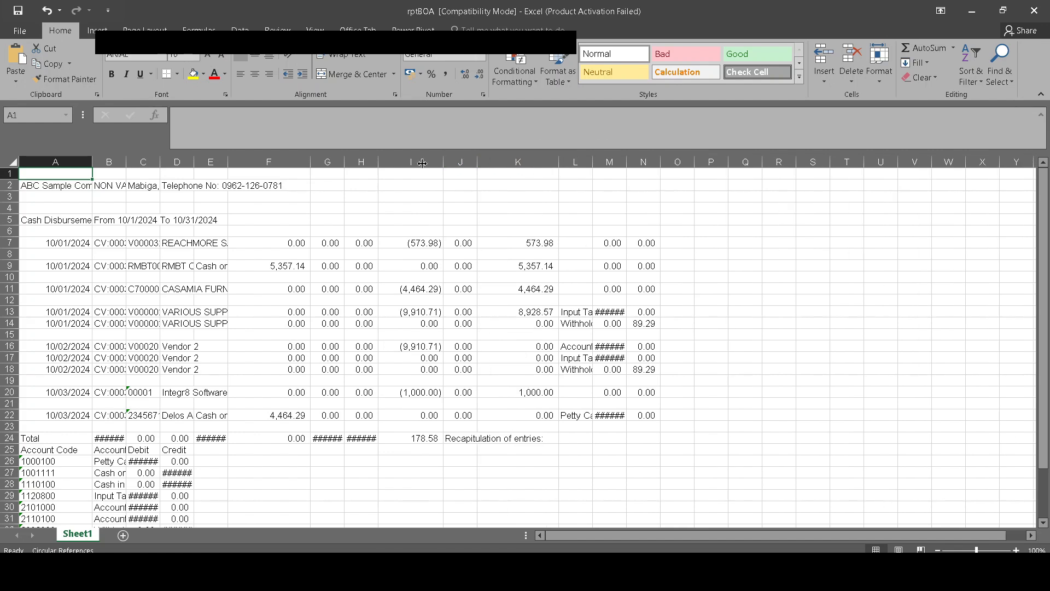
pyautogui.moveTo(378, 162); pyautogui.dragTo(411, 162)
pyautogui.moveTo(348, 157); pyautogui.dragTo(377, 157)
pyautogui.moveTo(693, 162); pyautogui.dragTo(764, 161)
pyautogui.moveTo(662, 156); pyautogui.dragTo(715, 162)
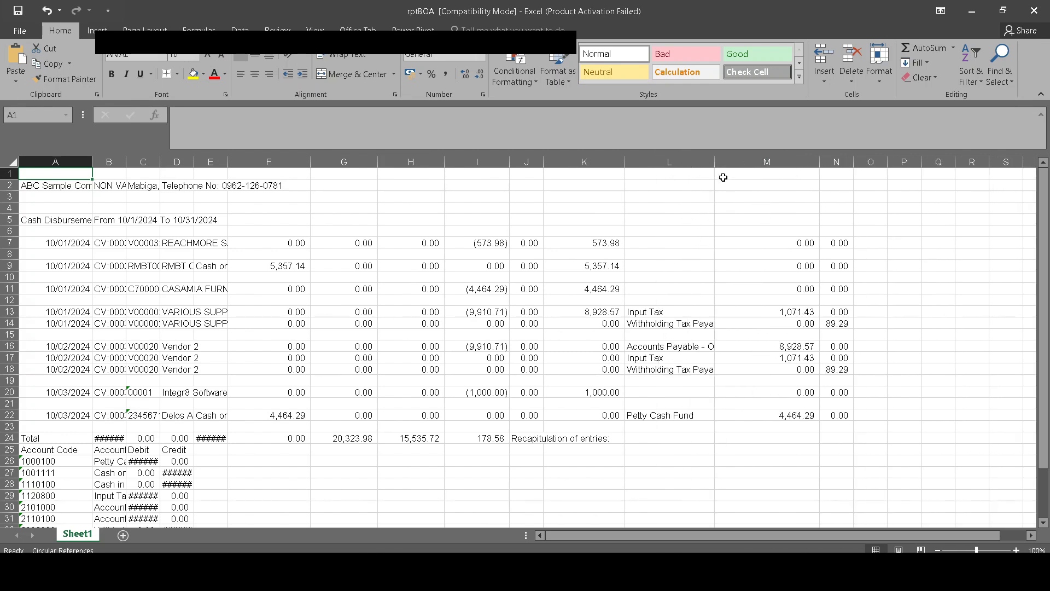
pyautogui.click(1036, 11)
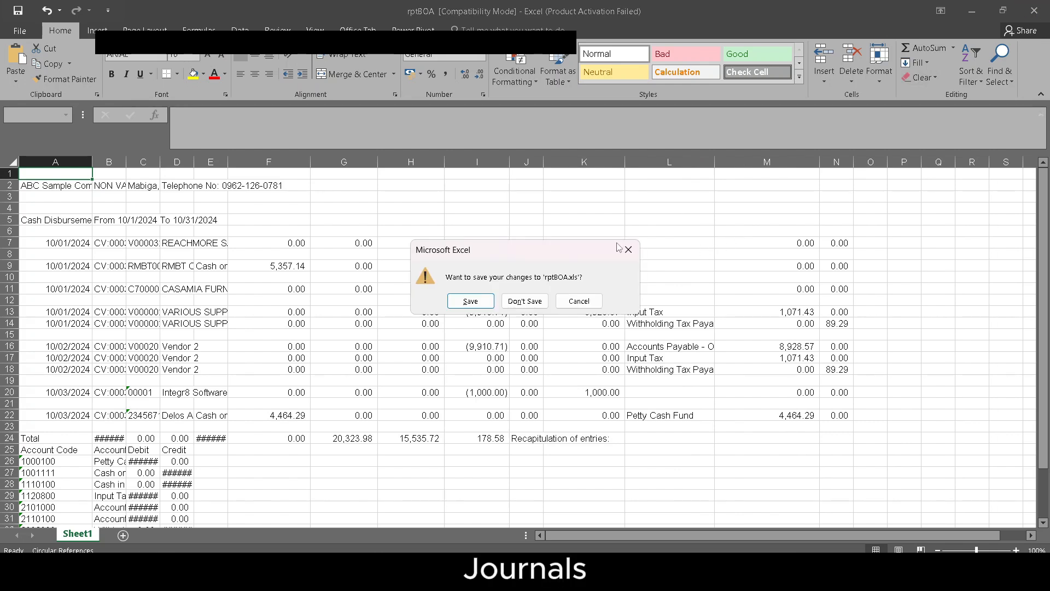
pyautogui.click(533, 301)
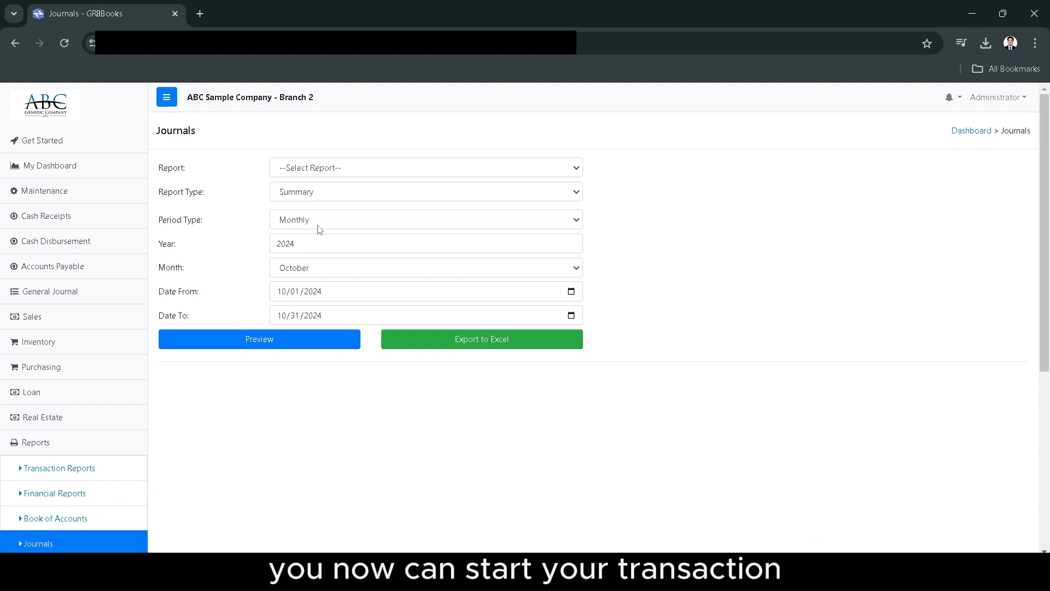
# Set up the Cash Receipts Journal in Journals as a Summary report with a Monthly period for October 2024.
pyautogui.click(315, 167)
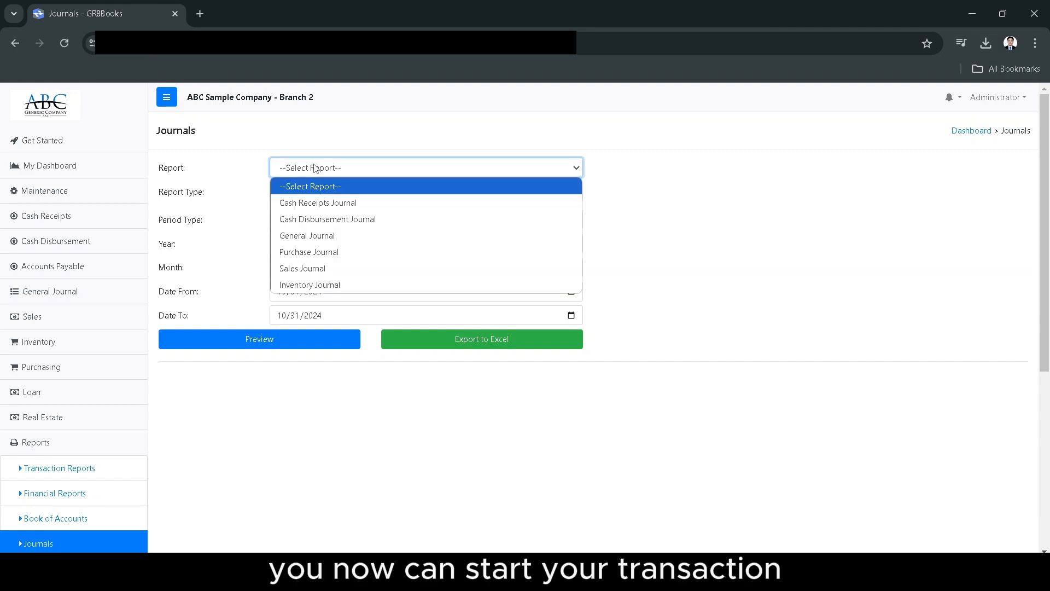
pyautogui.click(312, 203)
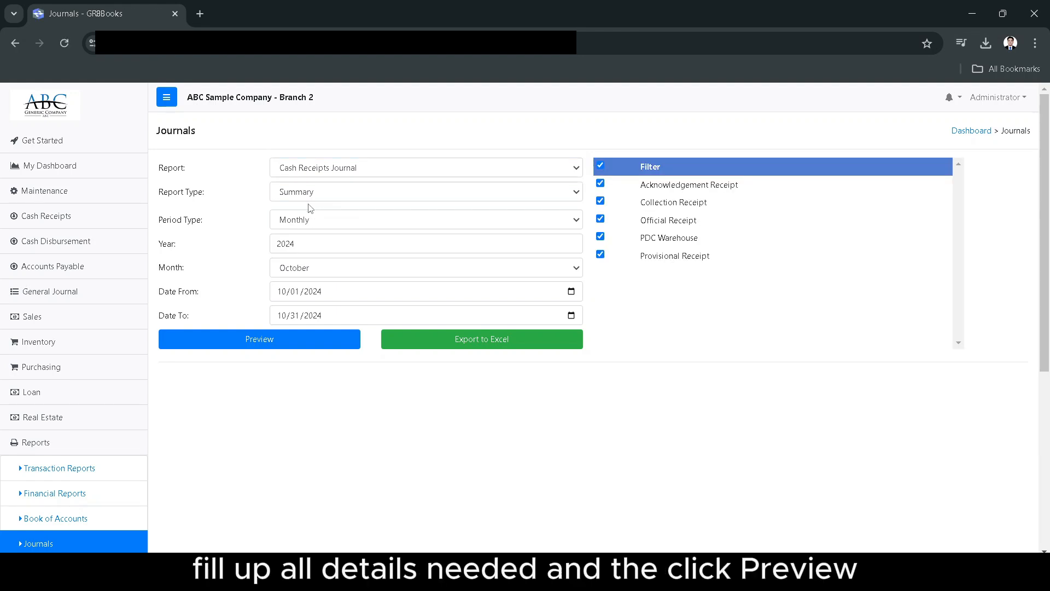
pyautogui.click(307, 200)
pyautogui.click(308, 200)
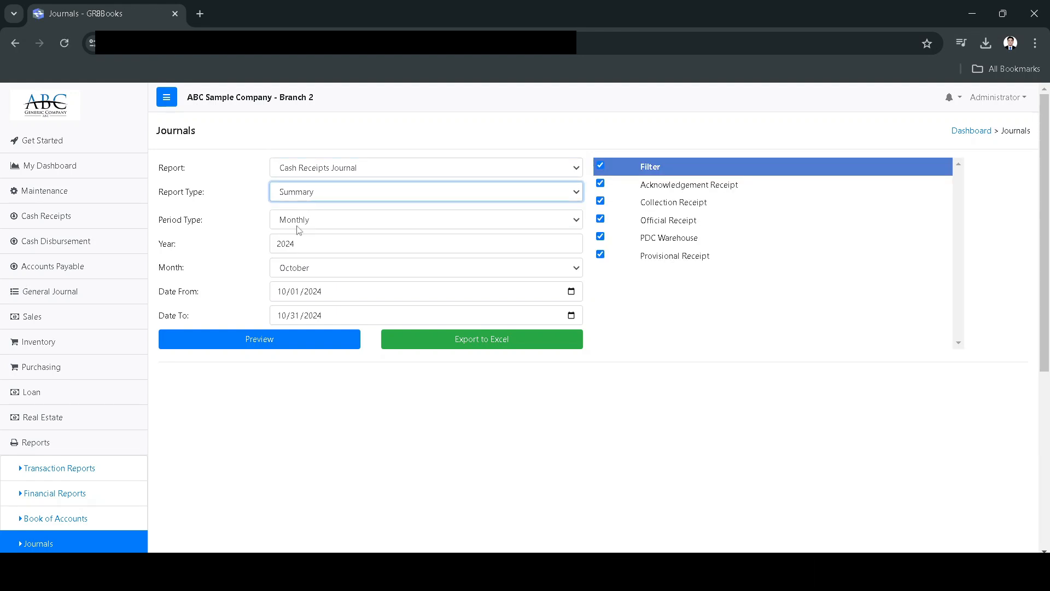
pyautogui.click(302, 204)
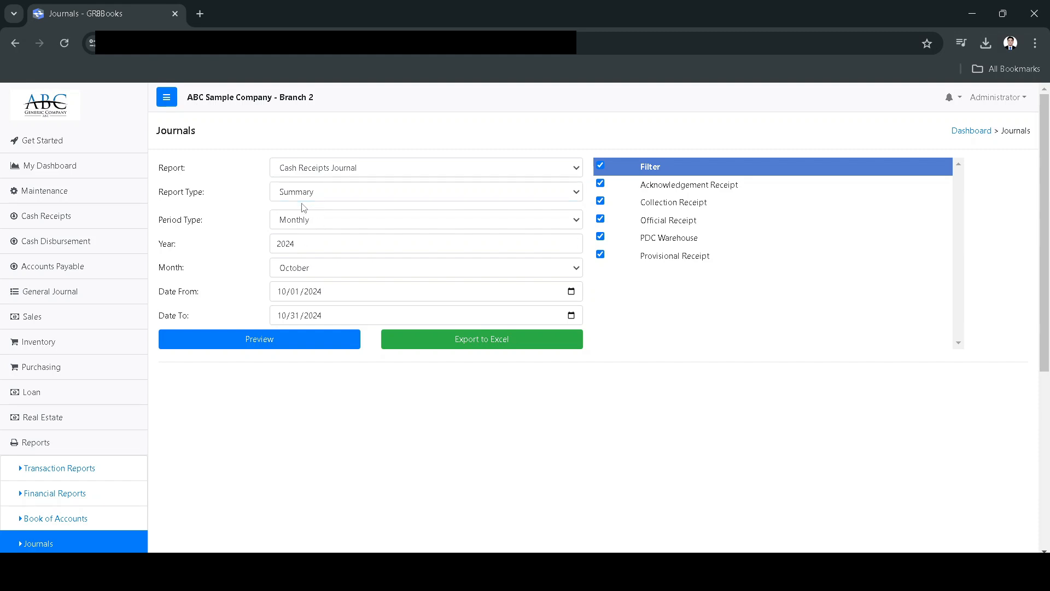
pyautogui.click(306, 195)
pyautogui.click(306, 196)
pyautogui.click(299, 225)
pyautogui.click(298, 224)
pyautogui.click(295, 248)
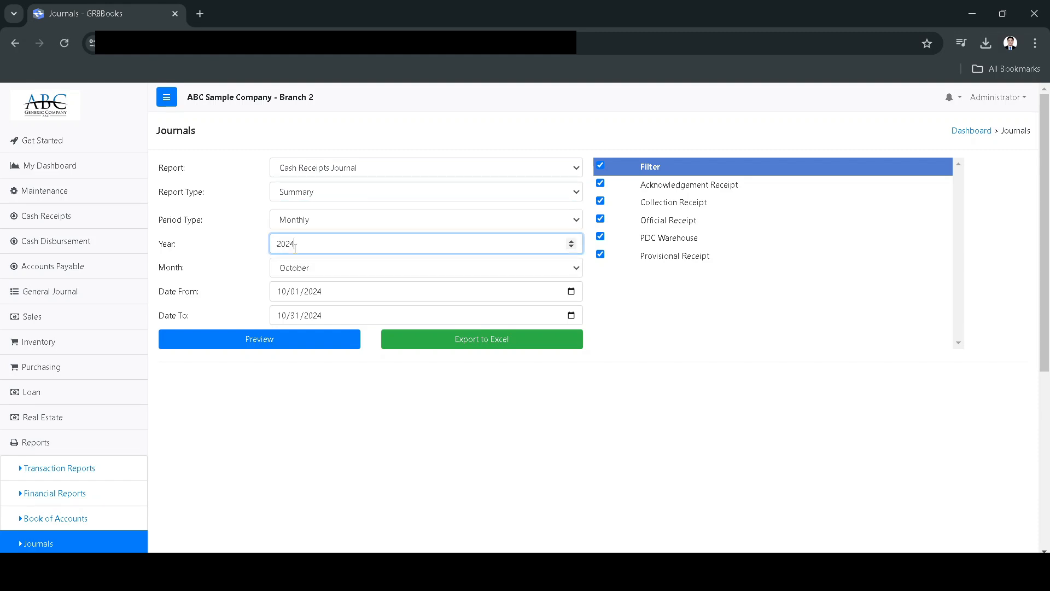
pyautogui.click(301, 270)
pyautogui.click(302, 270)
pyautogui.click(300, 296)
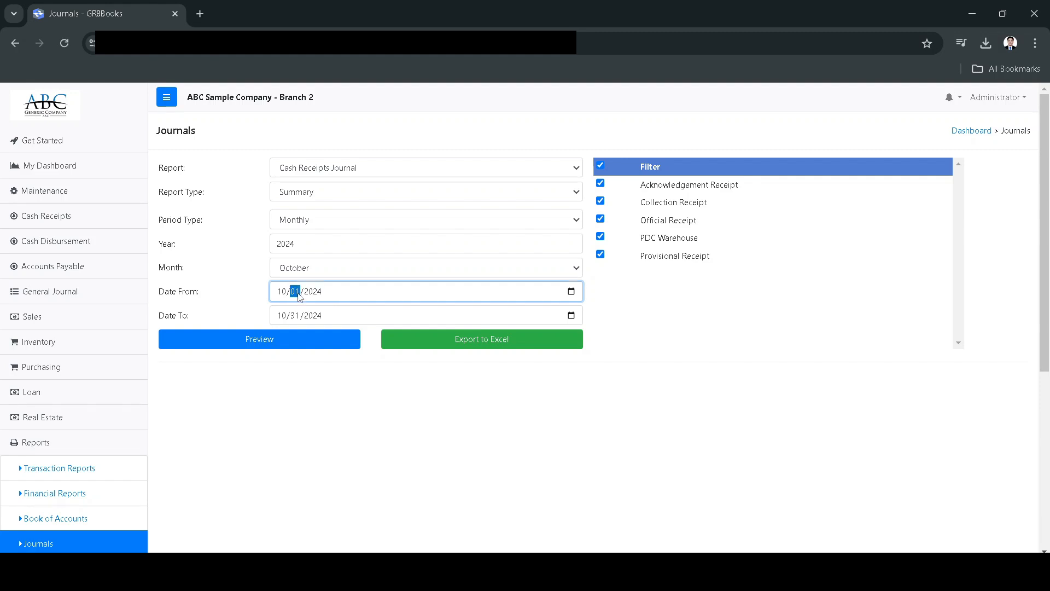
# Preview the Cash Receipts Journal and close the report, and export it to Excel, opening the downloaded rptBOASUM.xls.
pyautogui.click(284, 349)
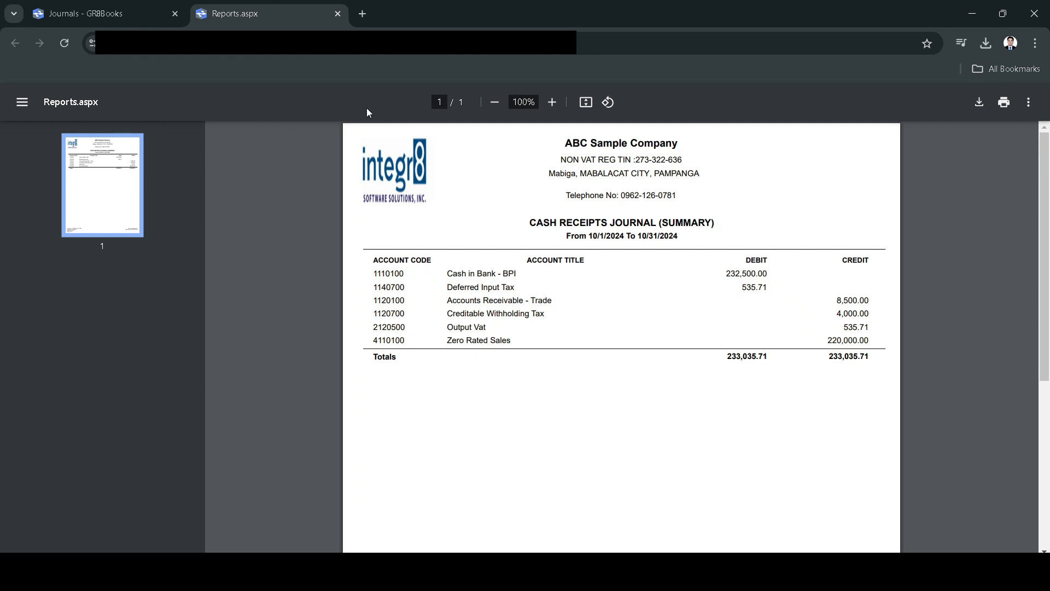
pyautogui.click(336, 14)
pyautogui.click(501, 347)
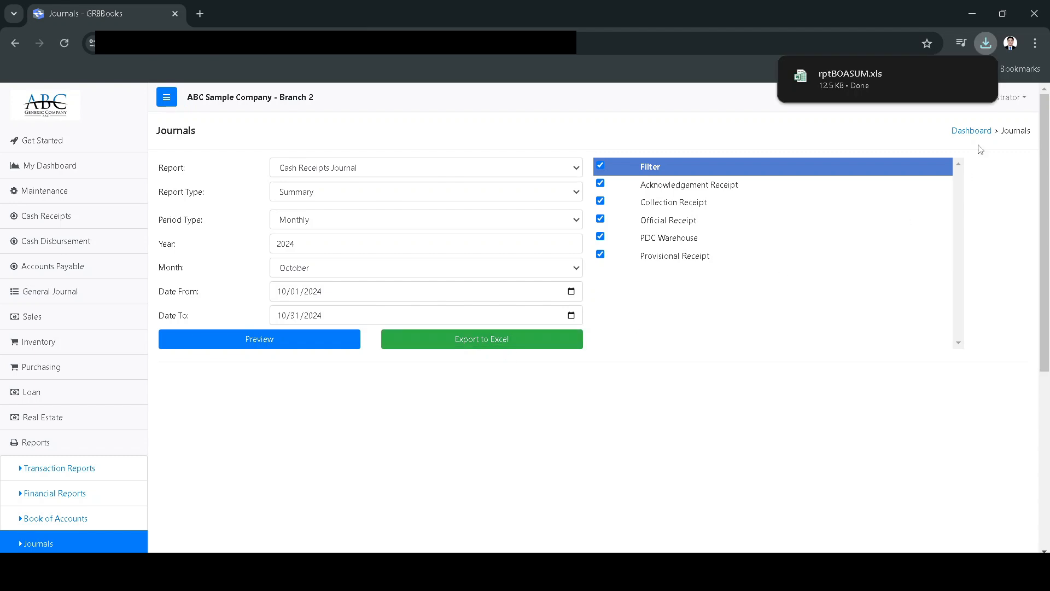
pyautogui.click(858, 79)
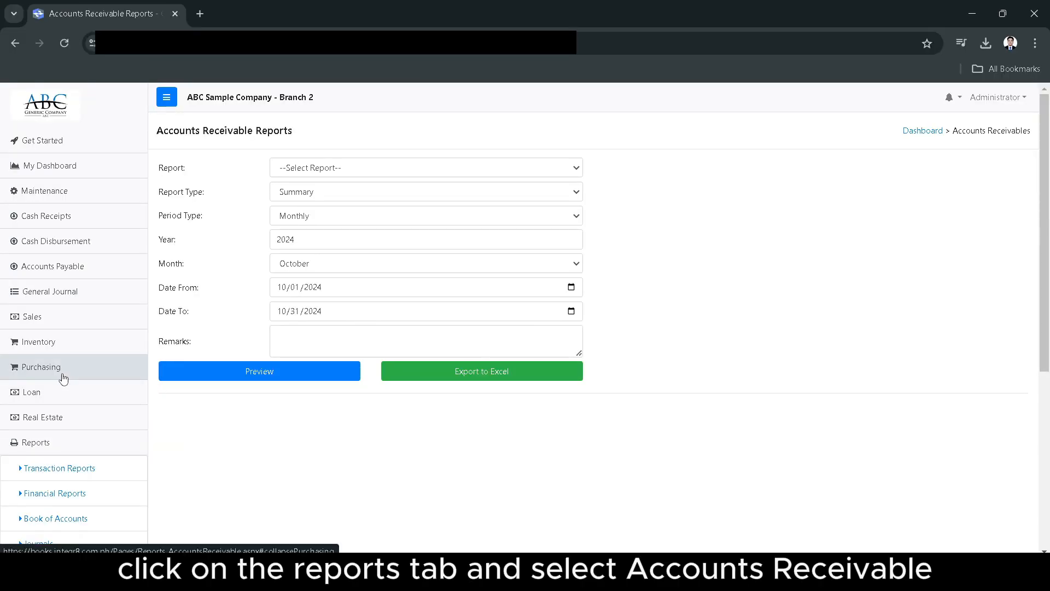
# Preview the Aging of Accounts Receivable as of 10/03/2024 with the Accounts Receivable-OTHERS filter, closing the report after viewing.
pyautogui.scroll(-2, 187, 415)
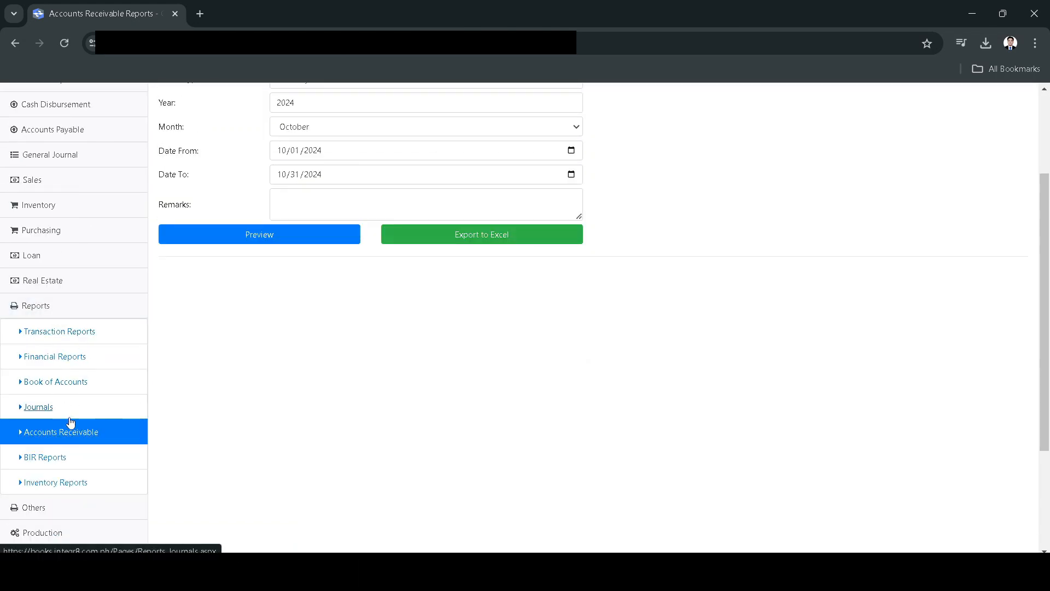
pyautogui.scroll(2, 310, 425)
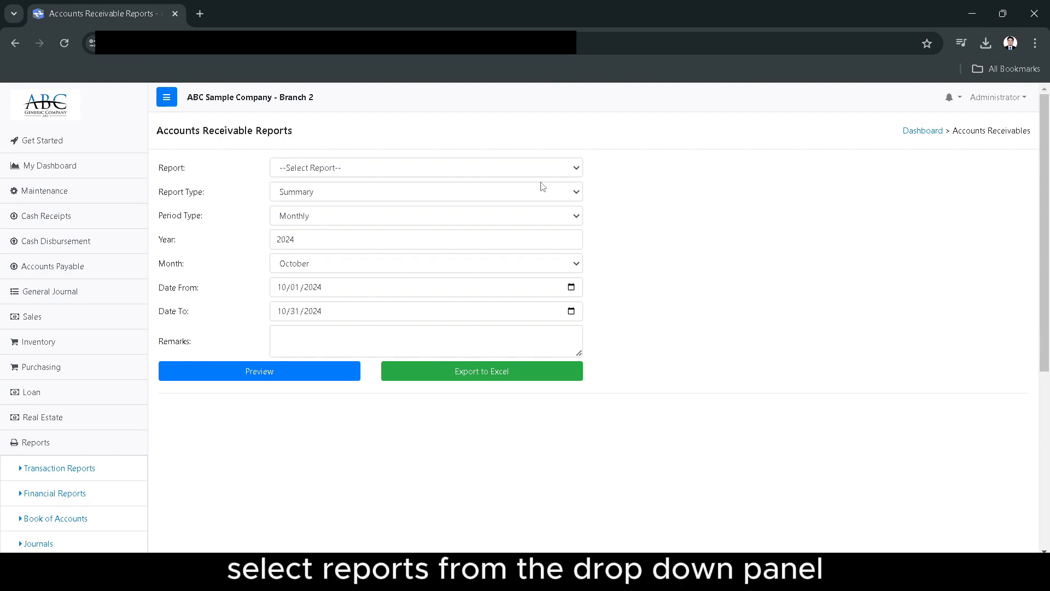
pyautogui.click(305, 170)
pyautogui.click(335, 211)
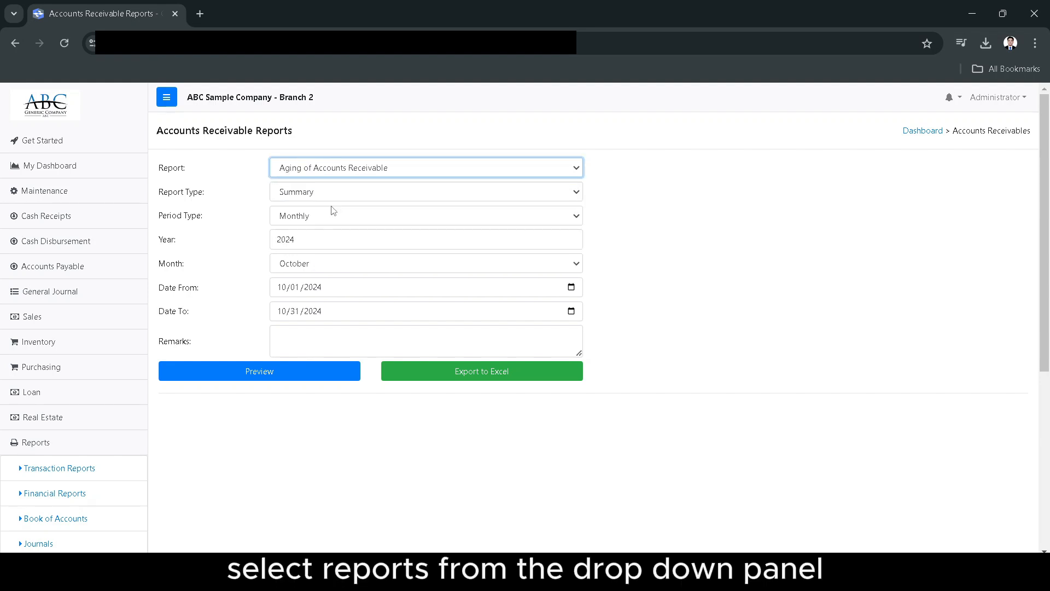
pyautogui.click(317, 217)
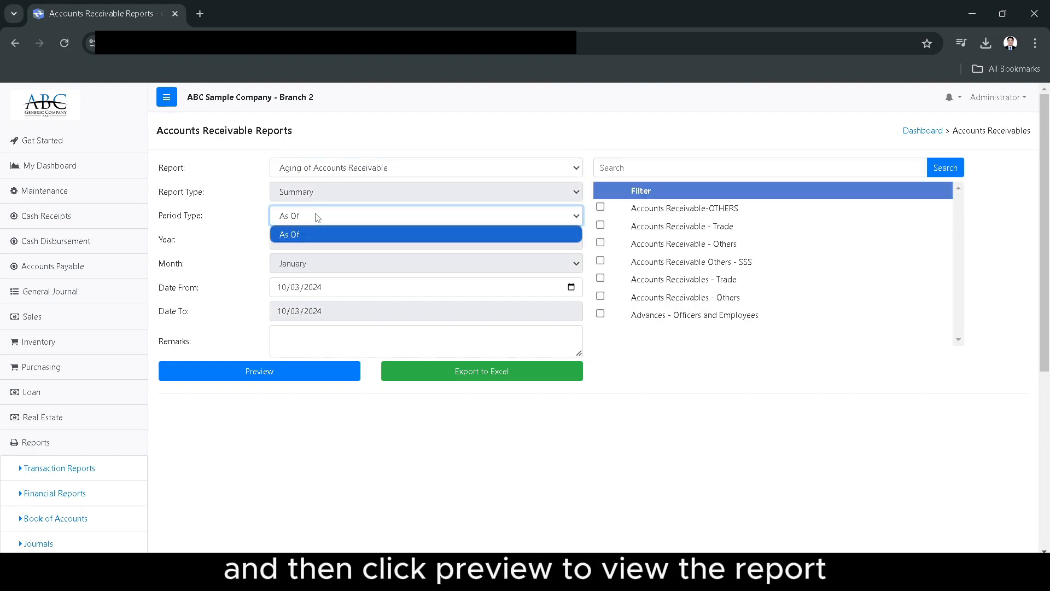
pyautogui.click(317, 217)
pyautogui.click(601, 208)
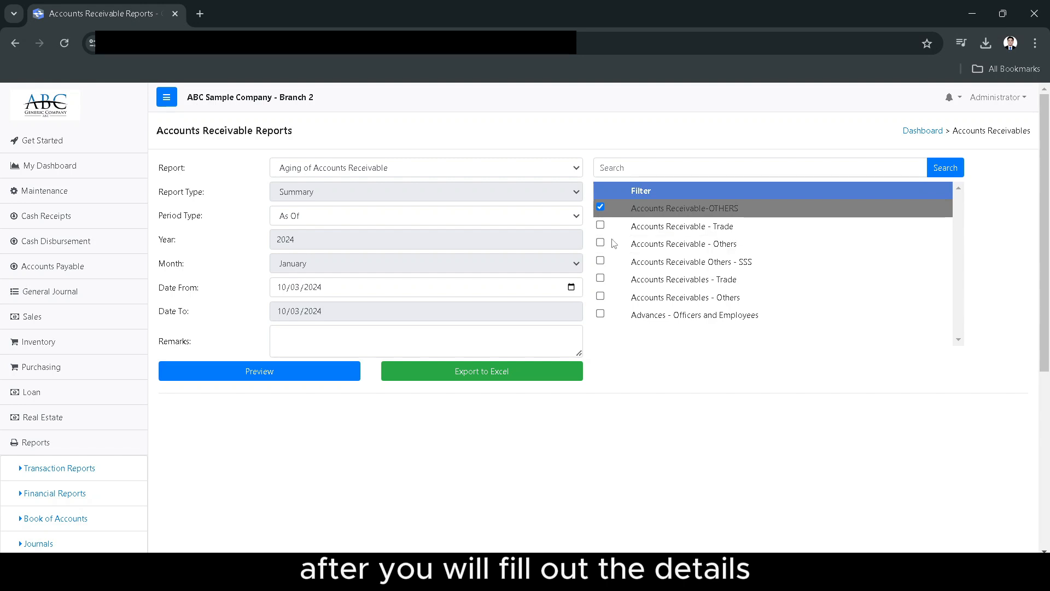
pyautogui.click(270, 372)
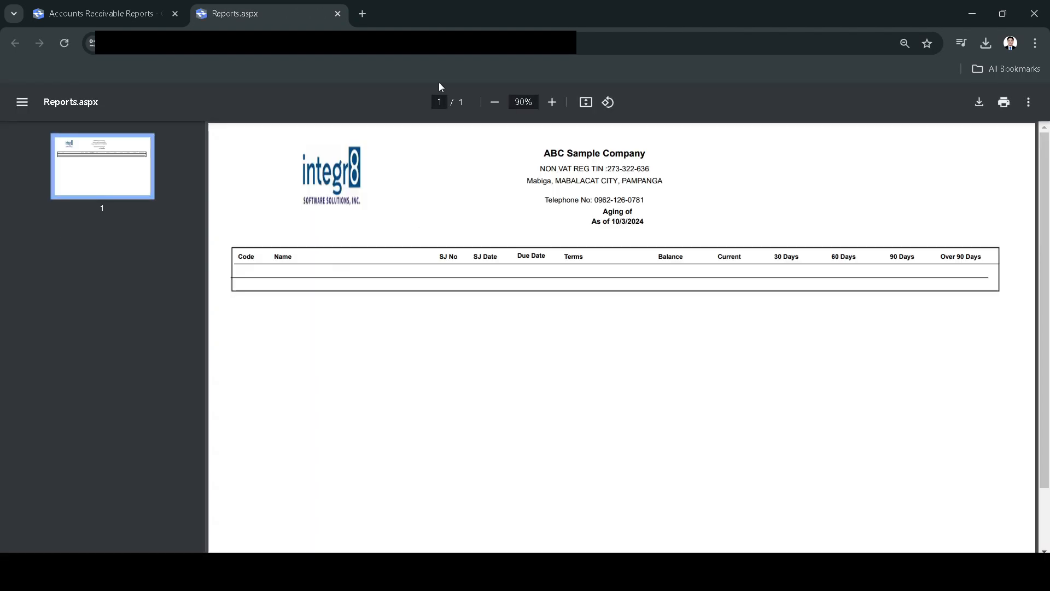
pyautogui.click(338, 15)
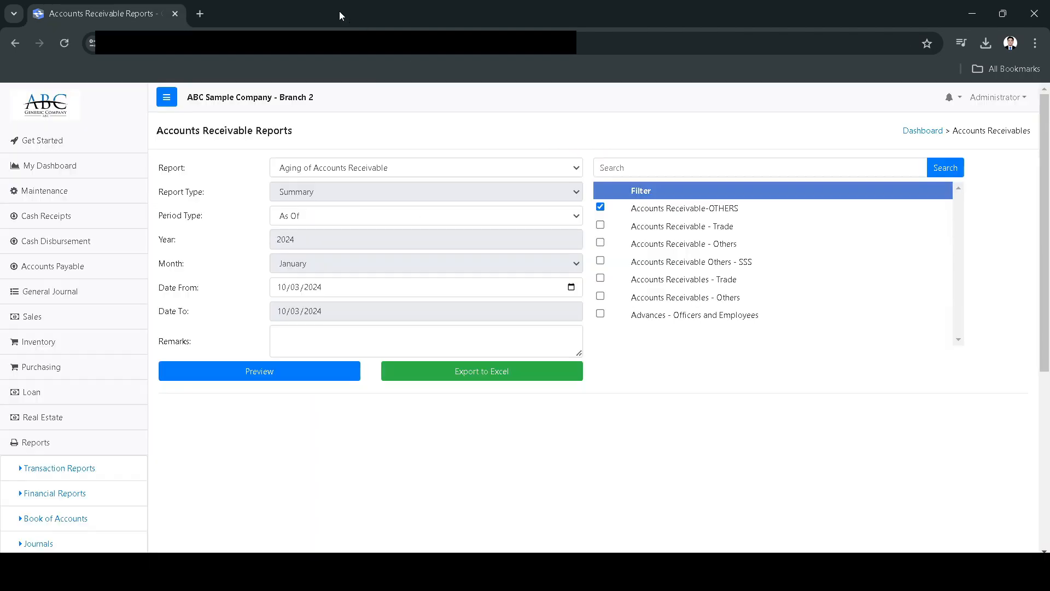
# Switch the aging report's filter to Accounts Receivable - Others and preview it, closing the report after viewing.
pyautogui.click(600, 207)
pyautogui.click(600, 242)
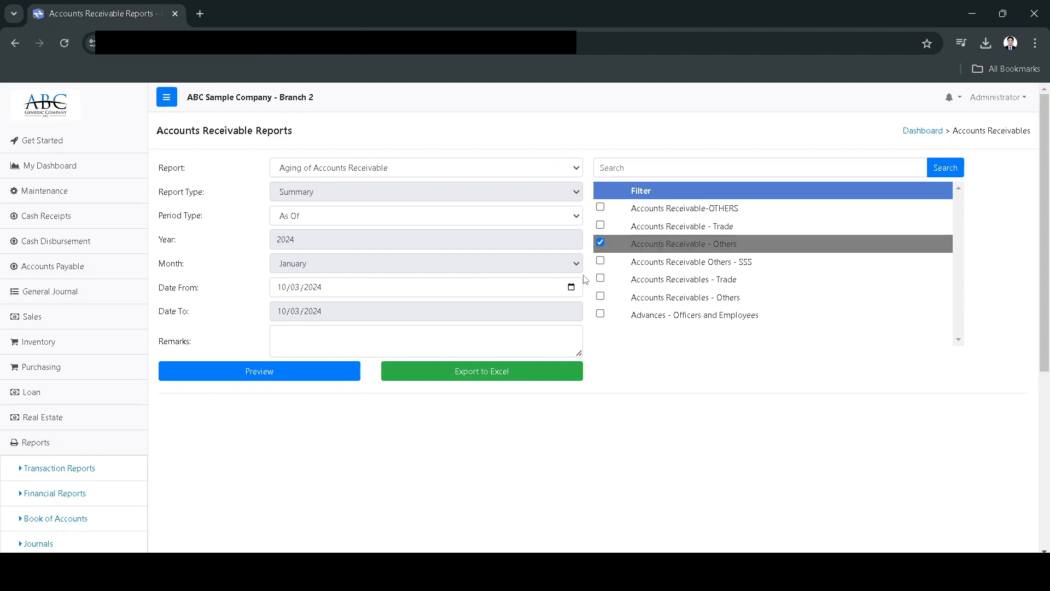
pyautogui.click(280, 381)
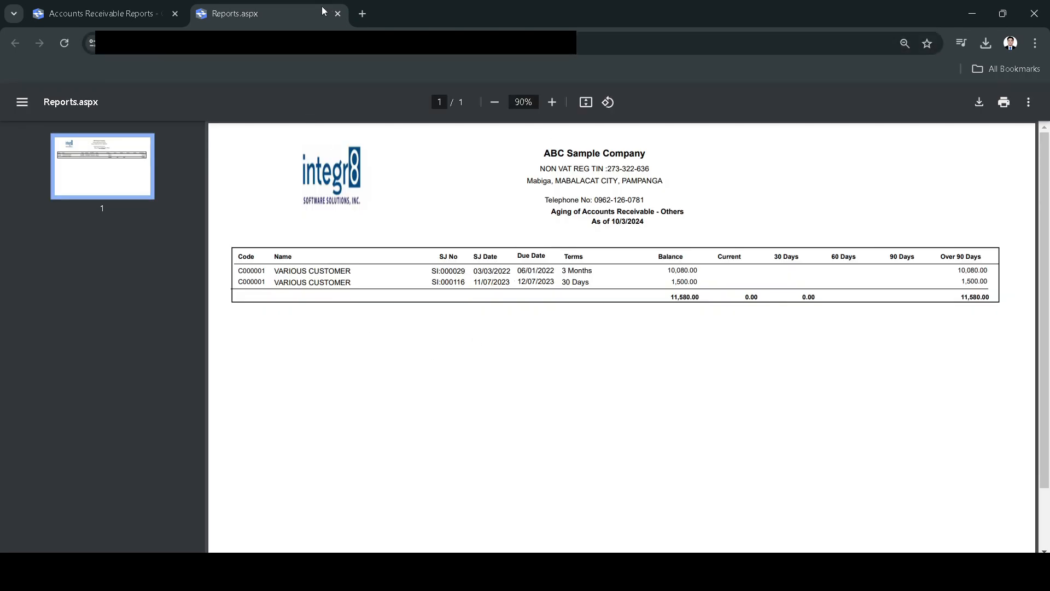
pyautogui.click(338, 14)
# Export the Aging of Accounts Receivable to Excel and open the downloaded rptAR_Aging.xls with editing enabled.
pyautogui.click(522, 373)
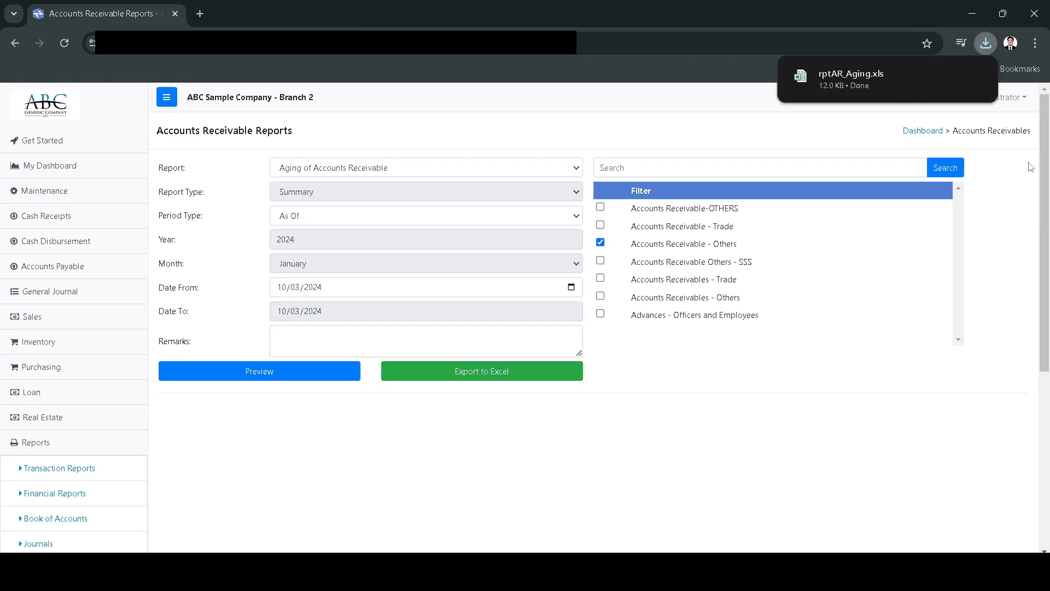
pyautogui.click(827, 83)
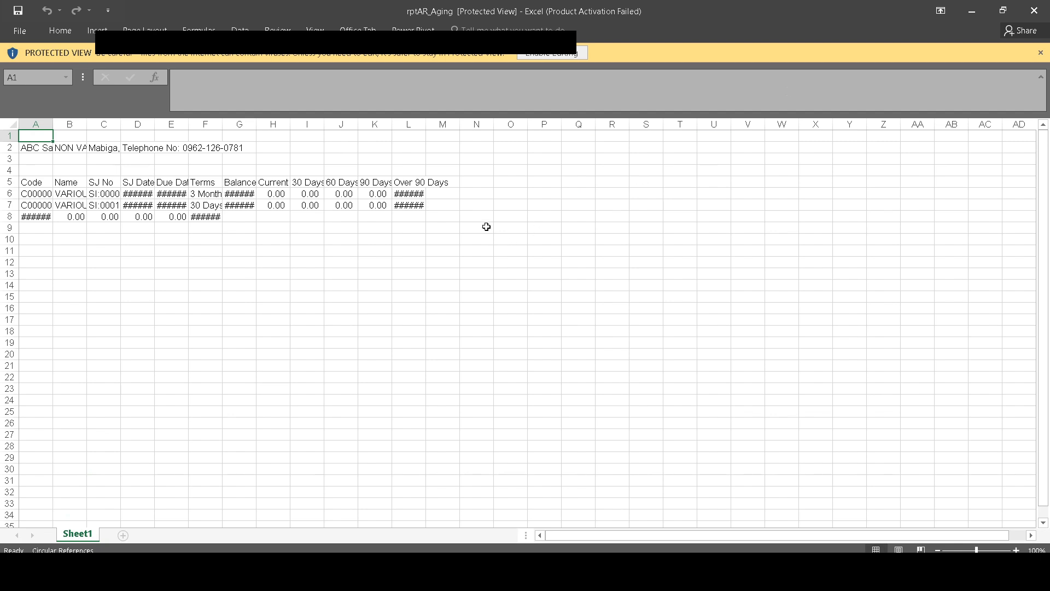
pyautogui.click(523, 54)
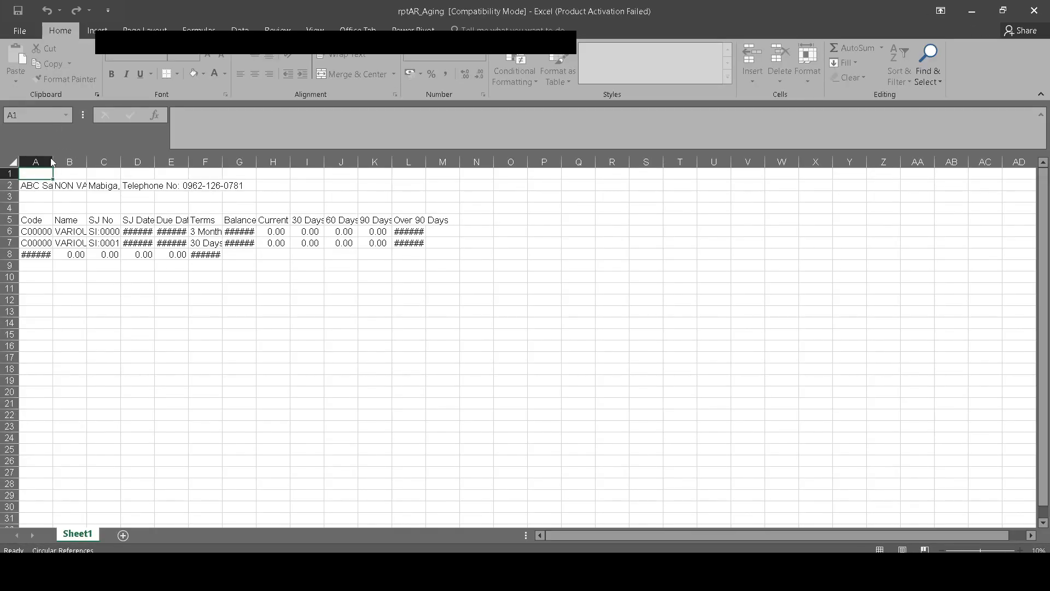
# Widen columns A to G and L of the exported aging report to review its dates and balances, and close the workbook.
pyautogui.moveTo(55, 157); pyautogui.dragTo(474, 168)
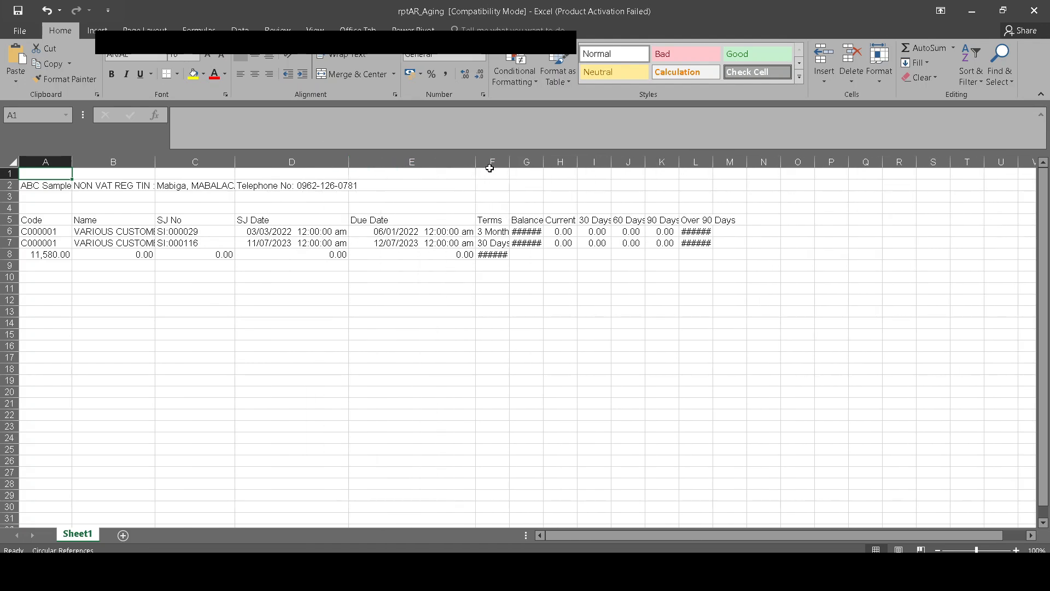
pyautogui.moveTo(543, 163); pyautogui.dragTo(643, 163)
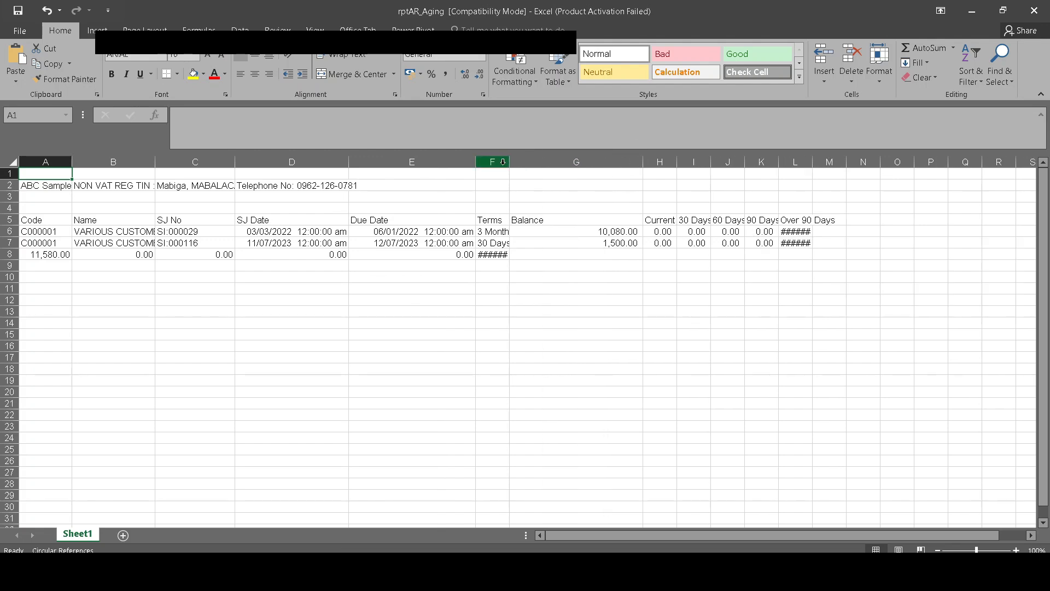
pyautogui.moveTo(509, 163); pyautogui.dragTo(558, 164)
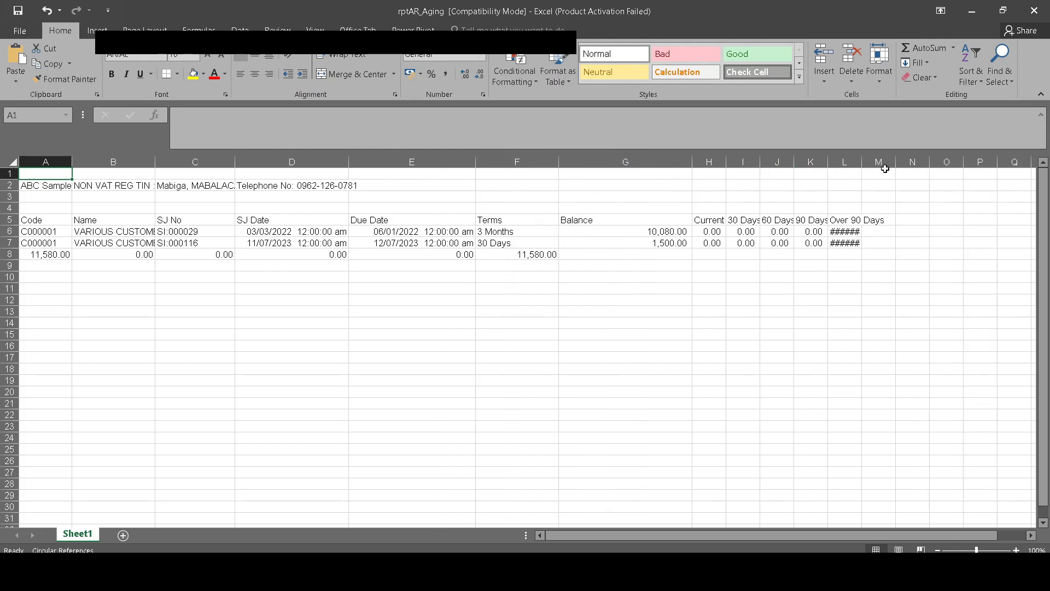
pyautogui.moveTo(862, 164); pyautogui.dragTo(930, 163)
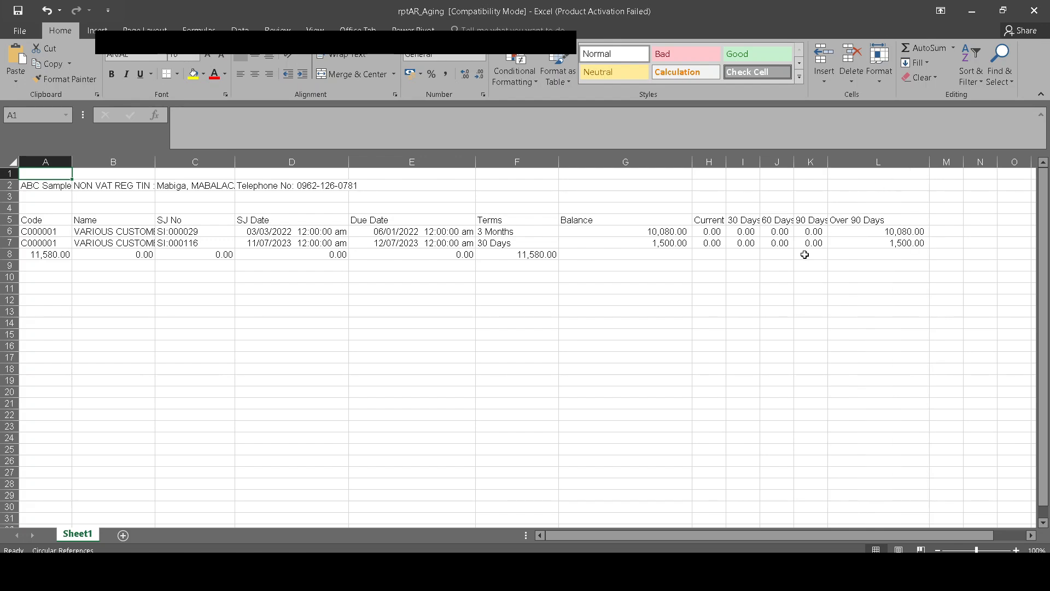
pyautogui.click(577, 363)
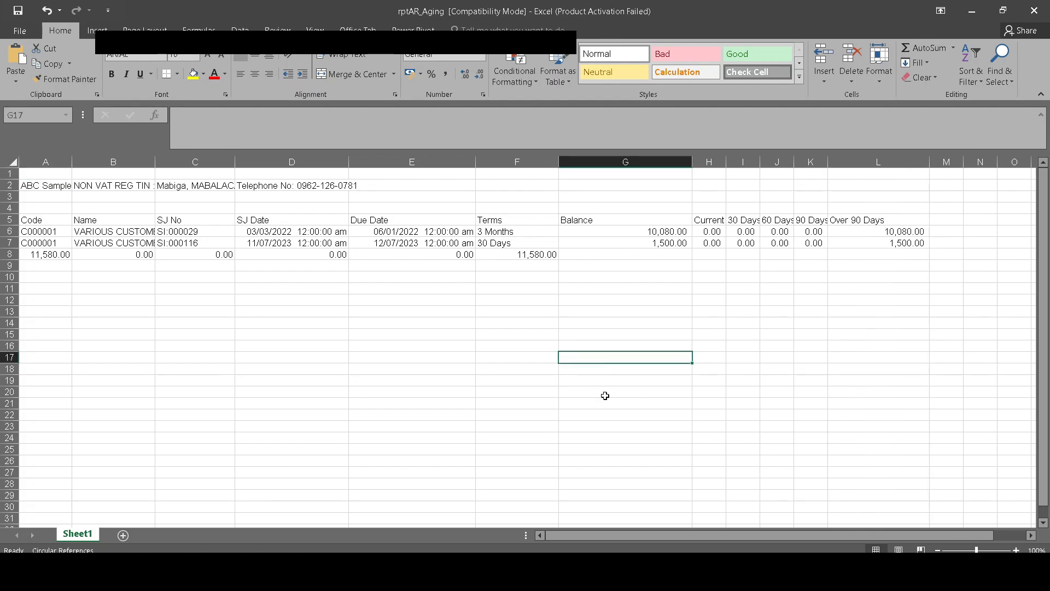
pyautogui.hotkey('alt', 'F4')
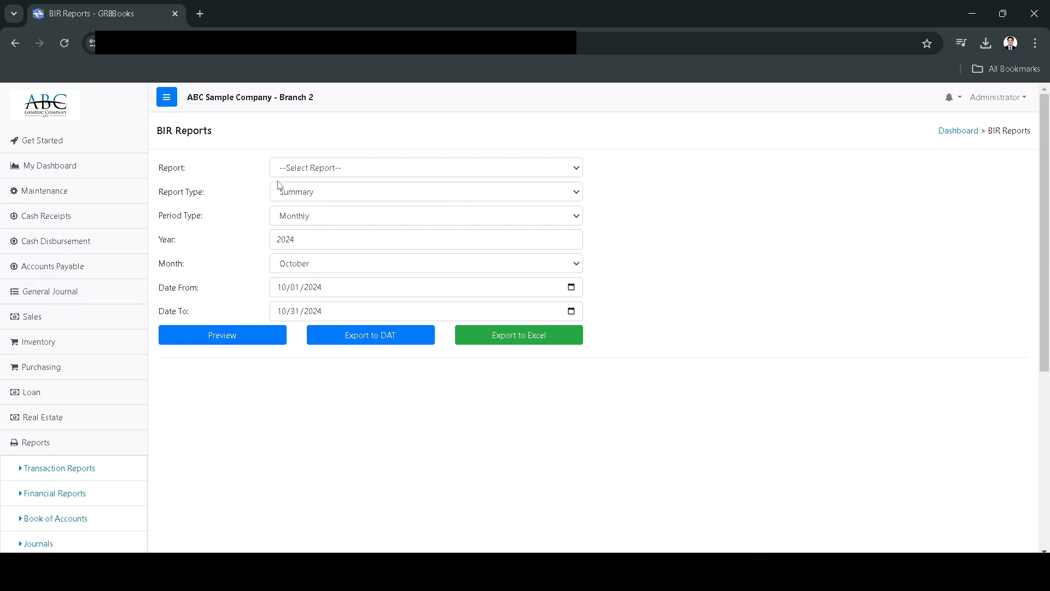
# Select Summary Lists of Sales in BIR Reports, try the Quarterly period type, and set the period type back to Monthly.
pyautogui.click(299, 175)
pyautogui.click(317, 203)
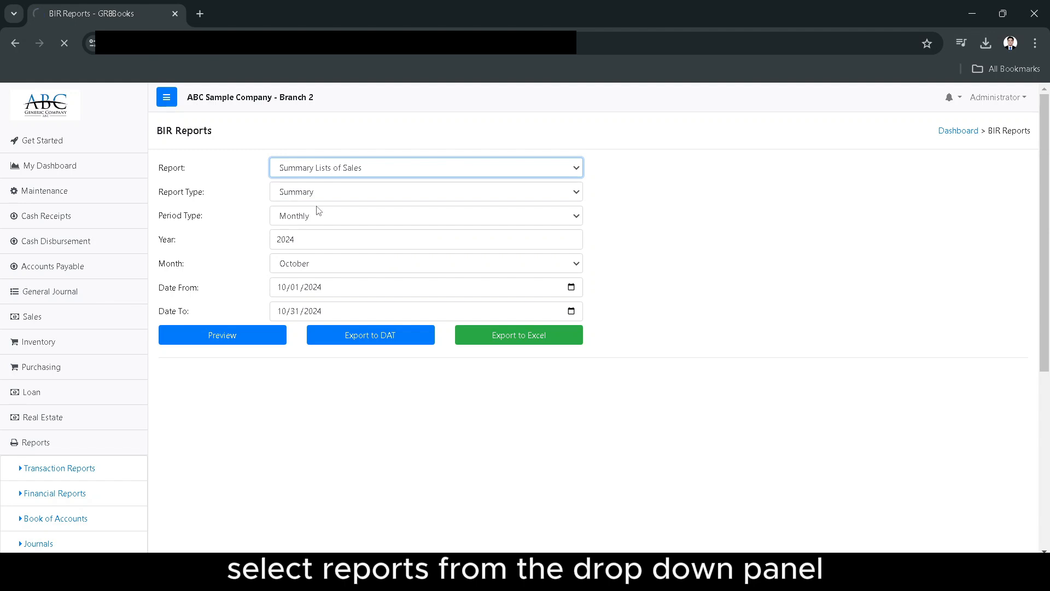
pyautogui.click(315, 218)
pyautogui.click(310, 248)
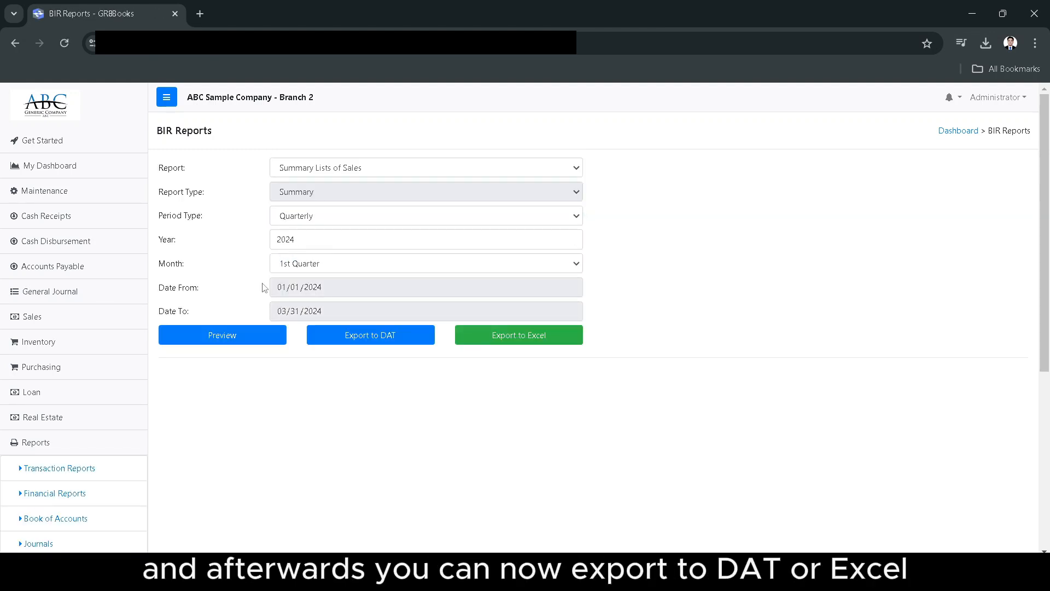
pyautogui.click(287, 213)
pyautogui.click(304, 233)
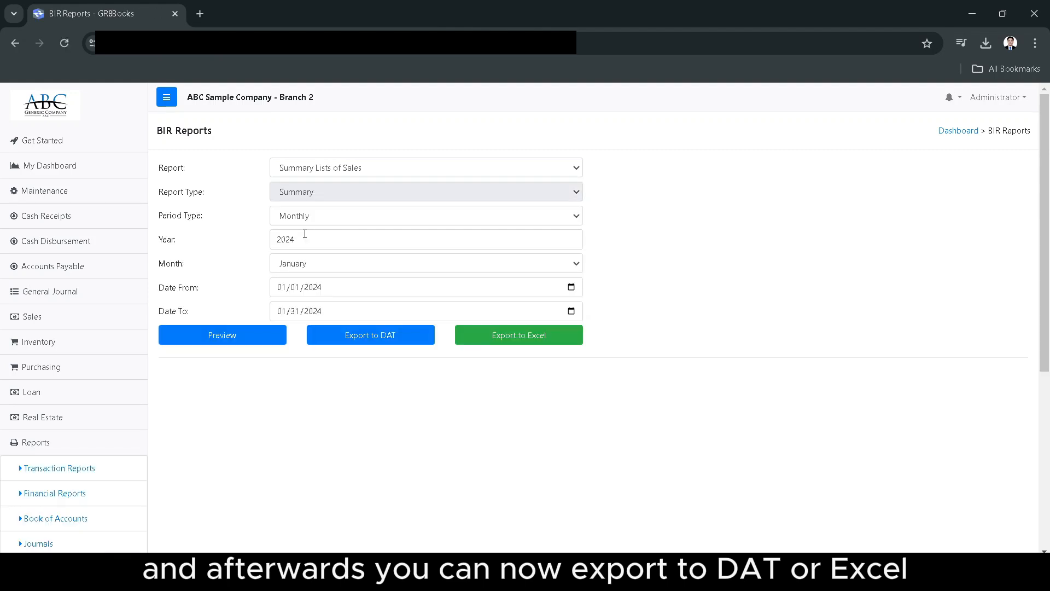
# Preview the January 2024 Summary Lists of Sales, close the preview, and export the report to a DAT file.
pyautogui.click(244, 342)
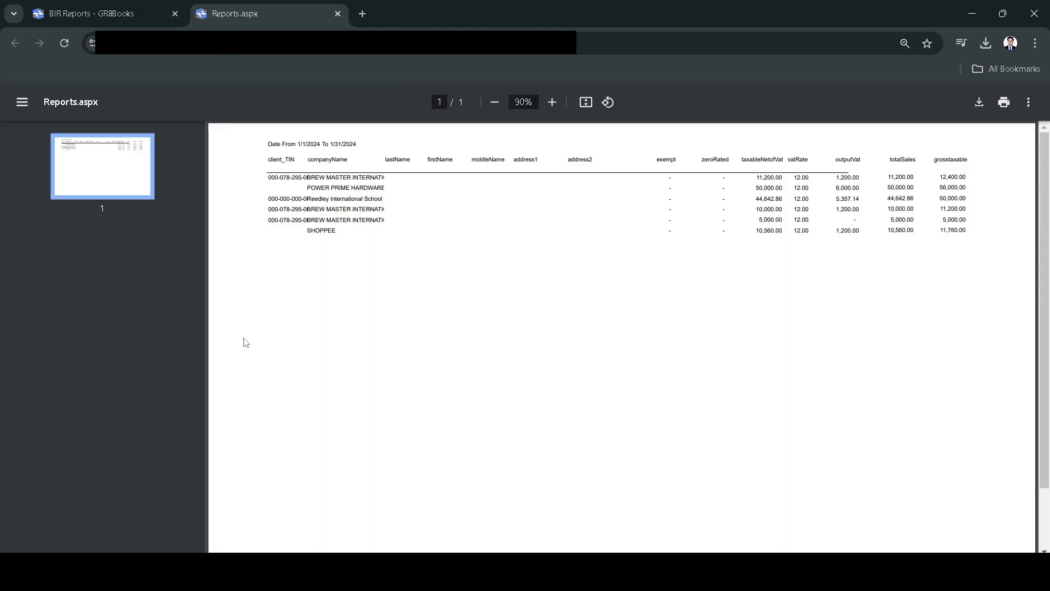
pyautogui.click(337, 15)
pyautogui.click(413, 334)
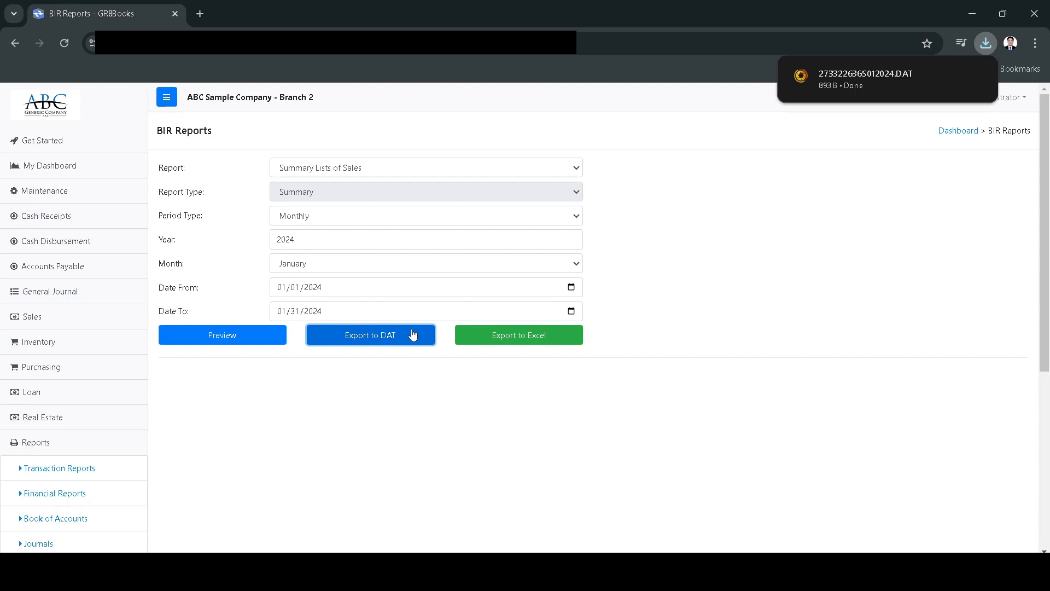
# Export the Summary Lists of Sales to Excel and open the downloaded rptSLS.xls with editing enabled.
pyautogui.click(486, 335)
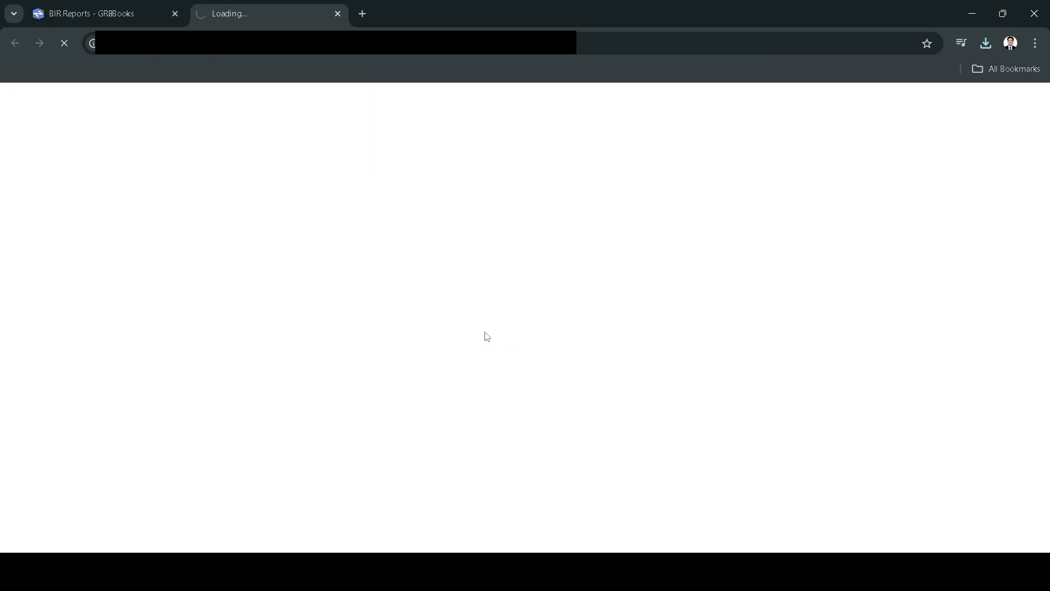
pyautogui.click(986, 44)
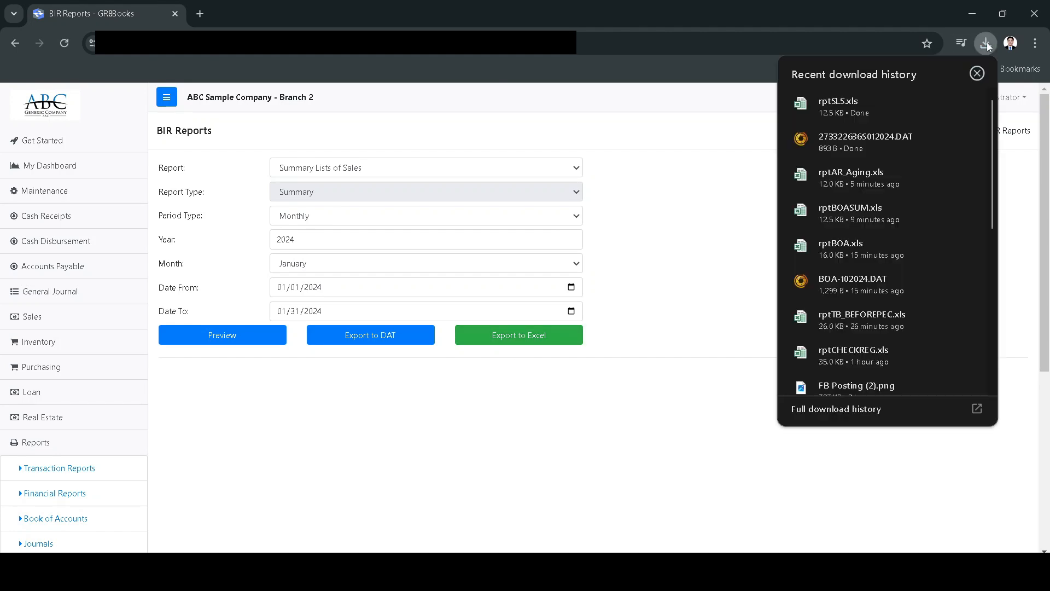
pyautogui.click(815, 103)
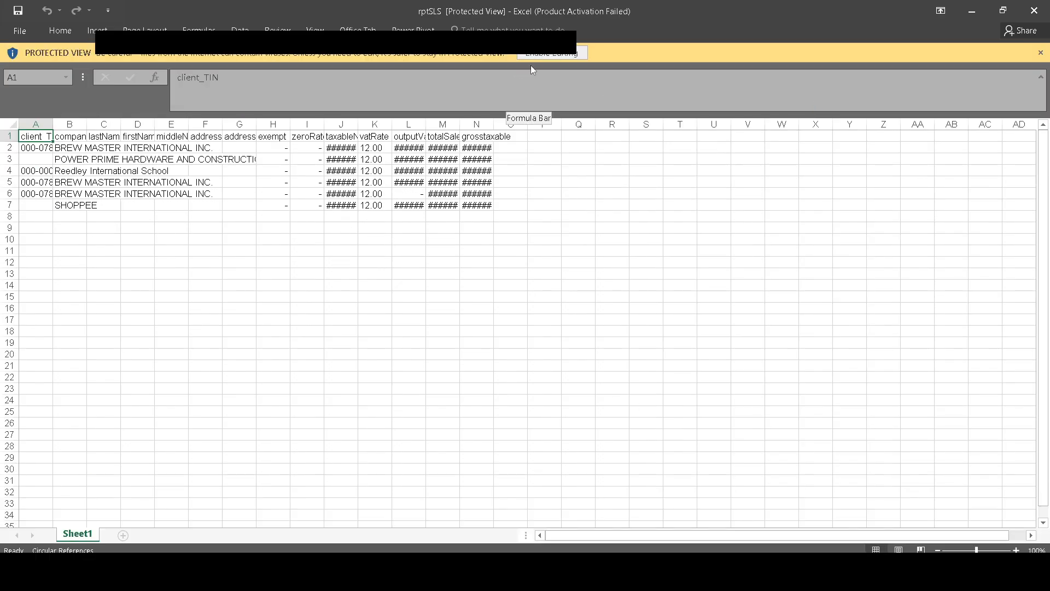
pyautogui.click(537, 54)
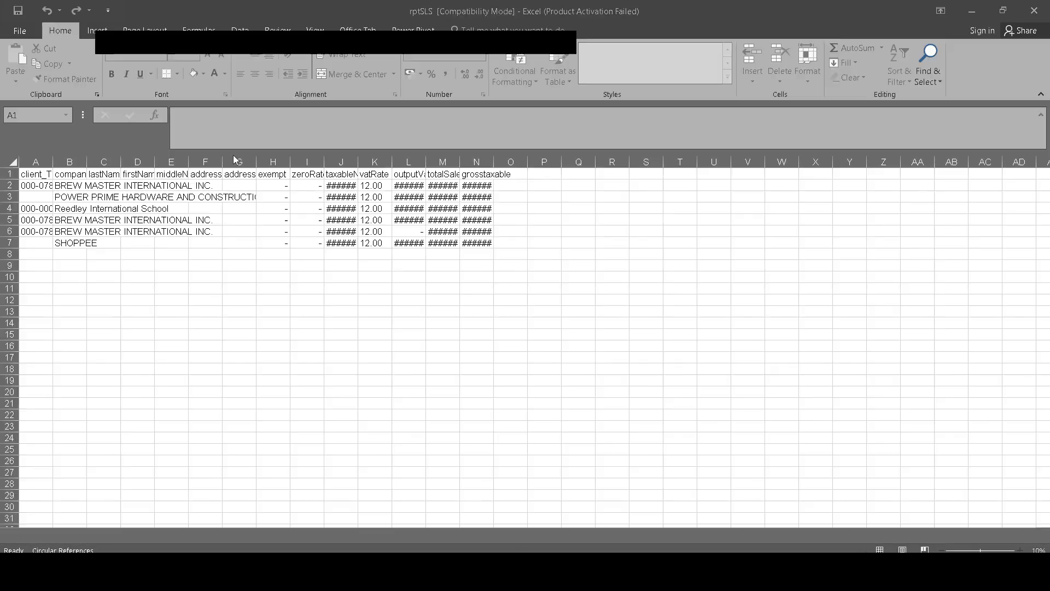
# Widen columns A to C, J, and L to N of the exported sales list to review its names and amounts, and close the workbook.
pyautogui.moveTo(53, 163); pyautogui.dragTo(304, 163)
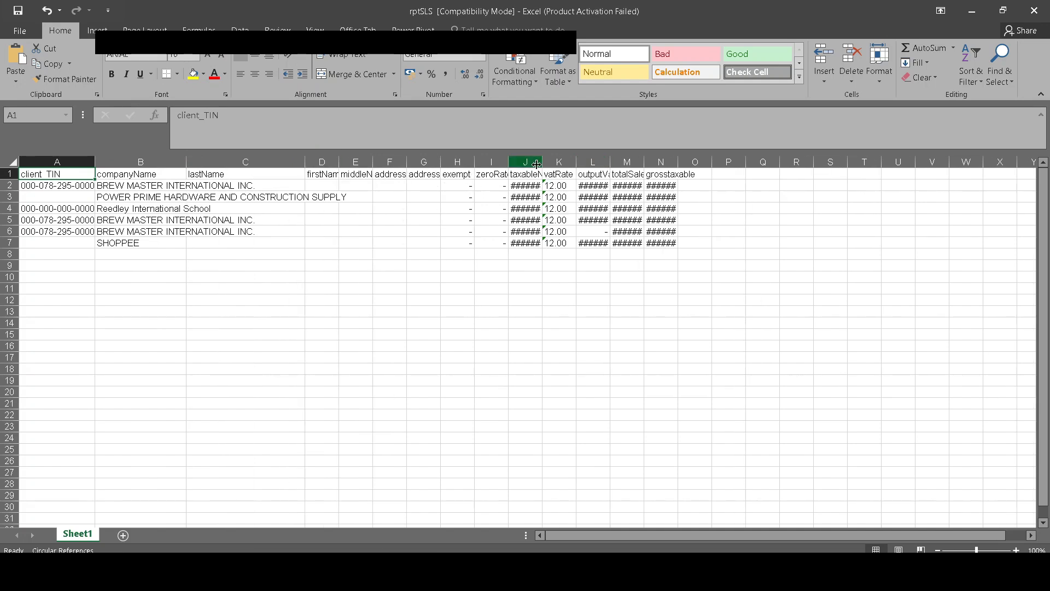
pyautogui.moveTo(543, 163); pyautogui.dragTo(588, 163)
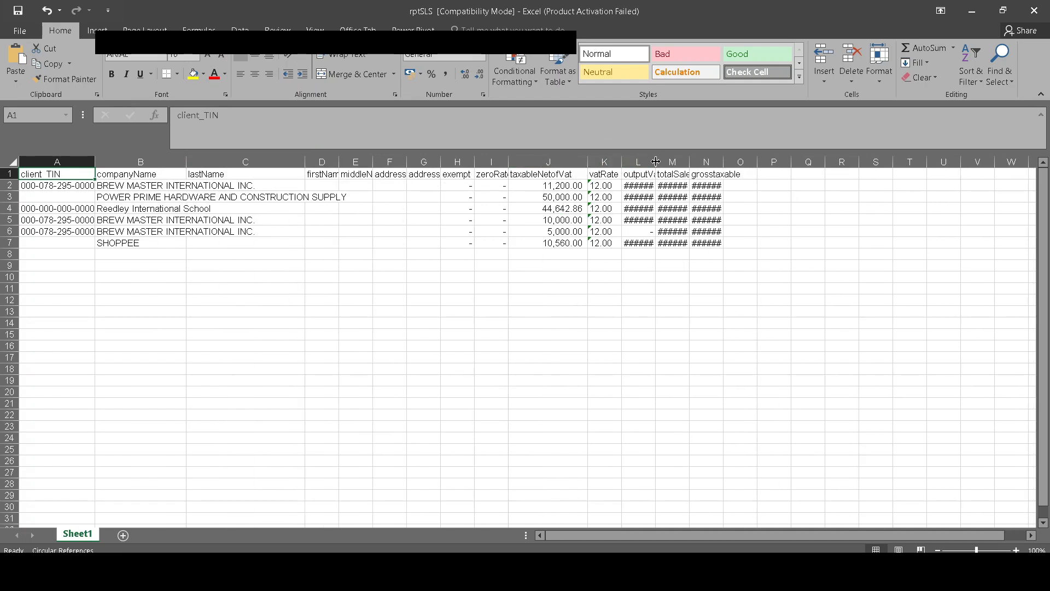
pyautogui.moveTo(656, 163); pyautogui.dragTo(892, 162)
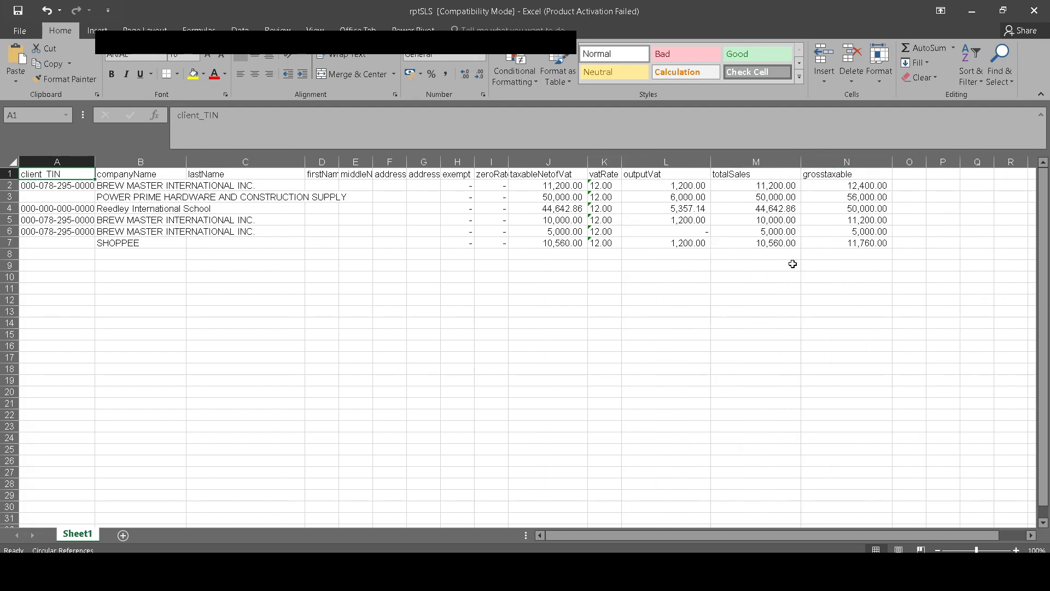
pyautogui.click(734, 310)
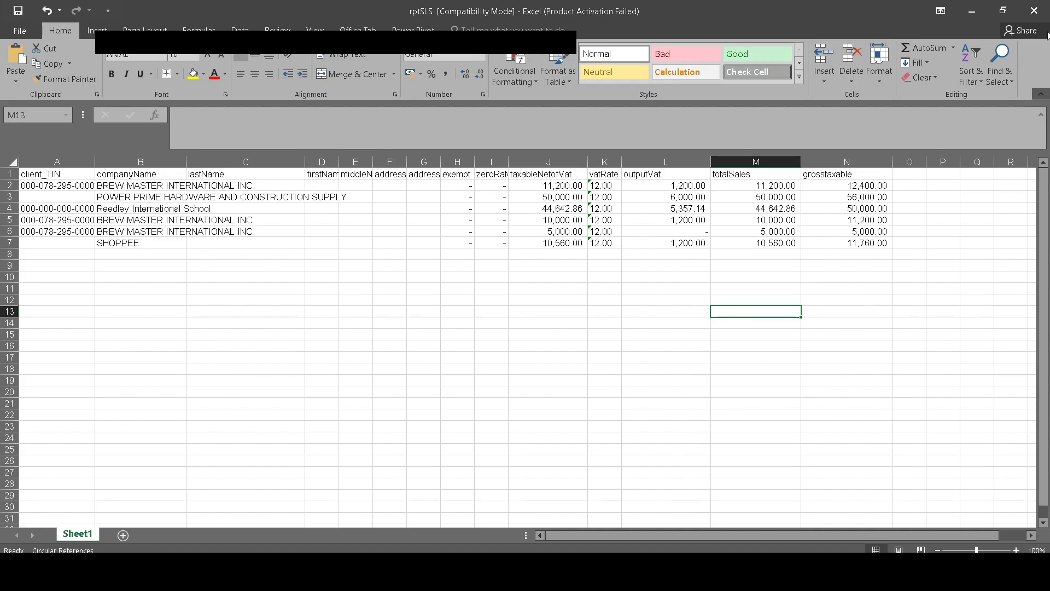
pyautogui.click(1036, 9)
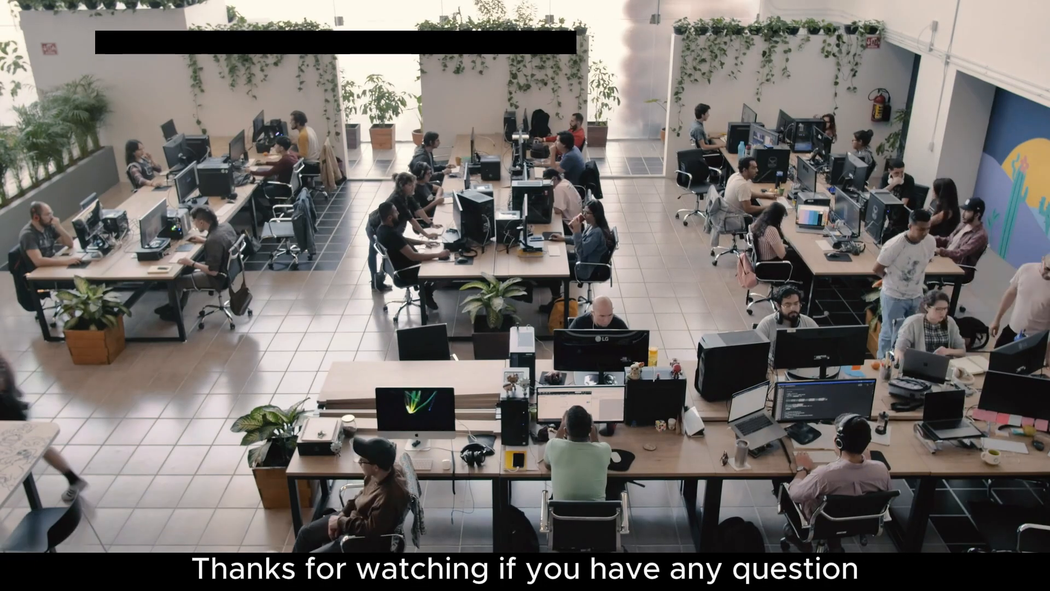